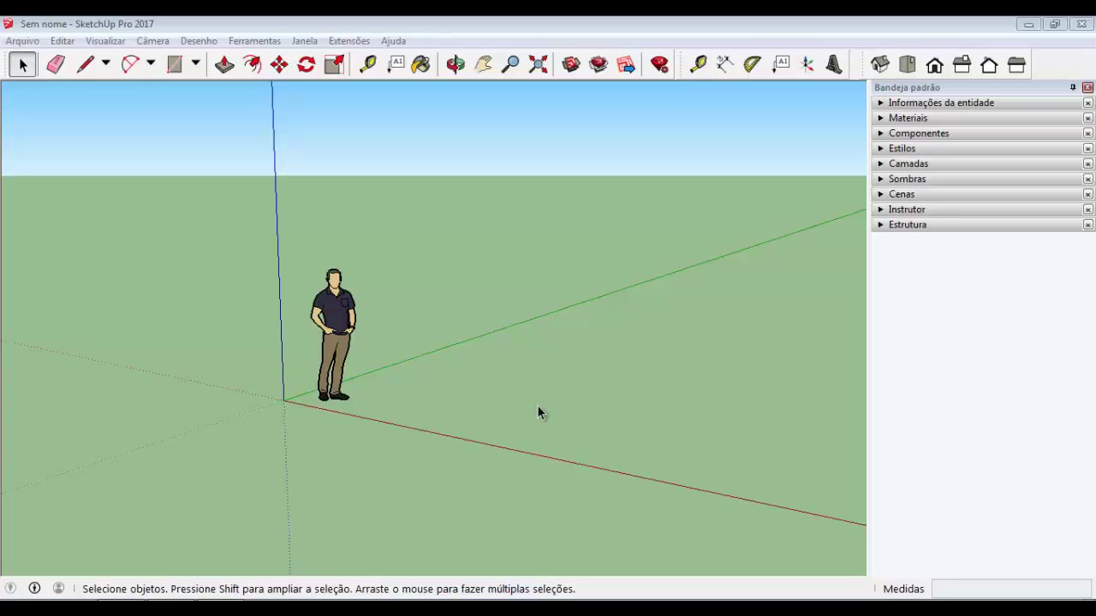
Orbit and zoom the view around the scale figure to frame the ground area
middle_click_drag(404, 314, 417, 312)
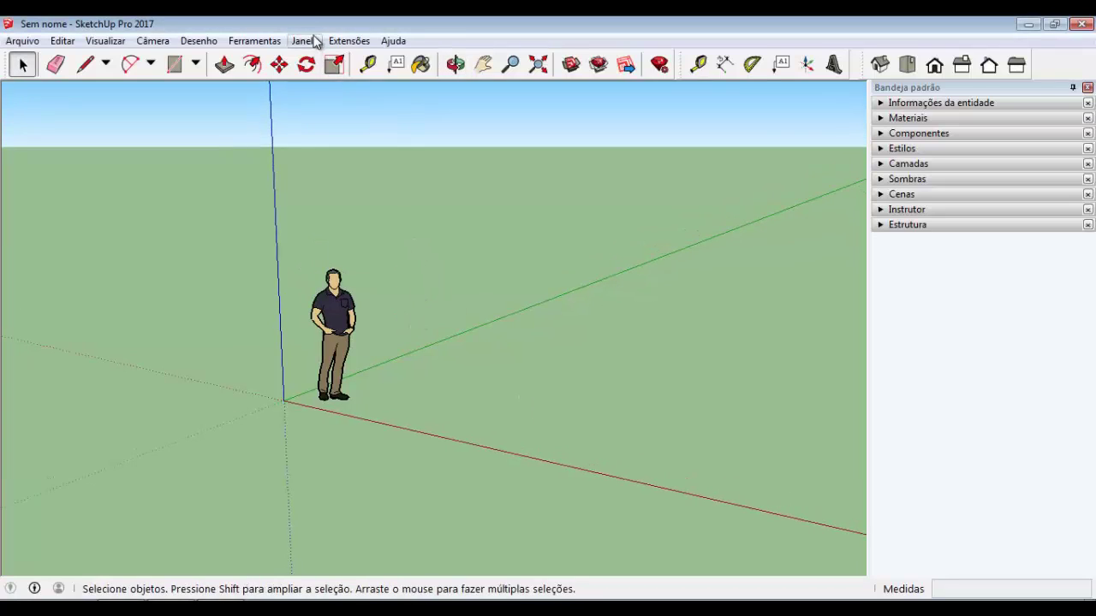
middle_click_drag(271, 157, 292, 277)
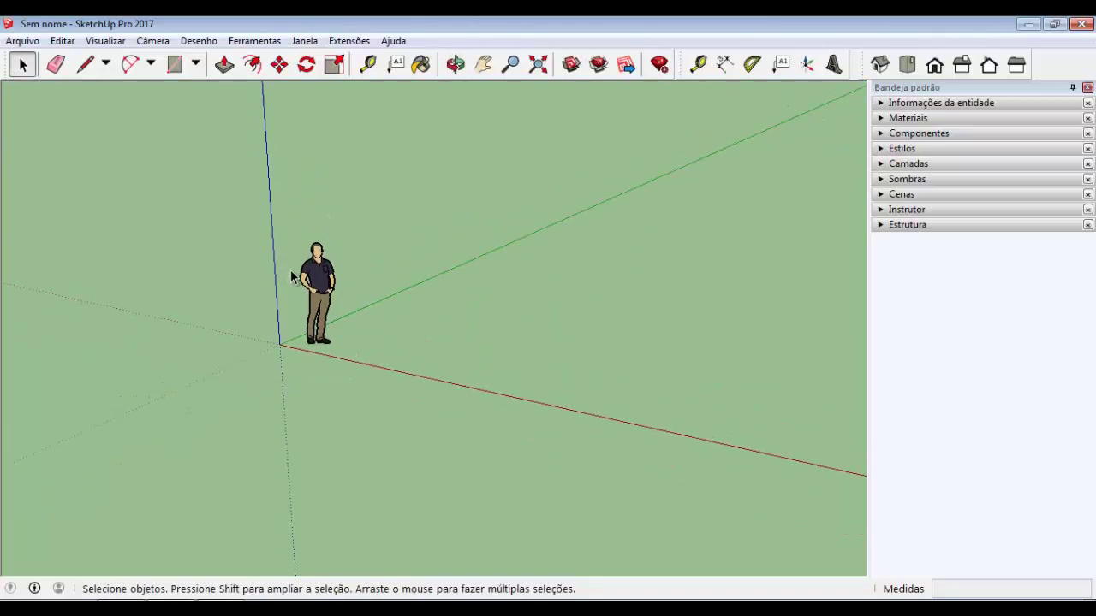
scroll(322, 304, "up", 2)
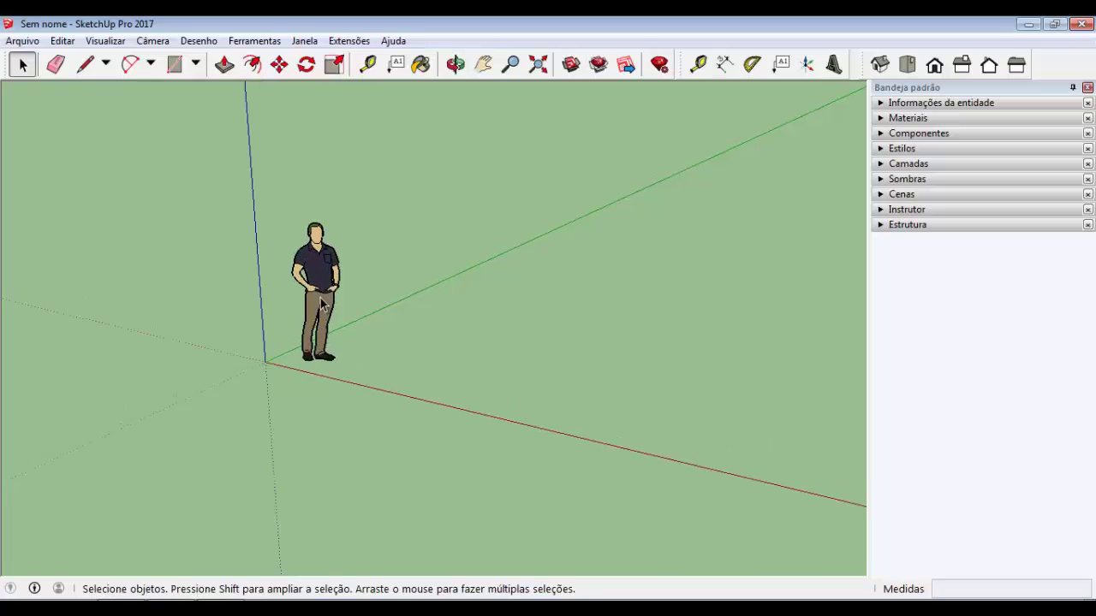
scroll(321, 304, "down", 1)
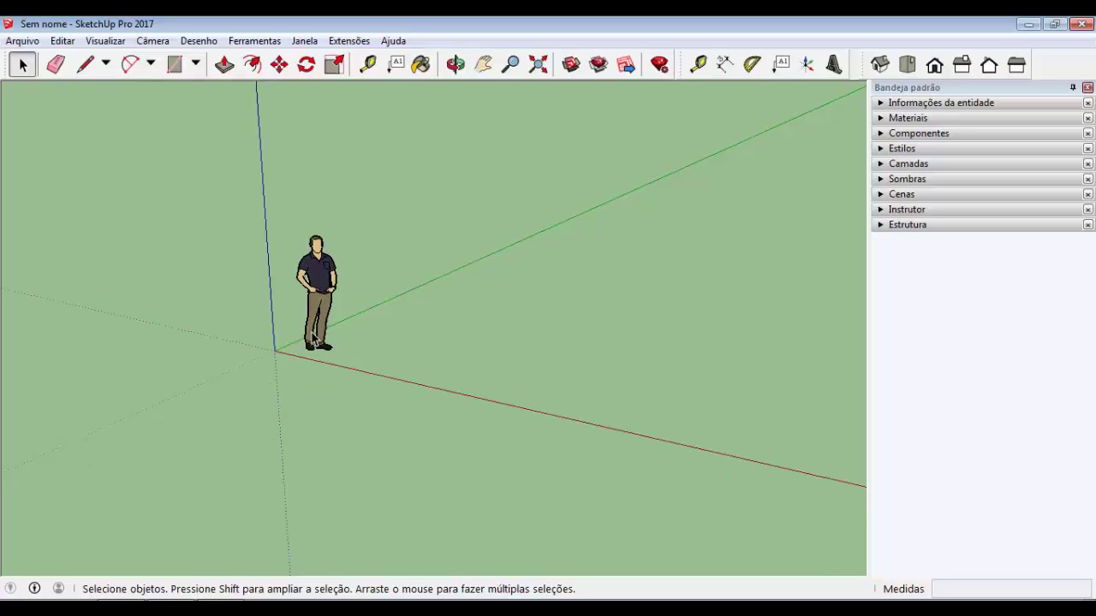
middle_click_drag(285, 342, 220, 399)
scroll(215, 409, "up", 1)
scroll(215, 405, "up", 1)
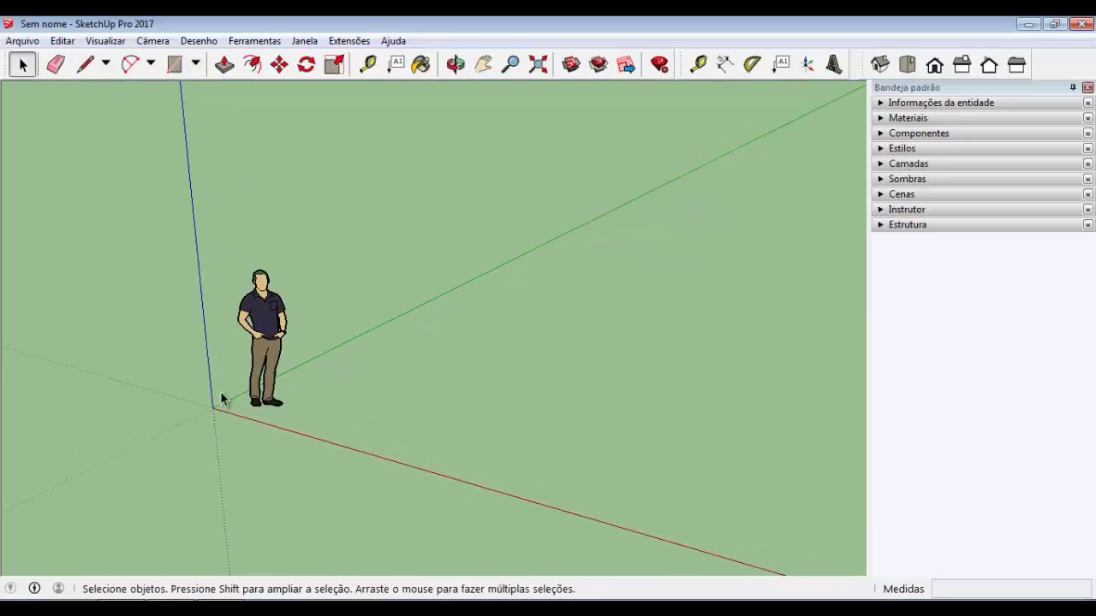
middle_click(263, 408)
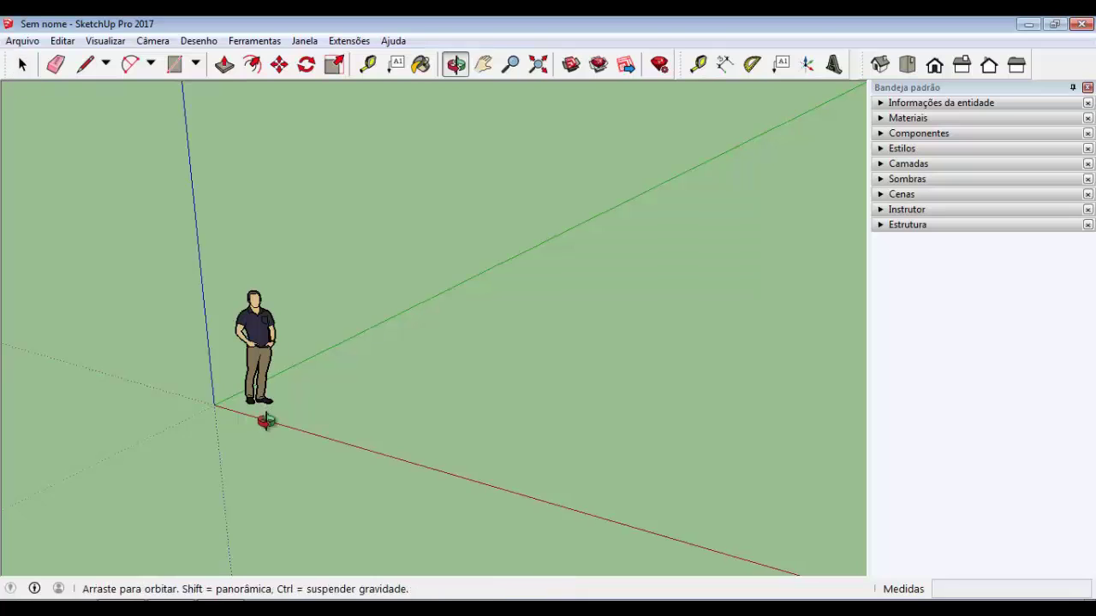
scroll(264, 411, "up", 2)
scroll(266, 413, "down", 1)
scroll(265, 415, "down", 1)
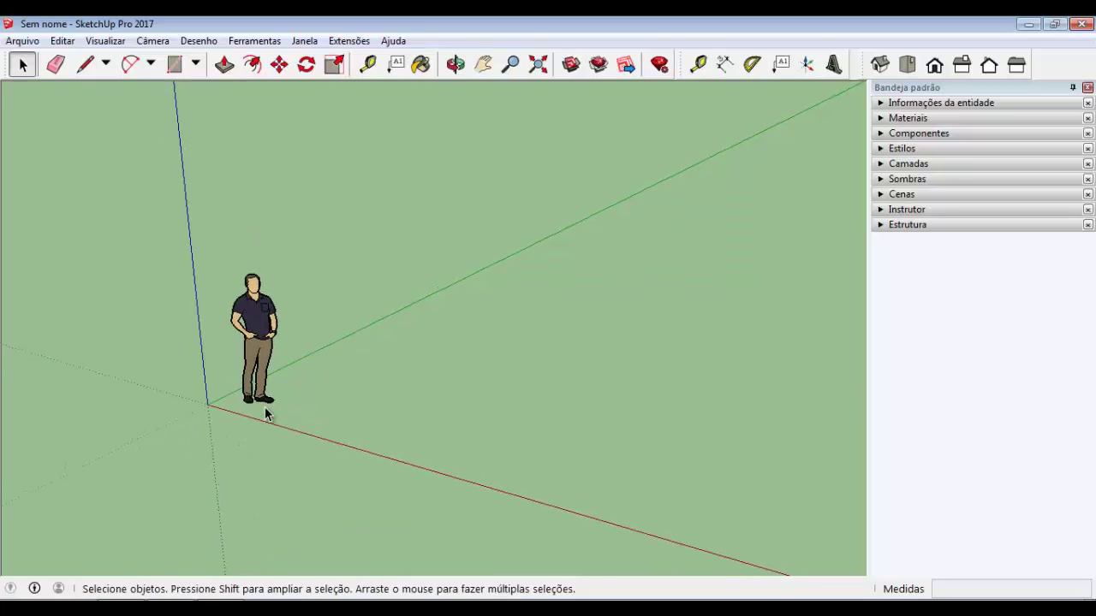
mouse_move(237, 428)
middle_mouse_down()
mouse_move(279, 384)
mouse_move(266, 428)
middle_mouse_up()
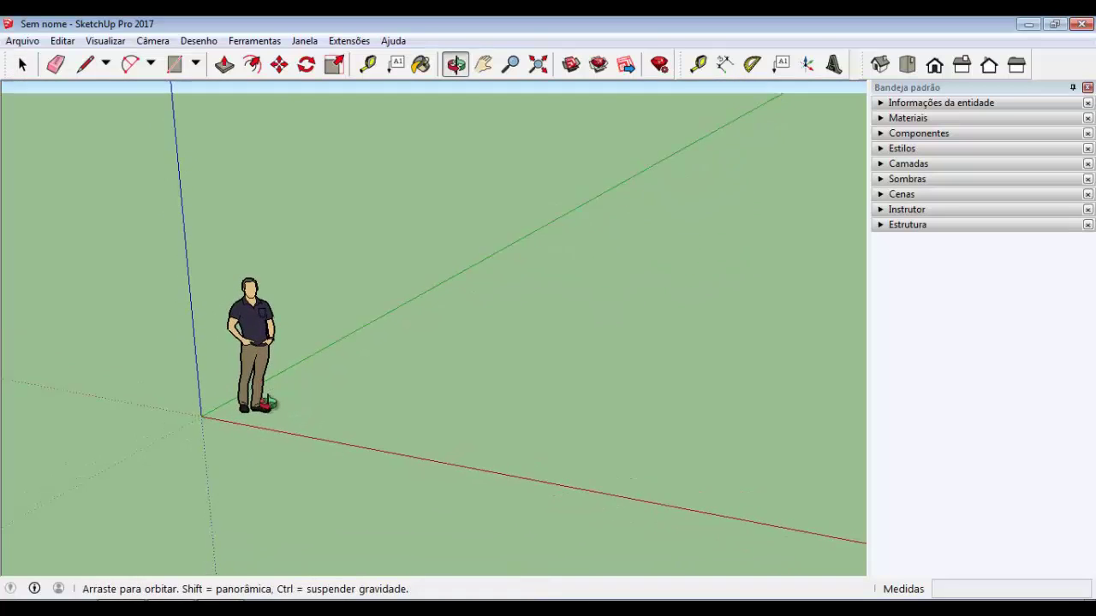
scroll(257, 420, "up", 1)
scroll(274, 409, "up", 1)
scroll(276, 409, "down", 2)
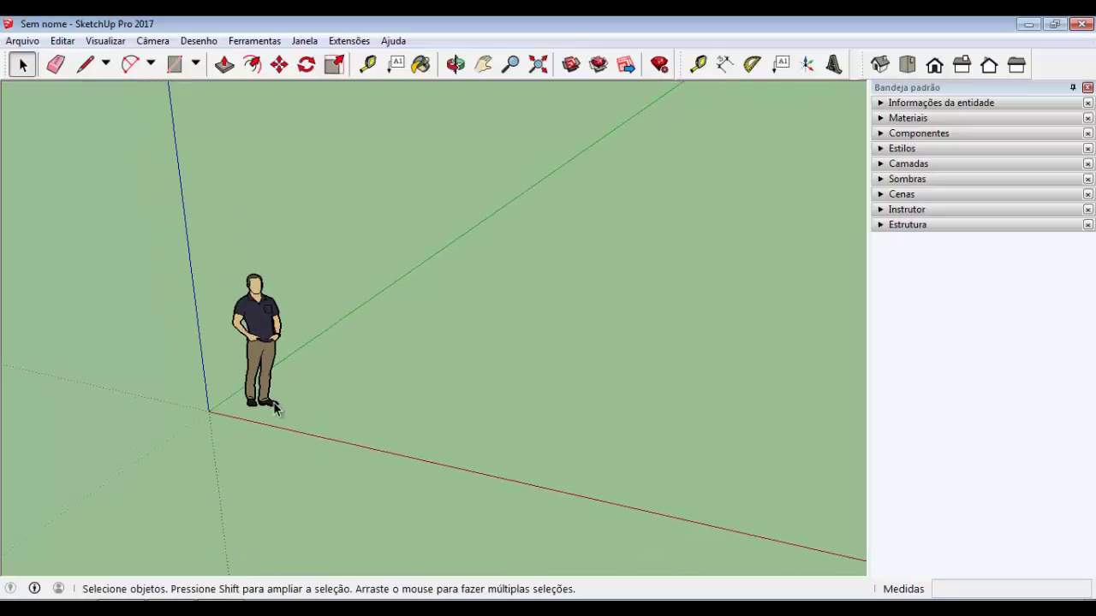
scroll(252, 357, "down", 1)
scroll(253, 398, "up", 1)
scroll(254, 403, "up", 1)
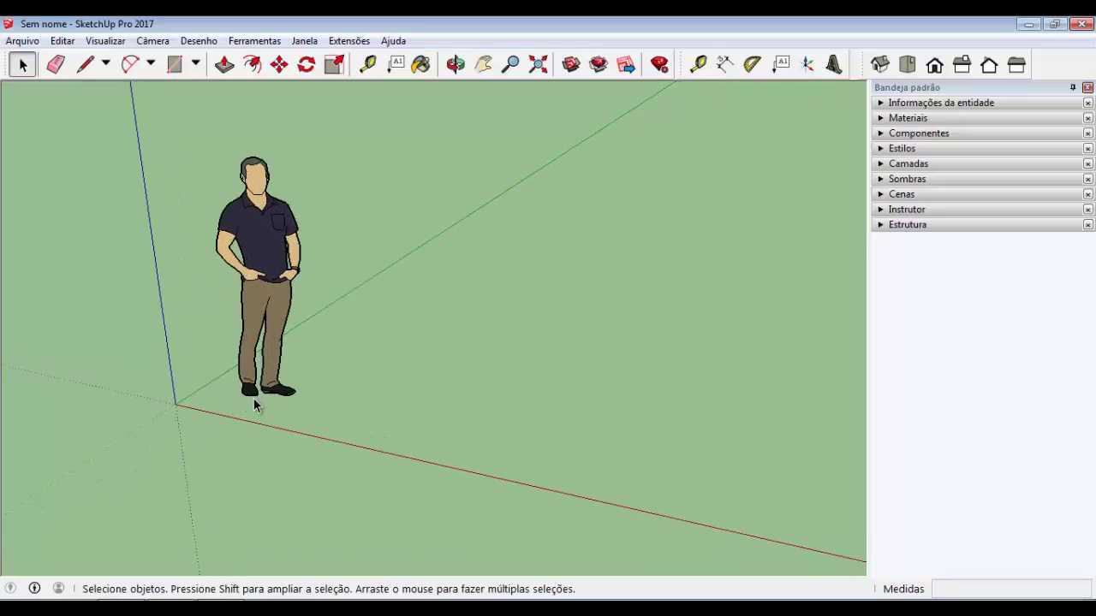
scroll(254, 405, "up", 1)
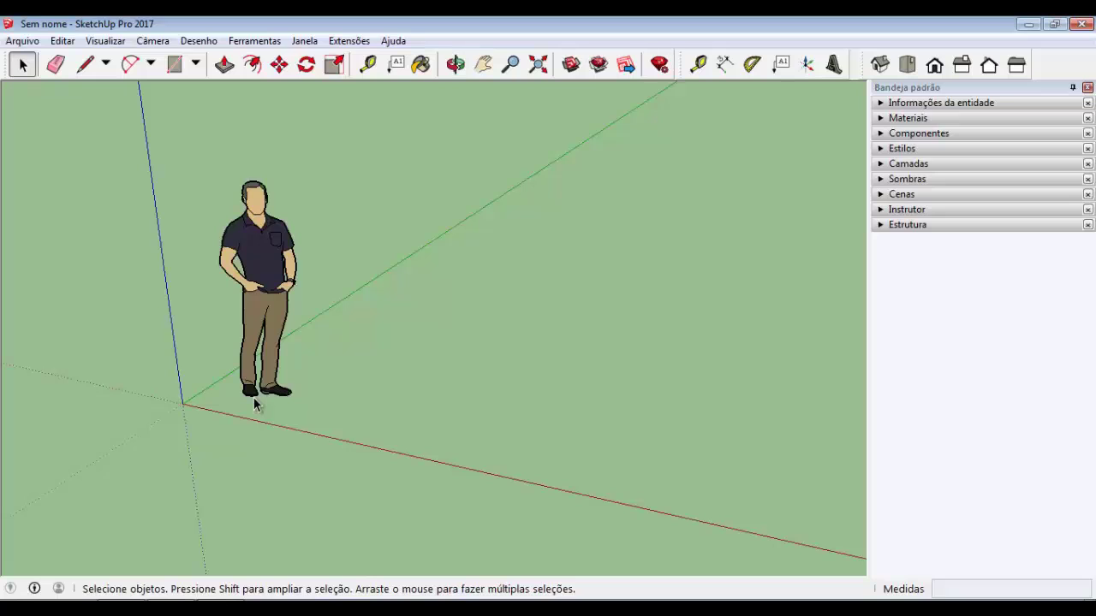
scroll(254, 405, "down", 1)
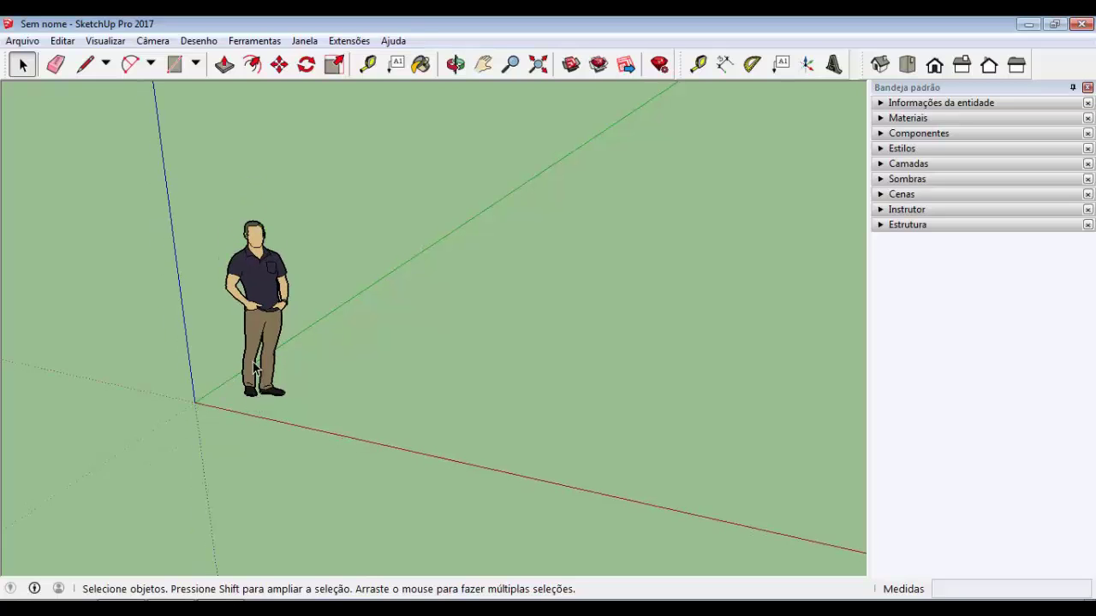
scroll(255, 368, "down", 1)
scroll(246, 370, "up", 1)
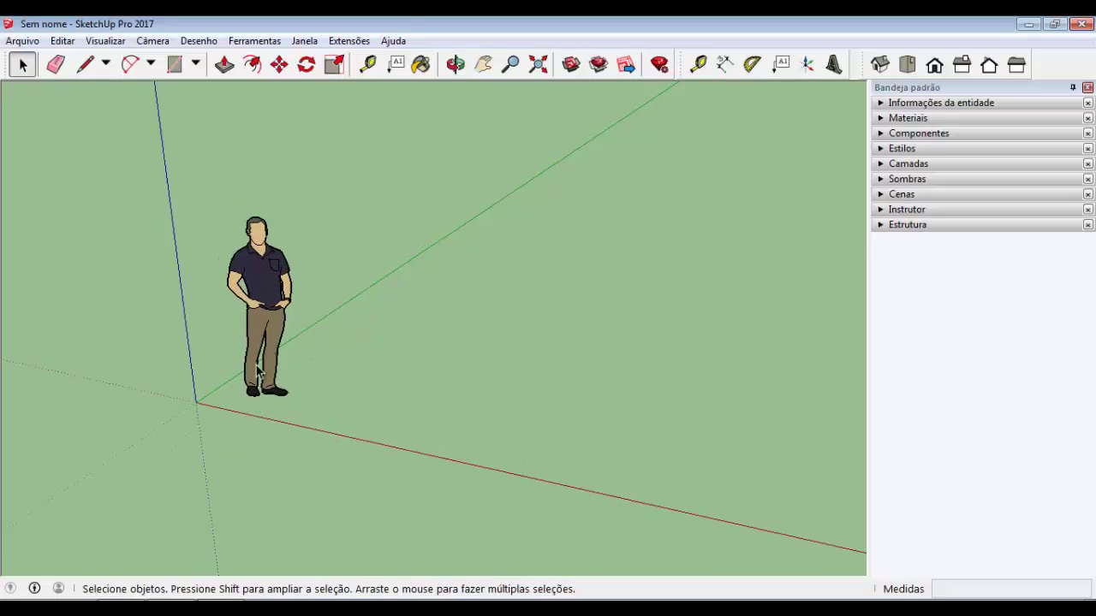
middle_click_drag(257, 380, 248, 411)
scroll(259, 392, "down", 1)
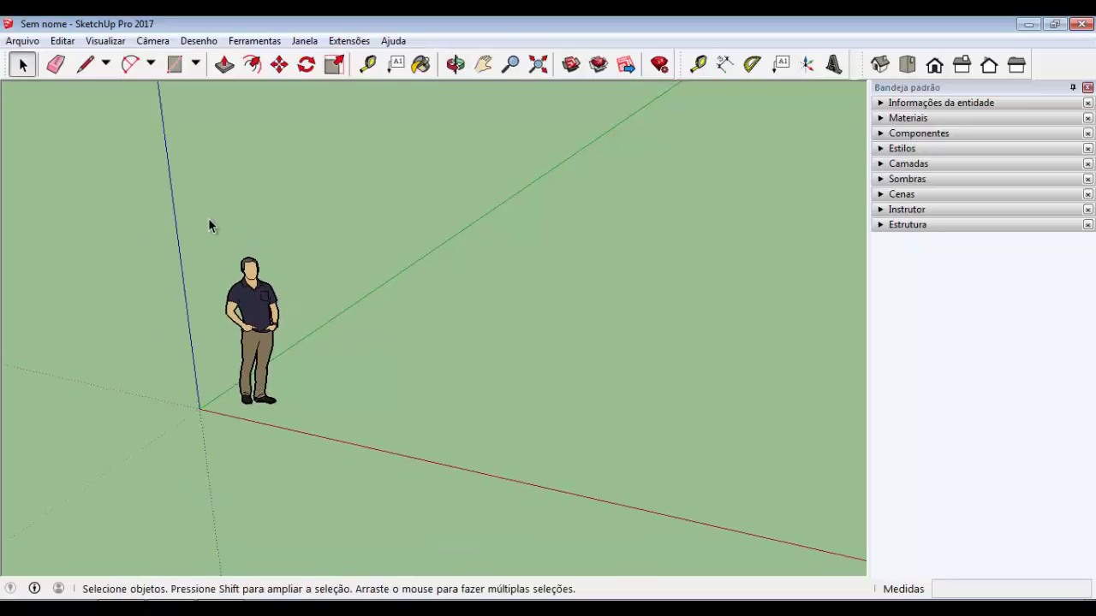
Draw a 3 m by 0,15 m rectangle starting on the red axis
left_click(175, 65)
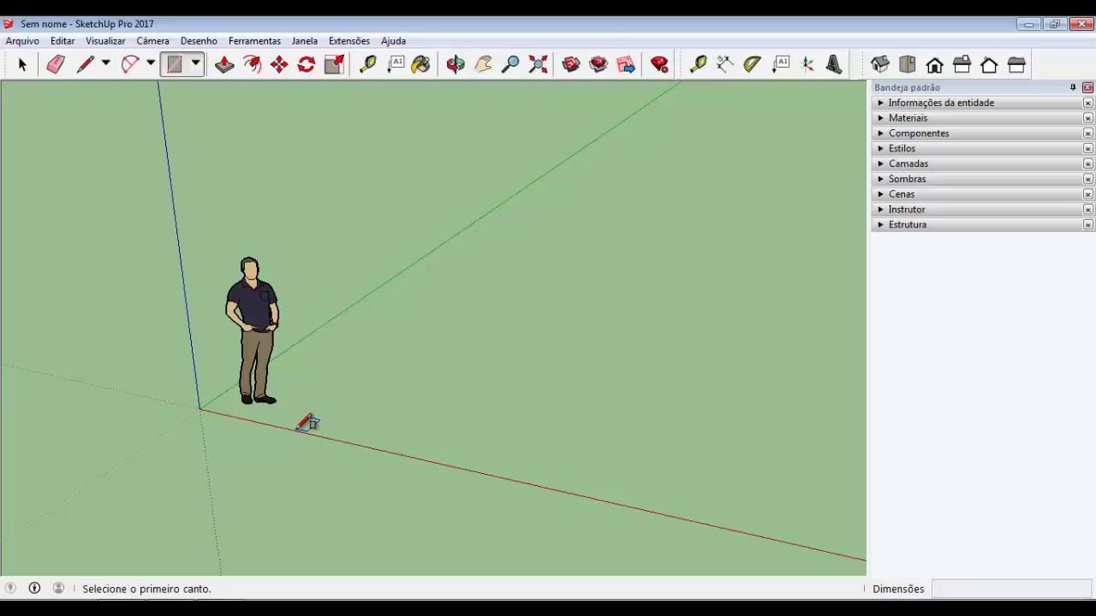
left_click(297, 428)
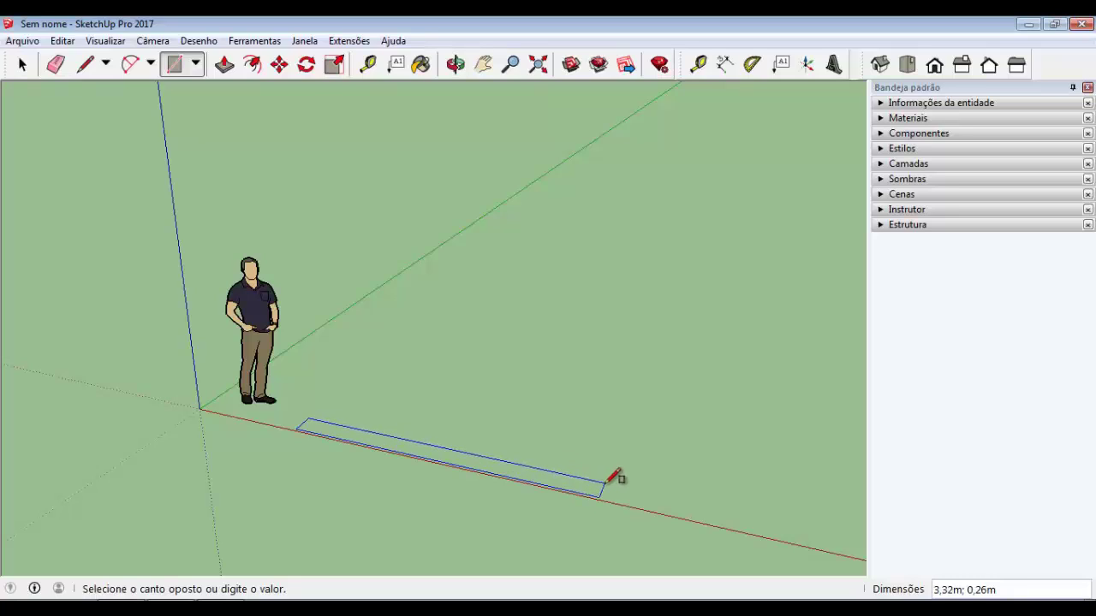
type("3;,15")
key("Return")
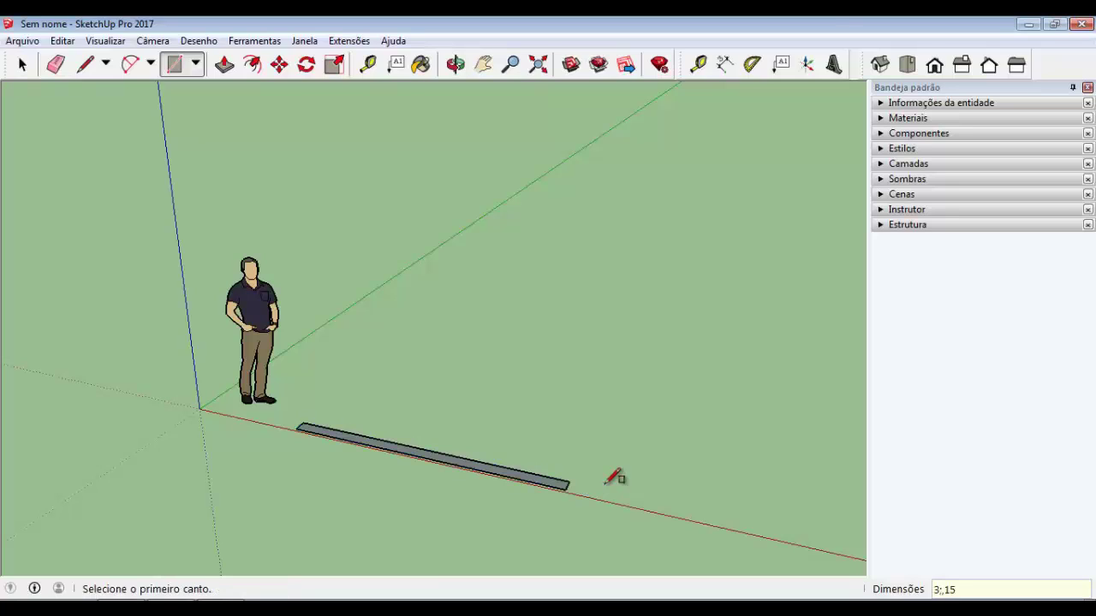
Push/Pull the rectangle up 2,80 m into a wall
left_click(225, 64)
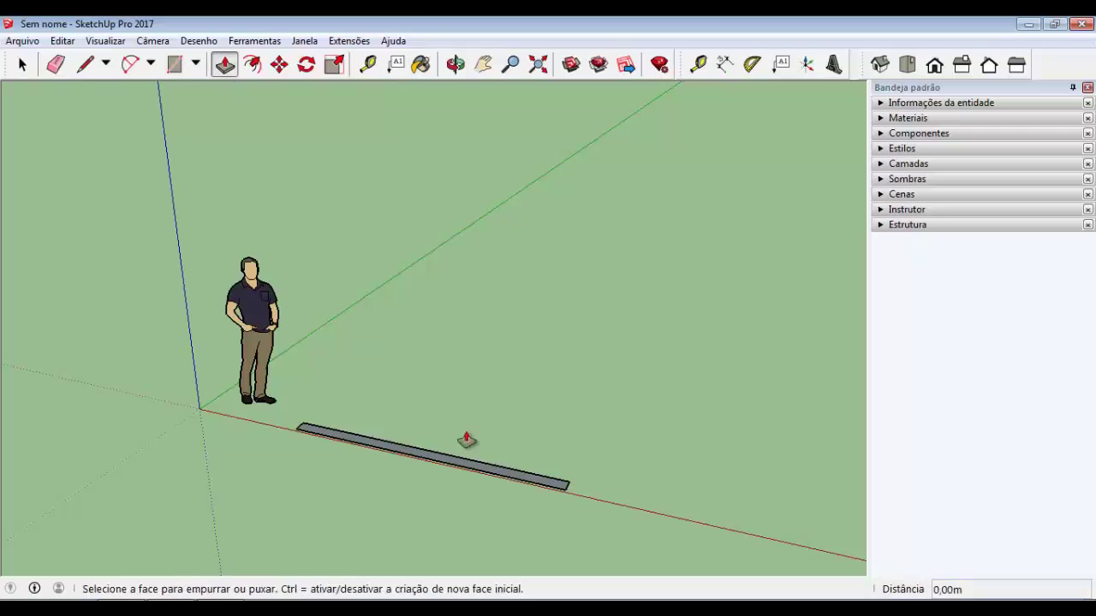
left_click(491, 471)
type("2,")
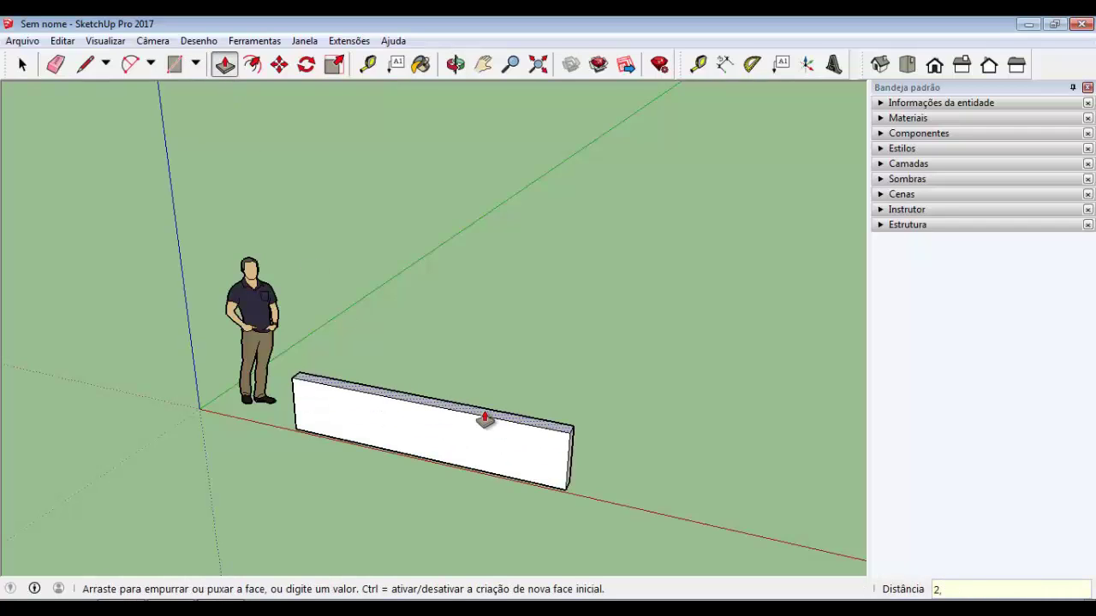
type("8")
key("Return")
mouse_move(460, 399)
middle_mouse_down()
mouse_move(485, 376)
mouse_move(359, 416)
mouse_move(471, 383)
mouse_move(497, 406)
middle_mouse_up()
Extend the wall end 0,15 m and pull out a 3,00 m perpendicular second wall
left_click(498, 408)
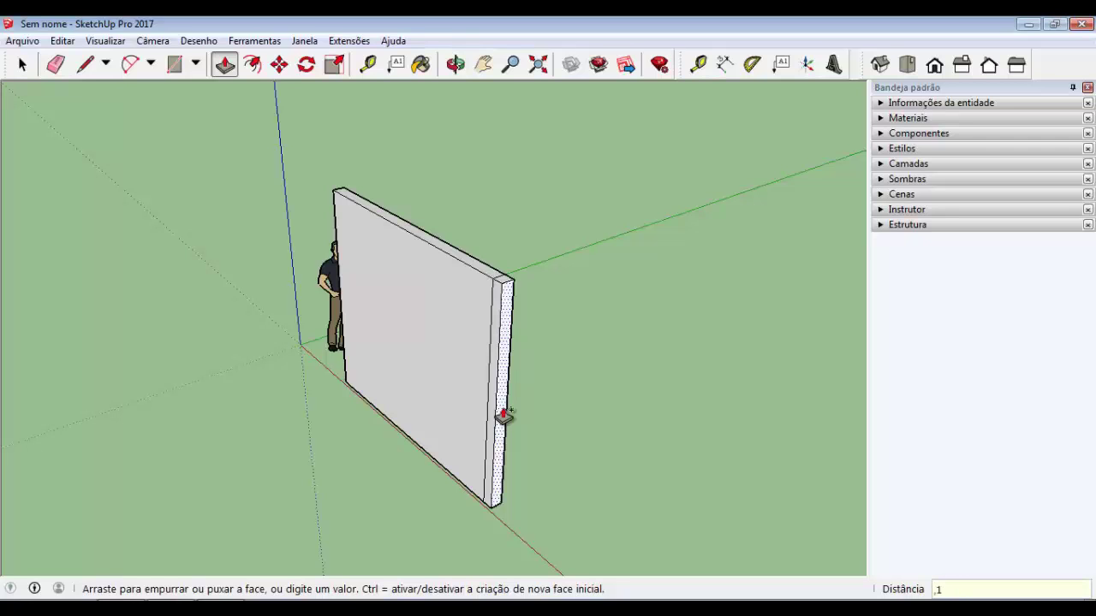
type("5")
key("Return")
middle_click_drag(548, 403, 245, 403)
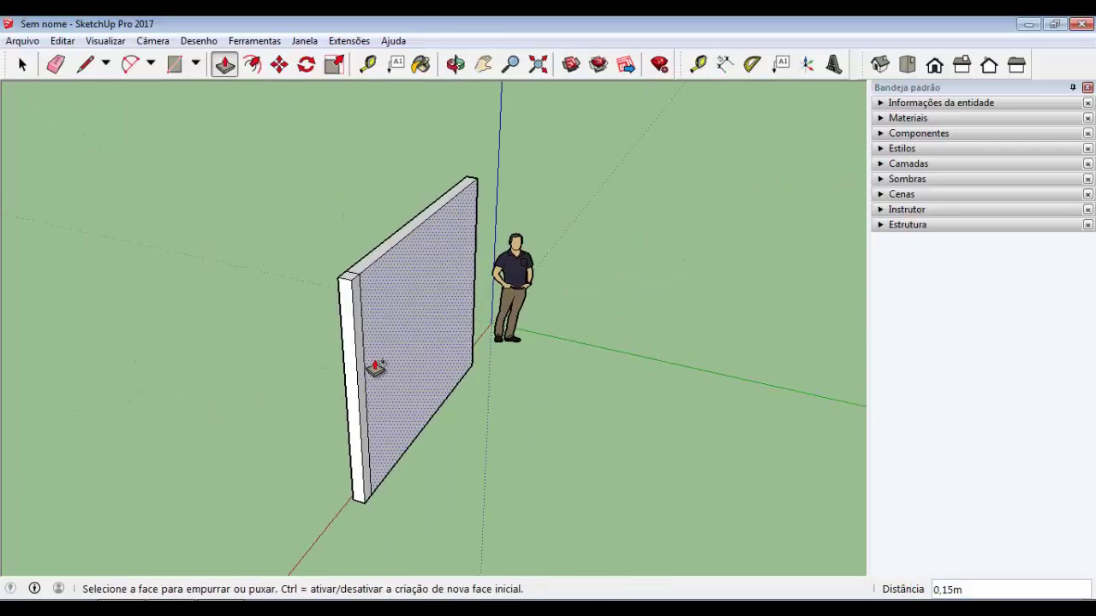
middle_click_drag(375, 369, 355, 318)
left_click(356, 323)
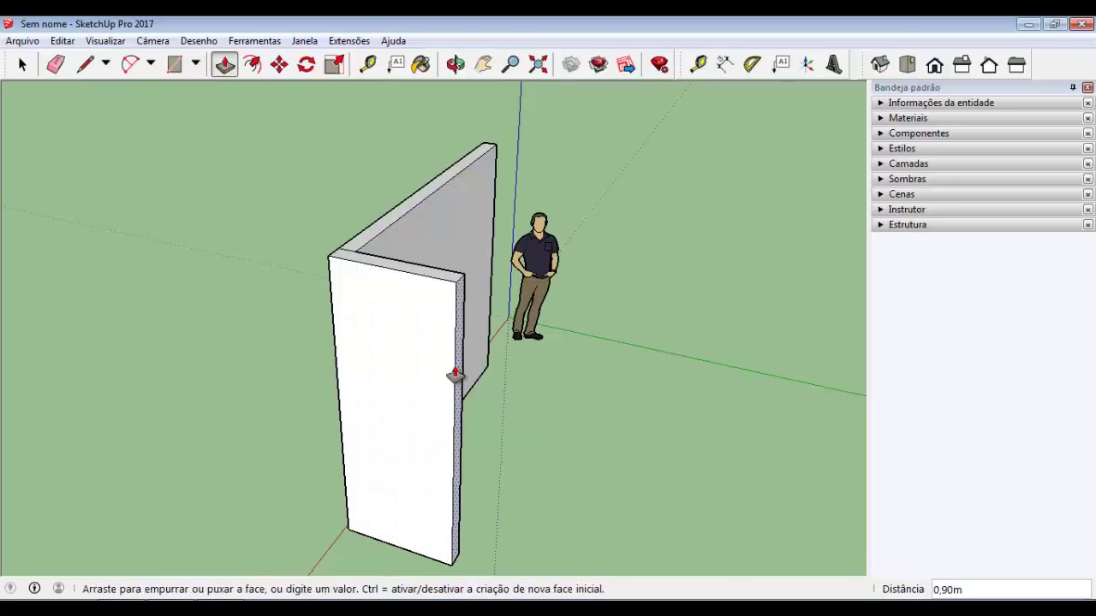
type("3")
key("Return")
Erase the leftover edge at the corner where the two walls meet
mouse_move(452, 371)
middle_mouse_down()
mouse_move(313, 337)
mouse_move(260, 196)
mouse_move(587, 335)
mouse_move(531, 338)
middle_mouse_up()
left_click(55, 64)
left_click_drag(531, 338, 533, 282)
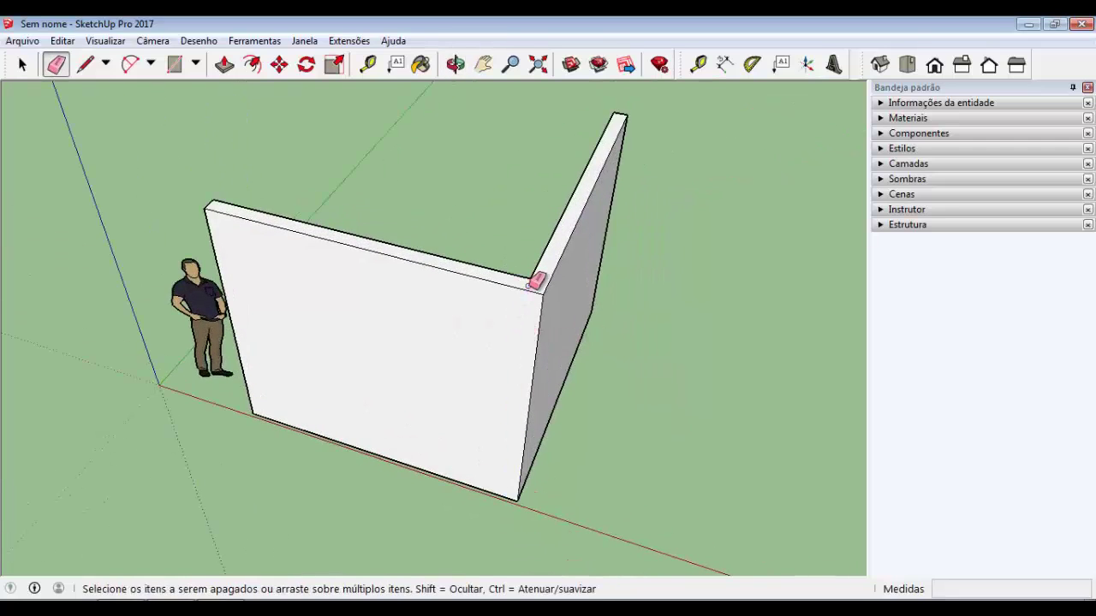
mouse_move(534, 283)
middle_mouse_down()
mouse_move(464, 319)
mouse_move(488, 232)
middle_mouse_up()
middle_click_drag(367, 166, 371, 137)
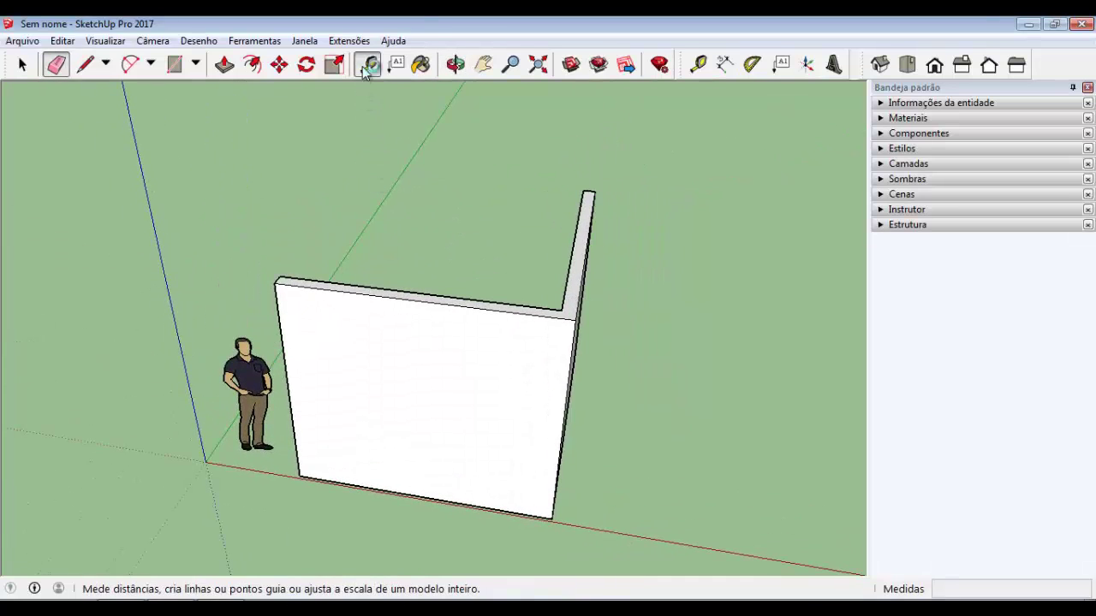
mouse_move(428, 257)
middle_mouse_down()
mouse_move(446, 290)
mouse_move(582, 342)
middle_mouse_up()
Place vertical guides 0,15 m, 0,1 m and 0,8 m in from the wall edge
key("t")
left_click(579, 347)
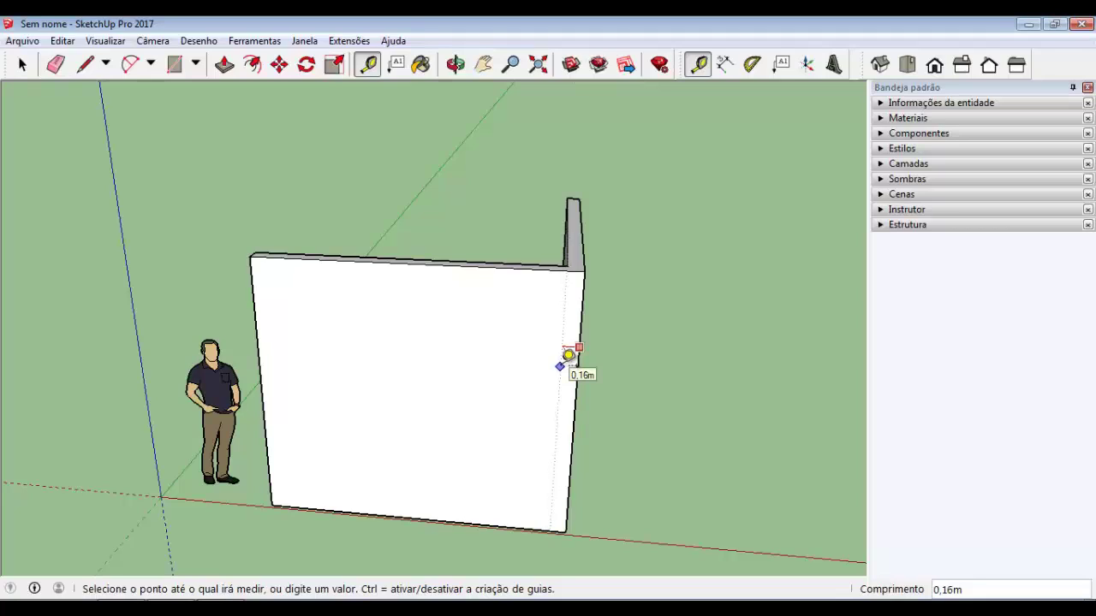
key("Return")
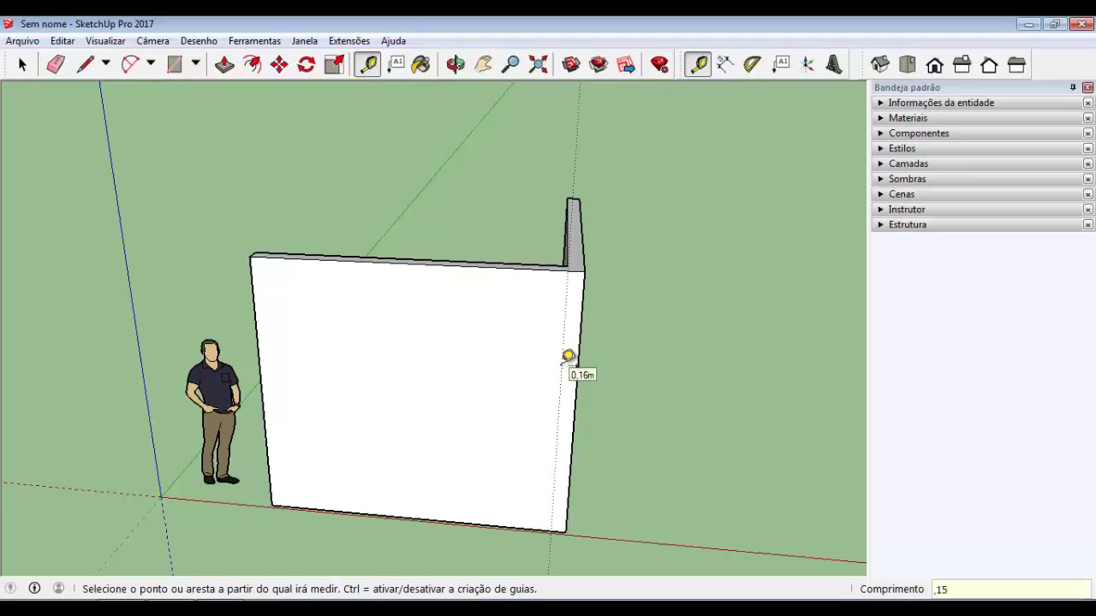
left_click(562, 367)
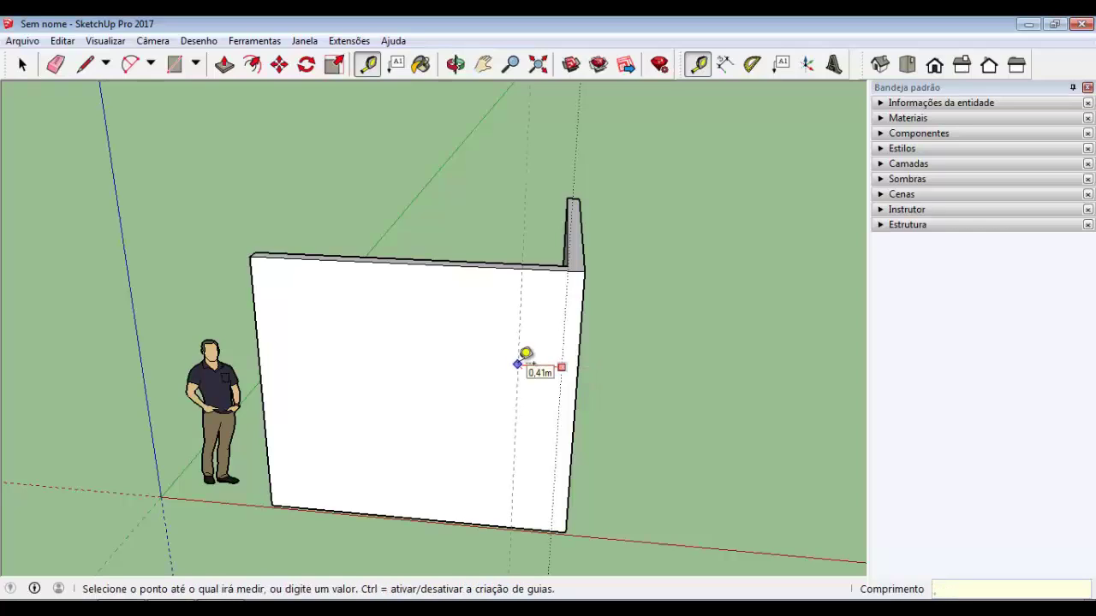
type("1")
key("Return")
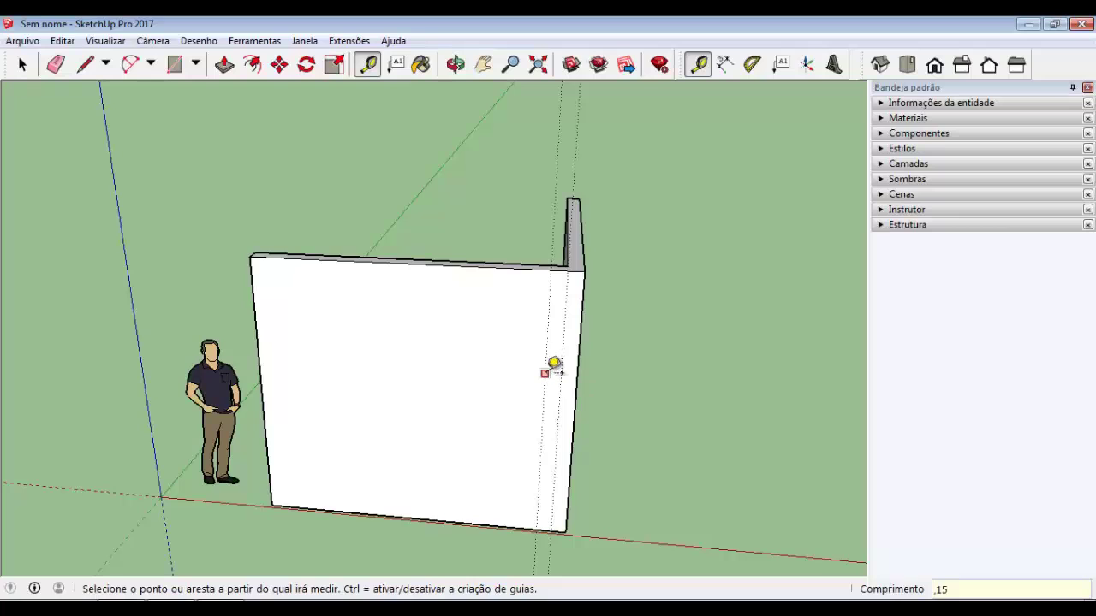
left_click(544, 373)
type(",8")
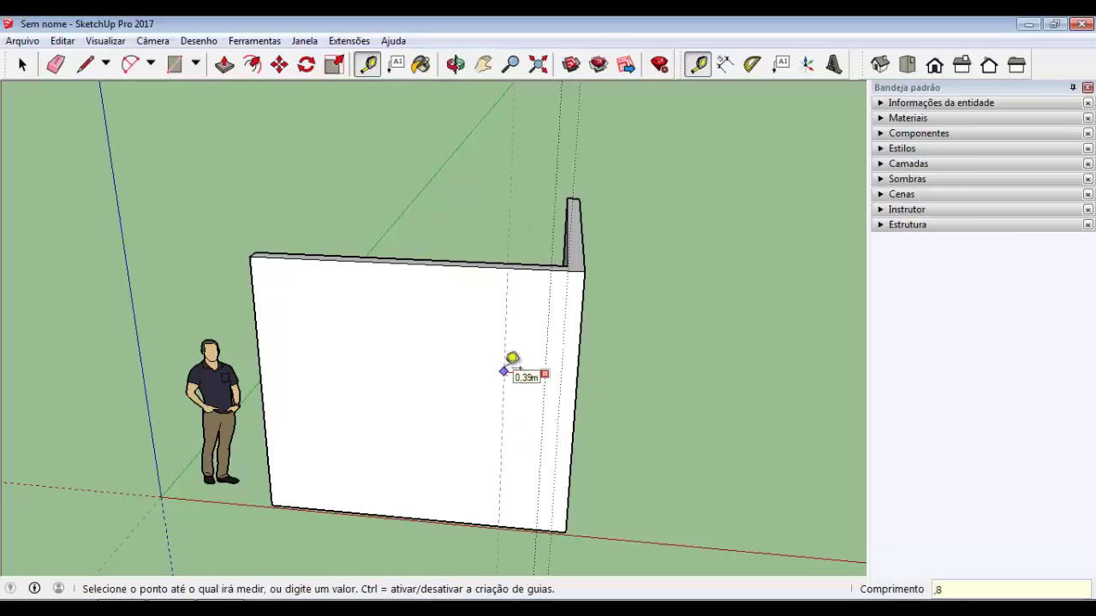
key("Return")
Place horizontal guides 2,1 m and 1,1 m above the wall's base
scroll(514, 358, "down", 1)
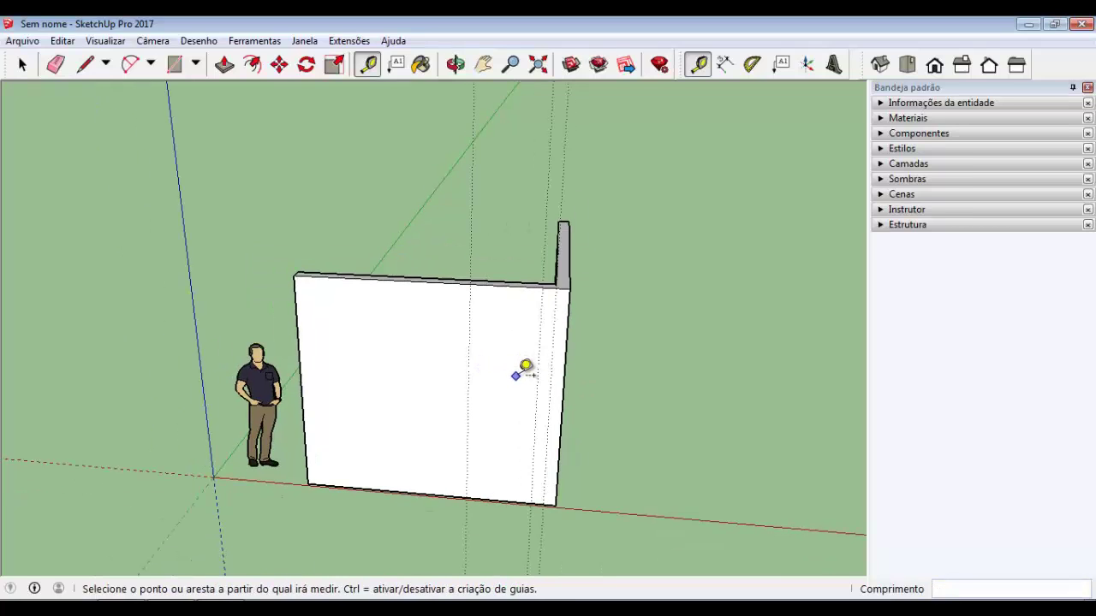
left_click(421, 495)
type("2,1")
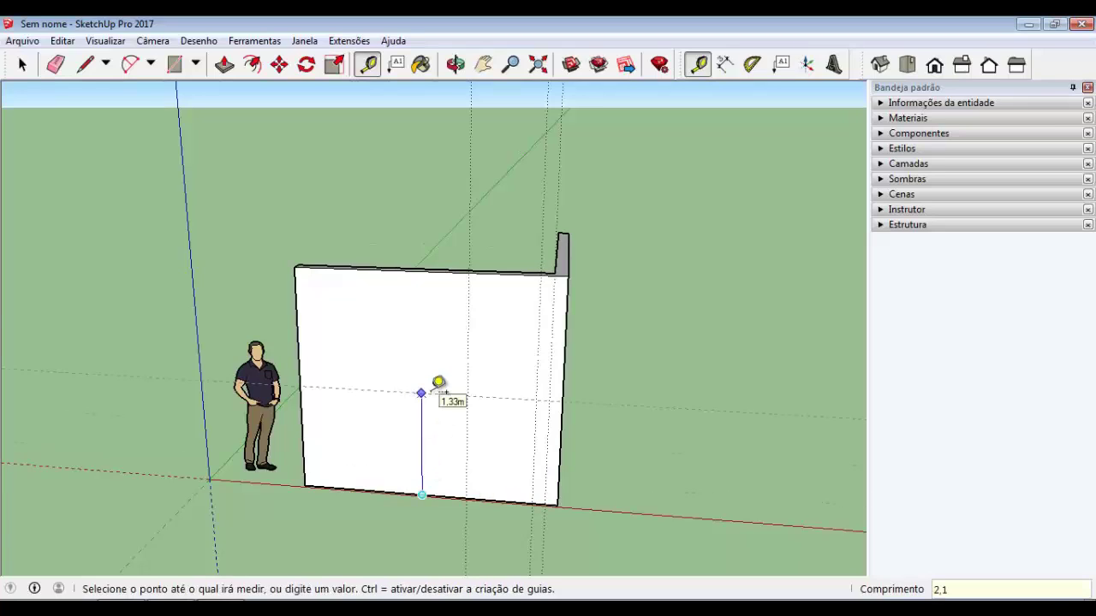
key("Return")
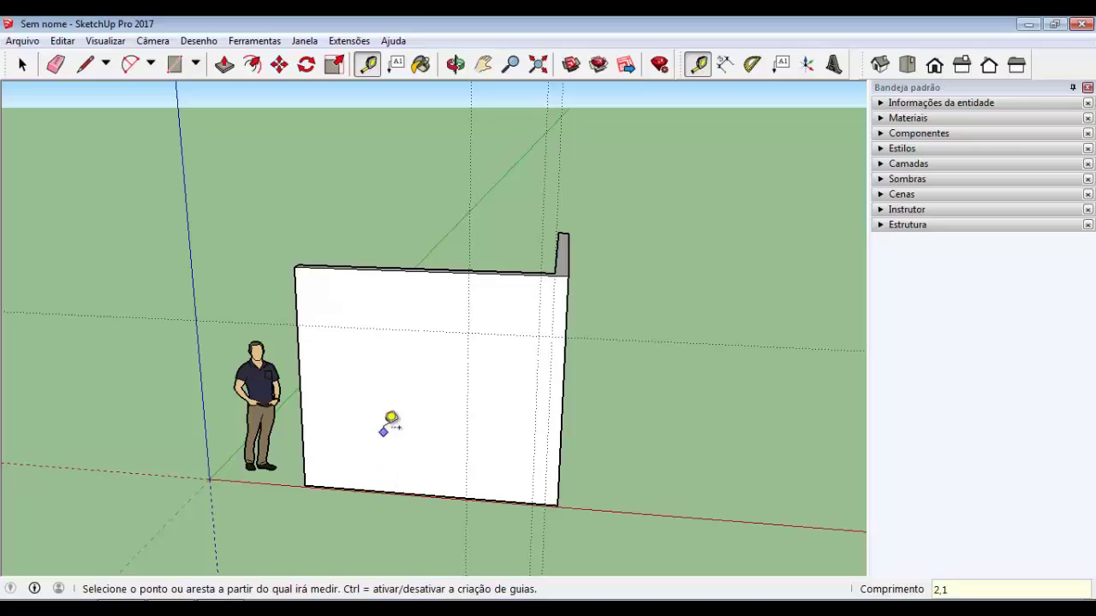
left_click(379, 484)
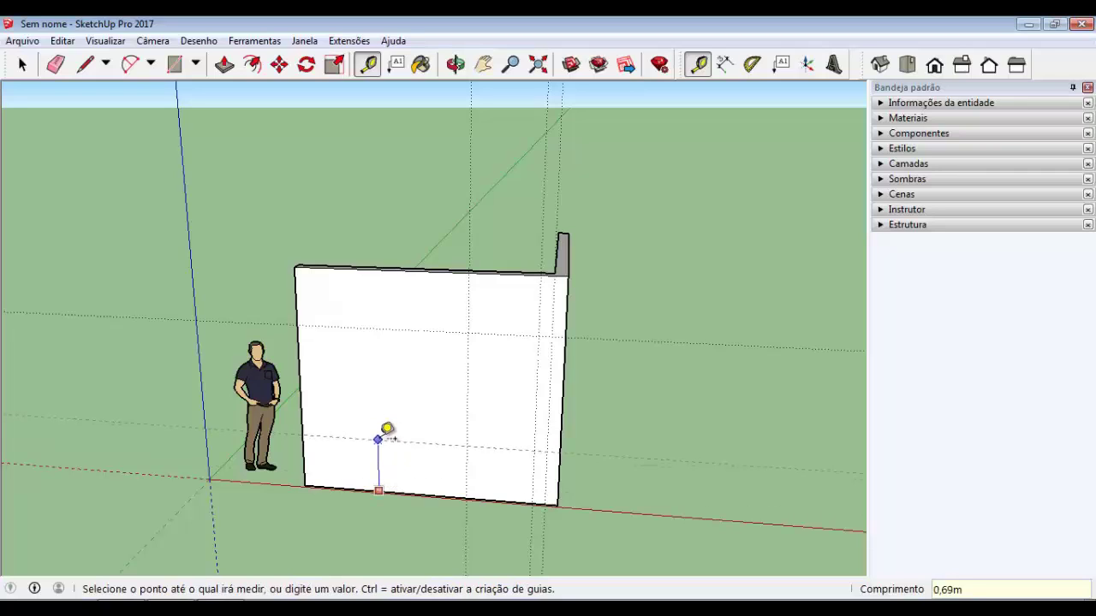
type("1,1")
key("Return")
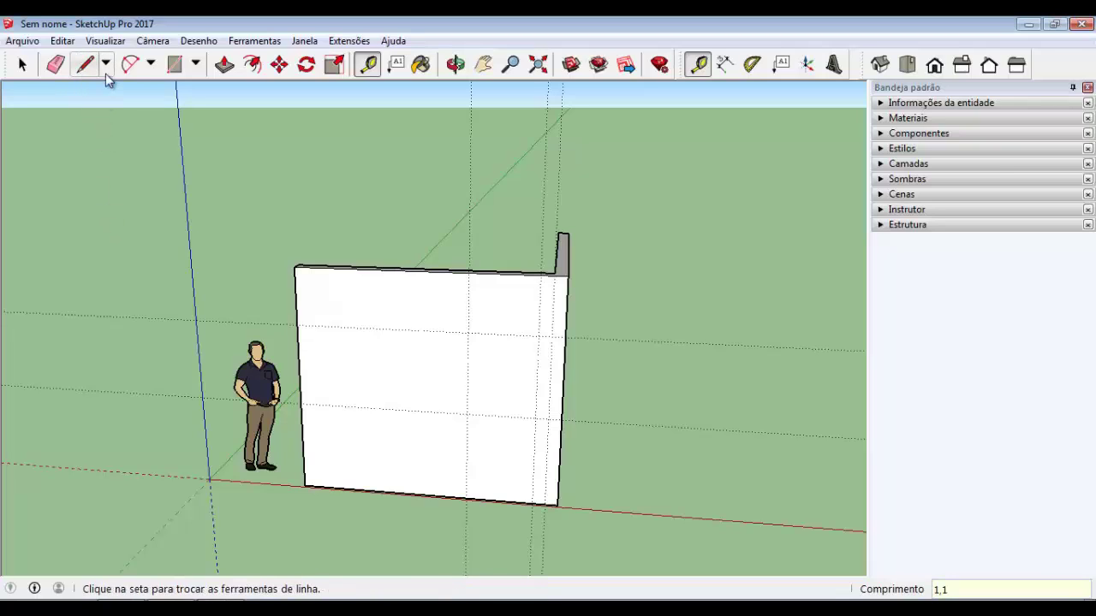
Draw a 0,80 m by 2,10 m door rectangle on the guides and push it through the wall
left_click(175, 64)
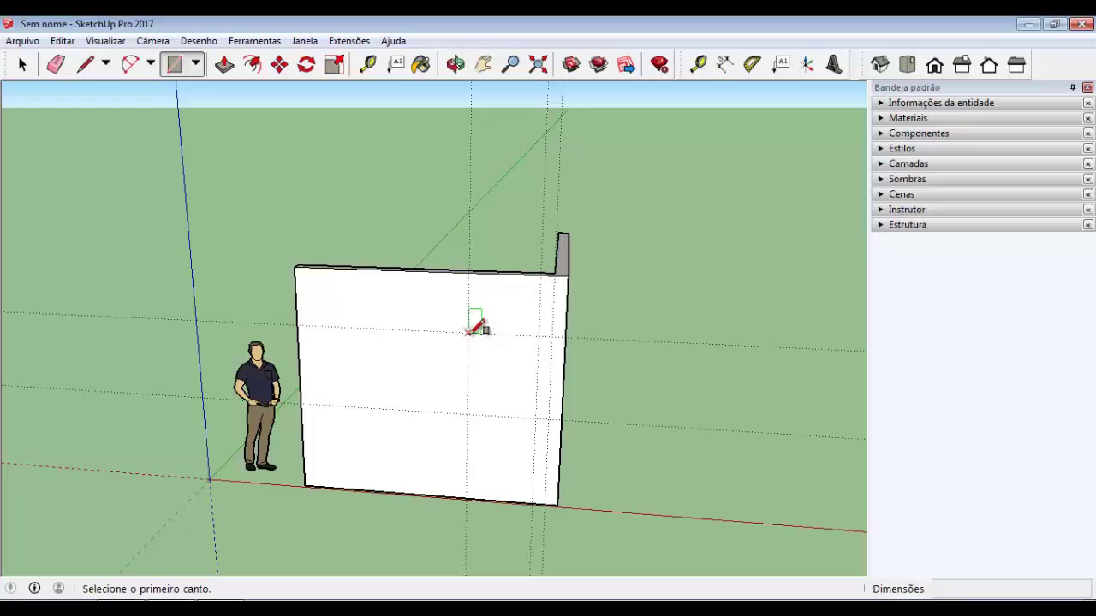
left_click(467, 332)
left_click(541, 502)
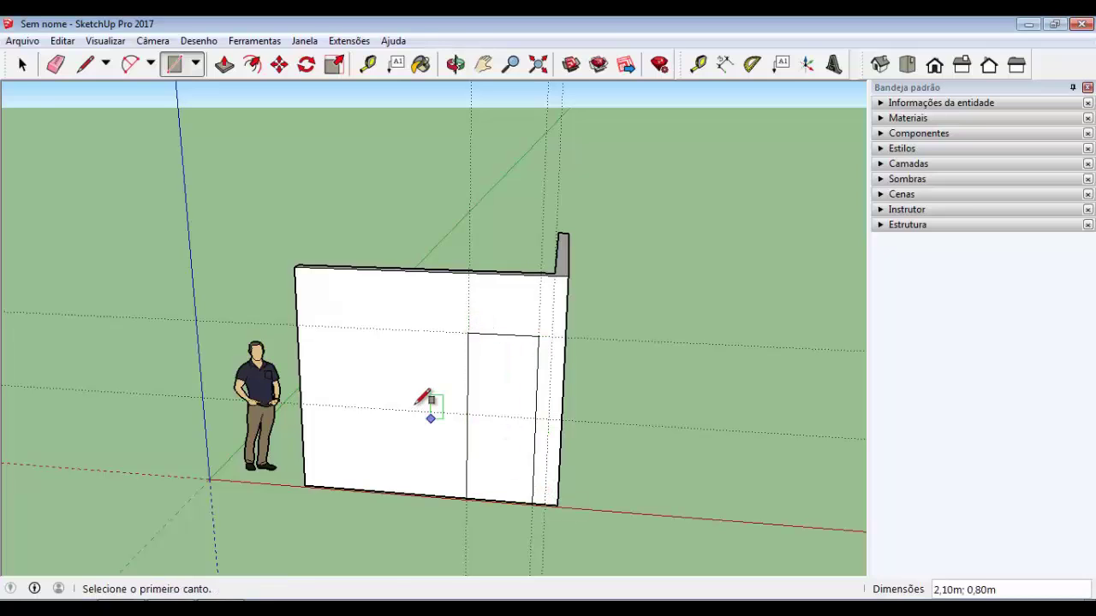
mouse_move(431, 399)
middle_mouse_down()
mouse_move(489, 420)
mouse_move(488, 402)
middle_mouse_up()
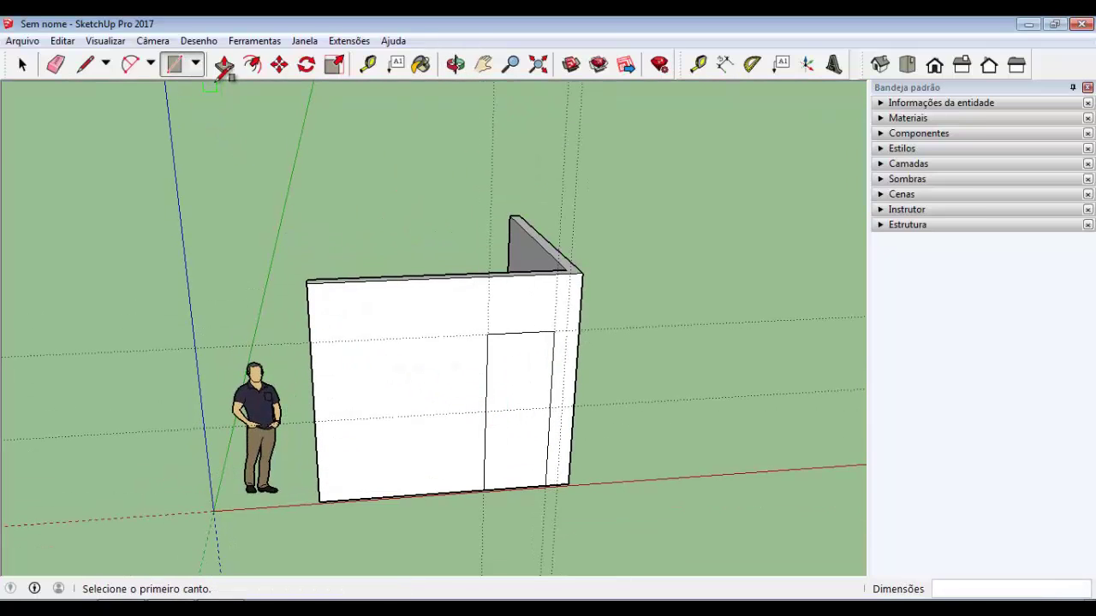
left_click(222, 65)
mouse_move(428, 283)
middle_mouse_down()
mouse_move(522, 362)
mouse_move(597, 286)
mouse_move(411, 264)
mouse_move(287, 305)
middle_mouse_up()
left_click(595, 278)
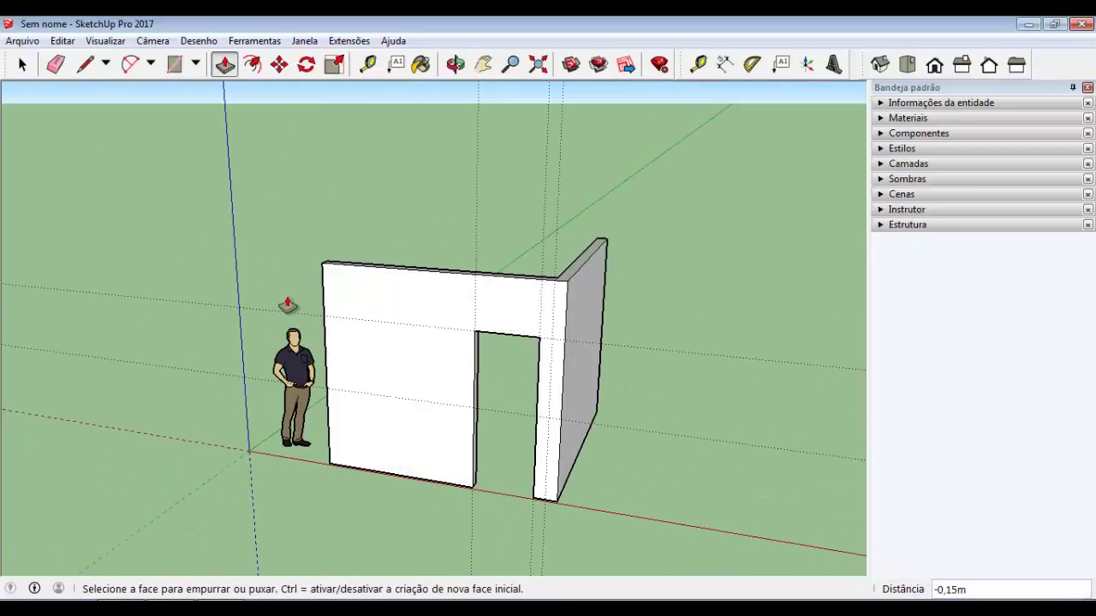
Draw the window's top line and a 1 m vertical edge down from its midpoint
left_click(84, 67)
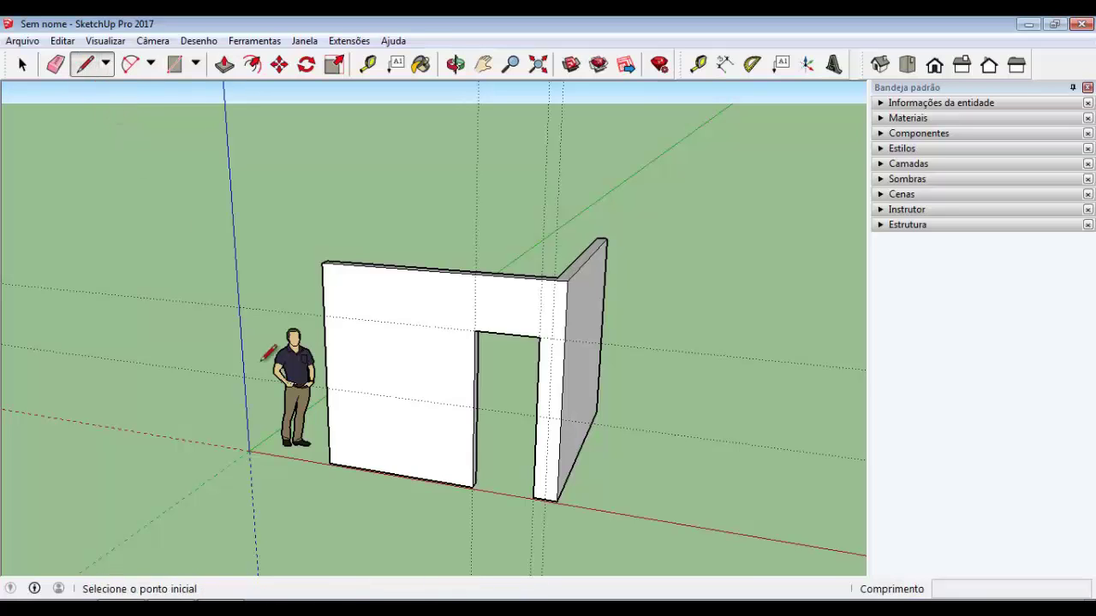
mouse_move(269, 354)
middle_mouse_down()
mouse_move(369, 343)
mouse_move(332, 322)
middle_mouse_up()
left_click(330, 315)
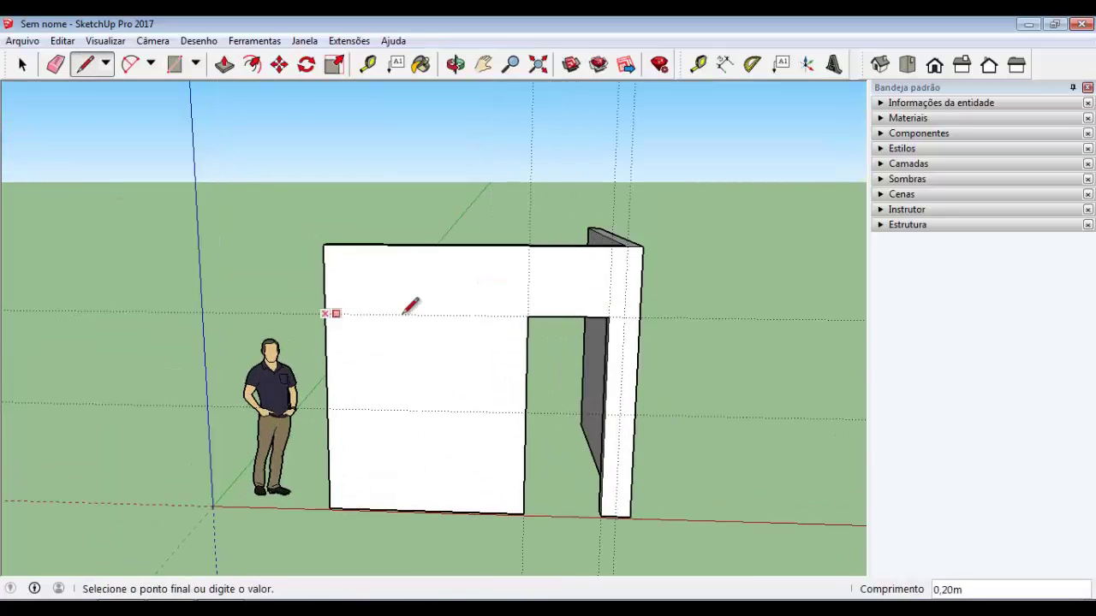
left_click(527, 316)
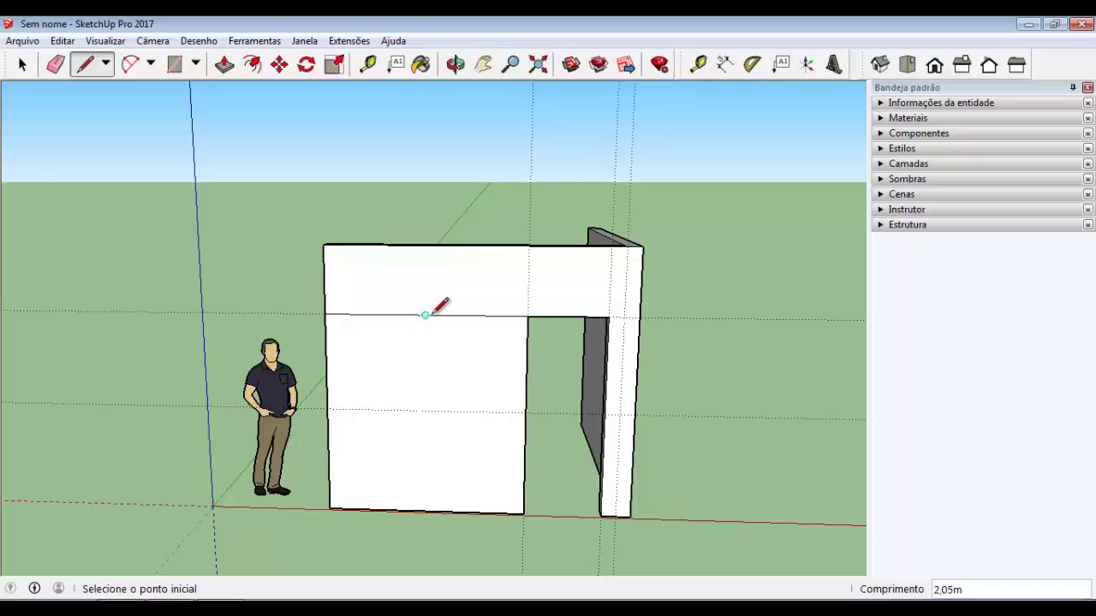
left_click(424, 315)
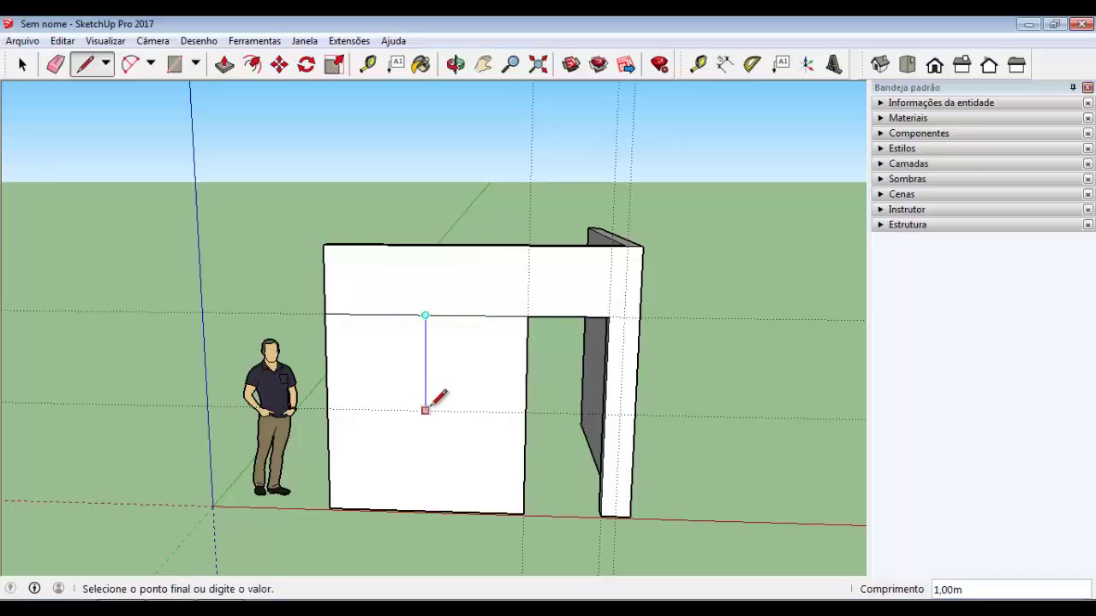
left_click(425, 411)
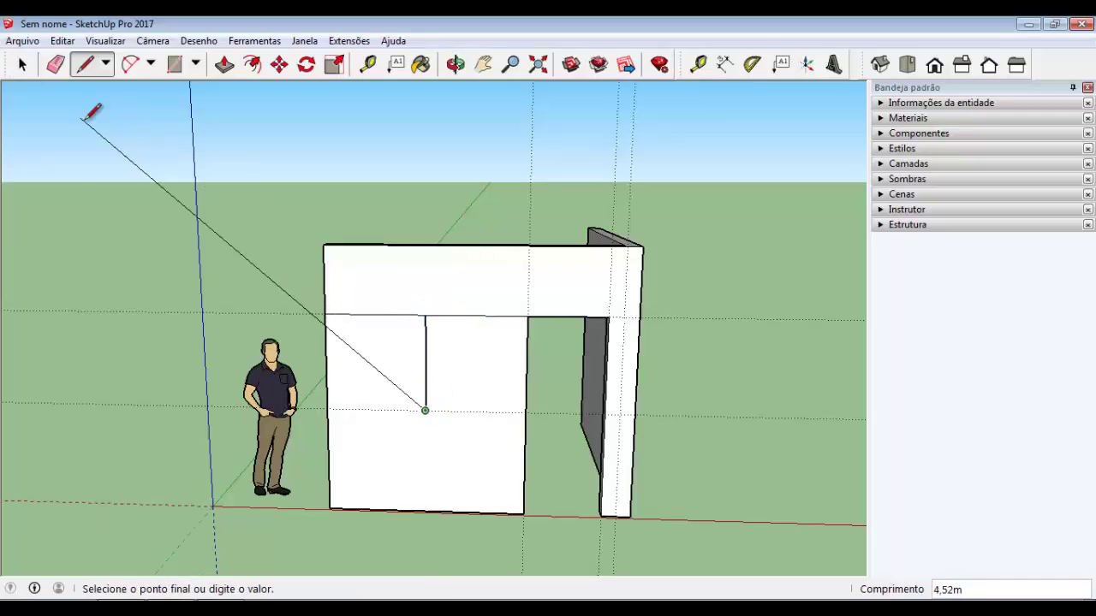
Copy the vertical line 0,5 m and 1 m sideways with Move and Ctrl
left_click(23, 69)
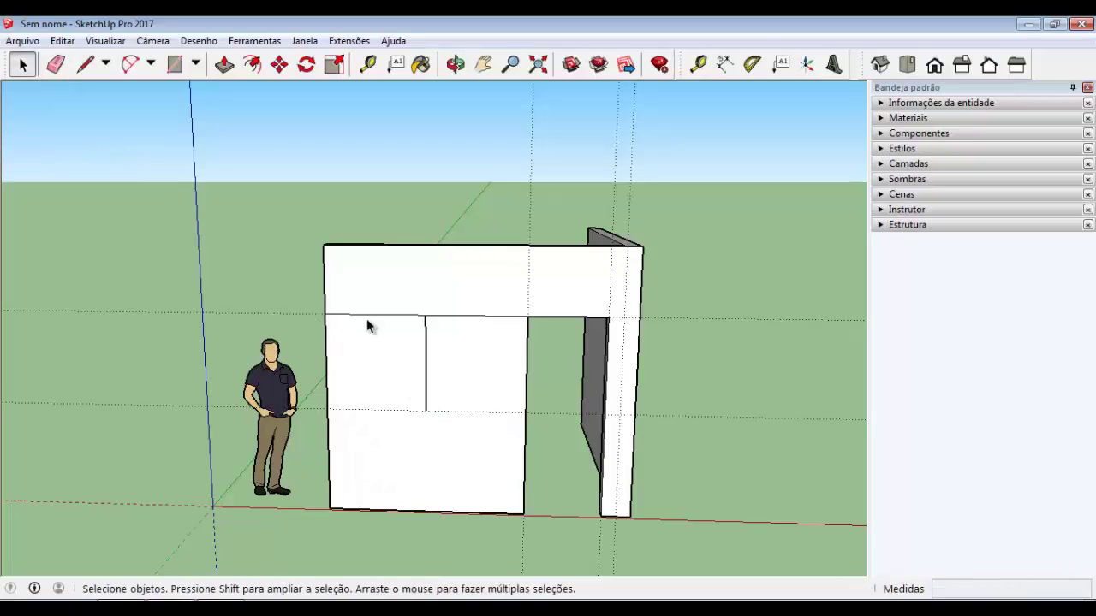
middle_click_drag(367, 325, 421, 368)
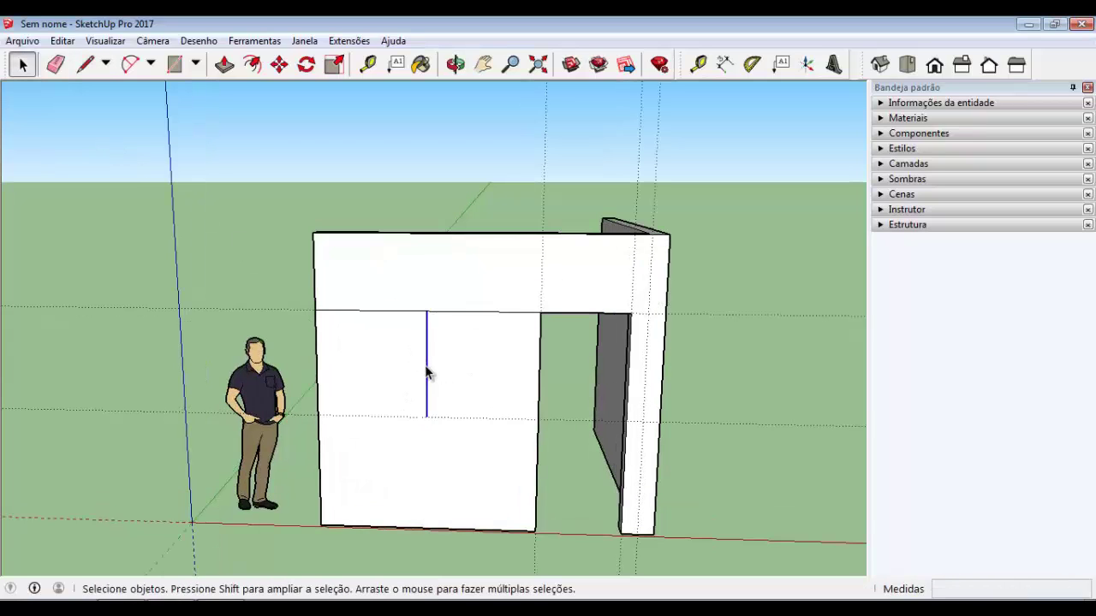
key("m")
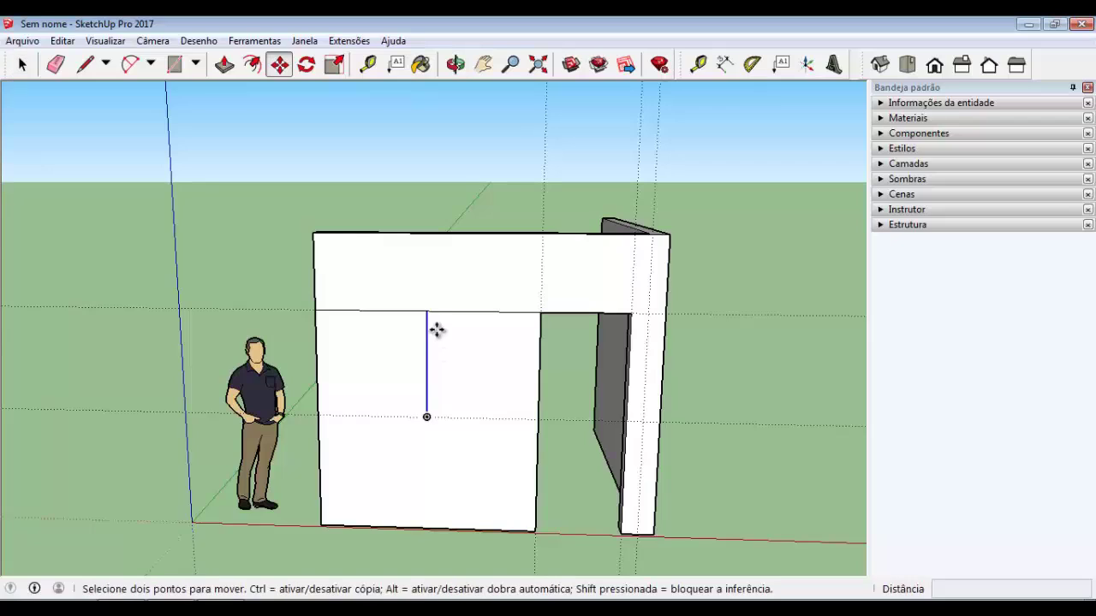
key("ctrl")
left_click(427, 310)
type(".5")
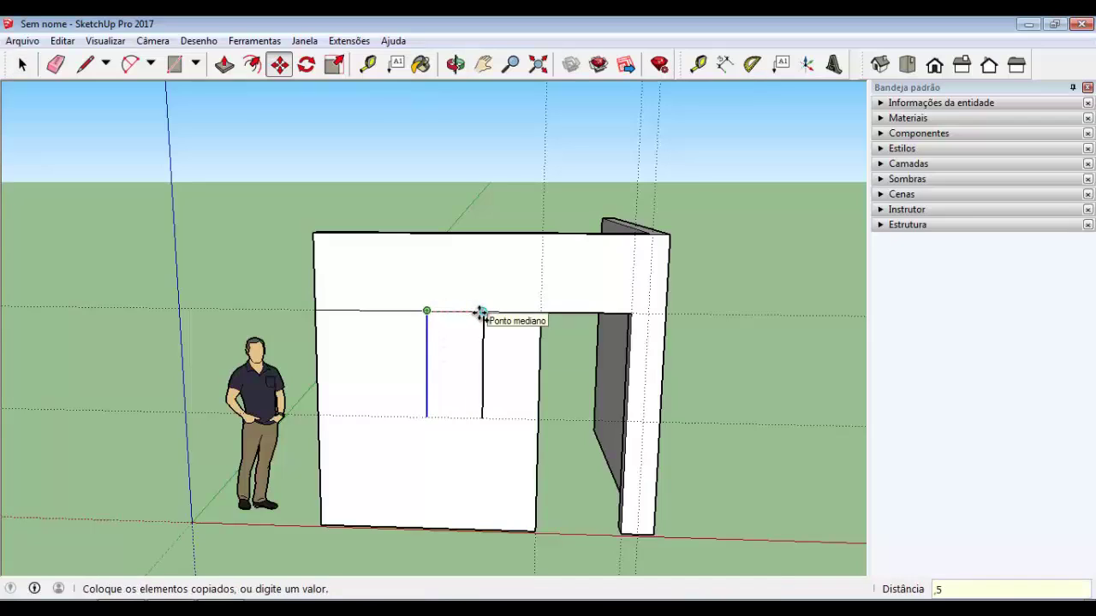
key("Return")
left_click(482, 311)
type("1,")
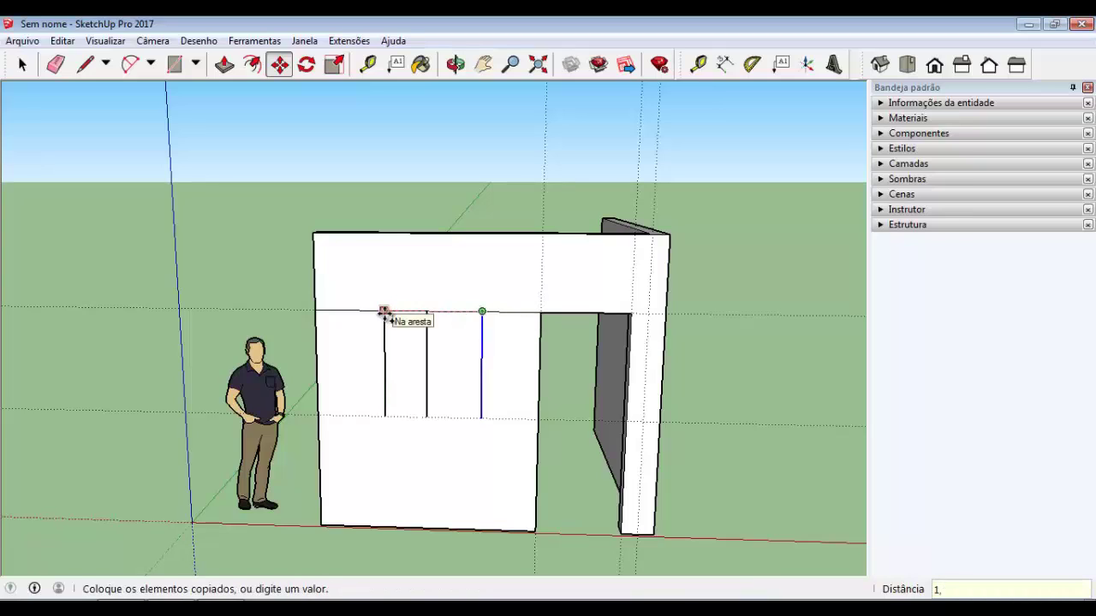
key("Return")
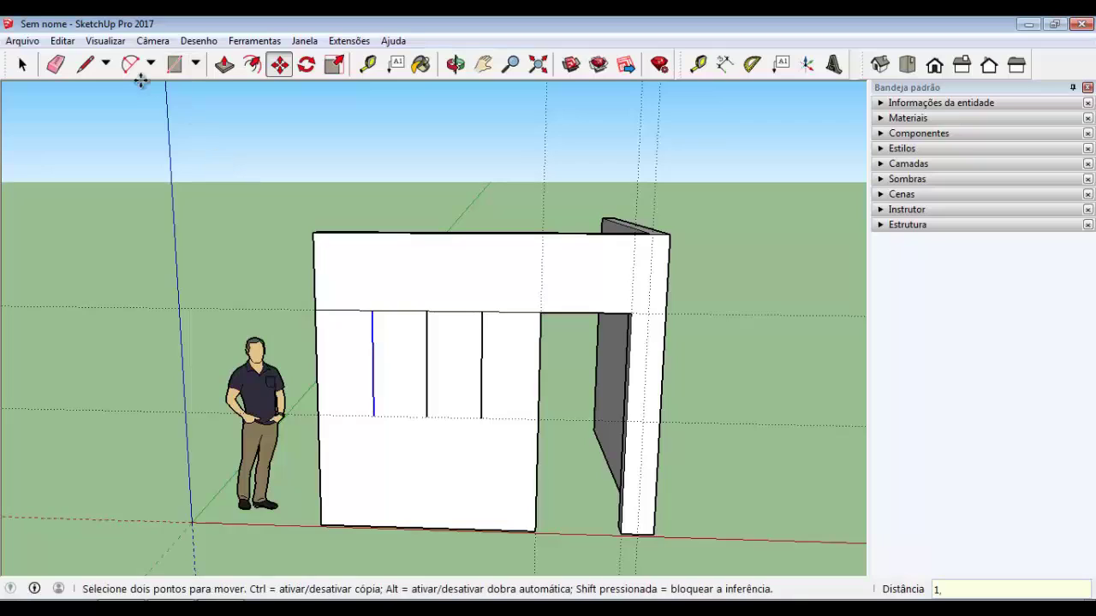
Draw the window's bottom edge between the vertical lines
left_click(91, 70)
left_click(372, 416)
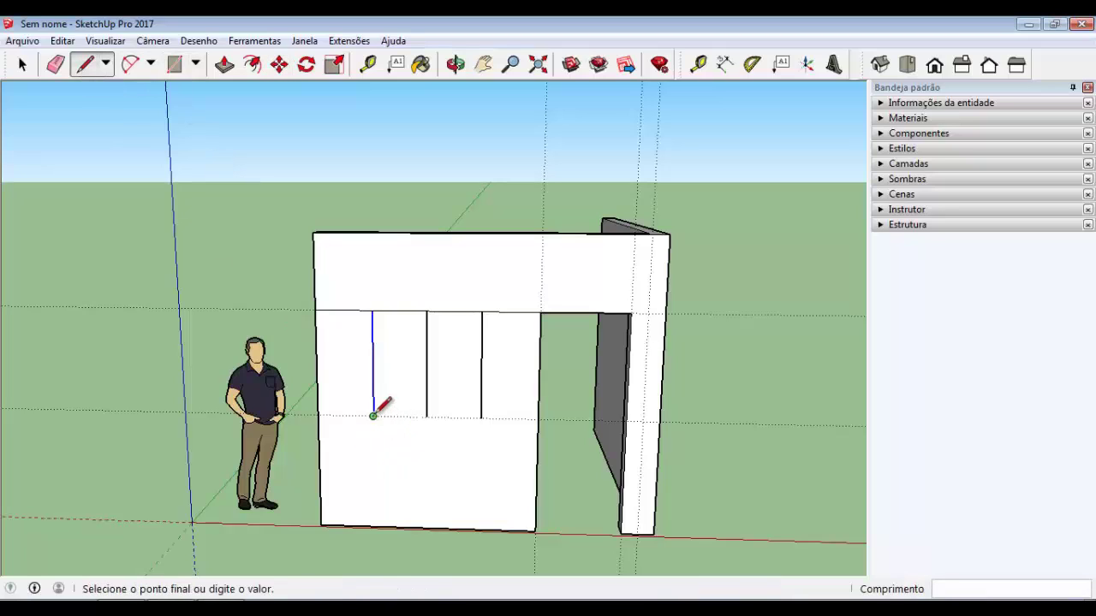
left_click(481, 417)
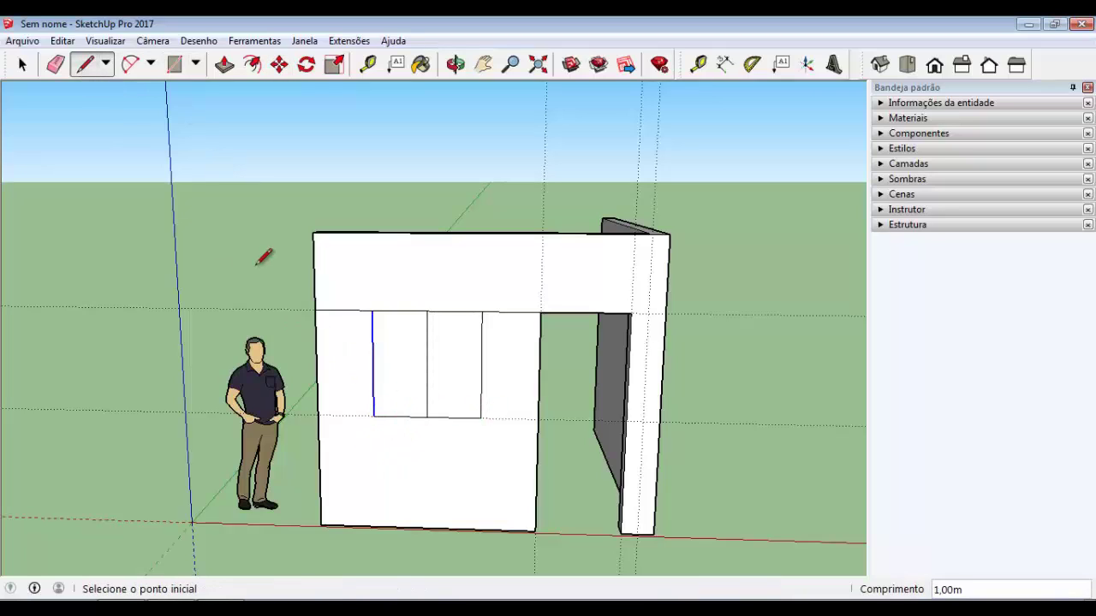
key("space")
Erase the stray edges and the window's middle divider
key("e")
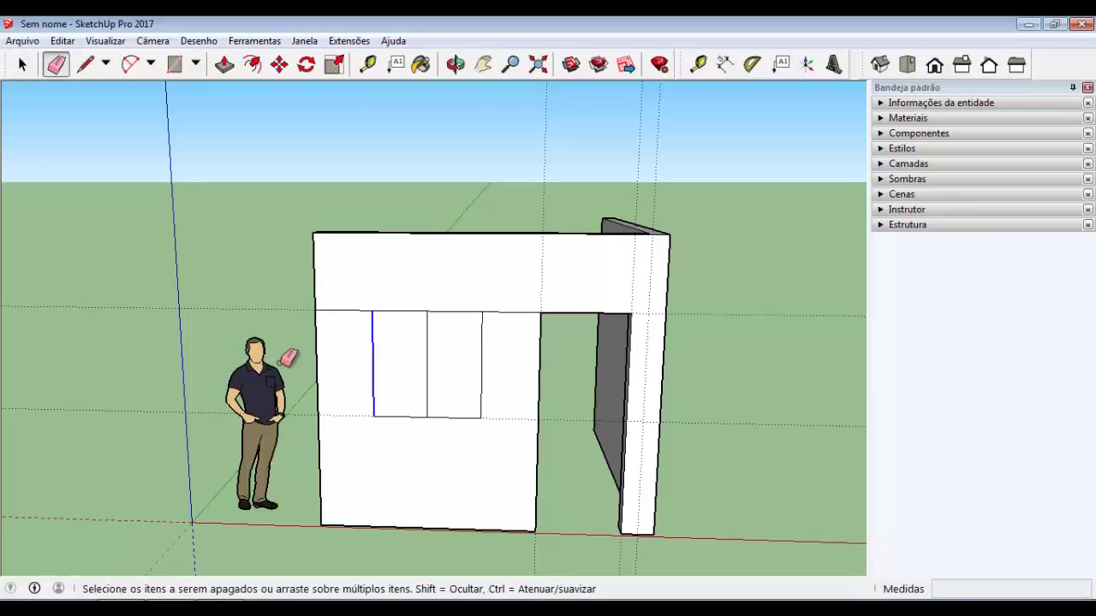
scroll(317, 367, "down", 1)
left_click(335, 329)
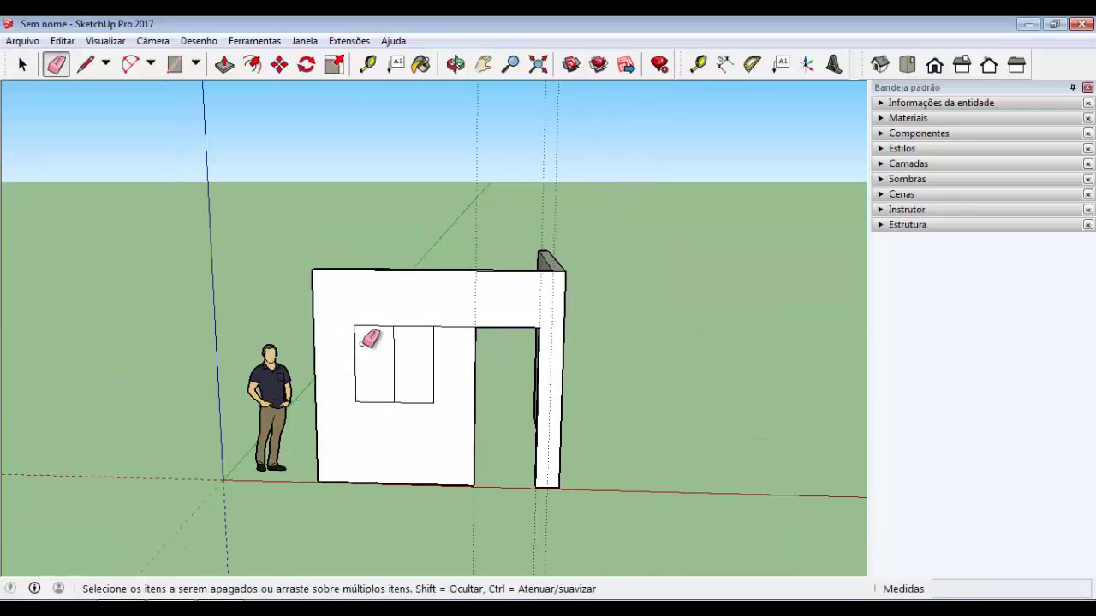
left_click(472, 304)
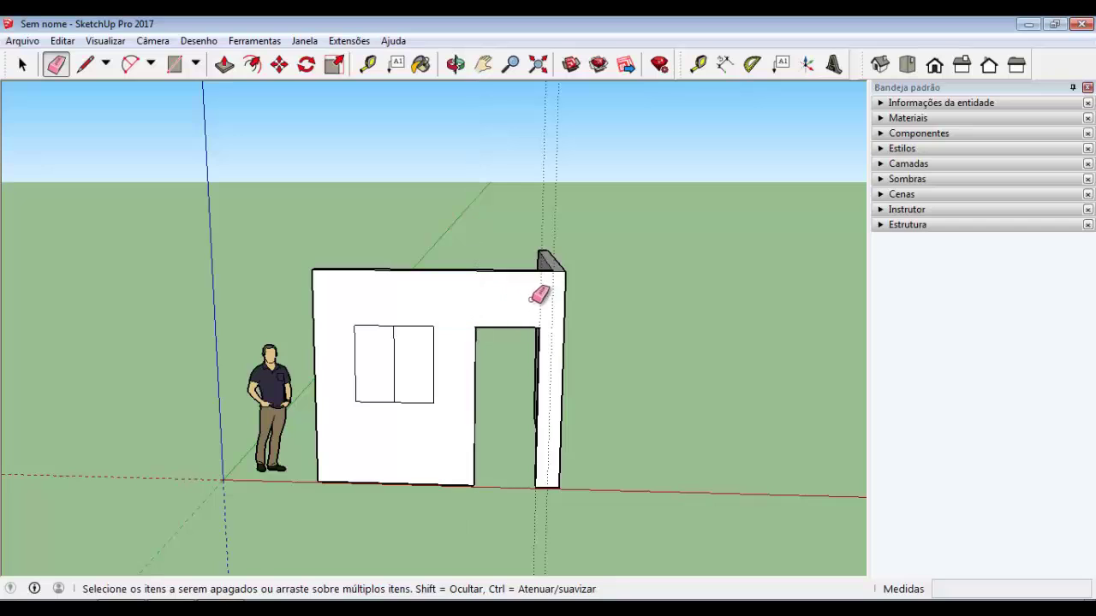
left_click(396, 358)
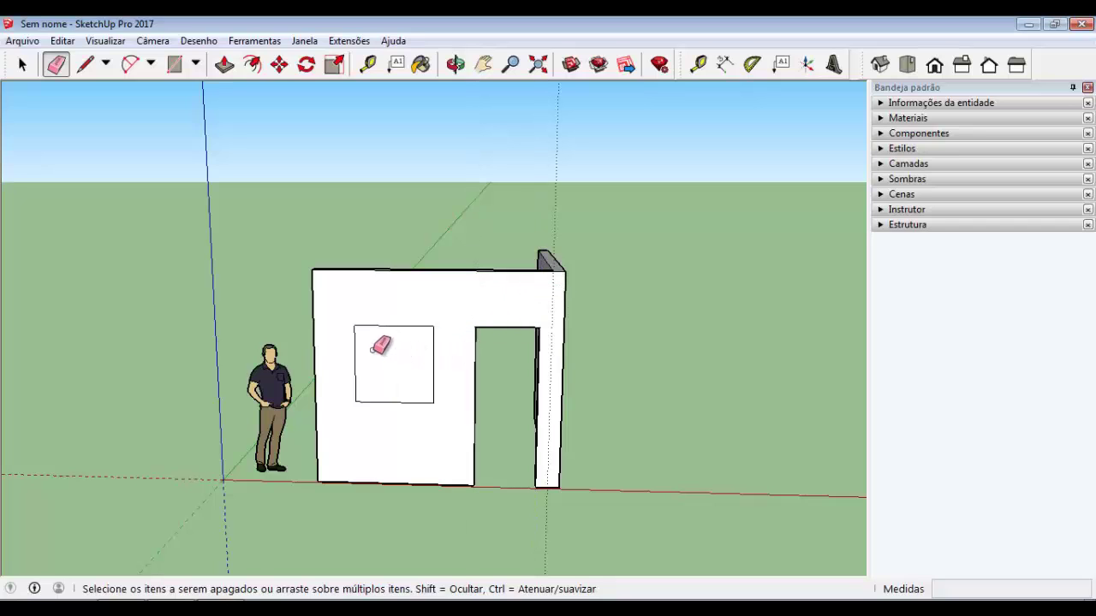
mouse_move(379, 343)
middle_mouse_down()
mouse_move(362, 416)
mouse_move(342, 428)
middle_mouse_up()
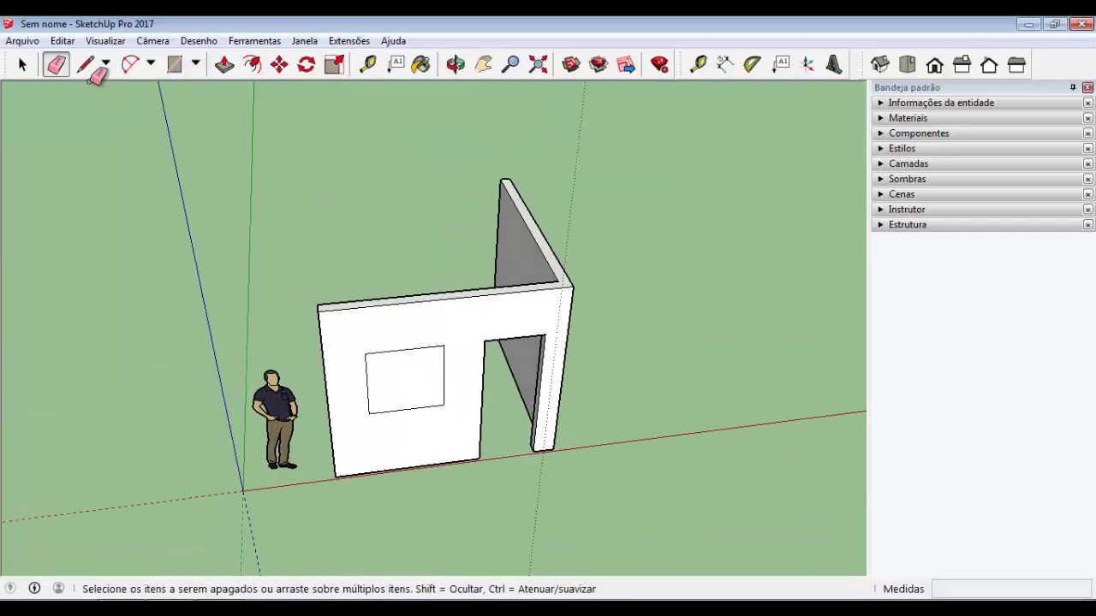
Push the window face through the wall thickness to open it
left_click(224, 64)
scroll(355, 349, "up", 2)
left_click(392, 383)
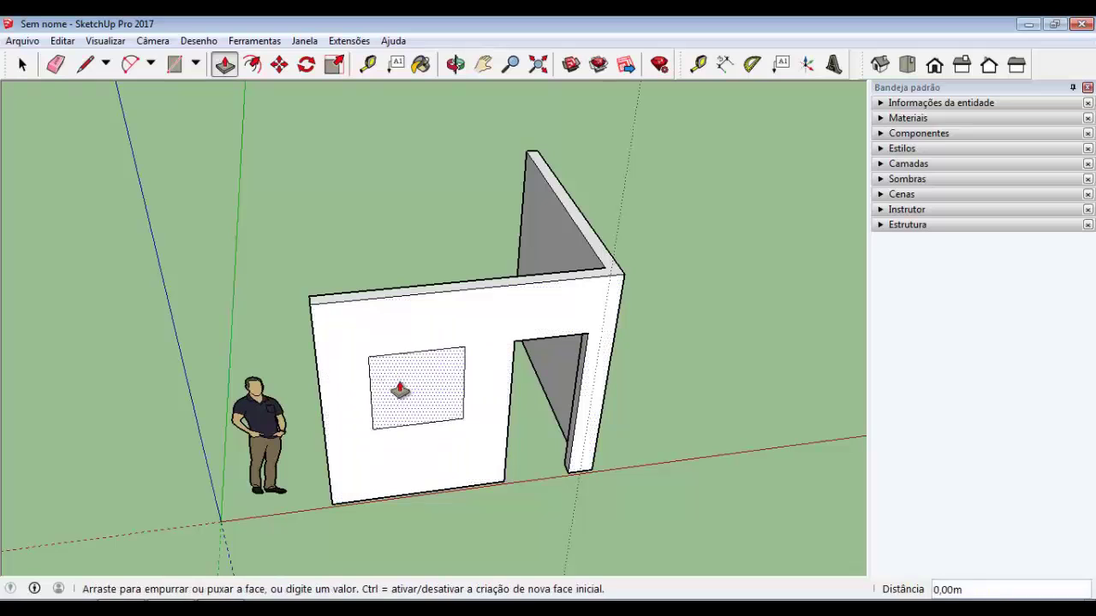
left_click(316, 306)
mouse_move(315, 305)
middle_mouse_down()
mouse_move(482, 349)
mouse_move(220, 235)
mouse_move(238, 265)
middle_mouse_up()
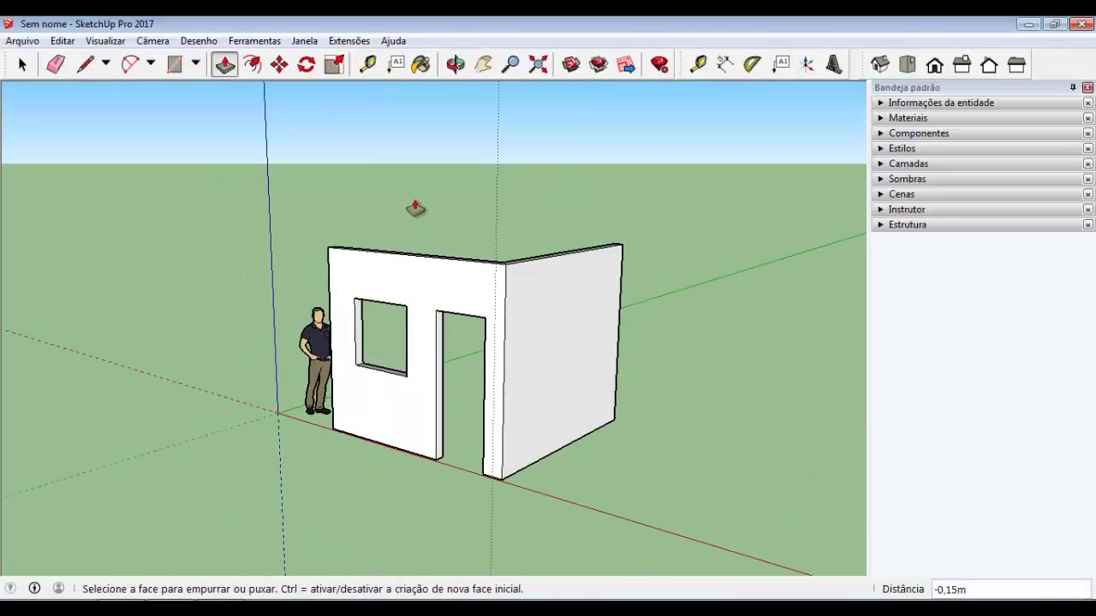
key("space")
scroll(565, 250, "down", 2)
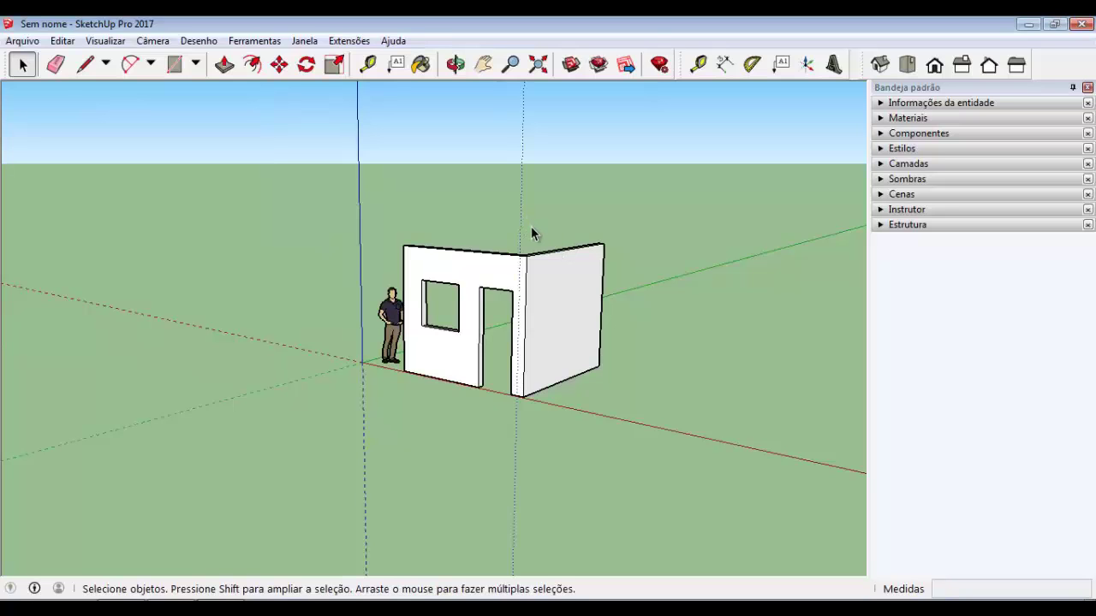
Select all the wall geometry and make it a component named PAREDE
middle_click_drag(542, 292, 525, 396)
scroll(524, 396, "up", 2)
triple_click(525, 402)
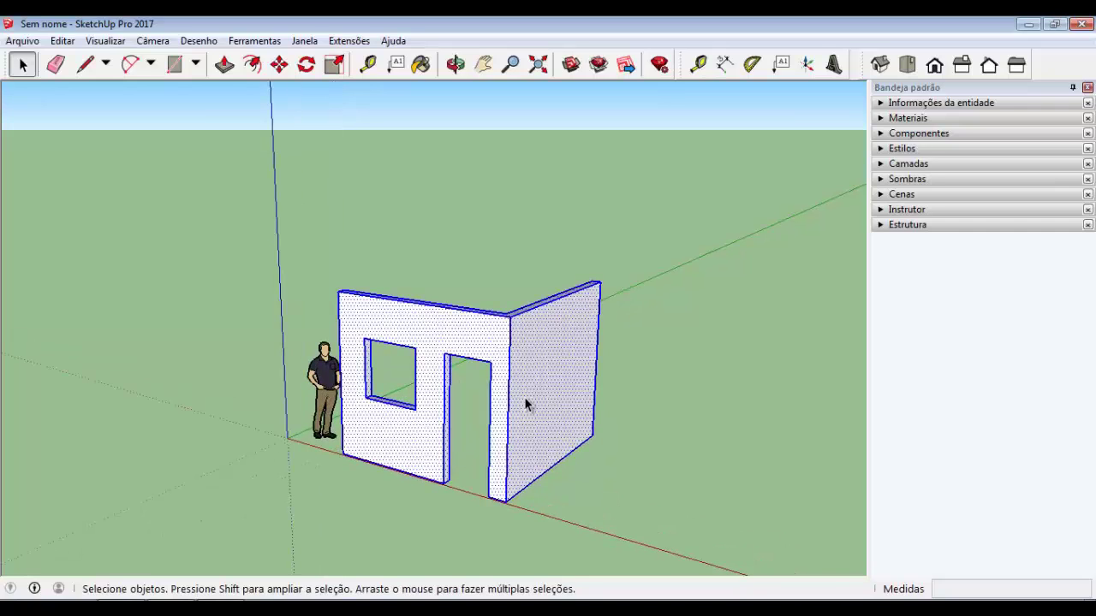
scroll(525, 399, "down", 1)
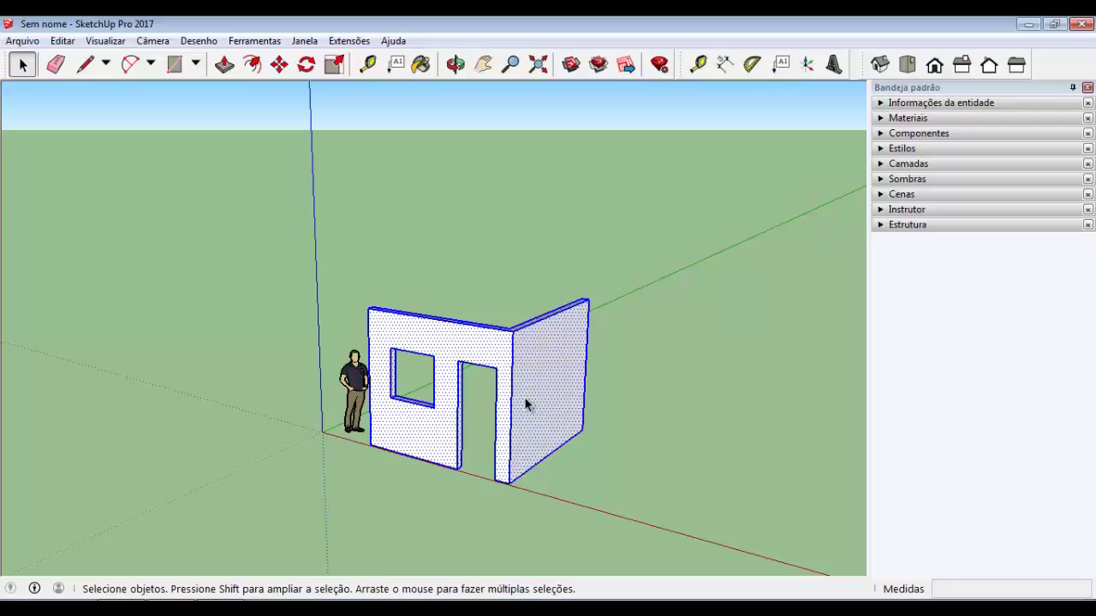
right_click(528, 390)
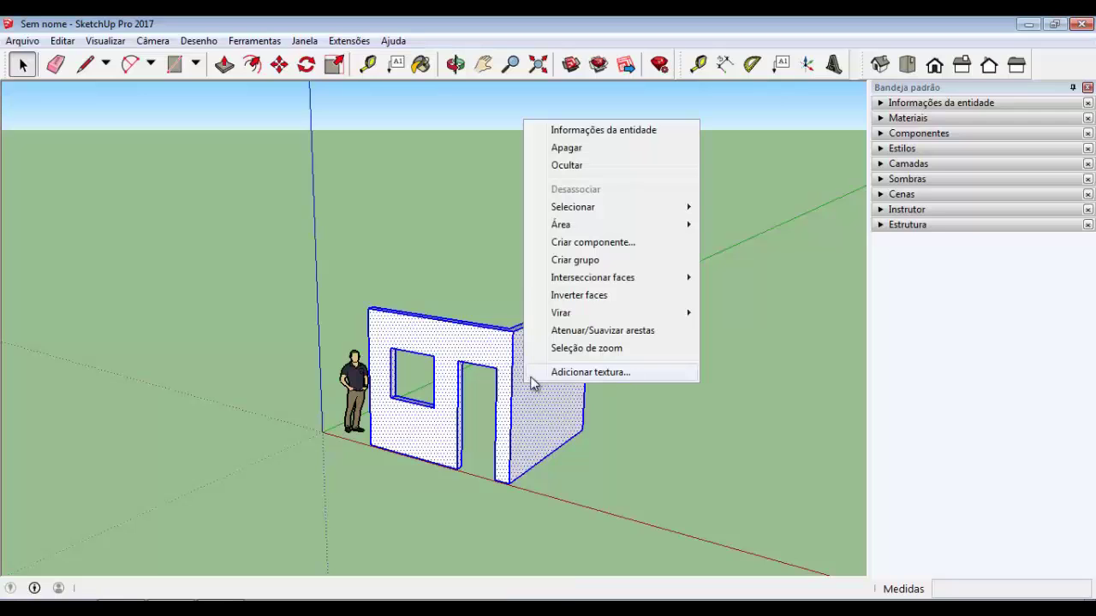
left_click(623, 238)
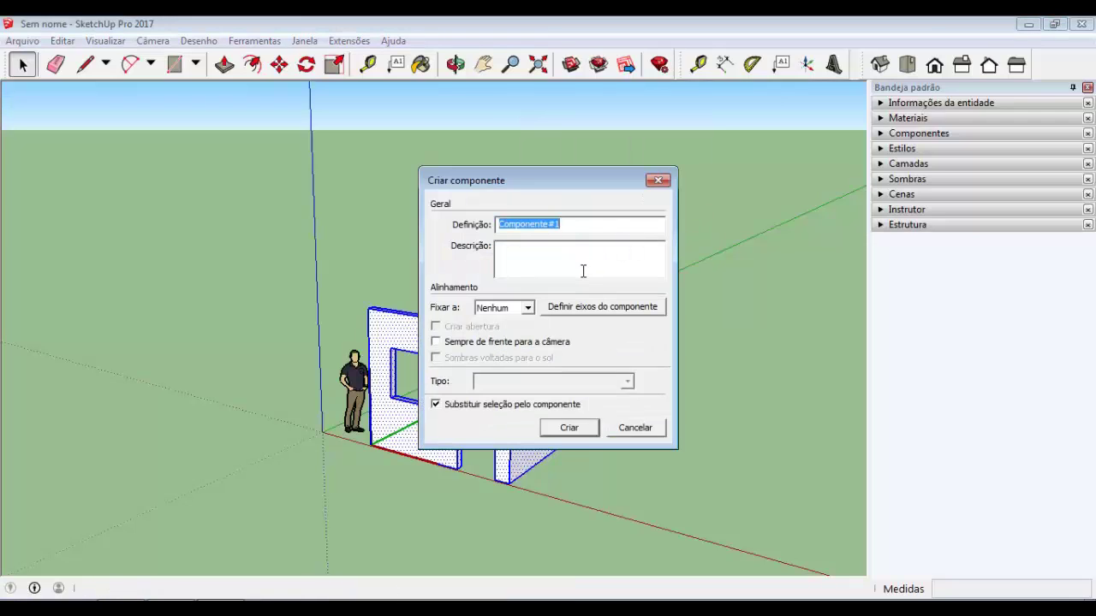
type("PAREDE")
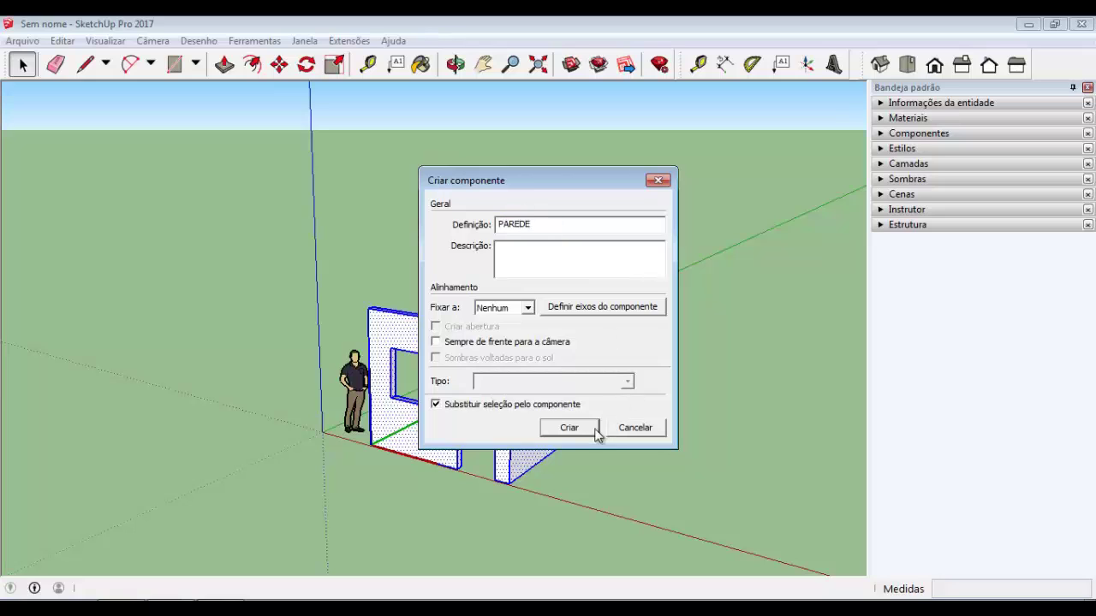
left_click(570, 427)
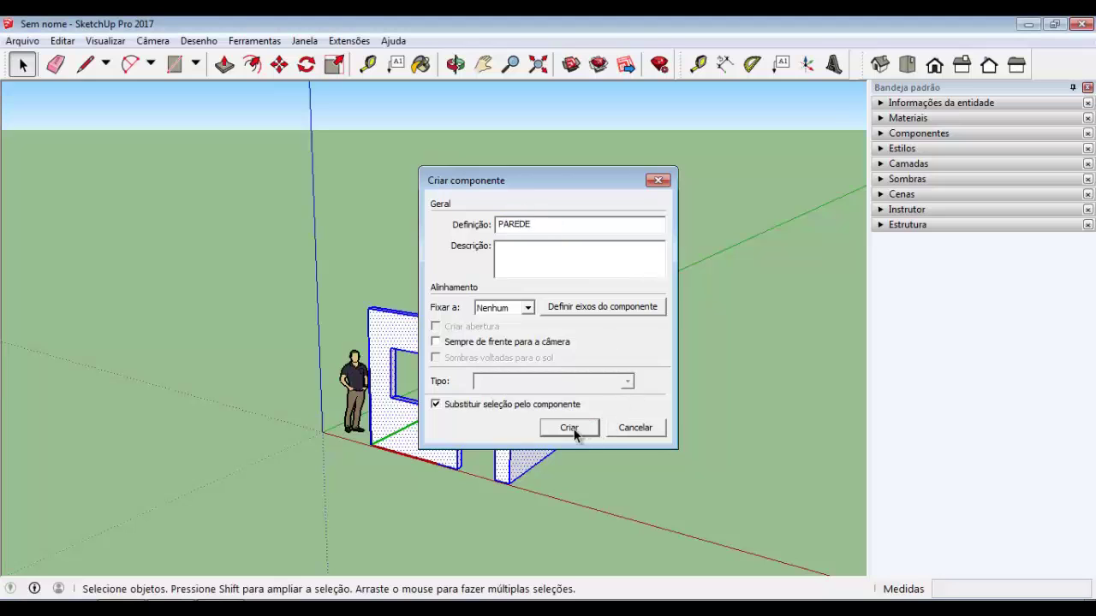
middle_click_drag(518, 416, 535, 374)
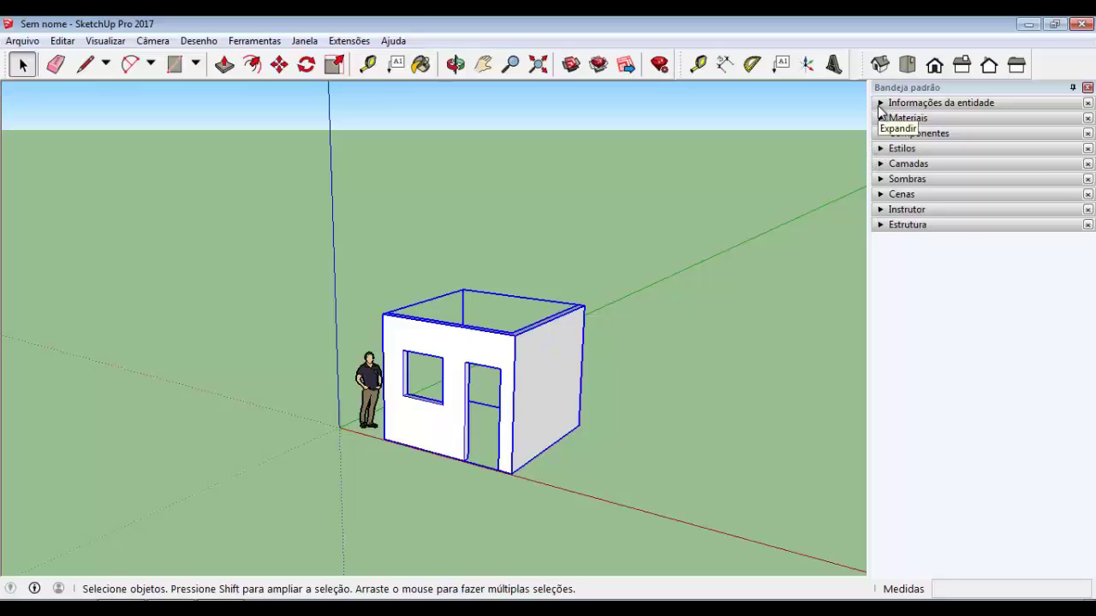
Check in Entity Info that PAREDE is a 2,18 m³ solid, then deselect it
left_click(882, 104)
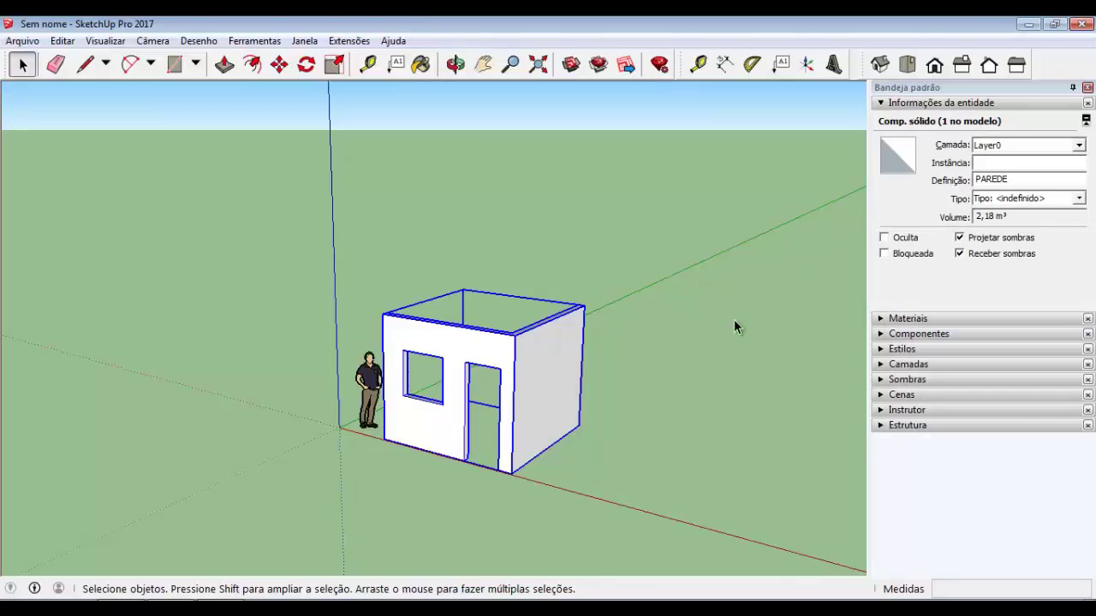
mouse_move(577, 431)
middle_mouse_down()
mouse_move(557, 496)
mouse_move(628, 400)
mouse_move(819, 313)
middle_mouse_up()
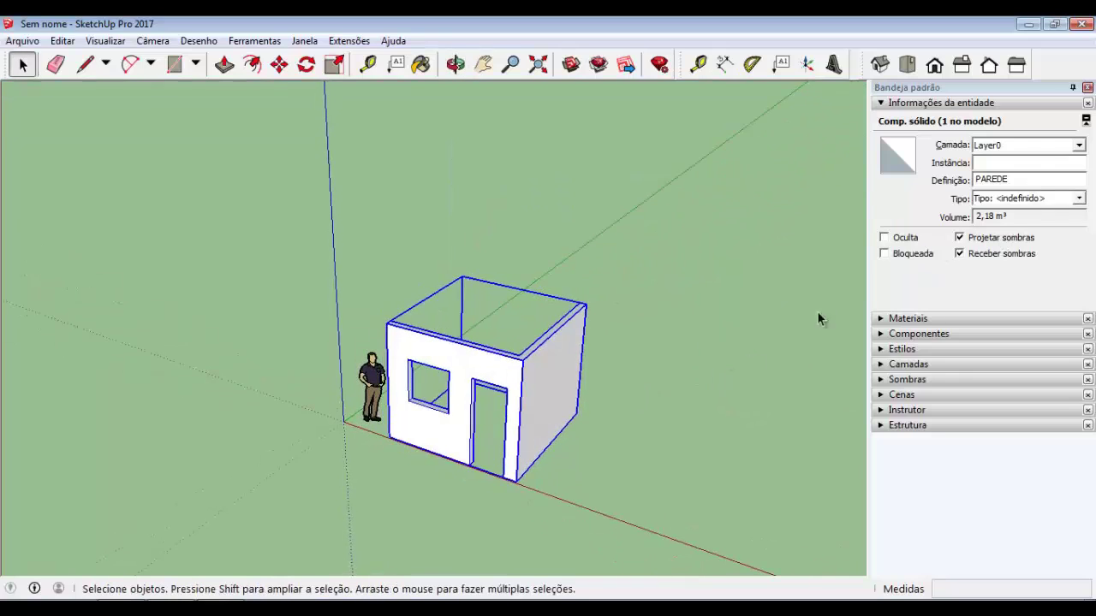
left_click(617, 499)
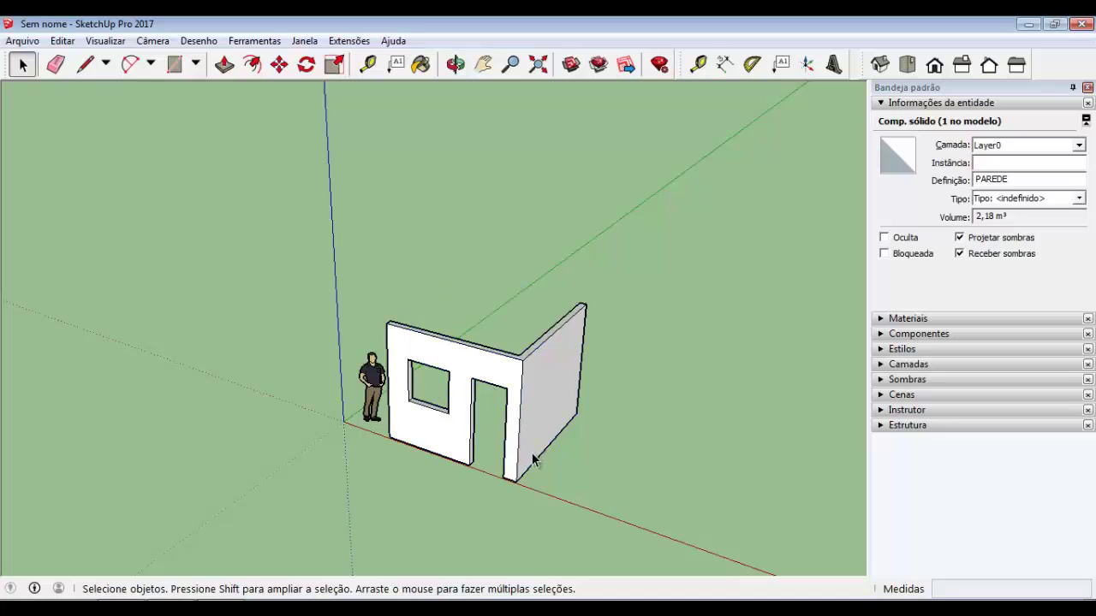
mouse_move(538, 465)
middle_mouse_down()
mouse_move(368, 438)
mouse_move(336, 377)
mouse_move(480, 519)
mouse_move(462, 498)
middle_mouse_up()
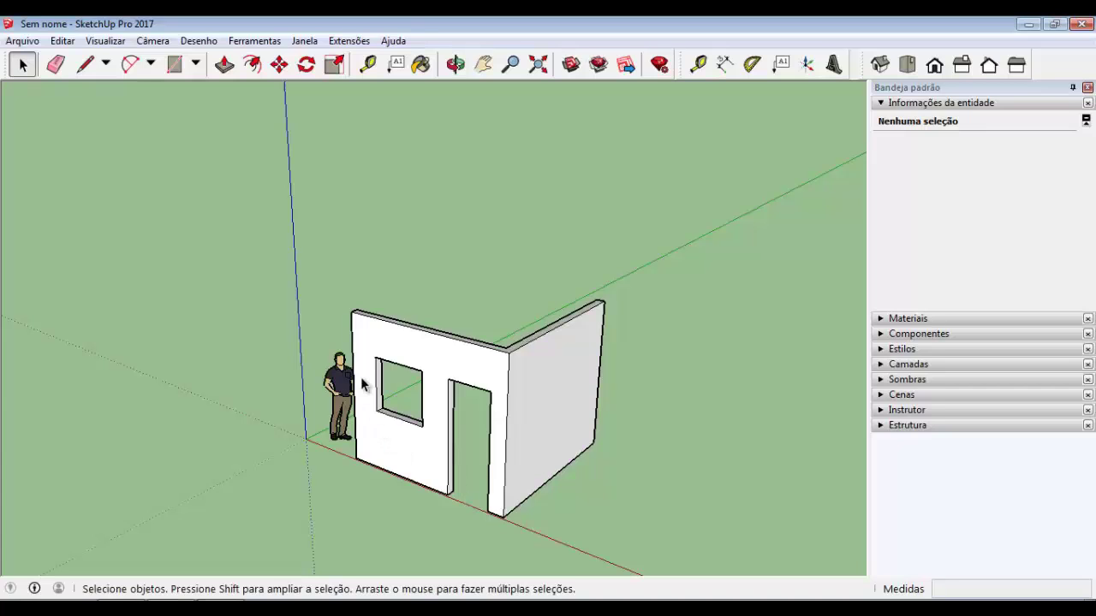
scroll(359, 370, "up", 3)
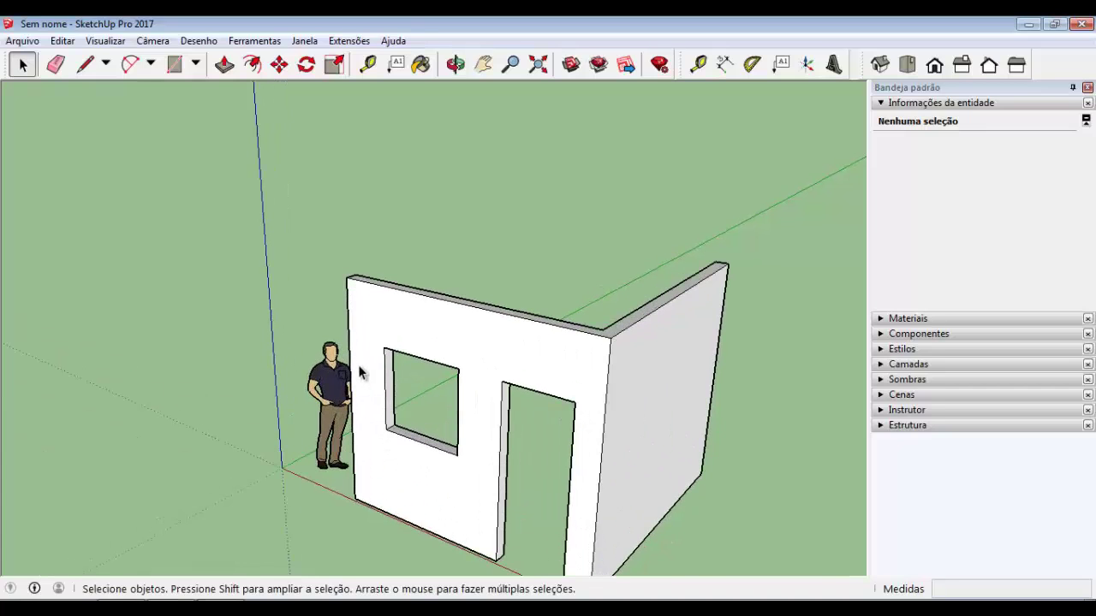
Draw a first rectangle from the sill's inner corner to its far corner
left_click(174, 64)
scroll(412, 435, "up", 2)
scroll(410, 432, "up", 2)
scroll(394, 424, "up", 1)
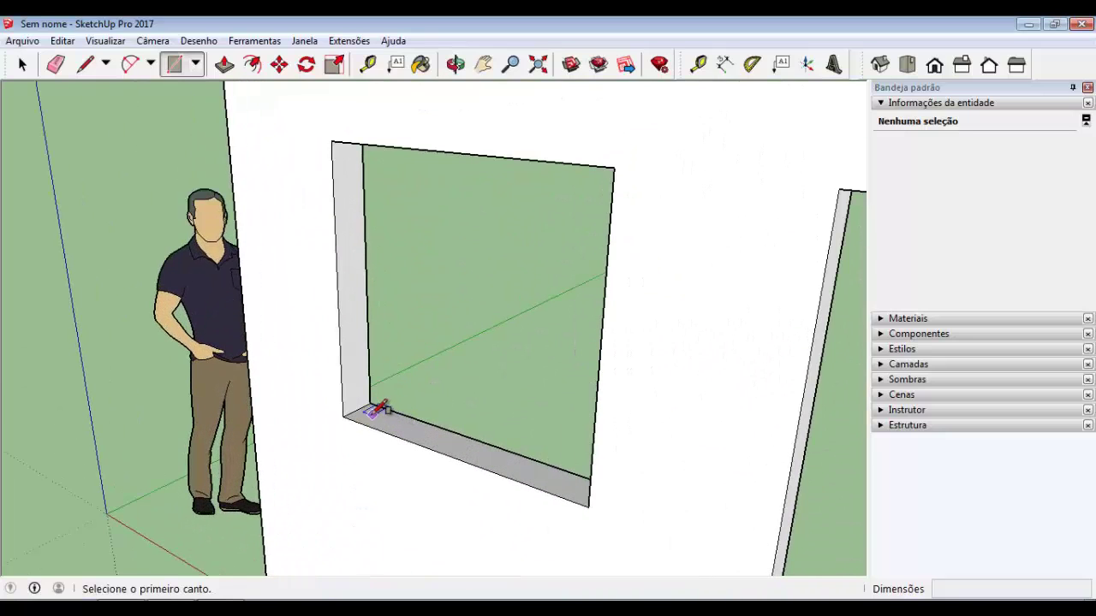
left_click(357, 414)
middle_click_drag(364, 413, 557, 484)
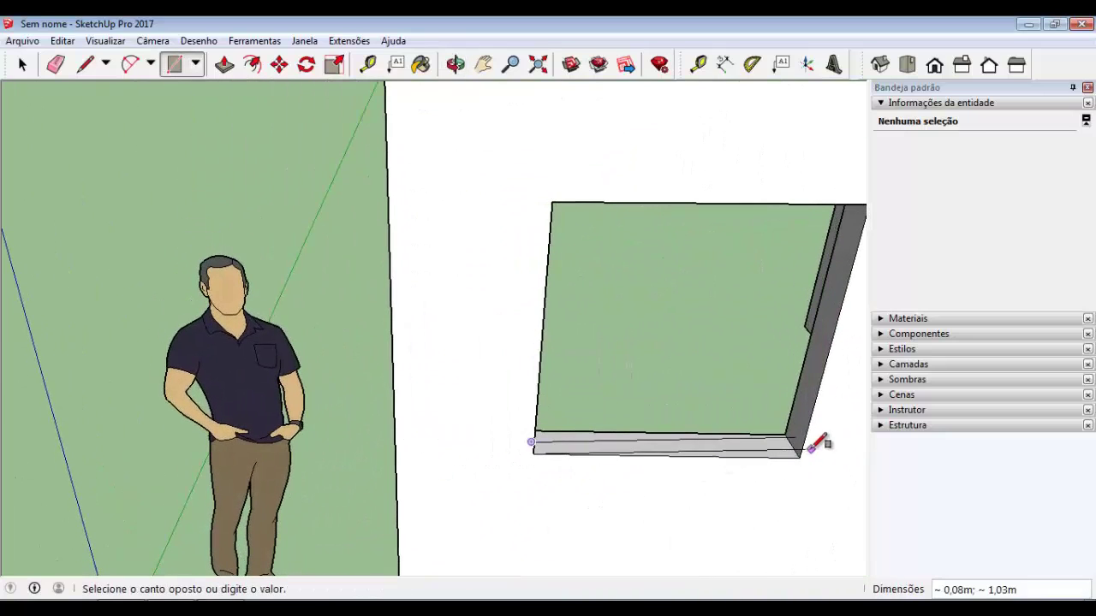
scroll(795, 441, "up", 2)
scroll(794, 440, "up", 1)
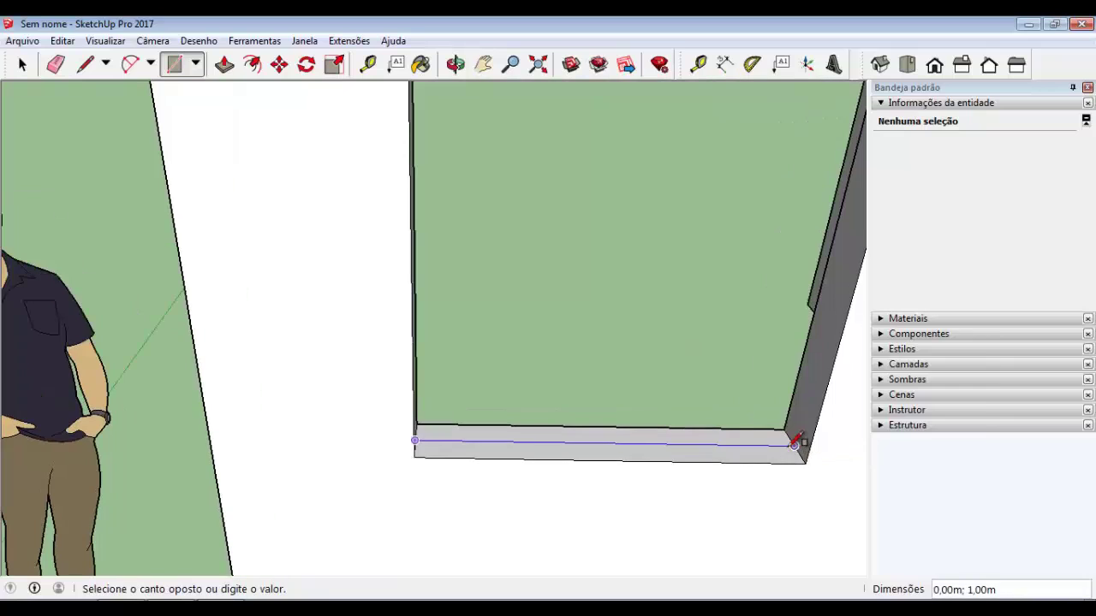
left_click(805, 445)
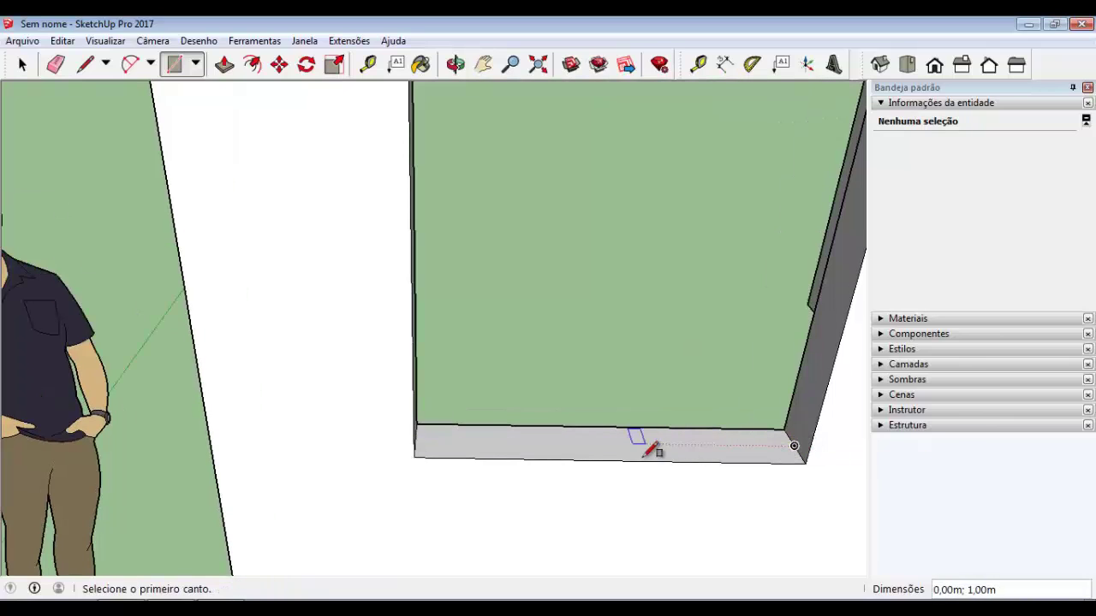
mouse_move(648, 448)
middle_mouse_down()
mouse_move(501, 482)
mouse_move(409, 432)
middle_mouse_up()
Redraw the 1,00 m by about 0,08 m sill rectangle and collapse Entity Info
left_click(417, 422)
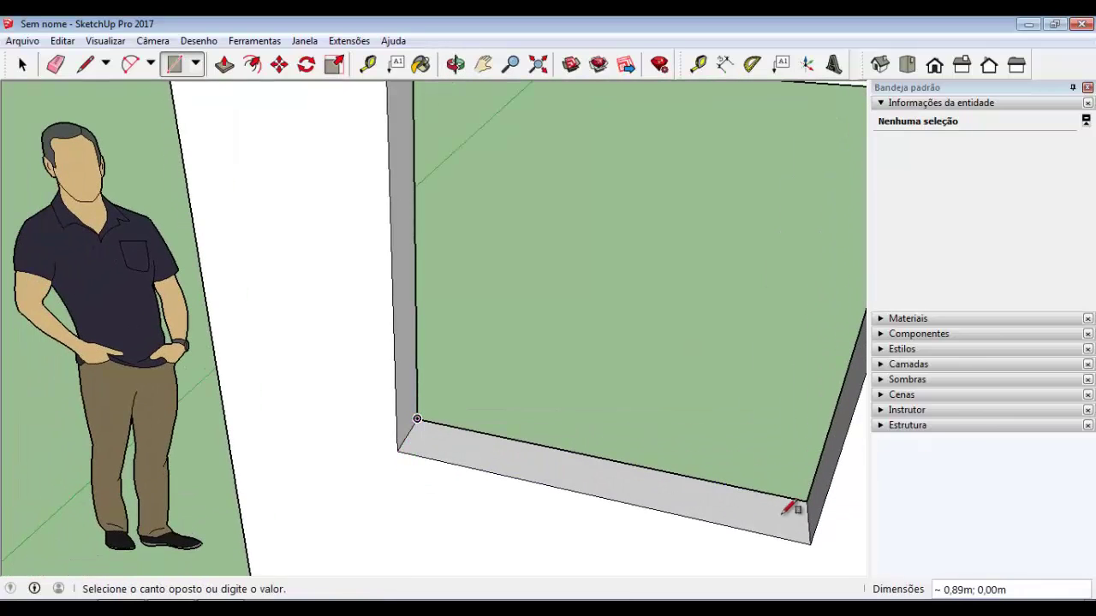
mouse_move(824, 528)
middle_mouse_down()
mouse_move(838, 536)
mouse_move(843, 514)
middle_mouse_up()
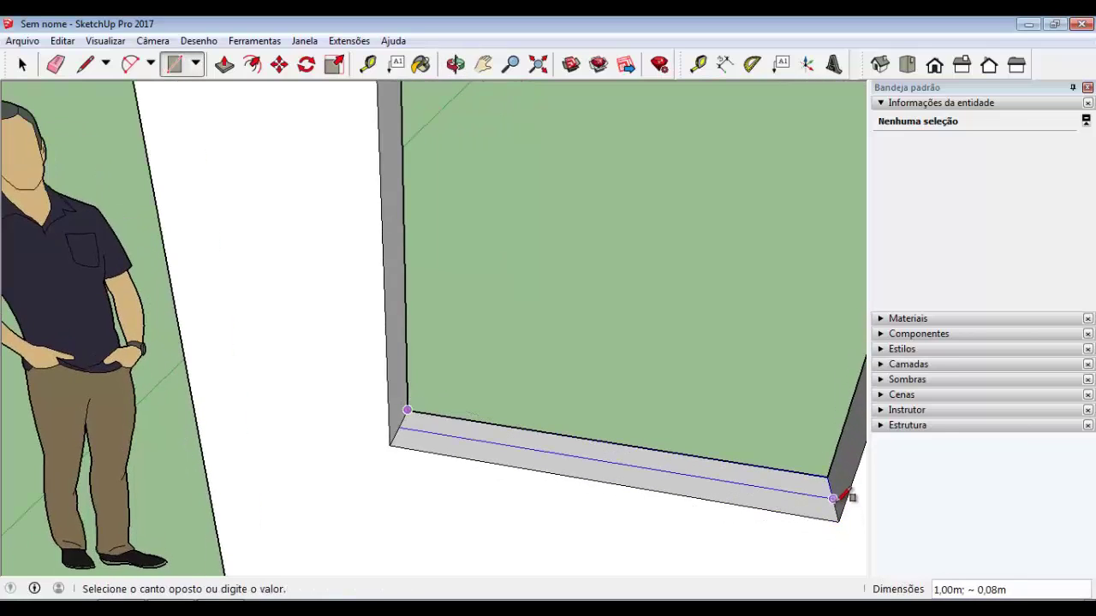
left_click(837, 495)
scroll(836, 497, "down", 4)
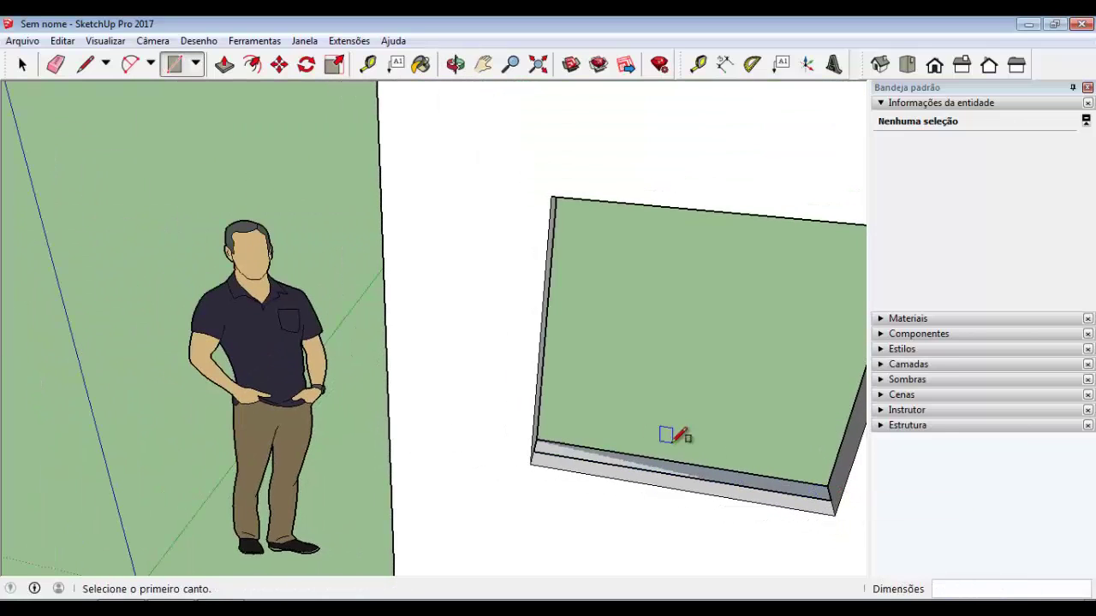
left_click(881, 102)
scroll(865, 281, "down", 1)
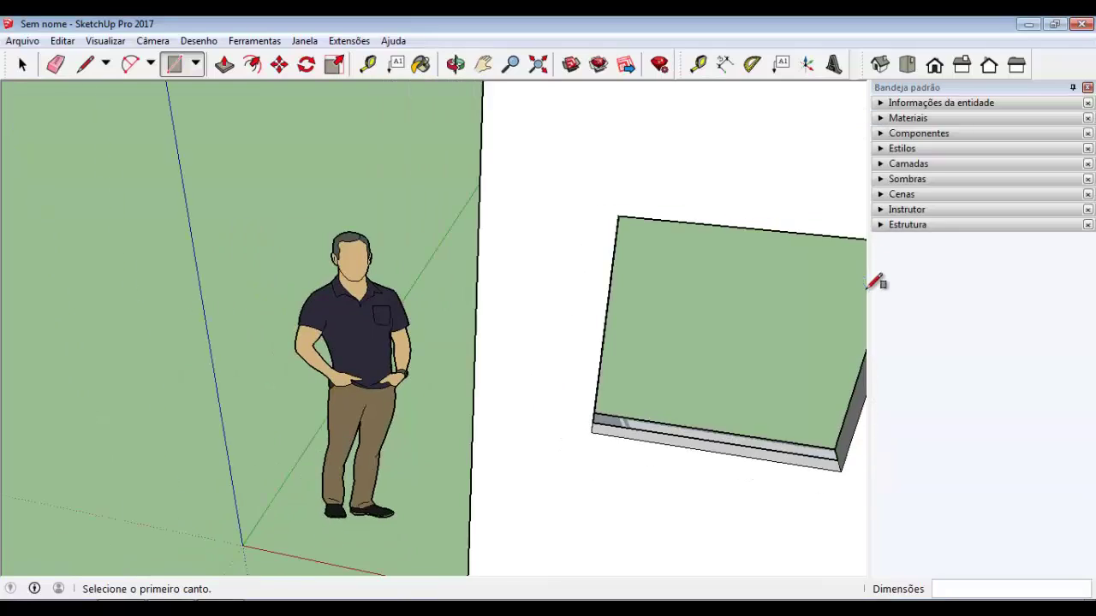
Paint the sill rectangle with the Folheado de madeira 01 wood material
left_click(913, 135)
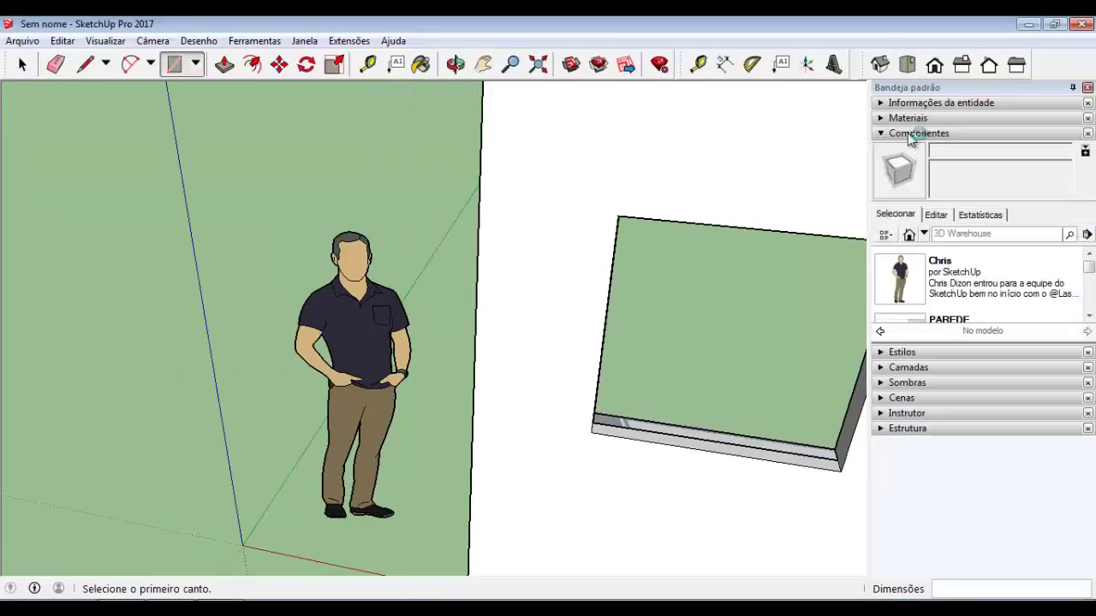
left_click(909, 134)
left_click(909, 118)
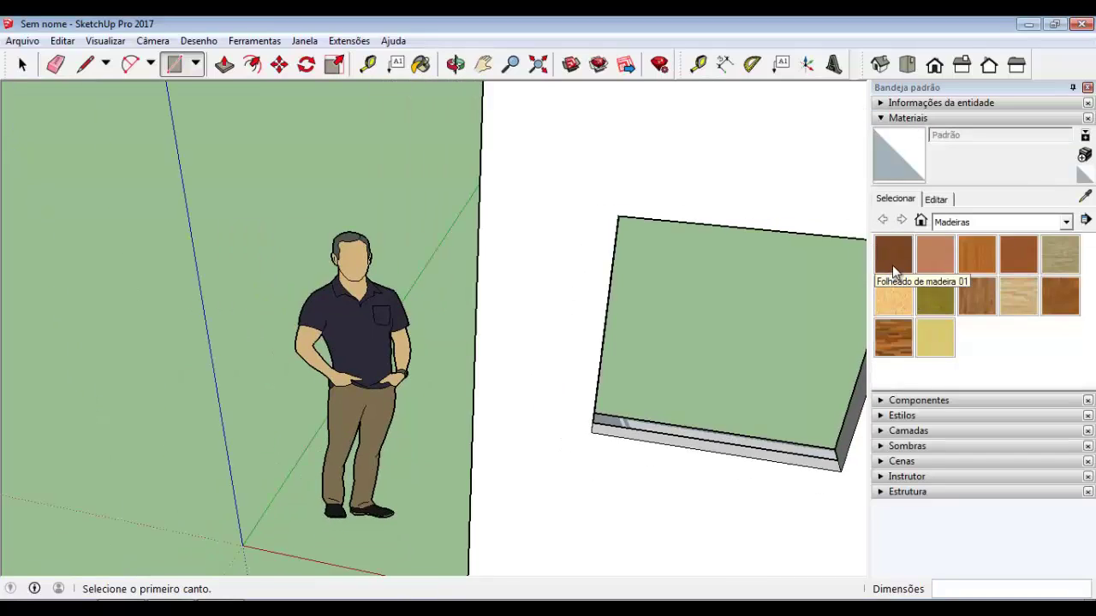
left_click(892, 262)
left_click(719, 432)
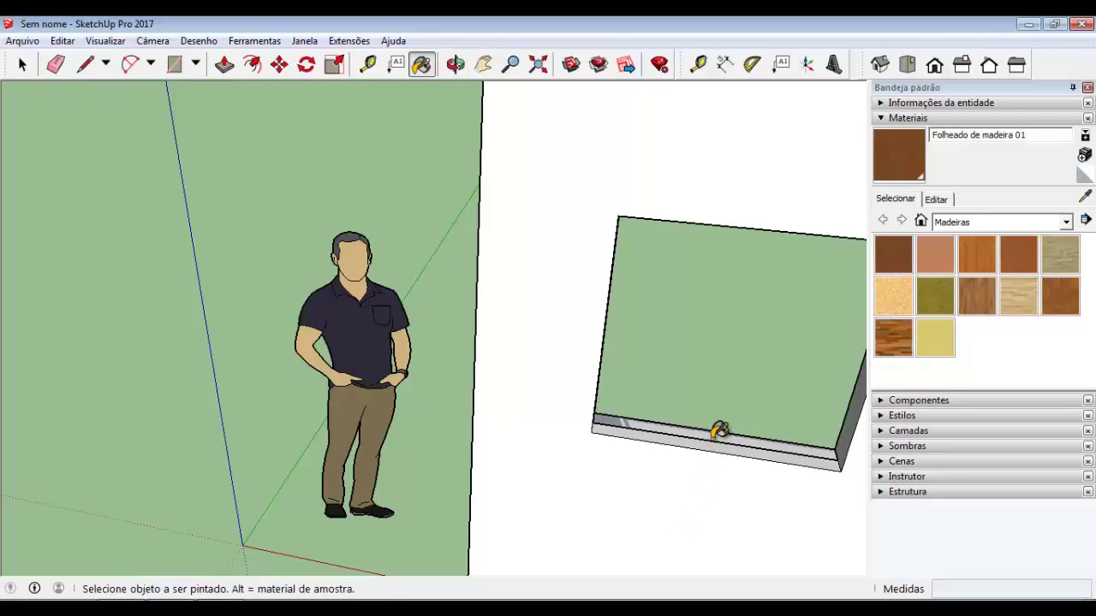
left_click(720, 430)
Push/Pull the wood face up 1,00 m to fill the window opening
scroll(719, 430, "down", 3)
scroll(714, 514, "down", 3)
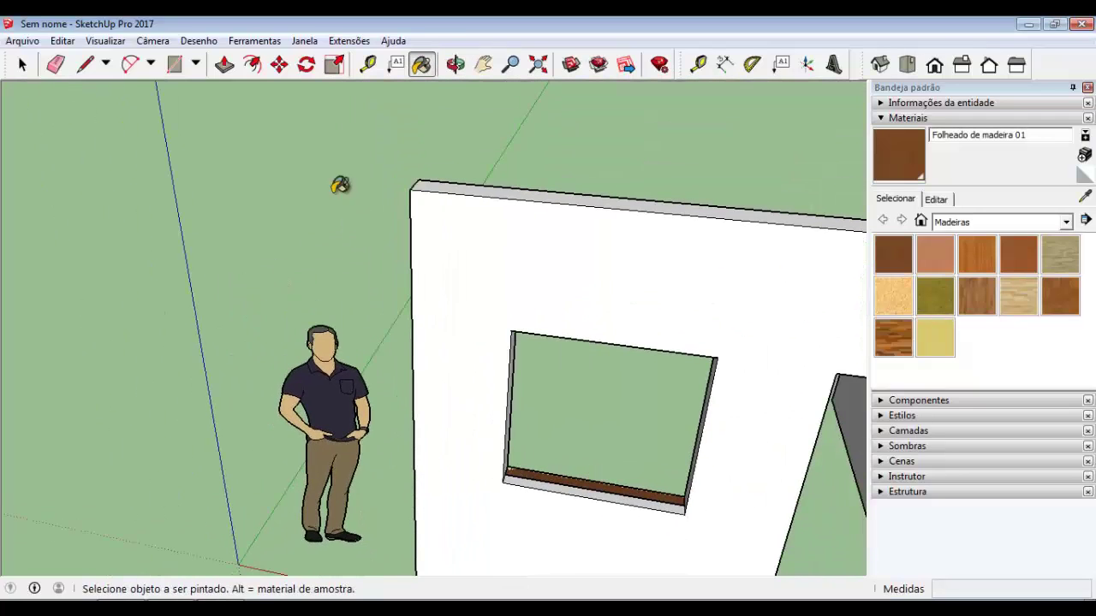
left_click(224, 64)
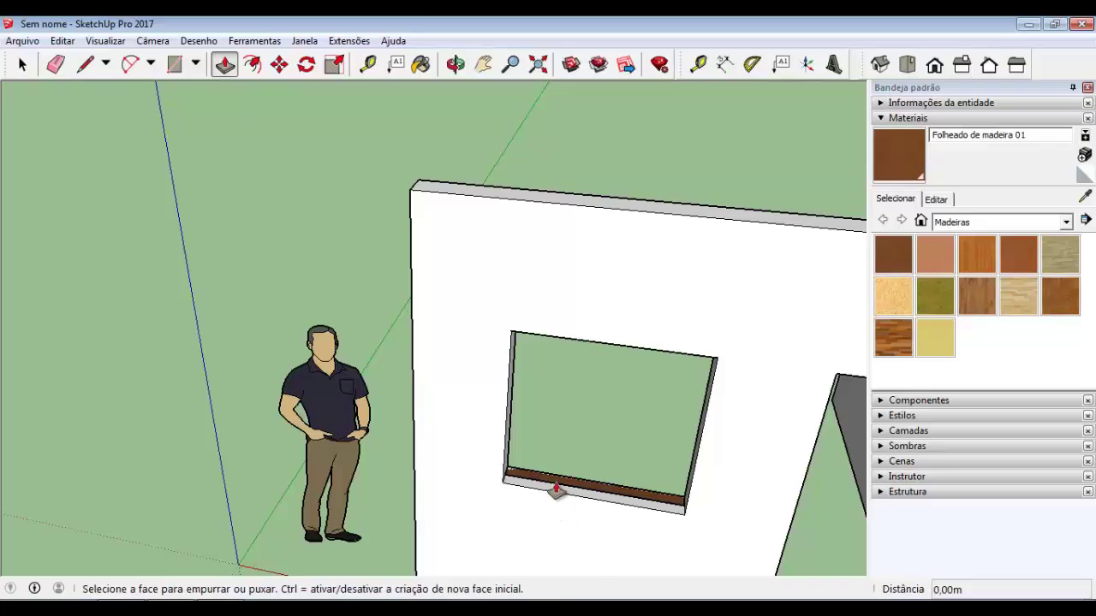
left_click_drag(555, 488, 512, 335)
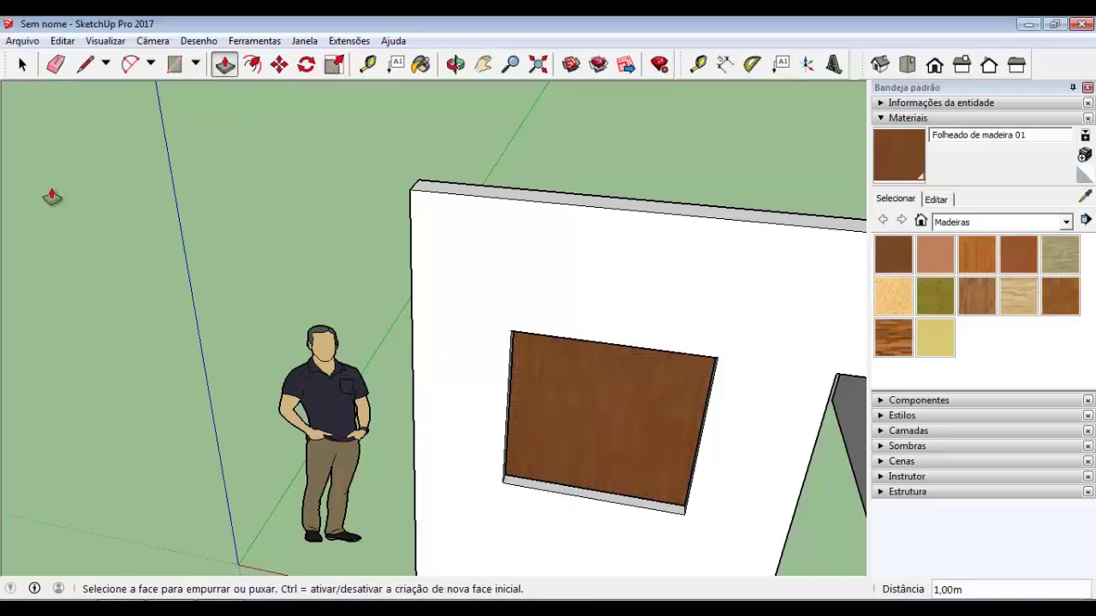
Make the wood window panel a component named JANELA
left_click(22, 65)
scroll(480, 385, "down", 2)
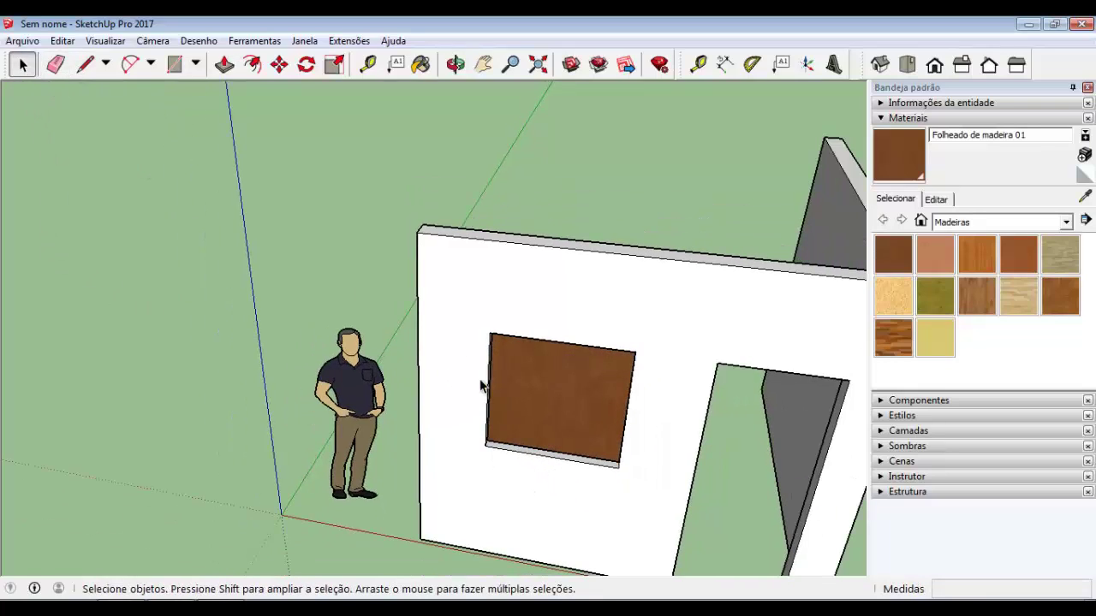
left_click(571, 434)
right_click(571, 434)
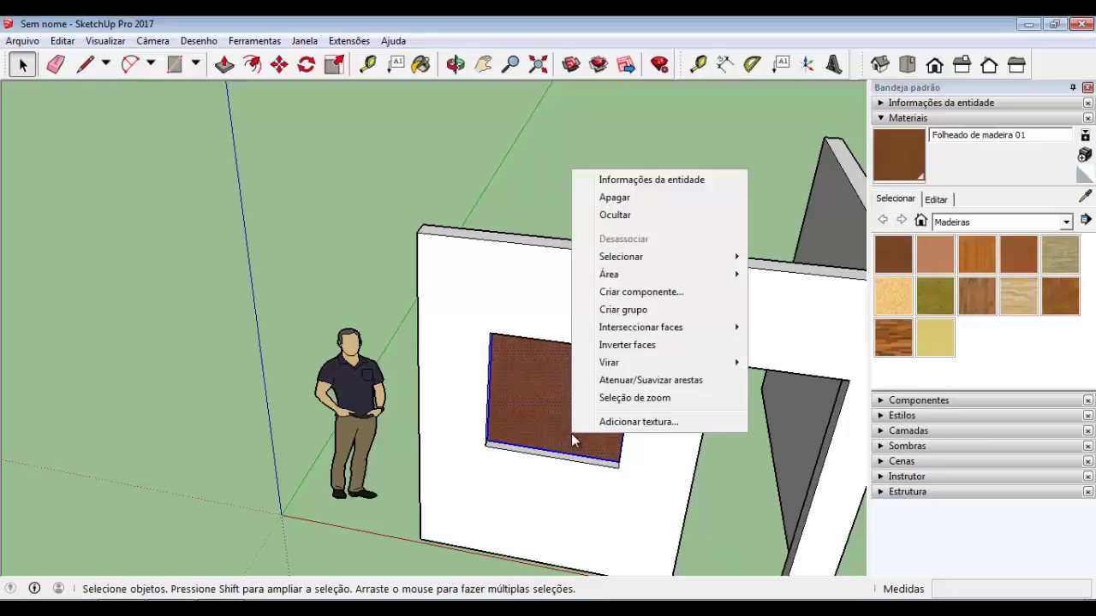
left_click(653, 293)
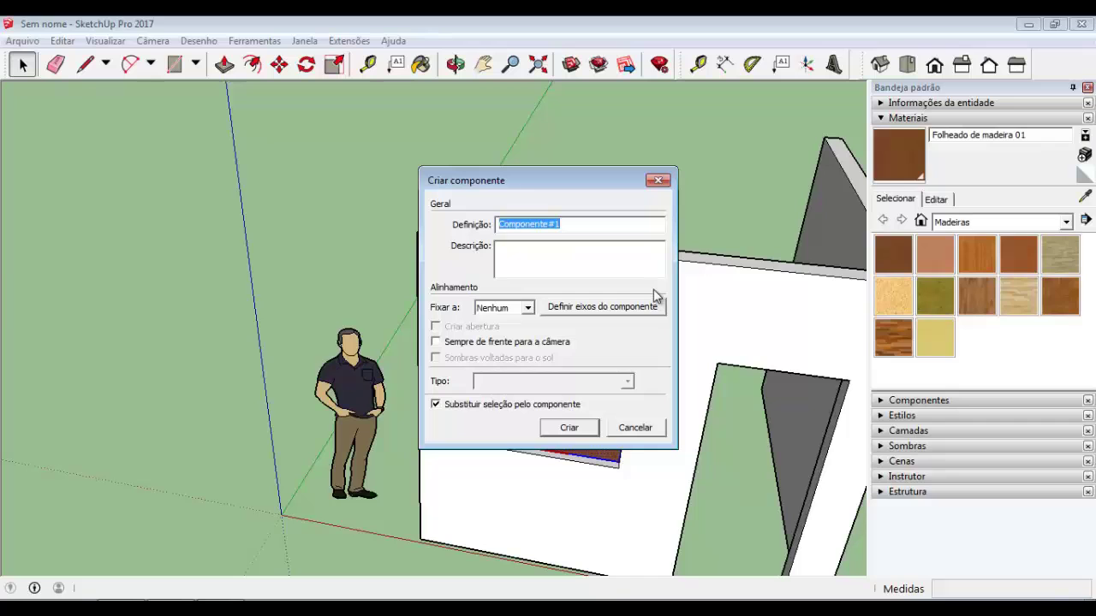
type("JANELA")
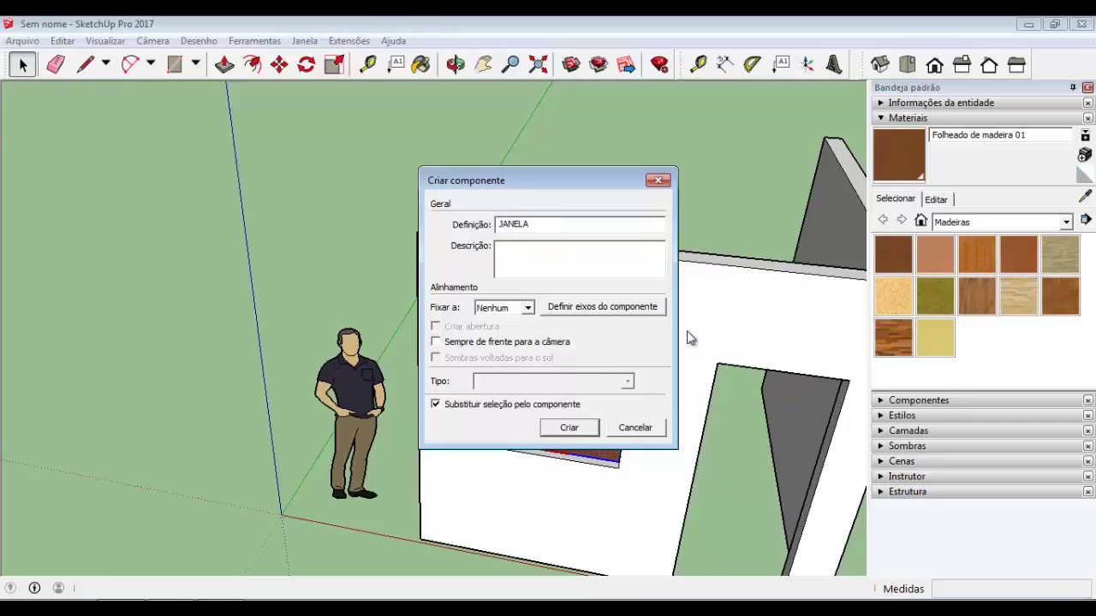
left_click(595, 434)
Zoom and orbit around the wall to review the JANELA panel in its opening
scroll(582, 435, "up", 3)
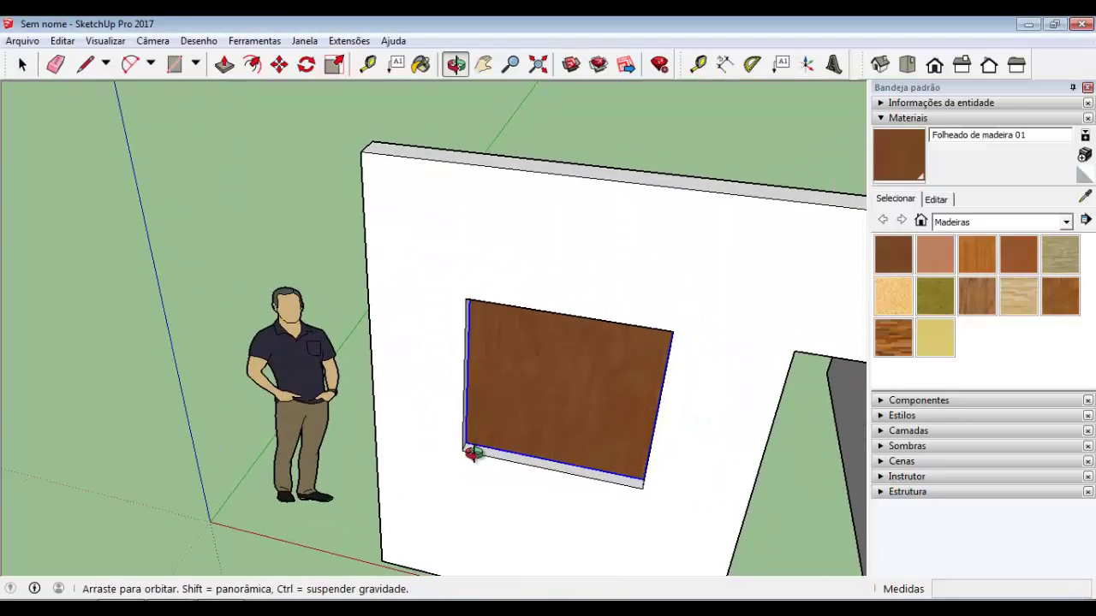
middle_click_drag(471, 452, 469, 458)
scroll(468, 458, "up", 3)
scroll(466, 456, "up", 3)
scroll(462, 452, "up", 2)
scroll(458, 448, "up", 2)
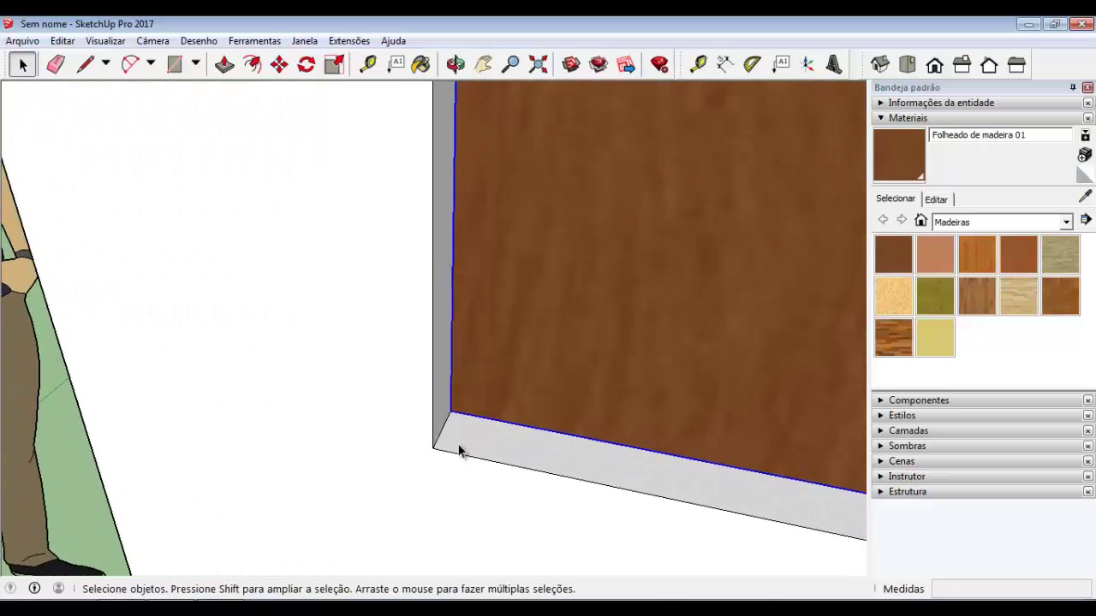
key("m")
left_click(450, 413)
middle_click_drag(450, 414, 179, 232)
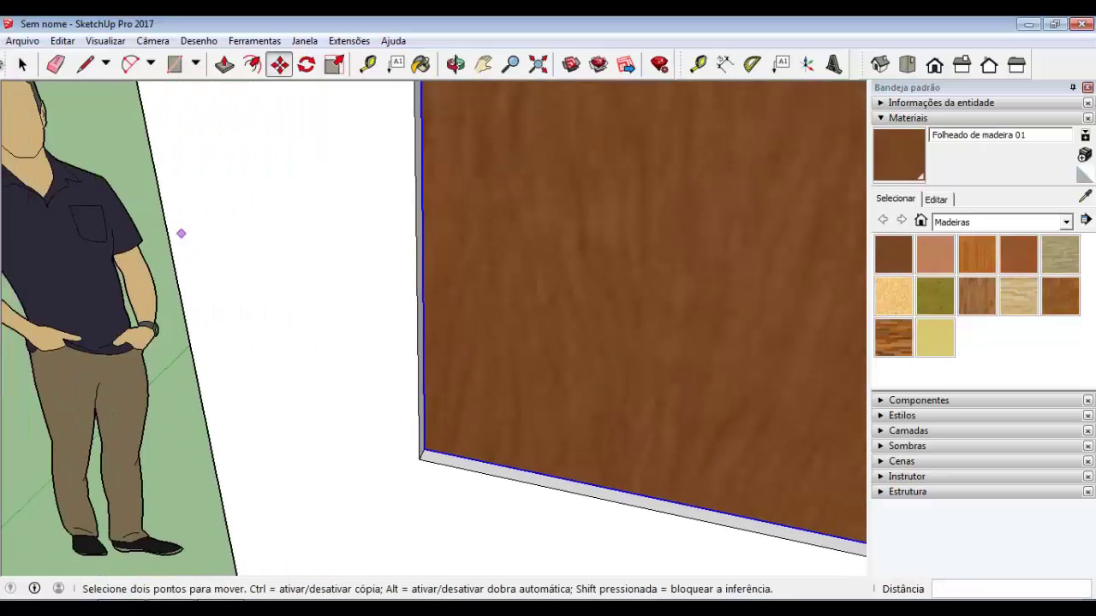
left_click(23, 64)
left_click(23, 64)
scroll(191, 268, "down", 5)
mouse_move(191, 269)
middle_mouse_down()
mouse_move(354, 318)
mouse_move(543, 465)
mouse_move(485, 431)
mouse_move(245, 114)
middle_mouse_up()
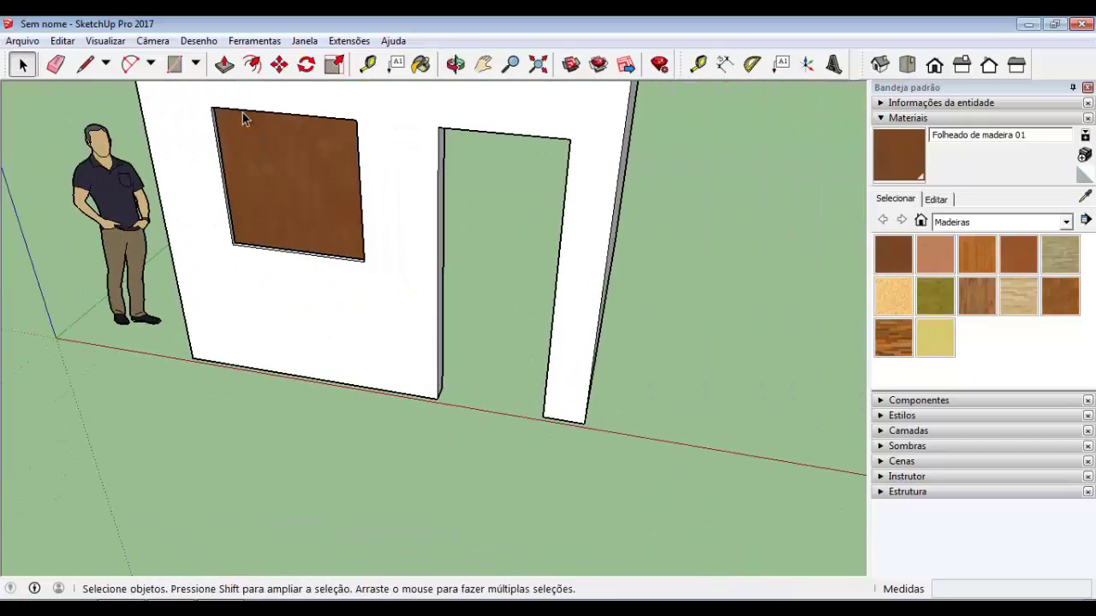
Start a rectangle at the door's bottom corner, adjusting the view toward the doorway floor
left_click(175, 65)
scroll(440, 403, "up", 4)
scroll(458, 389, "up", 2)
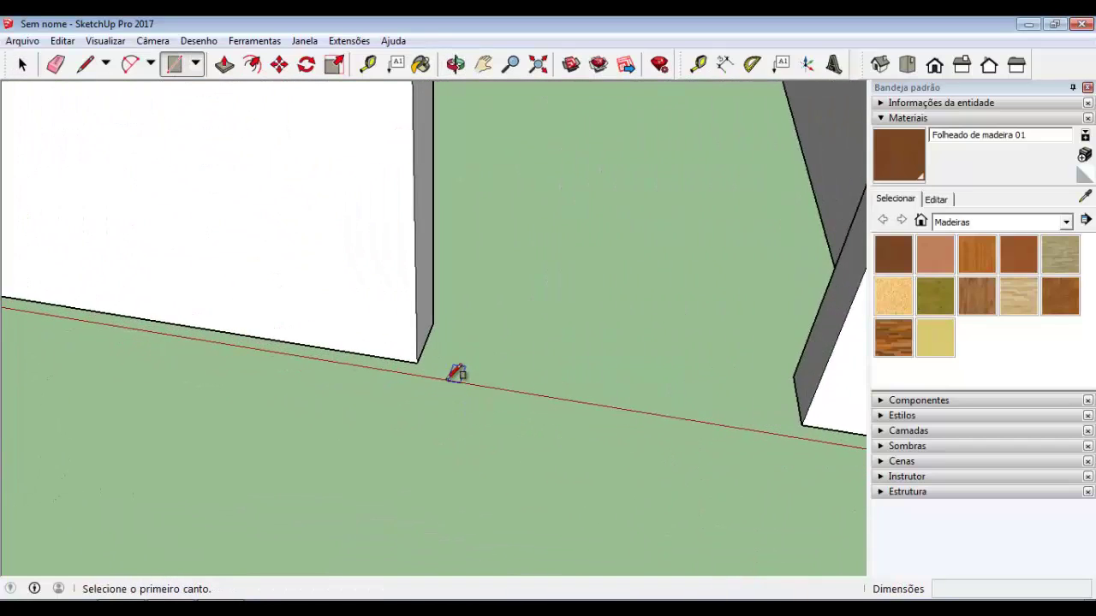
scroll(424, 344, "up", 1)
left_click(417, 346)
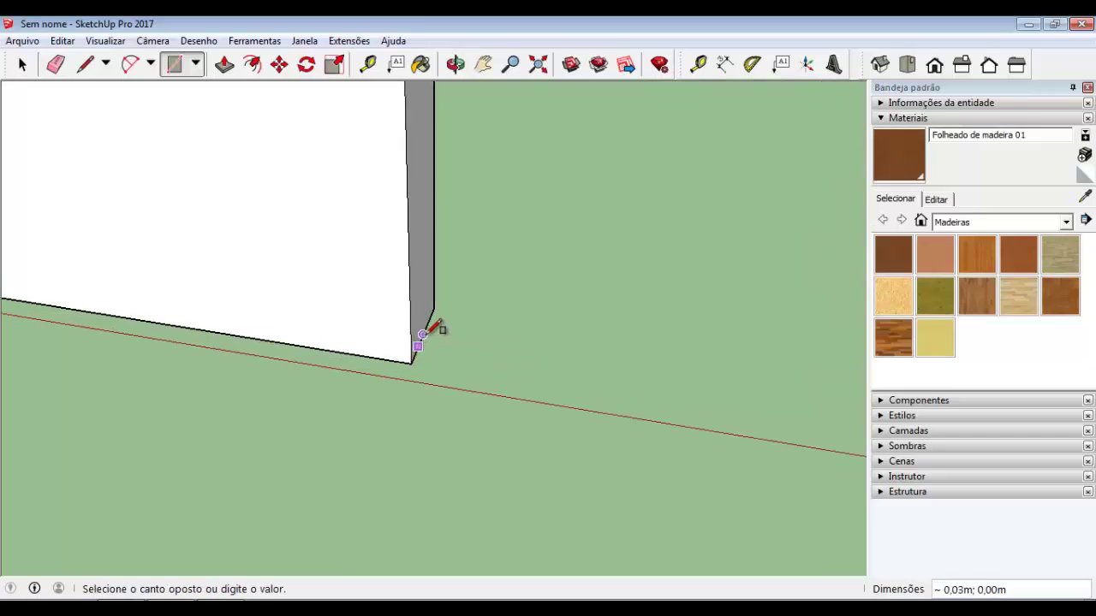
scroll(437, 320, "down", 3)
mouse_move(452, 337)
middle_mouse_down()
mouse_move(518, 360)
mouse_move(345, 381)
middle_mouse_up()
scroll(527, 361, "down", 3)
scroll(587, 472, "up", 3)
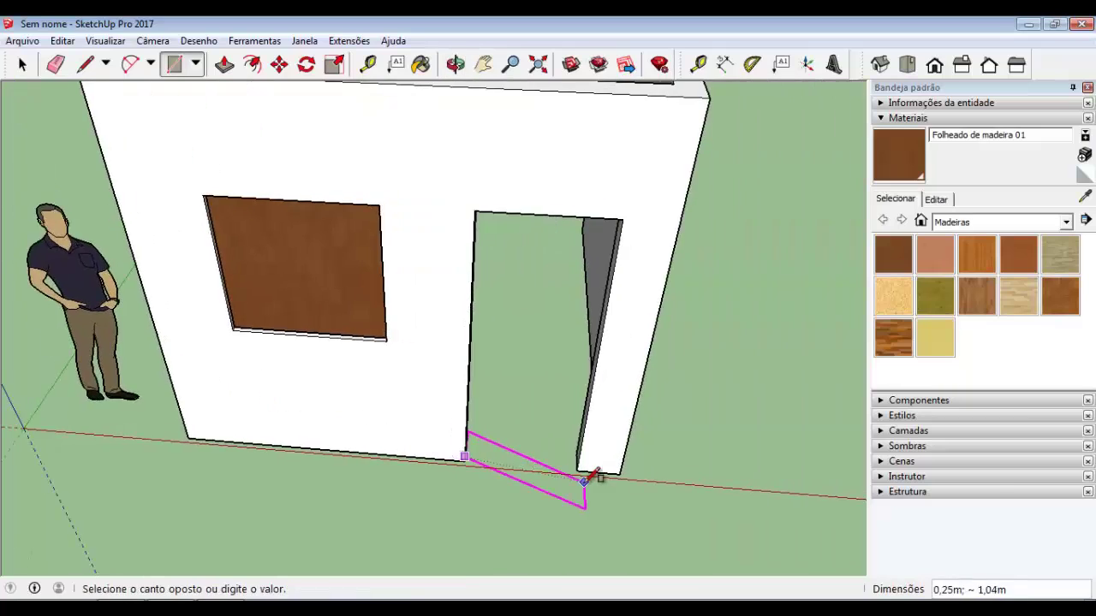
scroll(532, 456, "up", 2)
middle_click_drag(533, 456, 608, 440)
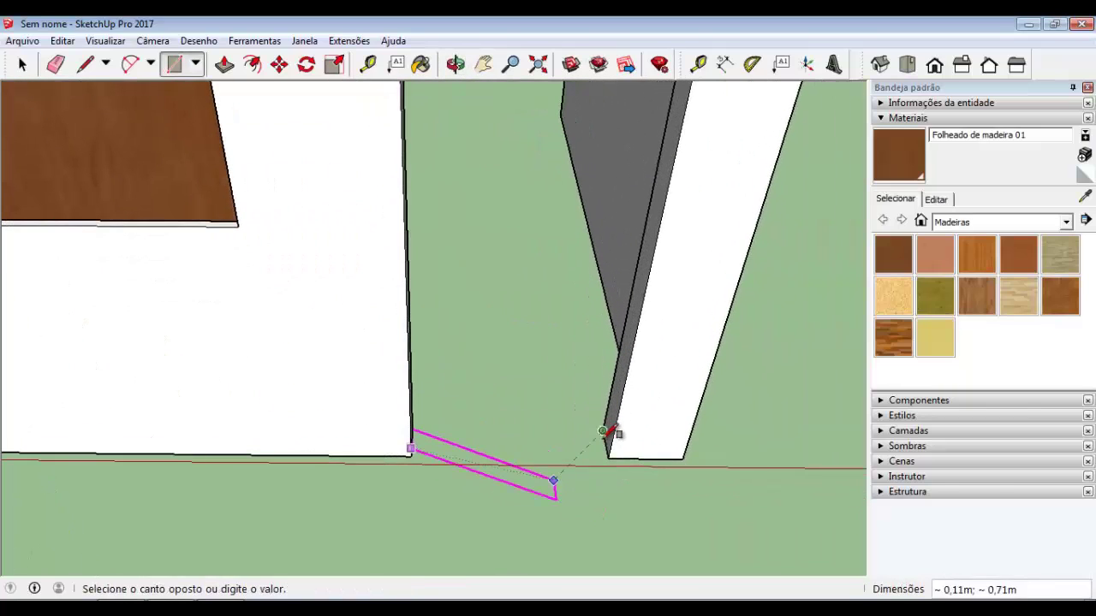
scroll(609, 433, "up", 2)
scroll(513, 457, "up", 2)
Redraw the rectangle as a thin strip across the doorway floor
key("Escape")
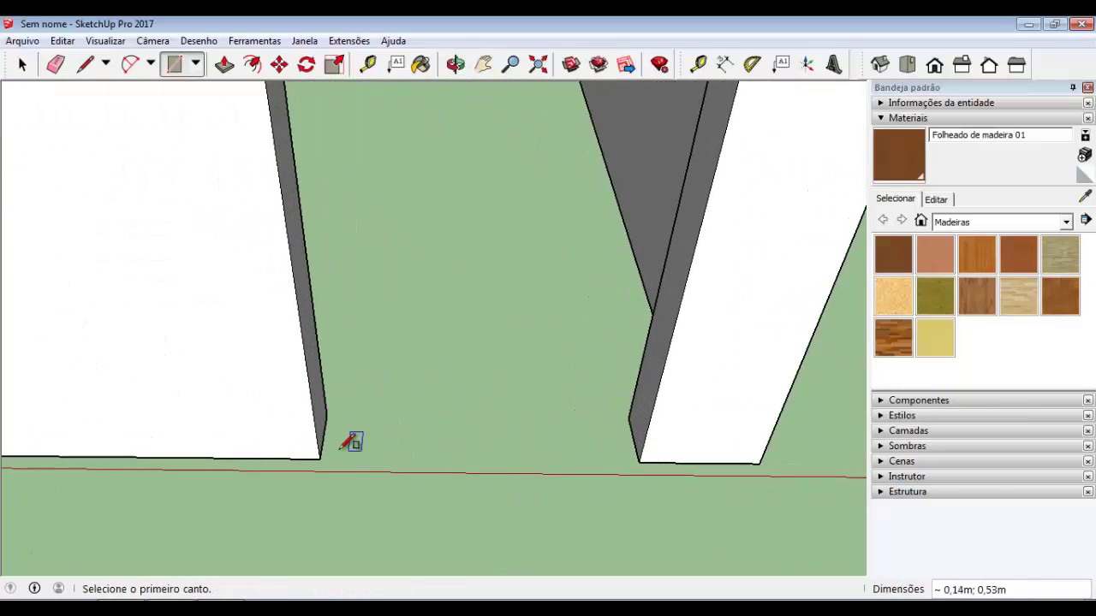
left_click(323, 445)
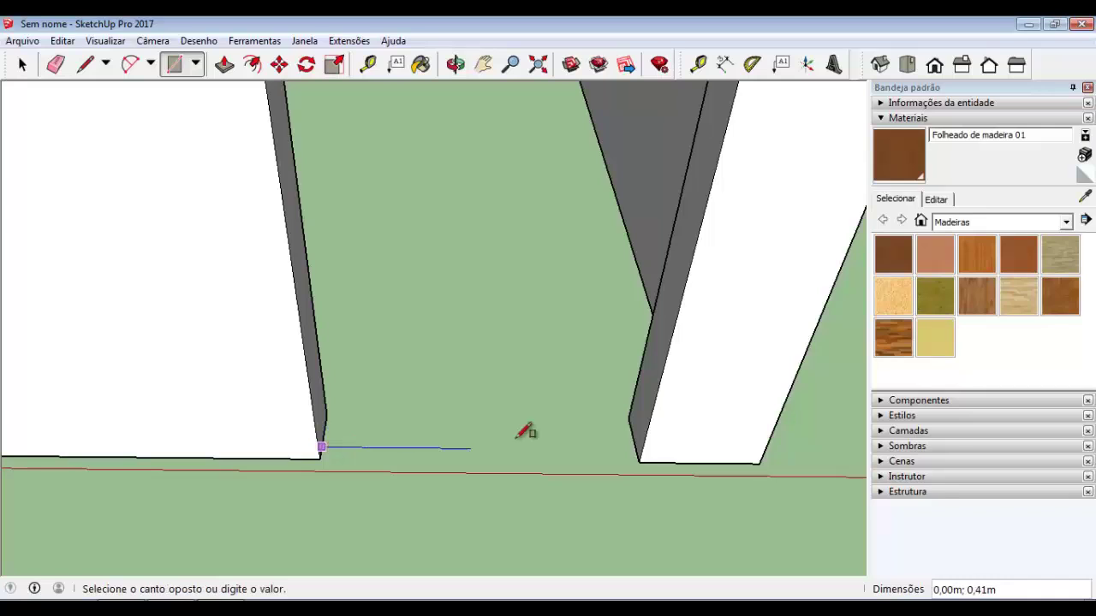
left_click(634, 440)
scroll(634, 440, "down", 1)
Paint the floor strip with Folheado de madeira 01 wood veneer
key("b")
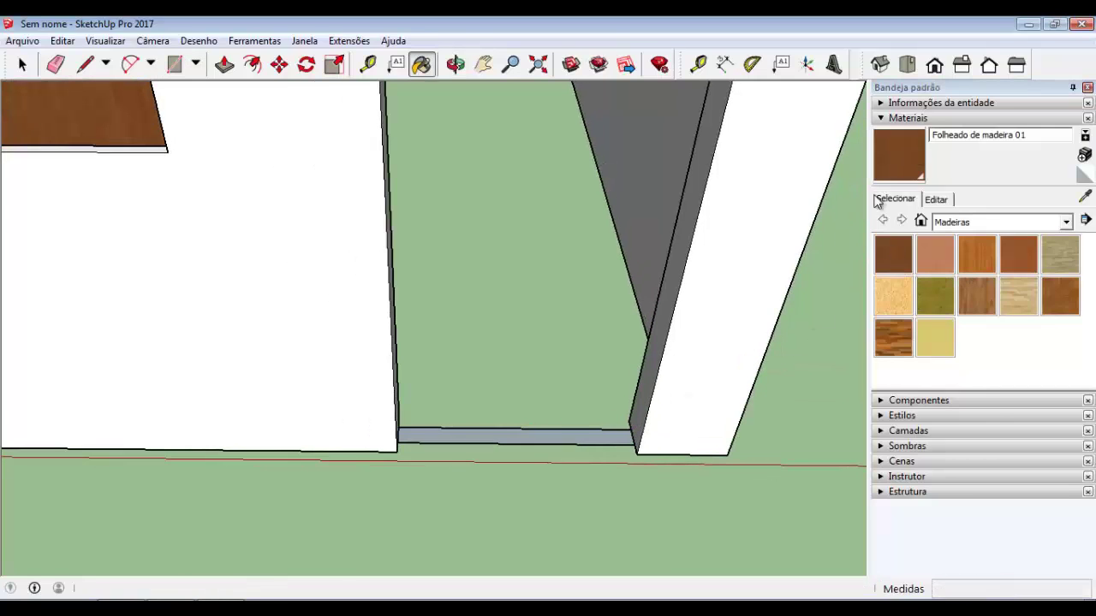
left_click(624, 430)
scroll(624, 431, "down", 1)
scroll(624, 433, "down", 1)
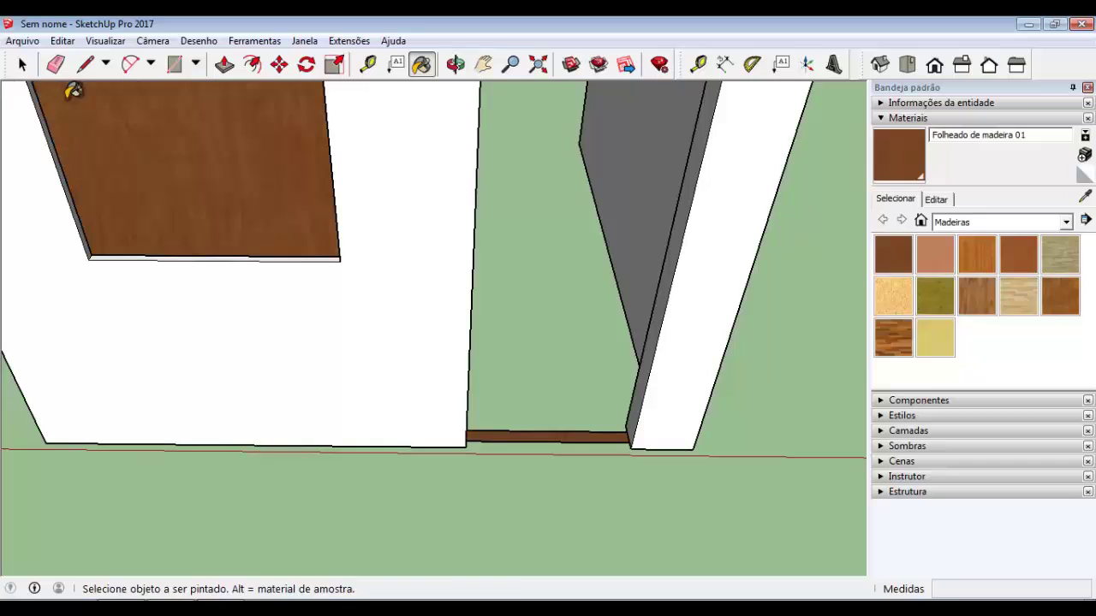
Push/Pull the wood strip up to a 2,10m door height
left_click(224, 64)
scroll(522, 419, "down", 2)
left_click(557, 446)
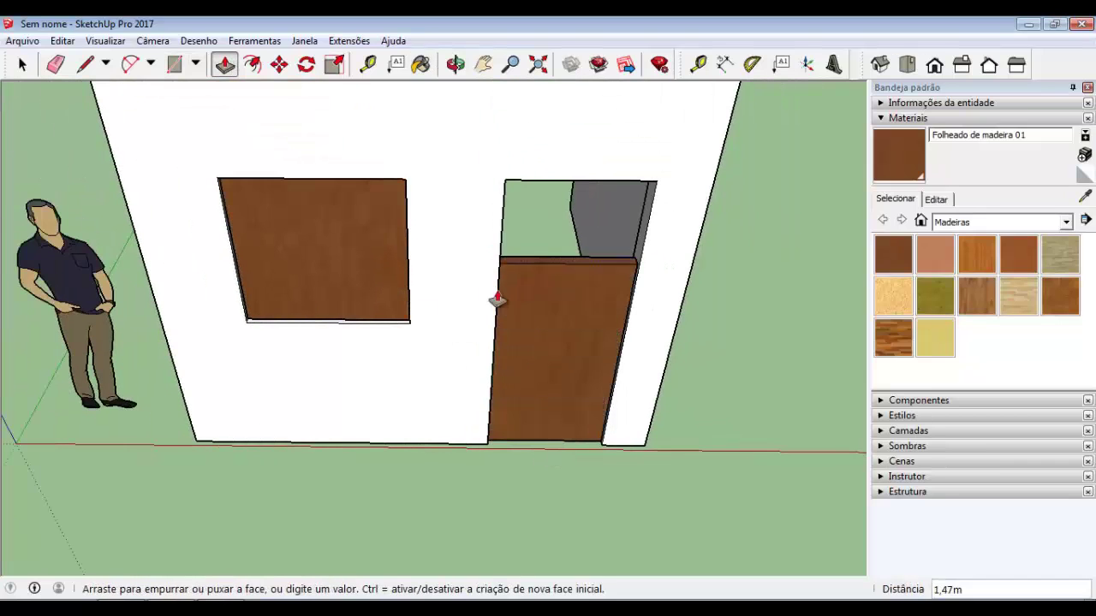
left_click(497, 300)
mouse_move(496, 301)
middle_mouse_down()
mouse_move(384, 219)
mouse_move(402, 201)
middle_mouse_up()
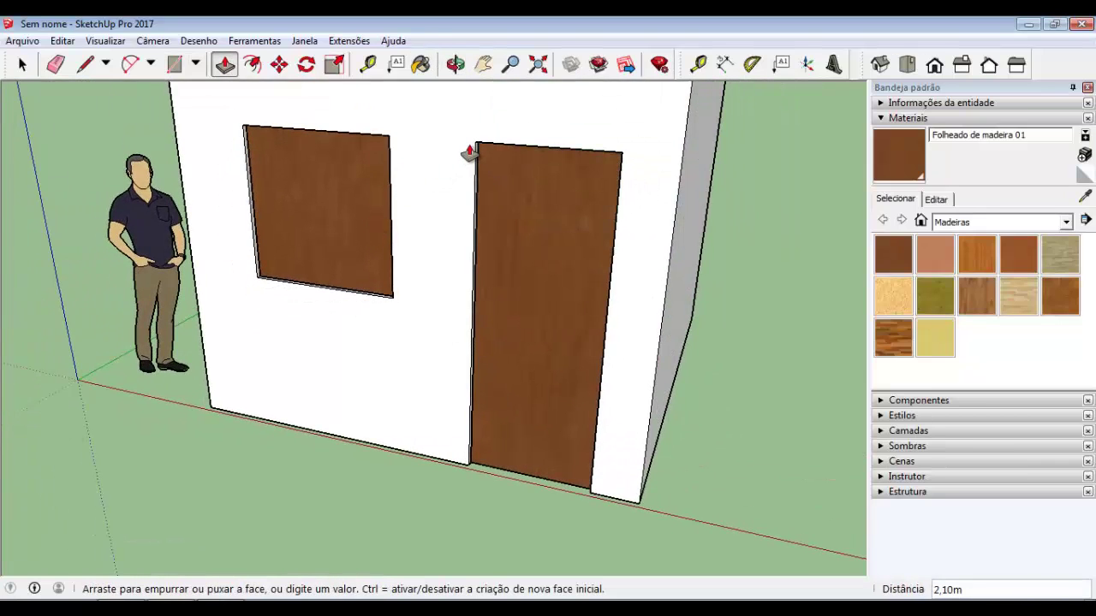
left_click(469, 153)
scroll(492, 236, "down", 1)
Make the wooden door a component named PO
left_click(22, 64)
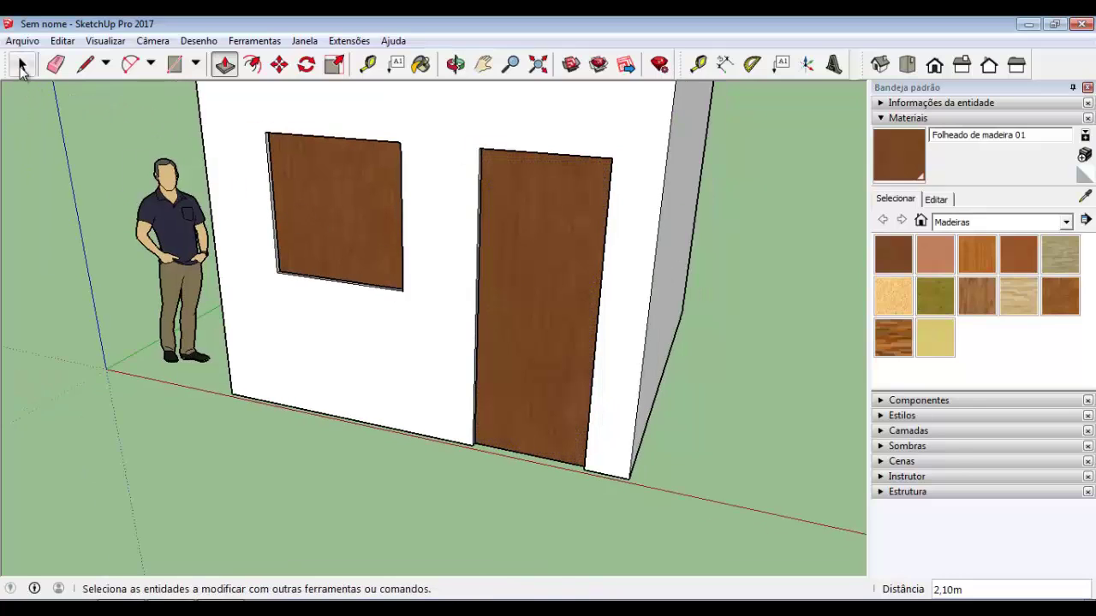
left_click(572, 239)
right_click(572, 239)
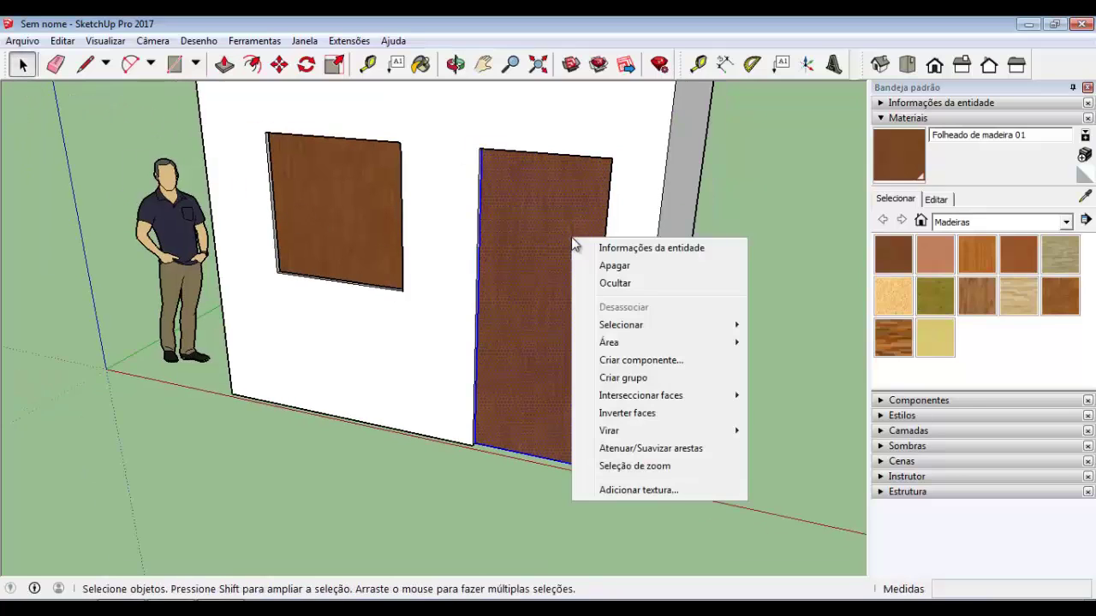
left_click(619, 363)
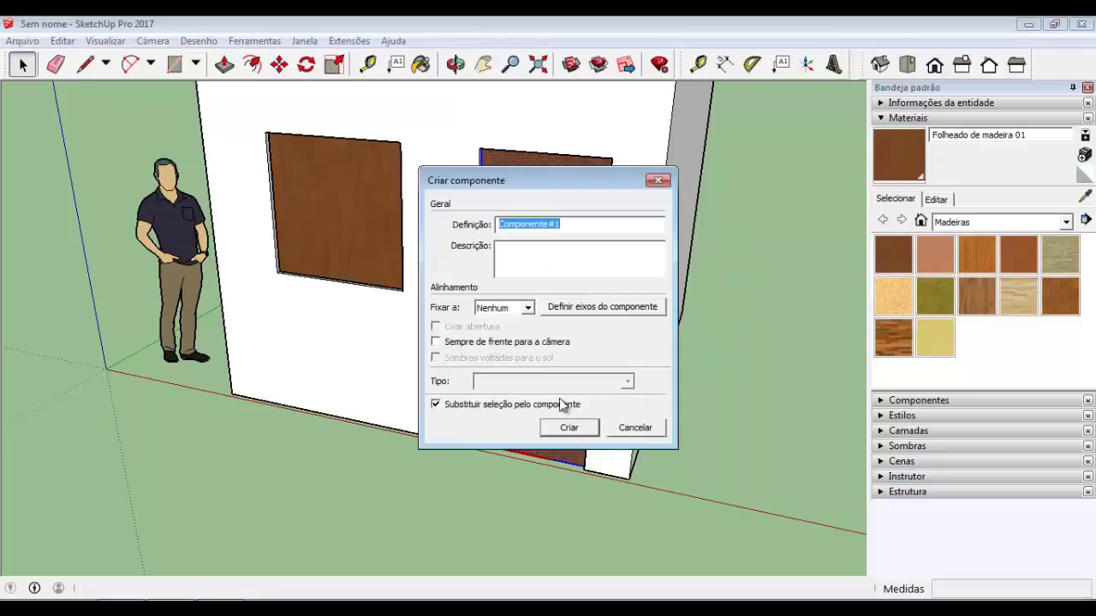
type("PORTA")
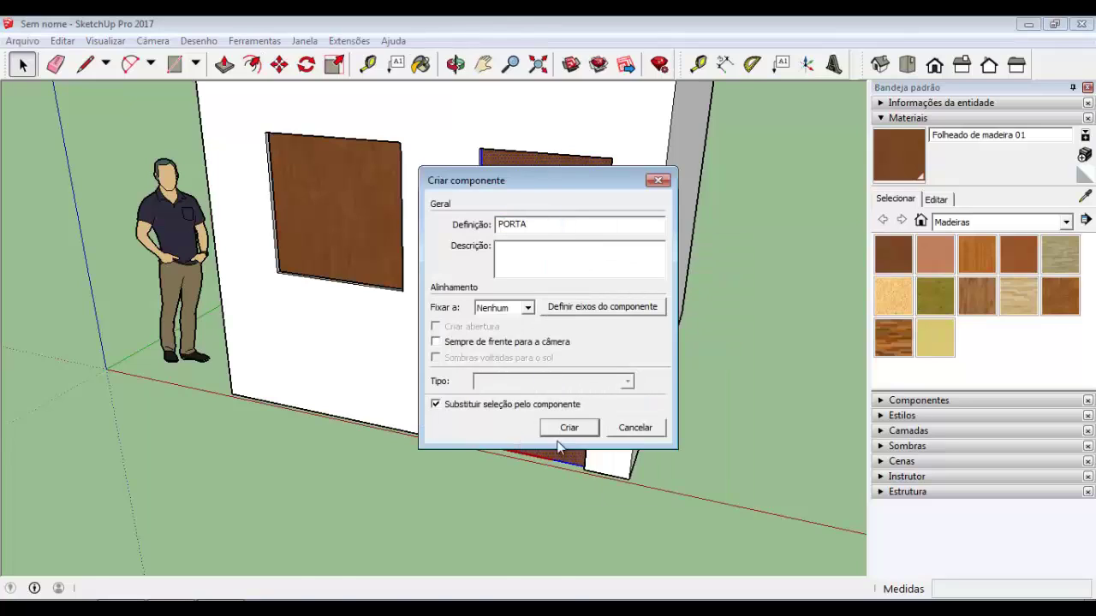
left_click(568, 427)
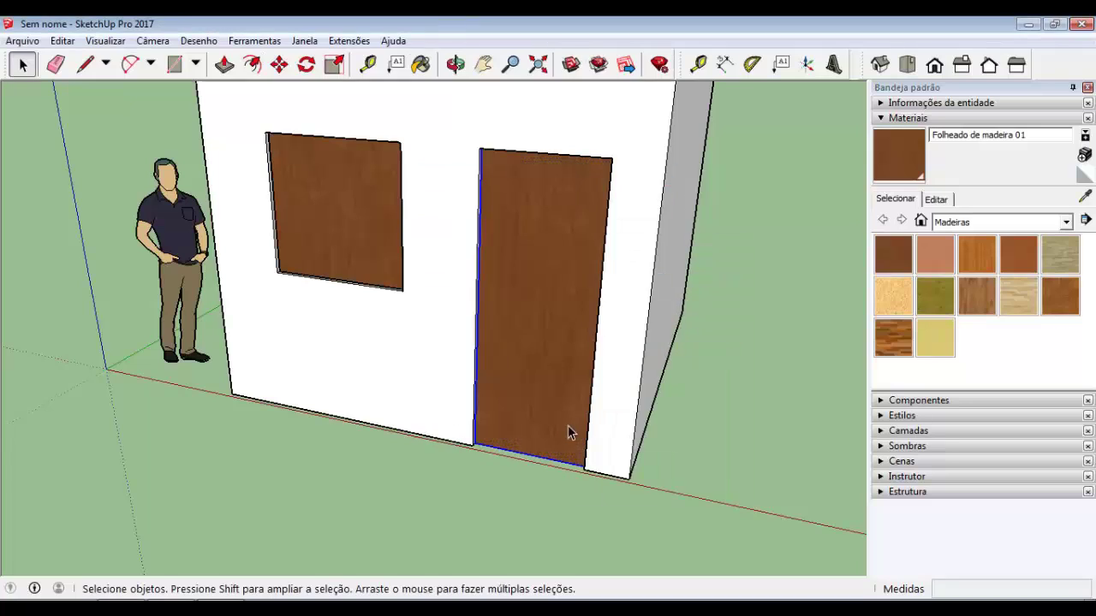
Orbit out to view the whole house and select its walls
scroll(568, 433, "down", 5)
mouse_move(567, 434)
middle_mouse_down()
mouse_move(453, 420)
mouse_move(387, 381)
mouse_move(465, 374)
mouse_move(457, 447)
mouse_move(477, 423)
mouse_move(411, 482)
mouse_move(417, 435)
middle_mouse_up()
scroll(387, 381, "down", 2)
mouse_move(424, 449)
middle_mouse_down()
mouse_move(411, 489)
mouse_move(441, 477)
mouse_move(390, 479)
mouse_move(452, 476)
mouse_move(328, 496)
mouse_move(318, 522)
mouse_move(182, 535)
mouse_move(276, 486)
mouse_move(222, 497)
mouse_move(238, 503)
middle_mouse_up()
left_click(431, 476)
scroll(437, 474, "down", 2)
Delete the human scale figure from the model
left_click(309, 467)
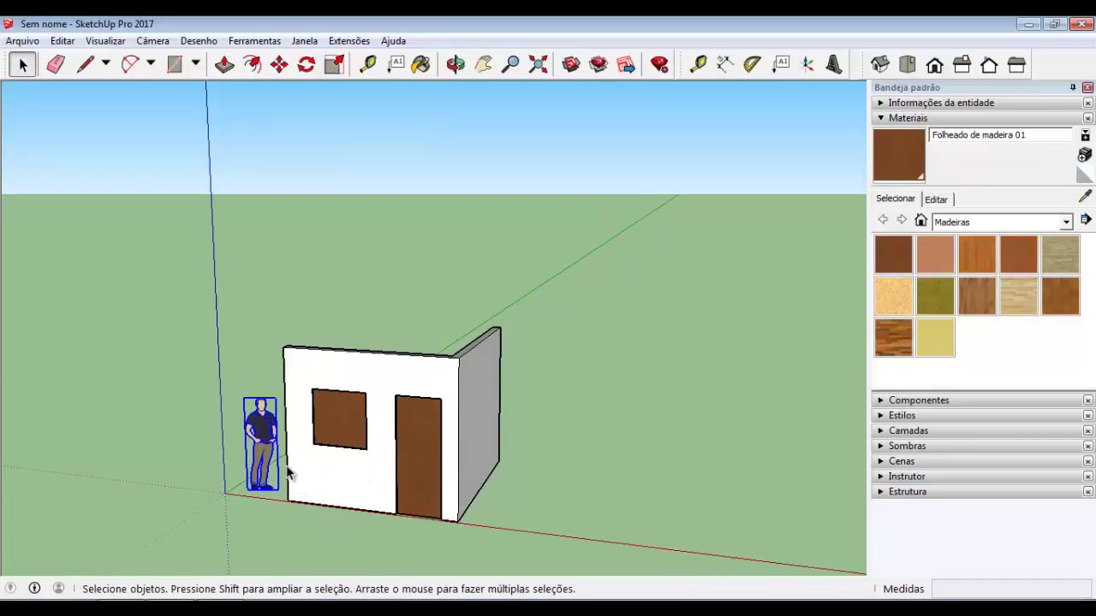
middle_click_drag(288, 467, 376, 446)
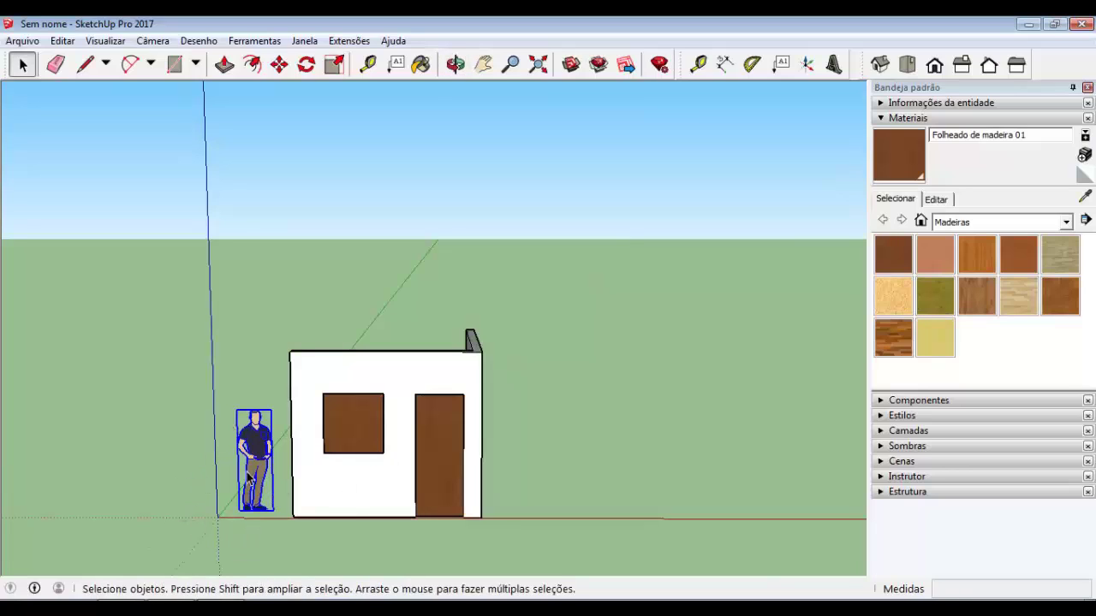
scroll(323, 477, "down", 2)
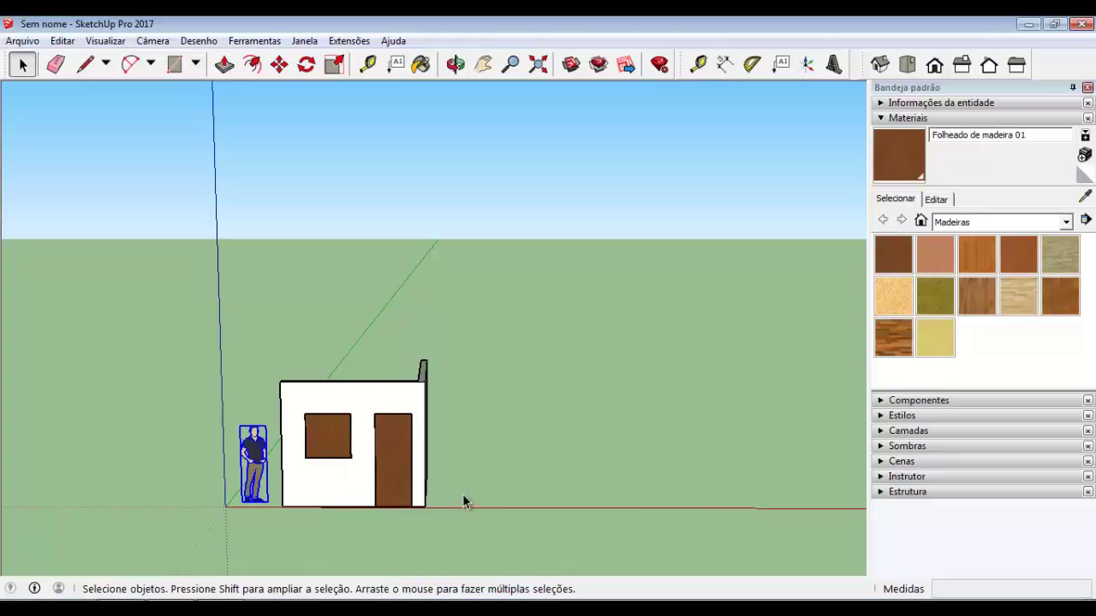
key("Delete")
Orbit around the house and box-select the whole house
mouse_move(421, 496)
middle_mouse_down()
mouse_move(277, 504)
mouse_move(438, 466)
mouse_move(431, 477)
mouse_move(416, 465)
middle_mouse_up()
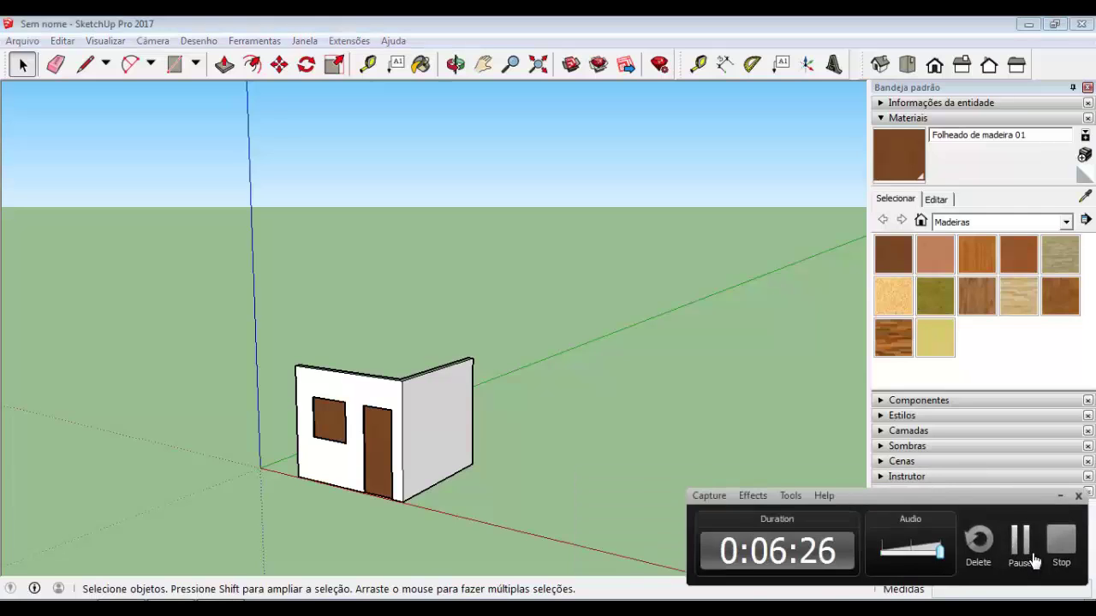
mouse_move(789, 420)
middle_mouse_down()
mouse_move(619, 470)
mouse_move(508, 434)
mouse_move(467, 495)
mouse_move(378, 467)
mouse_move(395, 478)
middle_mouse_up()
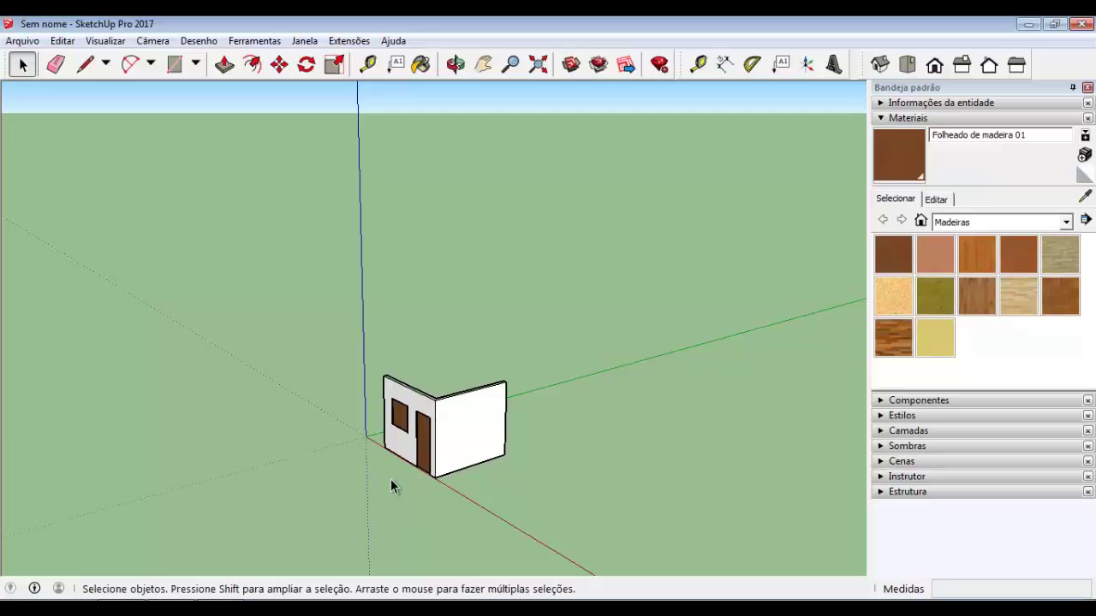
scroll(477, 450, "up", 1)
scroll(477, 451, "up", 1)
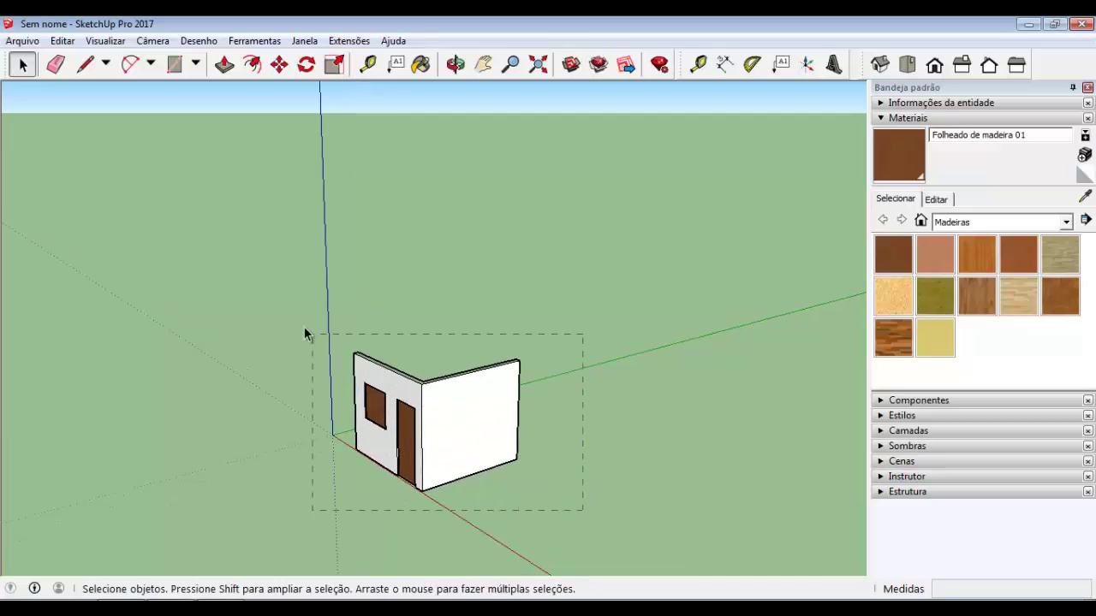
left_click_drag(579, 516, 294, 315)
mouse_move(379, 459)
middle_mouse_down()
mouse_move(518, 387)
mouse_move(502, 448)
mouse_move(342, 459)
mouse_move(413, 465)
middle_mouse_up()
scroll(414, 465, "up", 1)
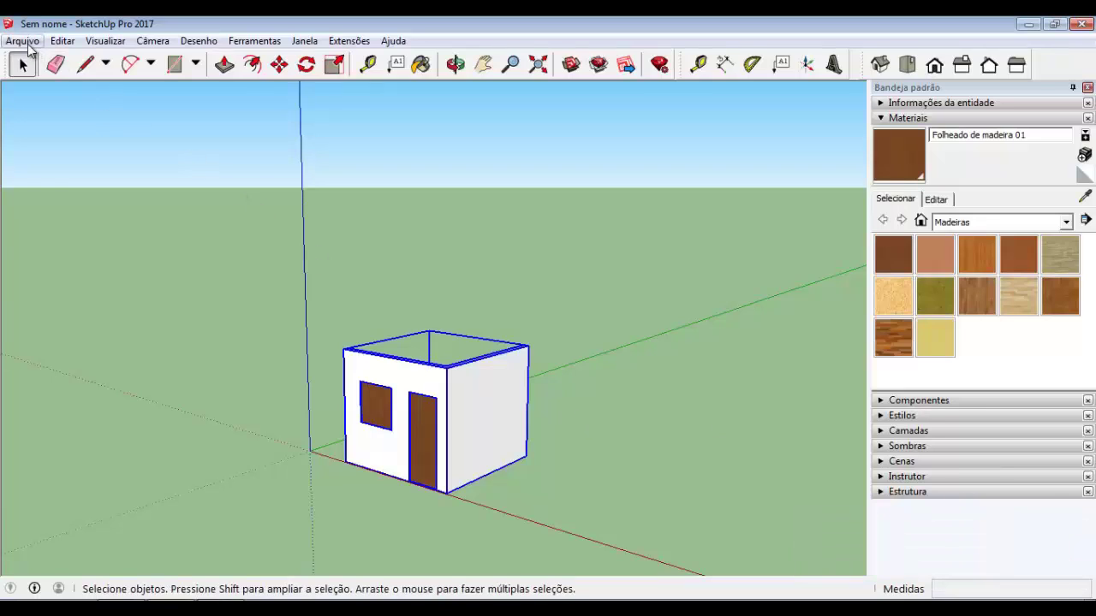
Open Arquivo > Gerar relatório to show the component quantities report template
left_click(7, 43)
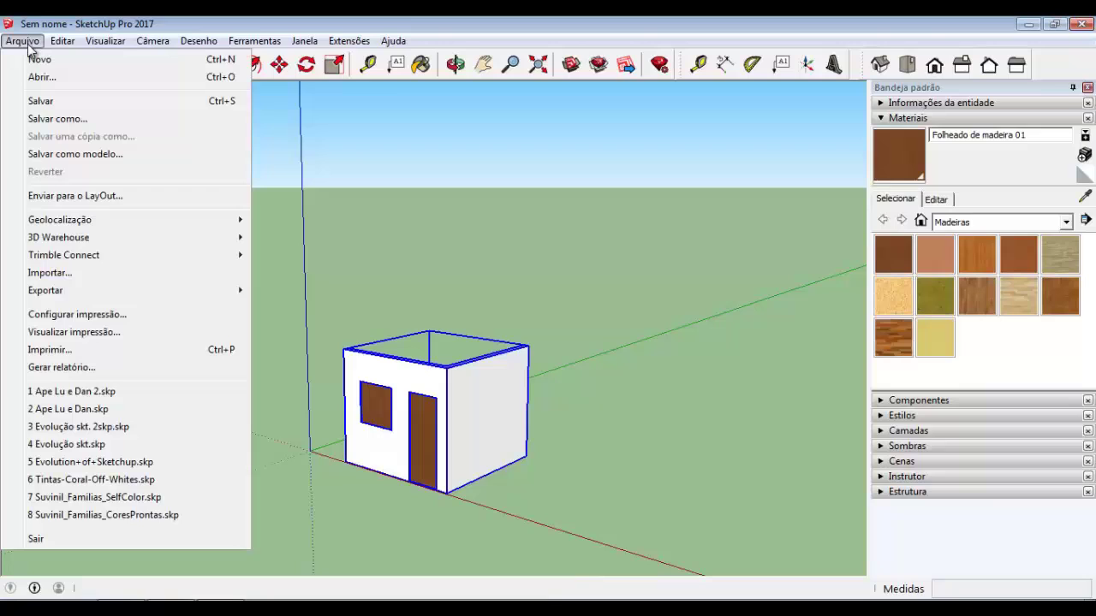
left_click(85, 374)
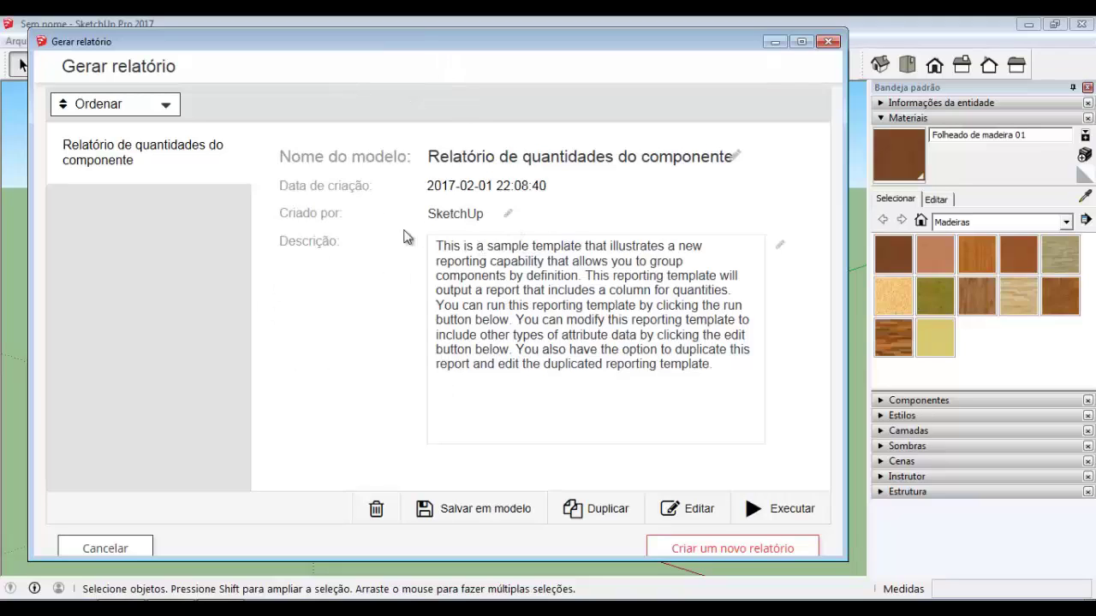
Set Criado por to the author's full name and the description to 'Aula quantitativos SketchUp'
left_click(506, 214)
left_click_drag(500, 215, 405, 218)
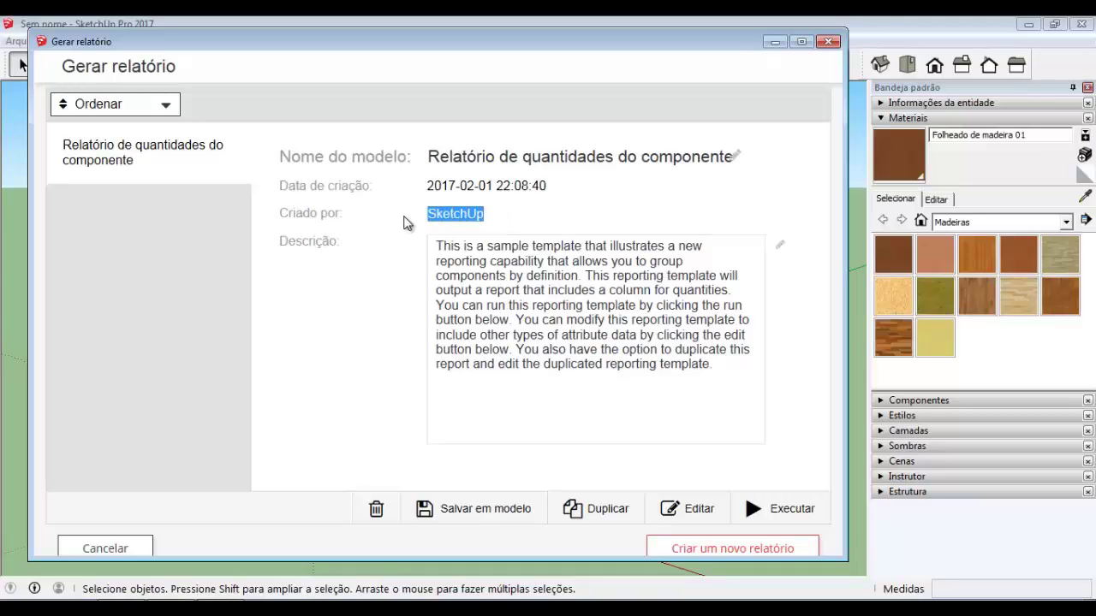
type("Profess")
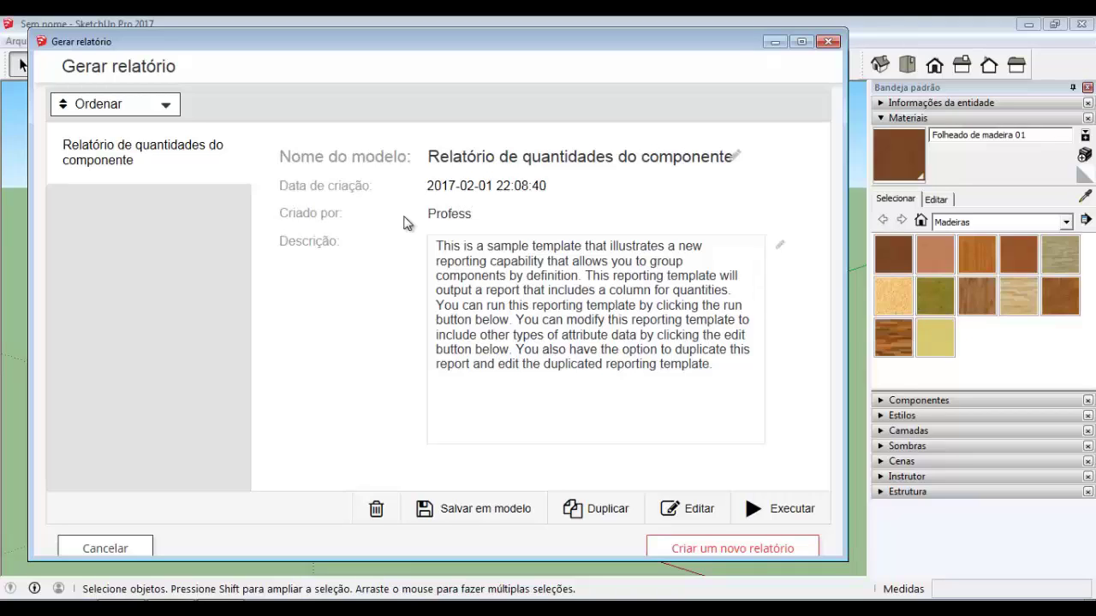
type("ora Angelica Colo")
type("mbo Ponciano")
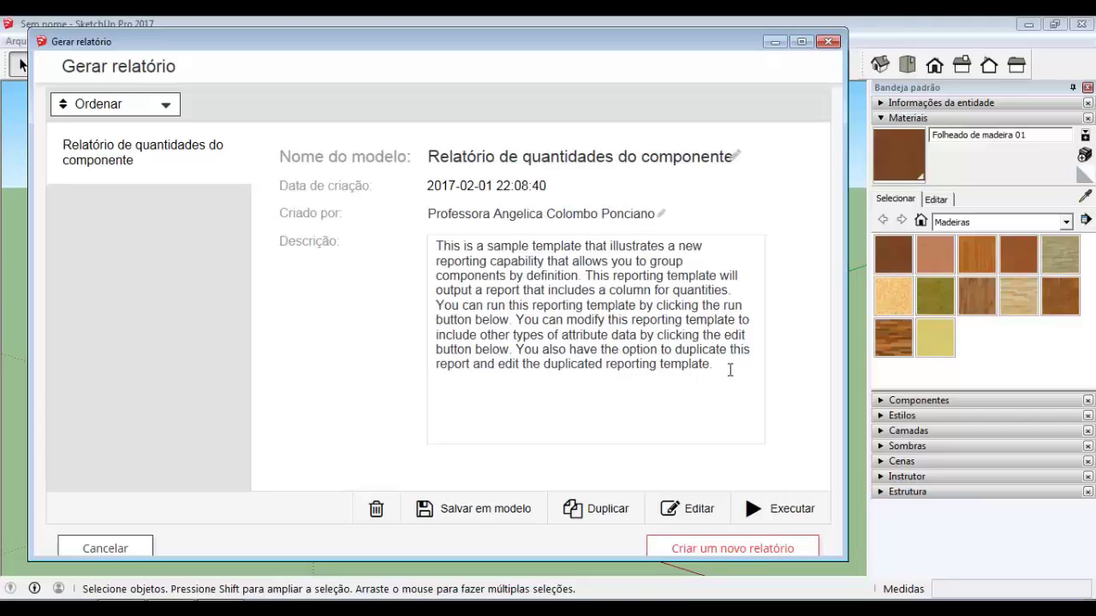
left_click_drag(730, 370, 435, 246)
type("Aula quan")
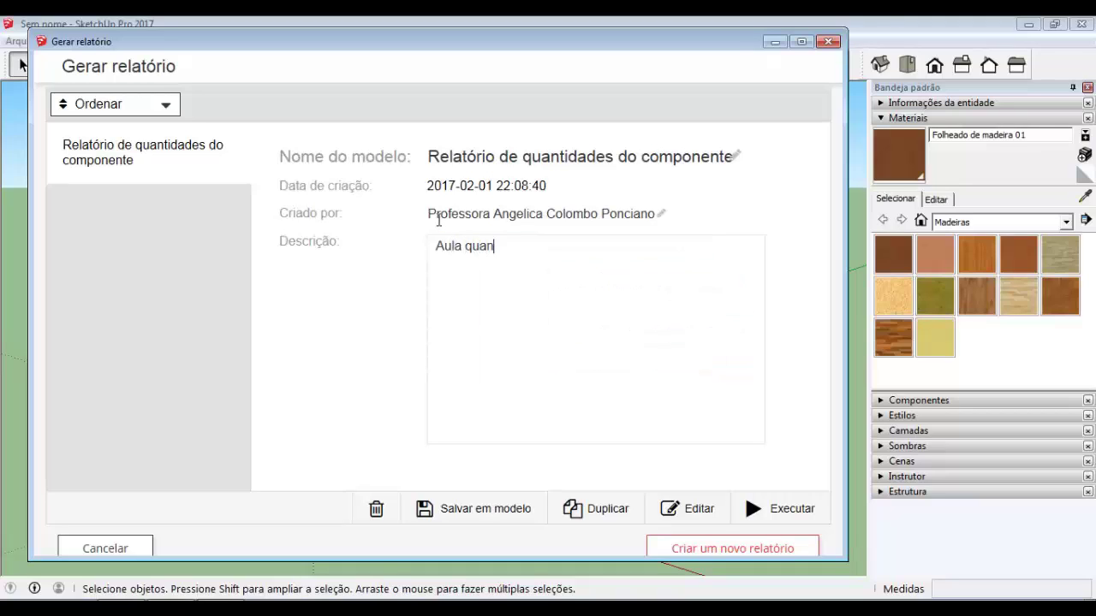
type("titativos Ske")
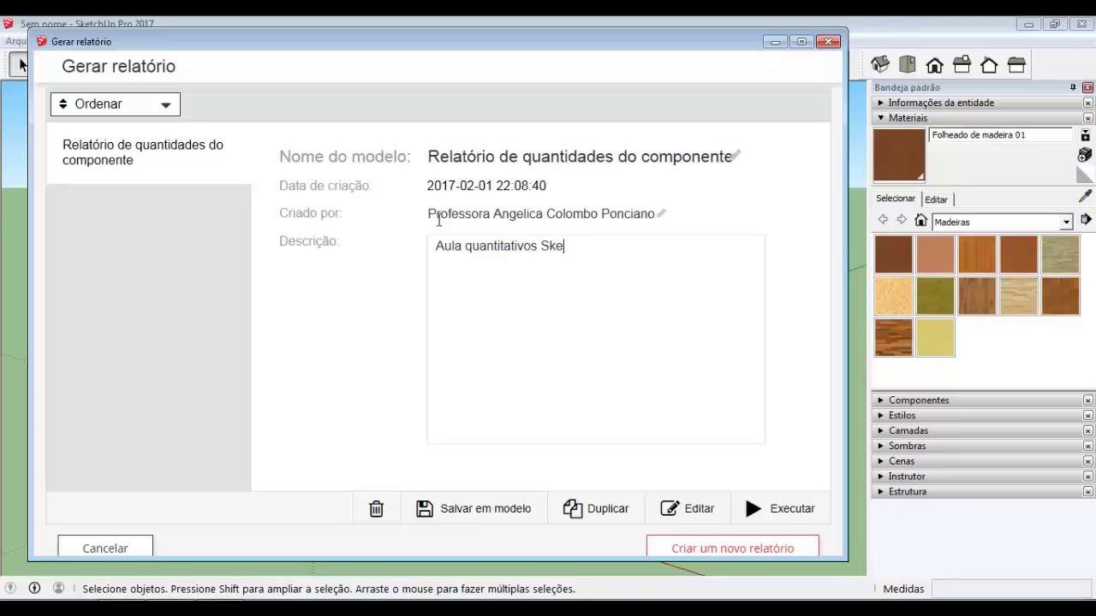
type("tchUp.")
Open the report template for editing and limit it to the current selection
left_click(702, 519)
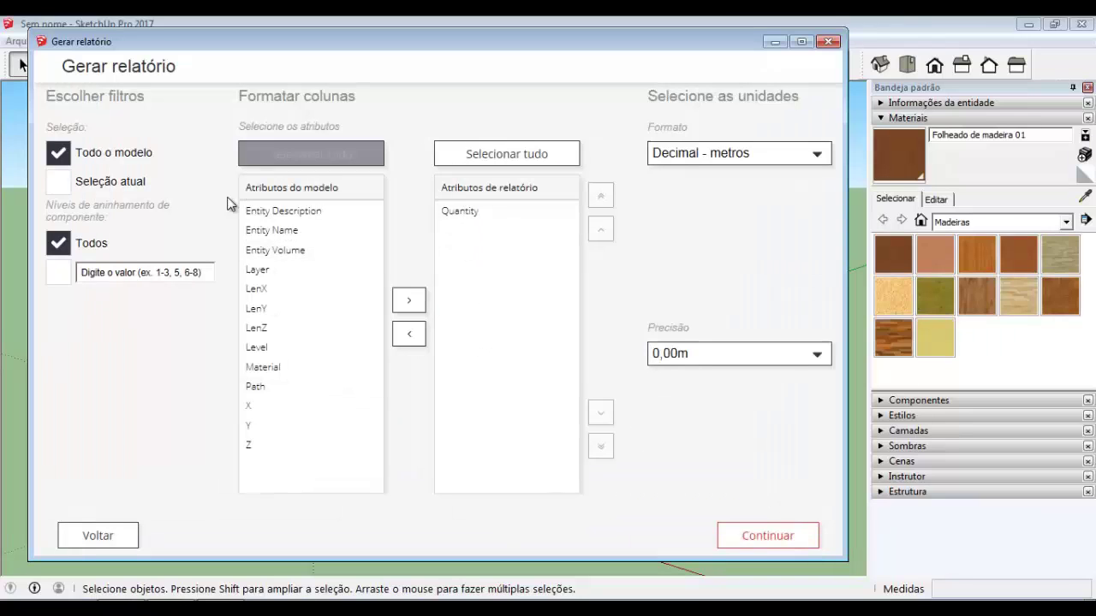
triple_click(96, 99)
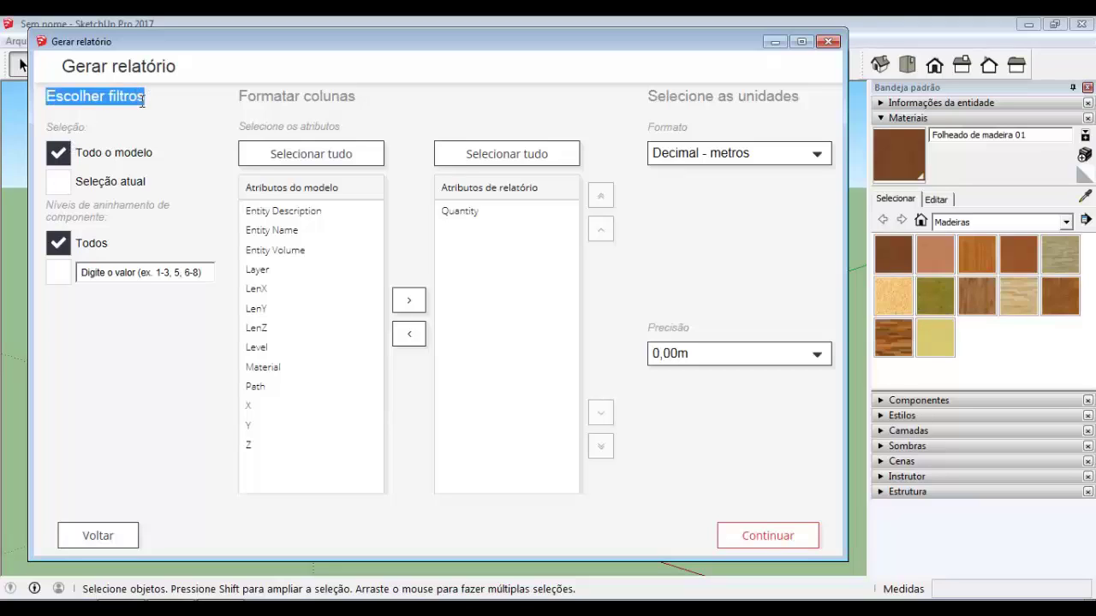
left_click(154, 101)
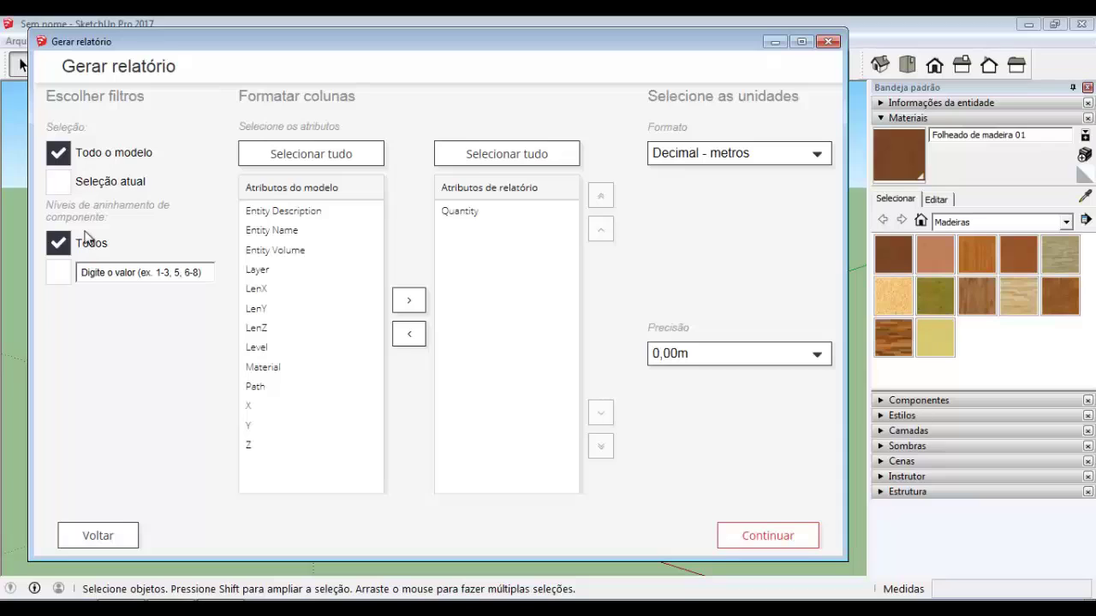
left_click(59, 183)
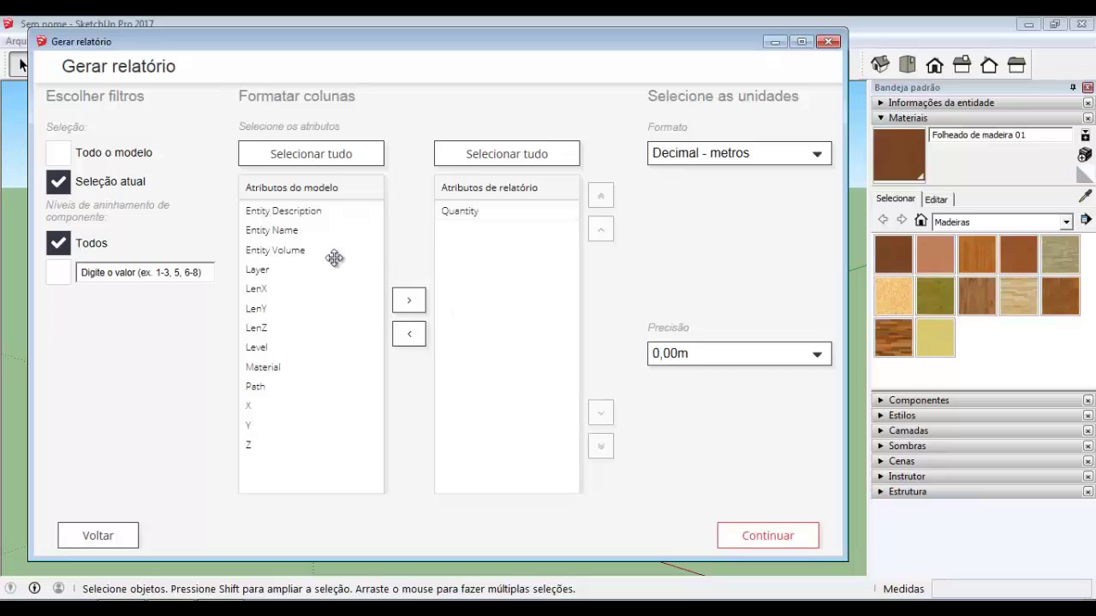
Add Entity Description, LenX, LenZ and LenY to the report columns
left_click(313, 212)
left_click(410, 300)
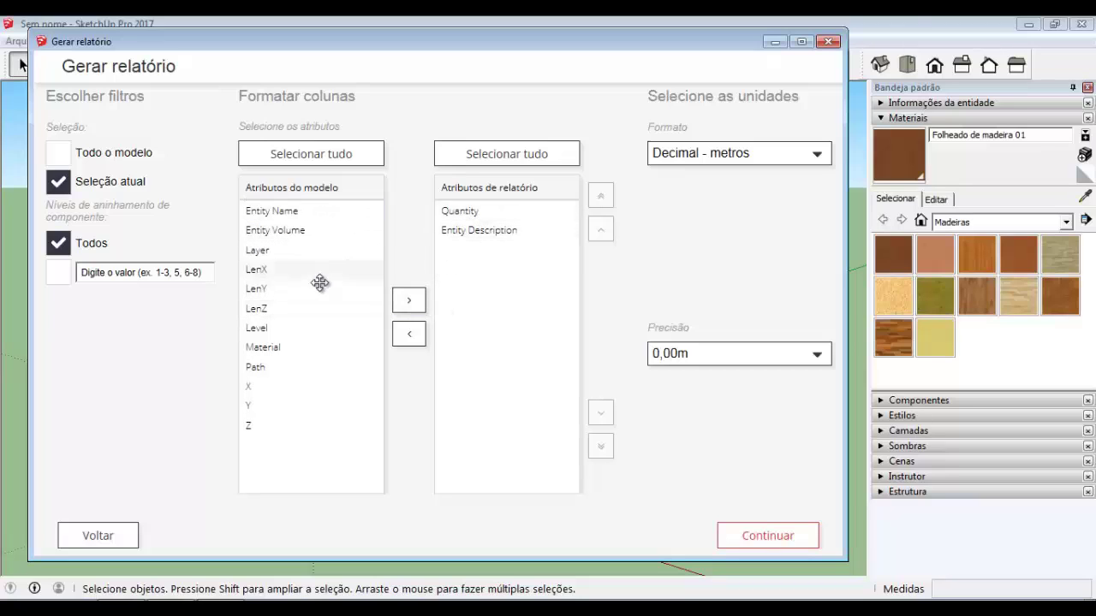
left_click(281, 272)
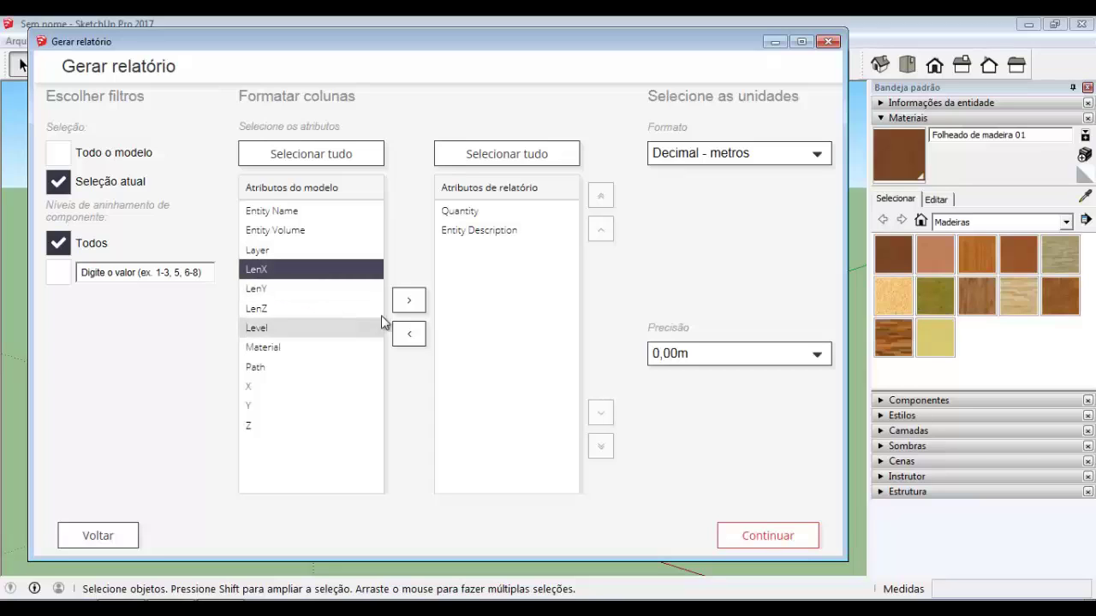
left_click(409, 299)
left_click(306, 288)
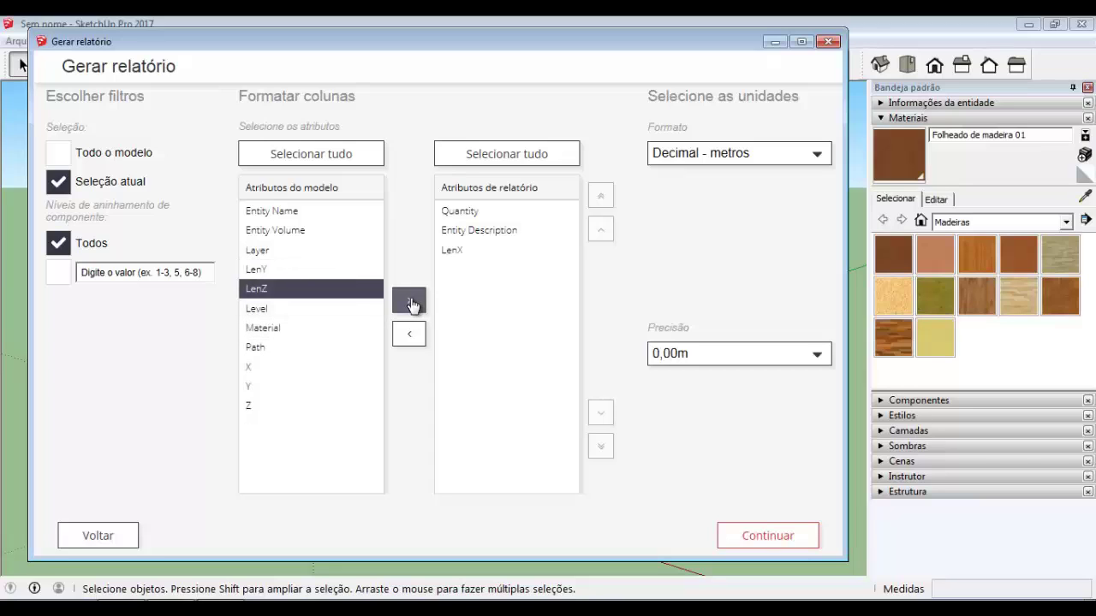
left_click(409, 300)
left_click(289, 270)
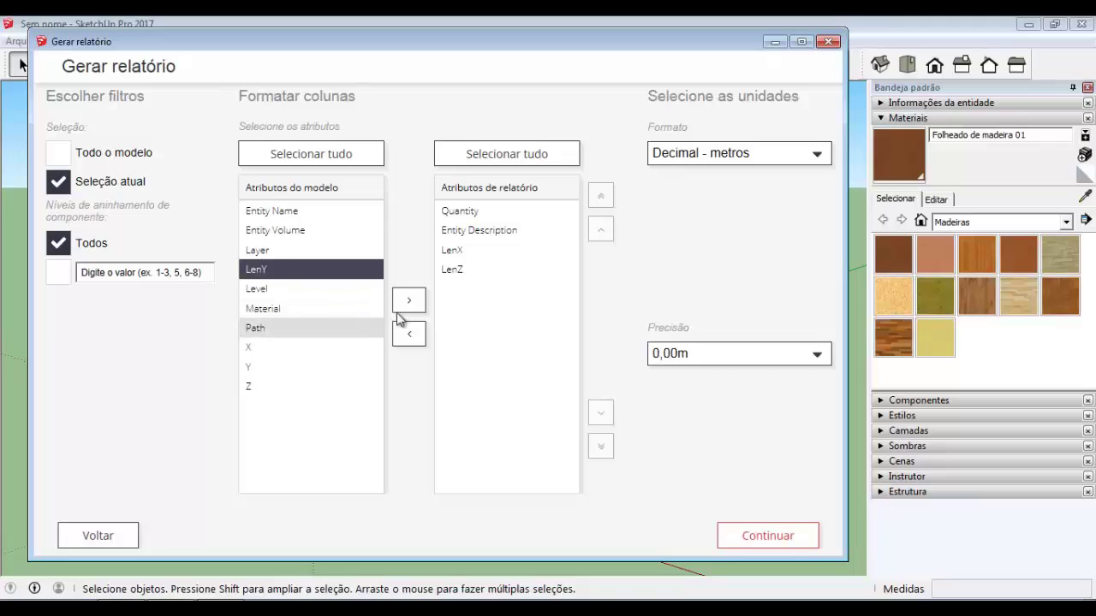
left_click(408, 300)
left_click(303, 296)
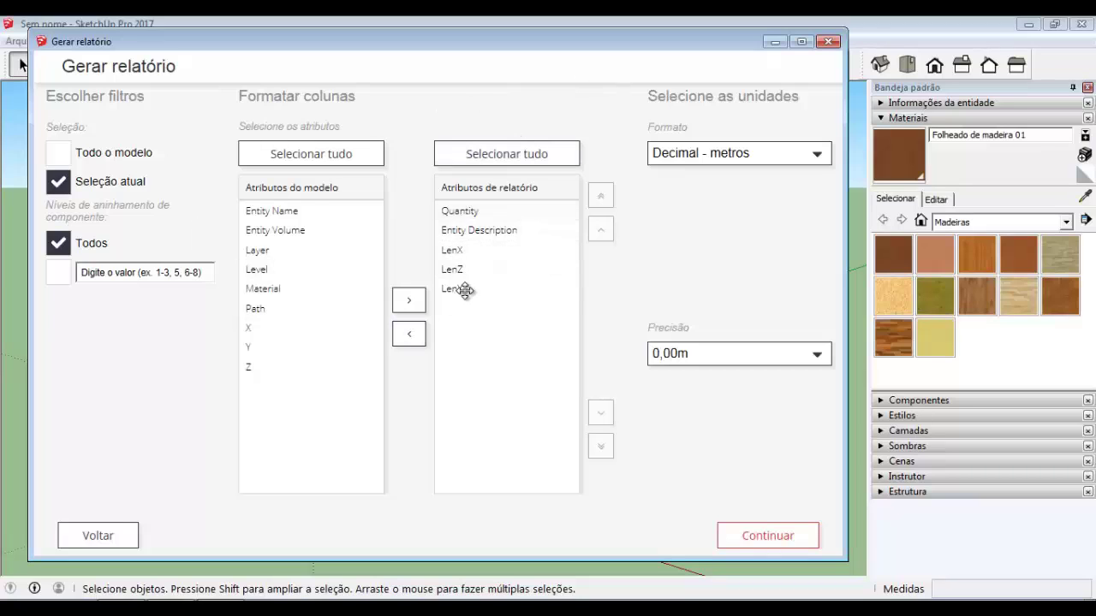
Move Quantity to be the last report column
left_click(494, 216)
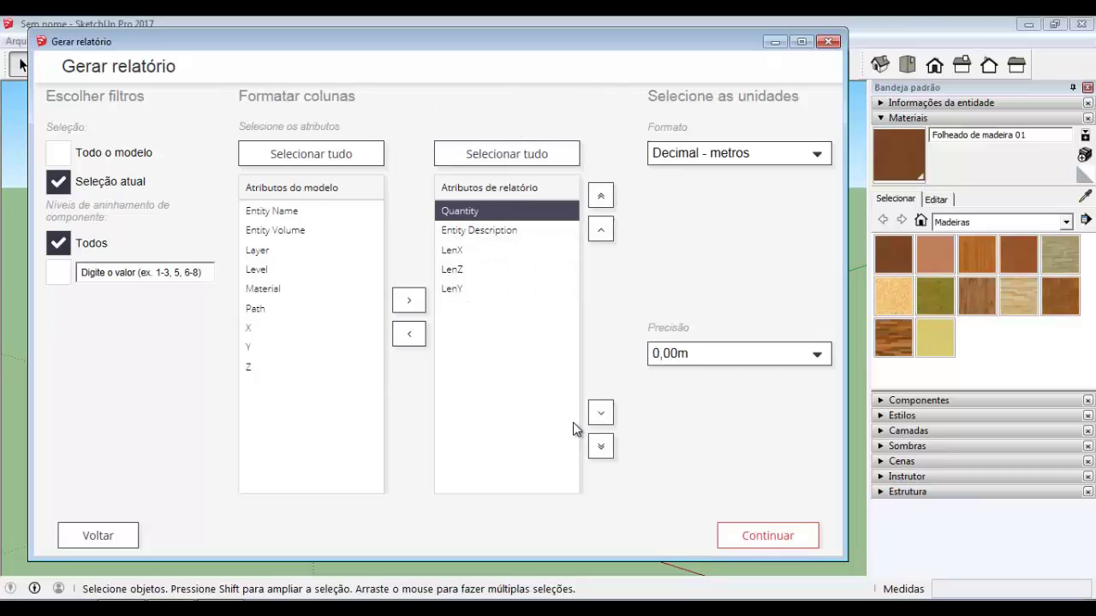
left_click(600, 412)
left_click(600, 413)
left_click(600, 446)
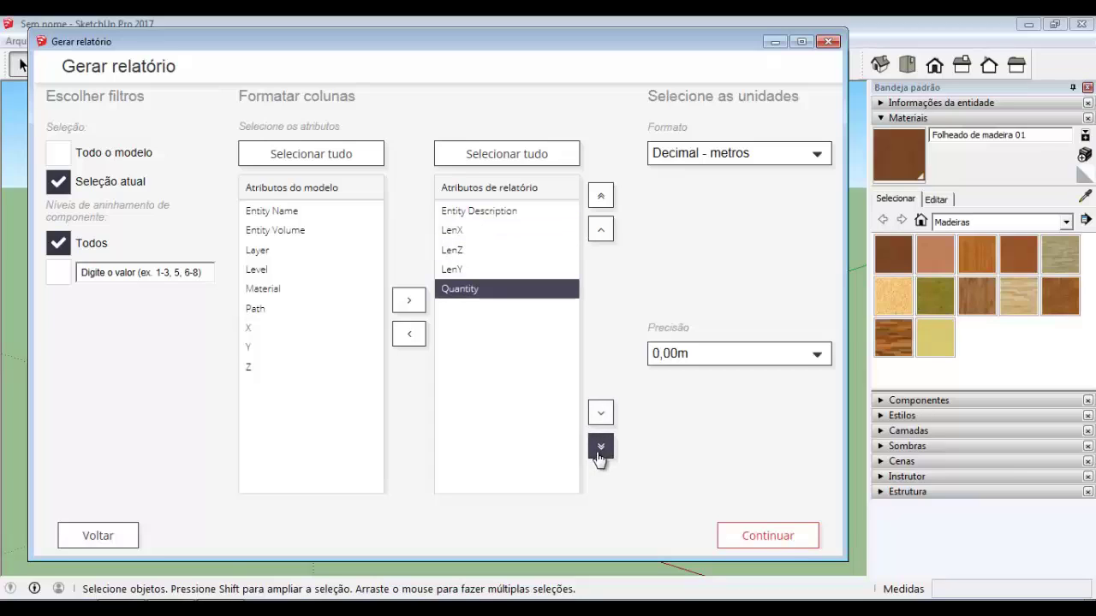
left_click(406, 337)
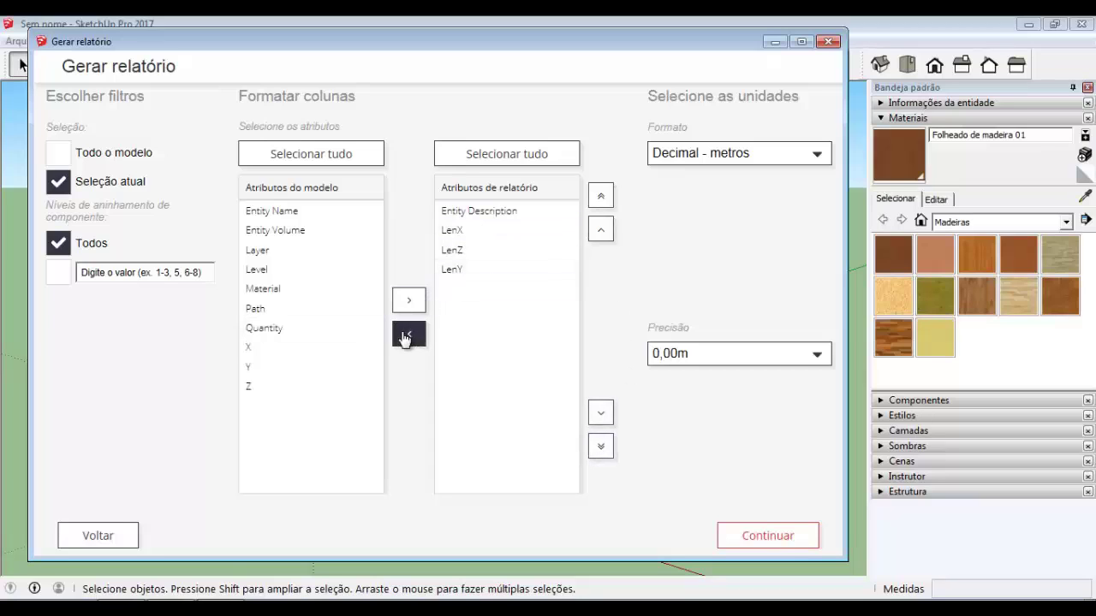
left_click(313, 328)
left_click(408, 300)
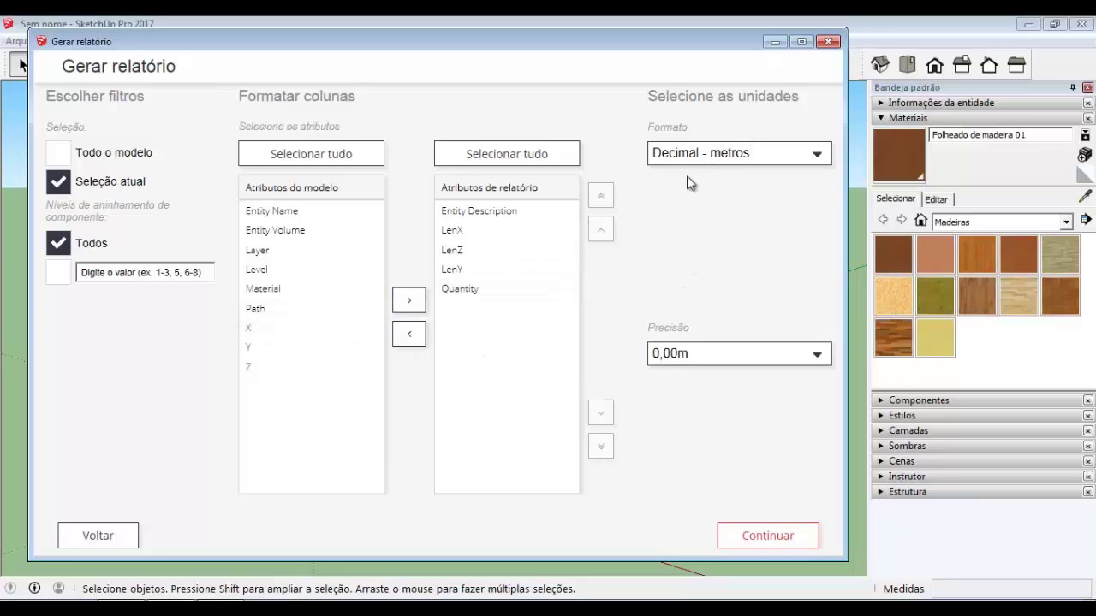
Keep Decimal metres units with 0,00m precision and generate the report table
left_click_drag(488, 187, 539, 189)
left_click(560, 193)
left_click(768, 170)
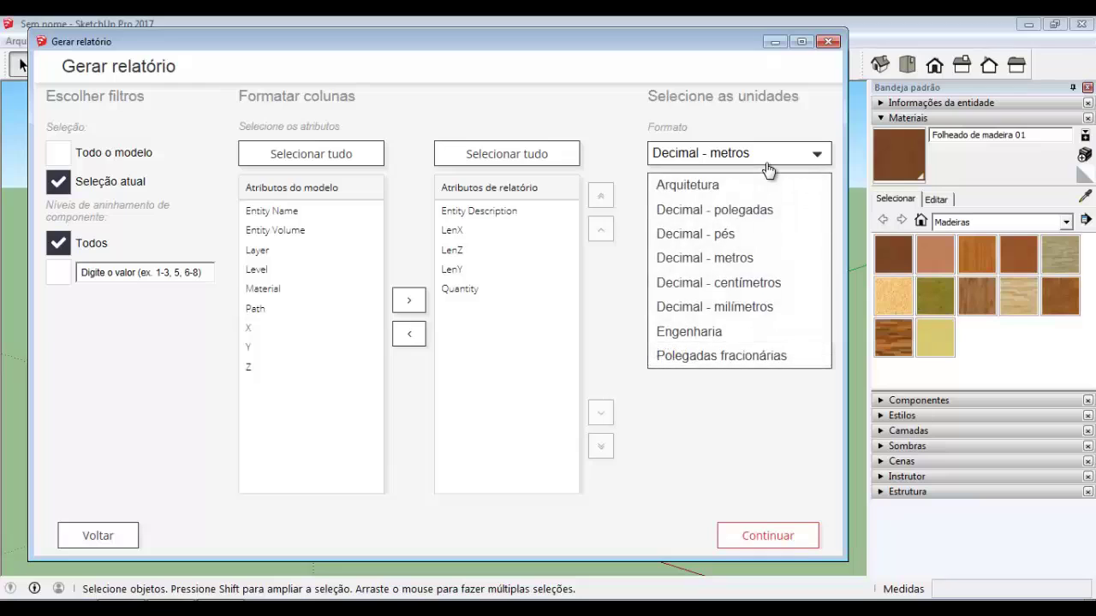
left_click(768, 170)
left_click(728, 354)
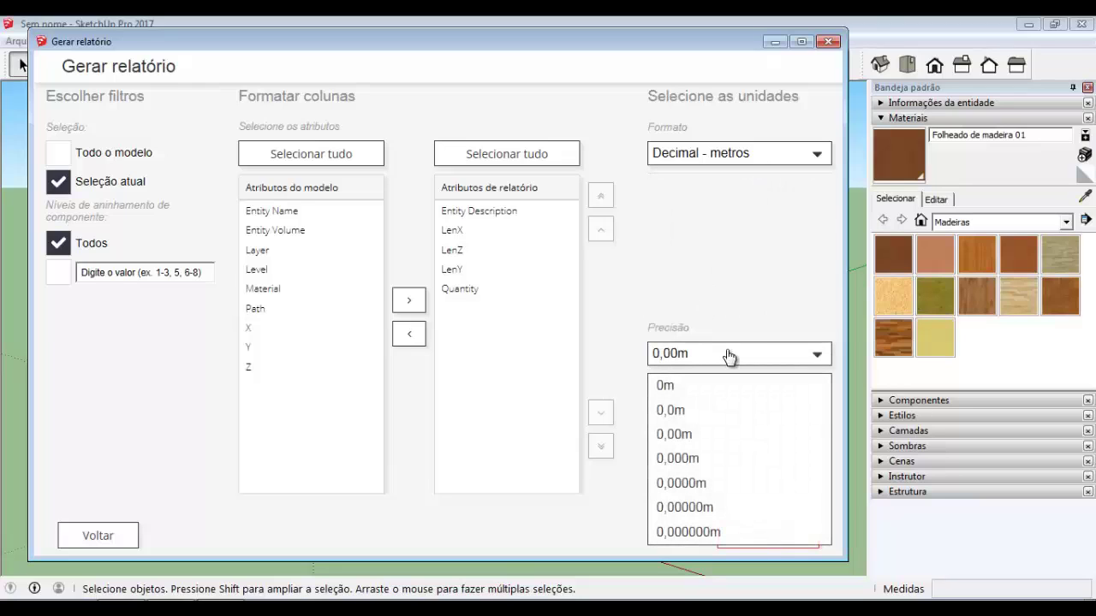
left_click(682, 435)
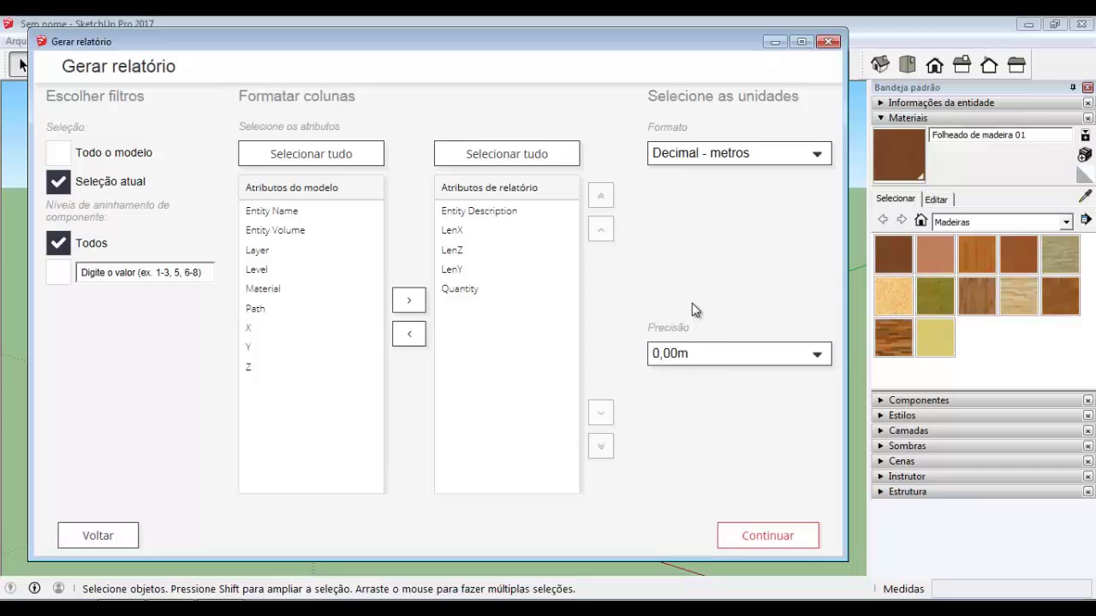
left_click(766, 534)
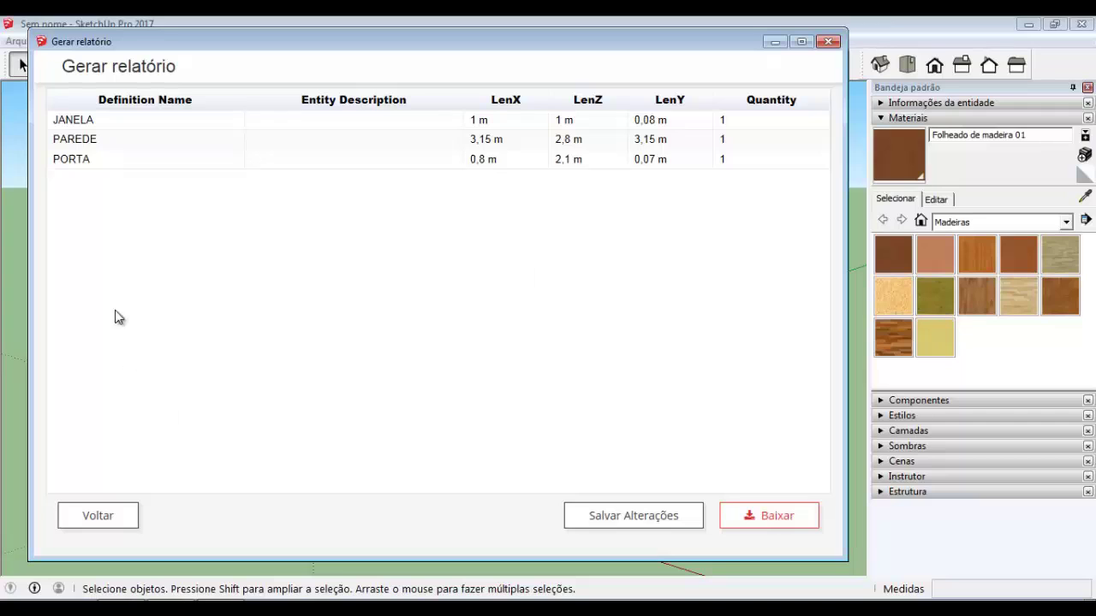
Remove Entity Description from the report columns and regenerate the table
left_click(112, 519)
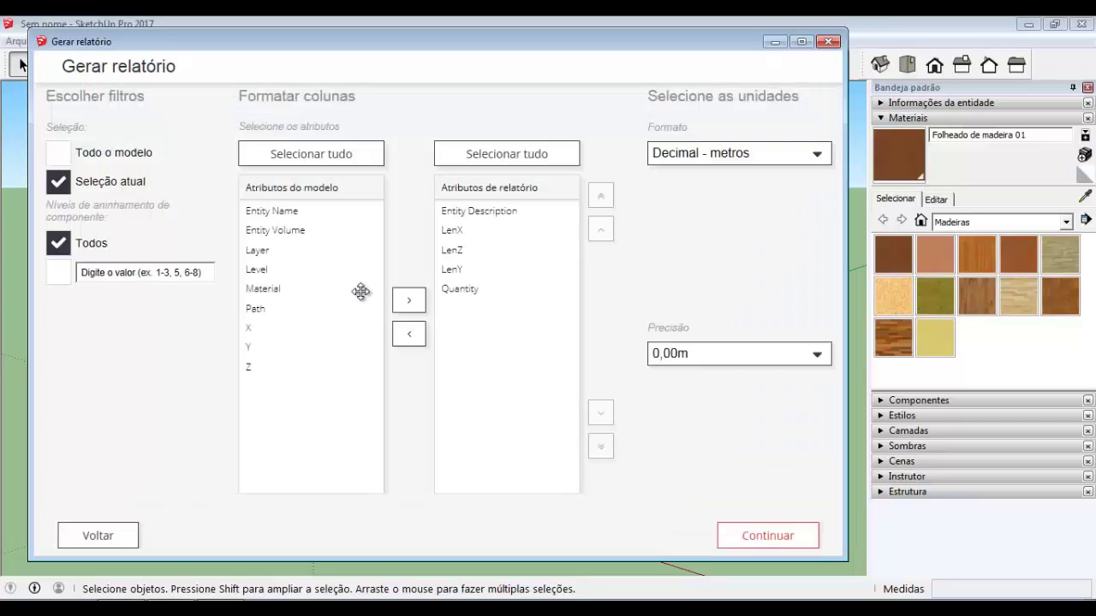
left_click(480, 213)
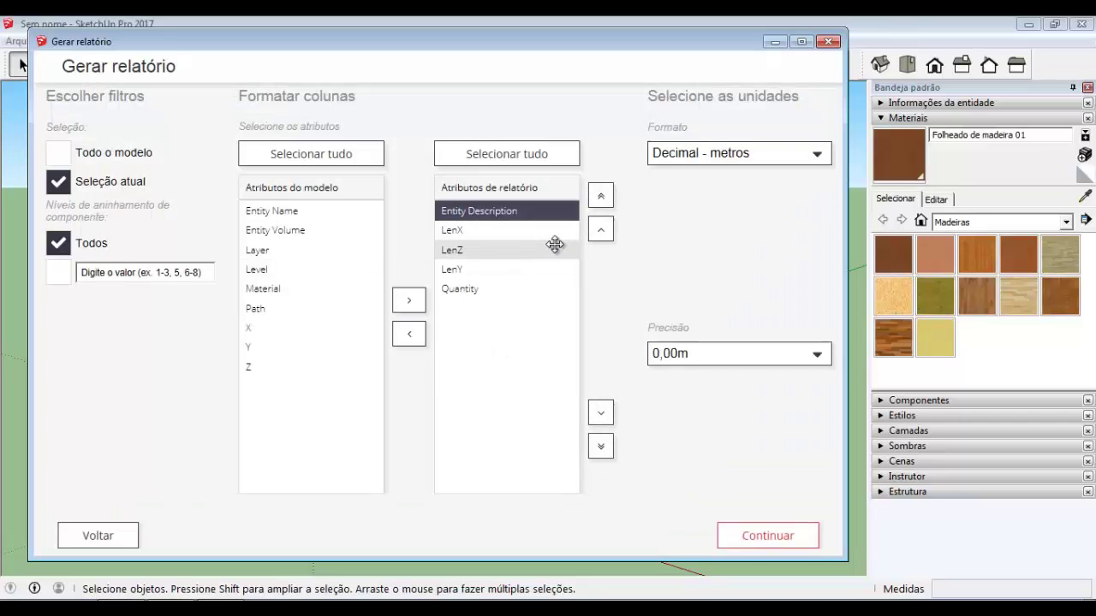
left_click(409, 334)
left_click(758, 546)
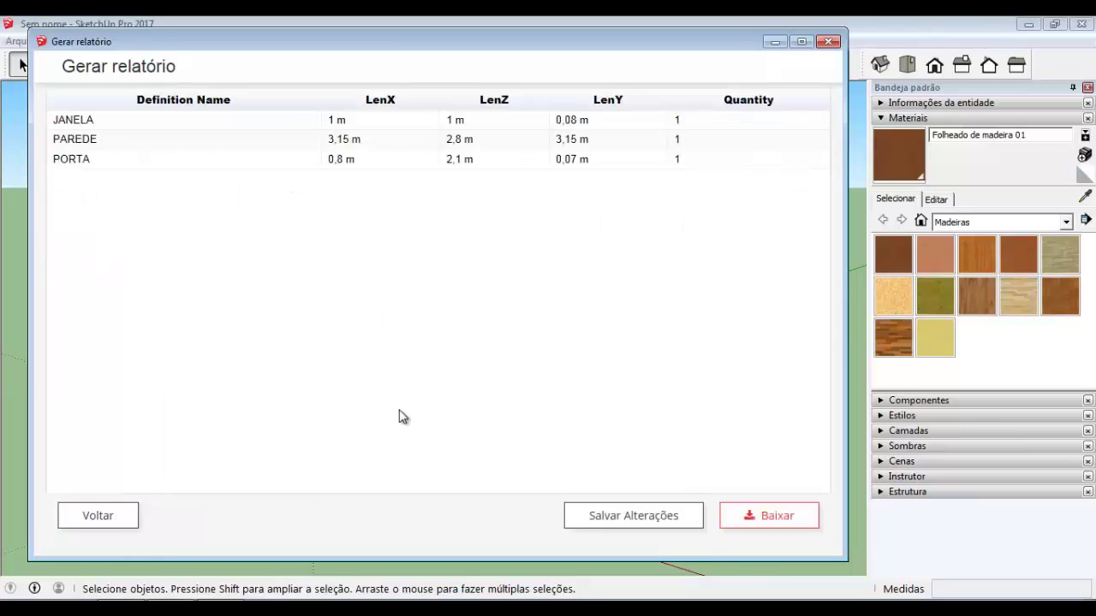
Inspect the JANELA and PAREDE dimension values, including PAREDE's 2,8 m LenZ
double_click(343, 124)
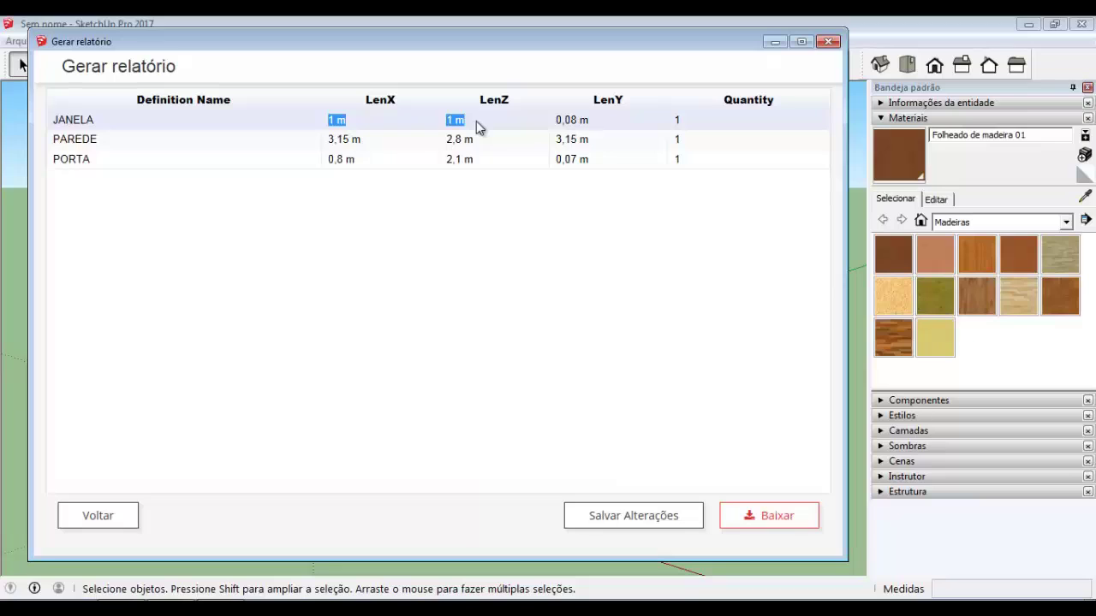
left_click_drag(476, 121, 582, 125)
left_click(678, 121)
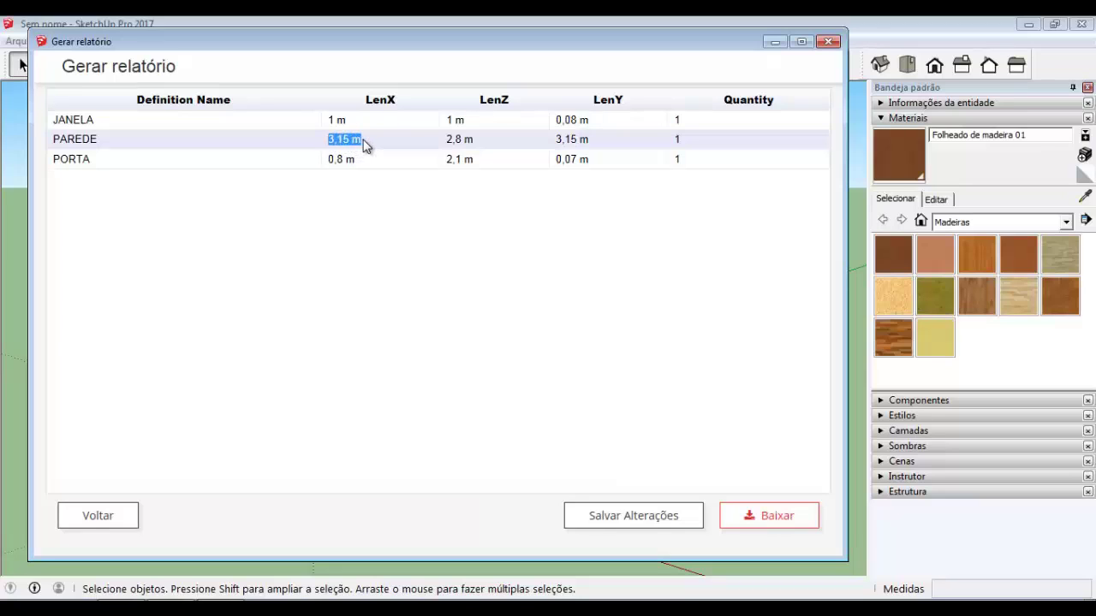
left_click(330, 145)
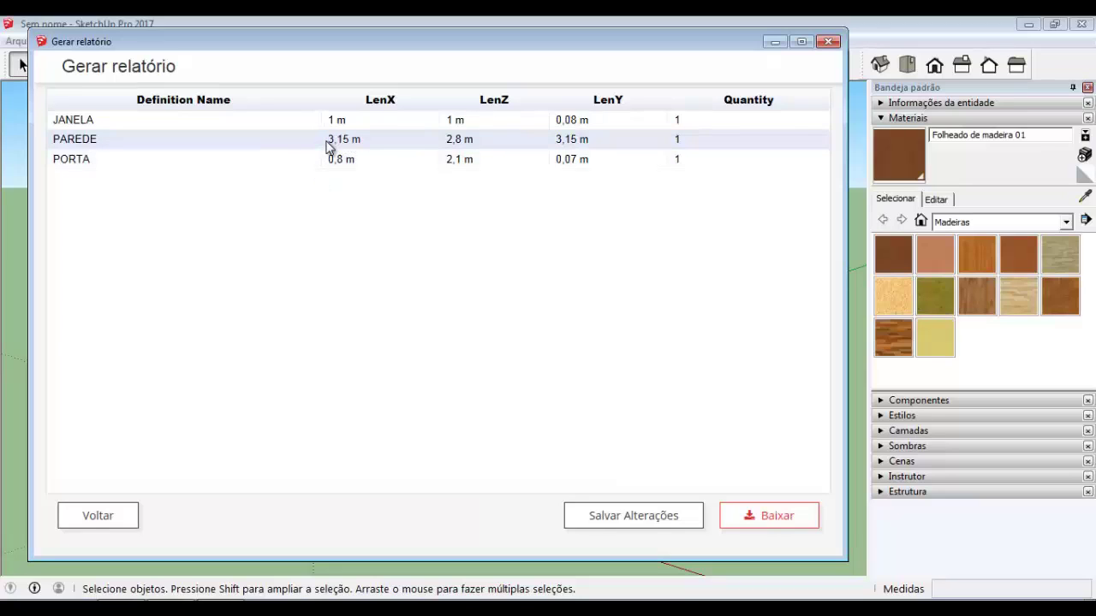
left_click_drag(443, 141, 496, 146)
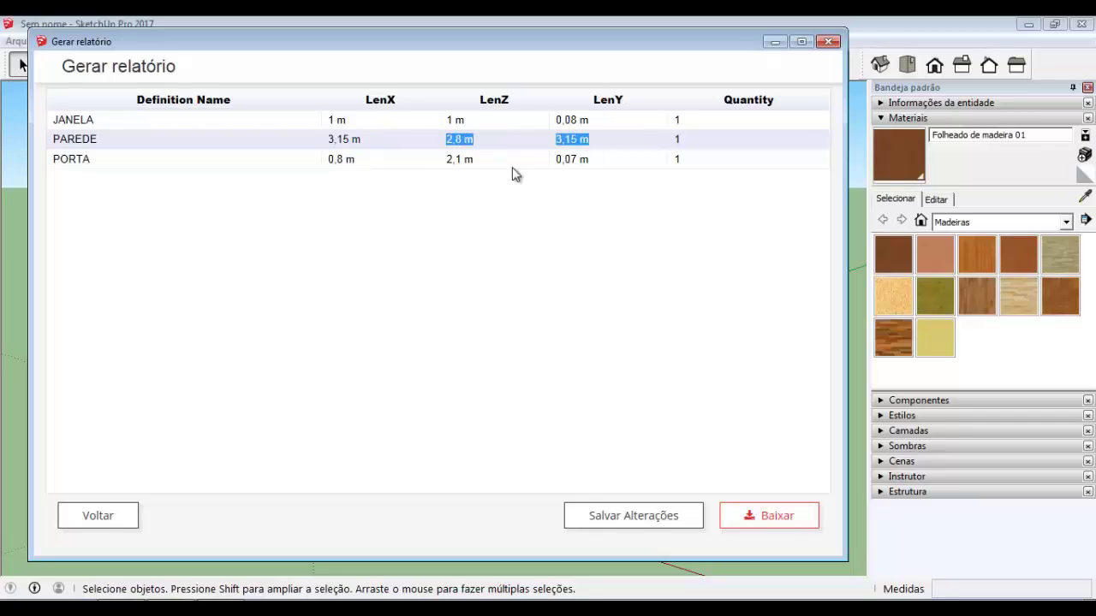
left_click_drag(324, 146, 685, 141)
left_click(441, 229)
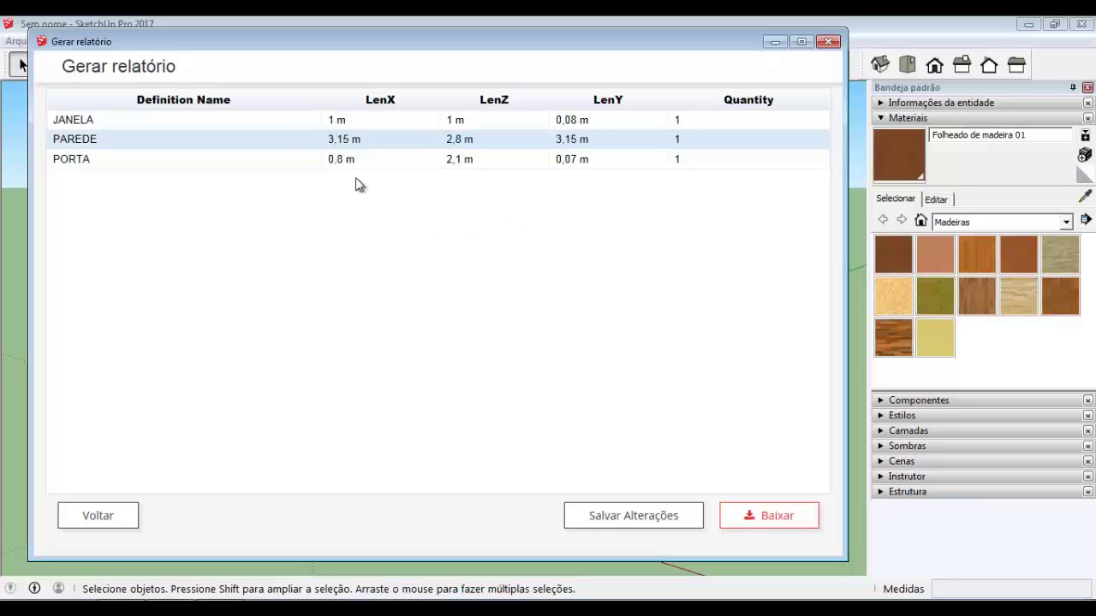
left_click_drag(321, 142, 682, 141)
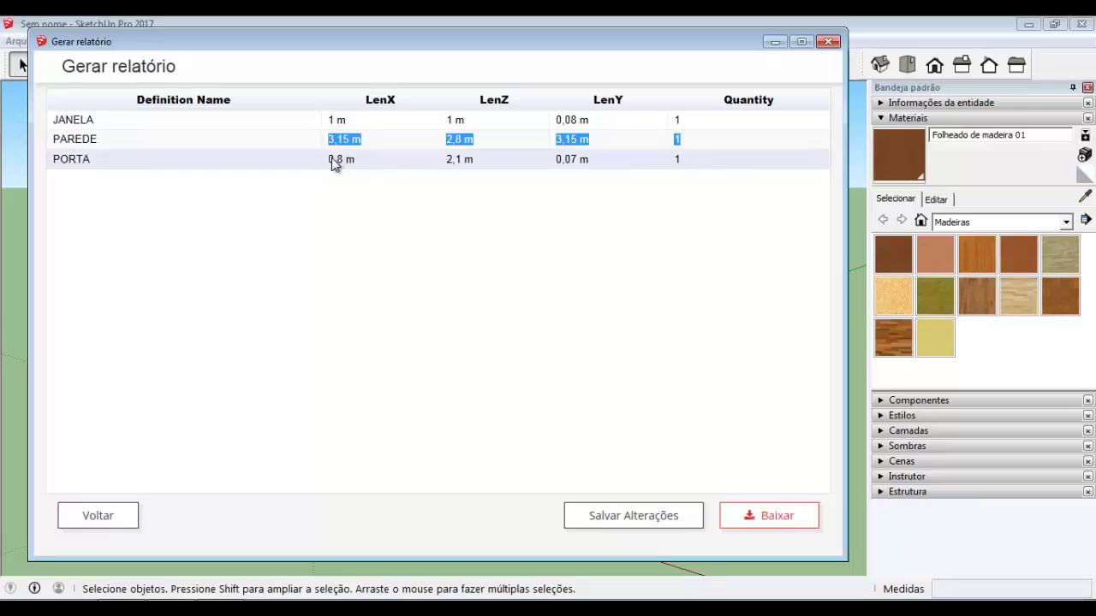
Check PORTA's values (0,8 m, 2,1 m, 0,07 m) and return to the setup page
left_click_drag(330, 159, 379, 161)
left_click_drag(446, 163, 481, 166)
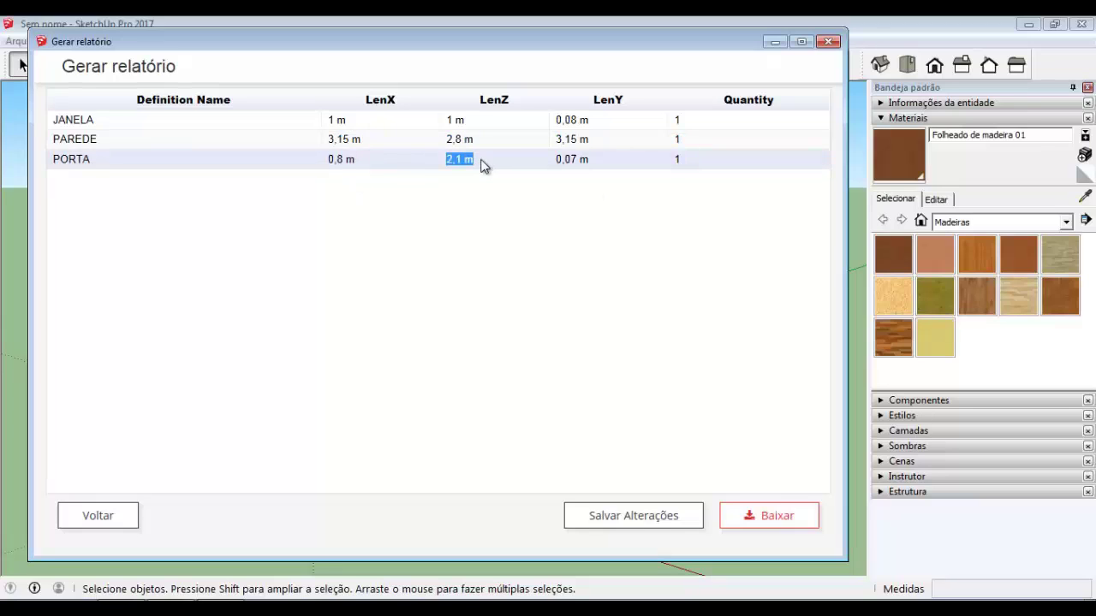
left_click_drag(557, 162, 591, 168)
left_click(526, 233)
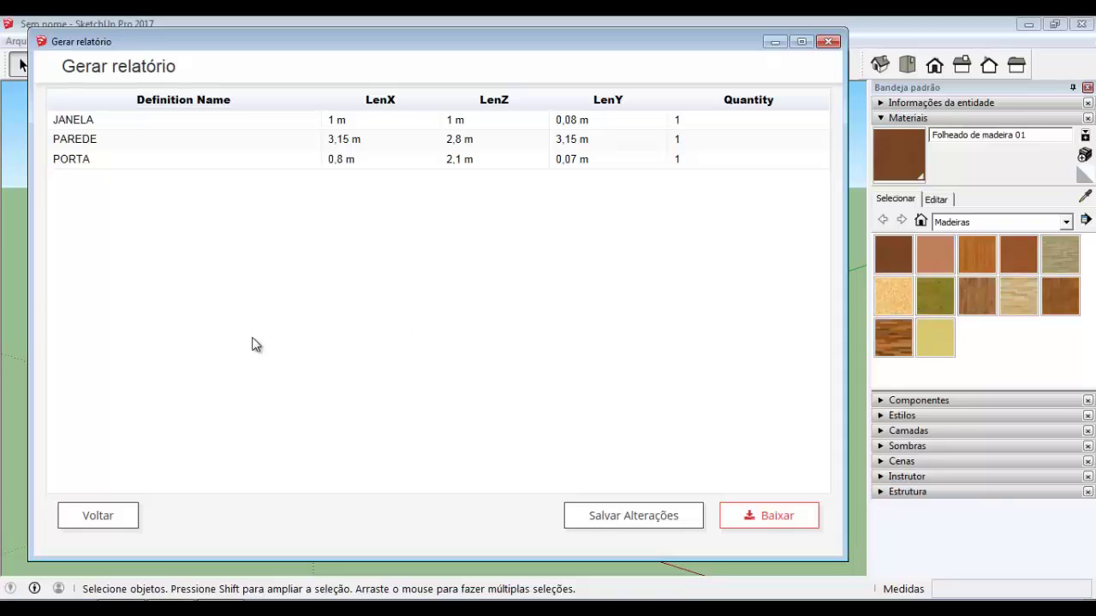
left_click(123, 517)
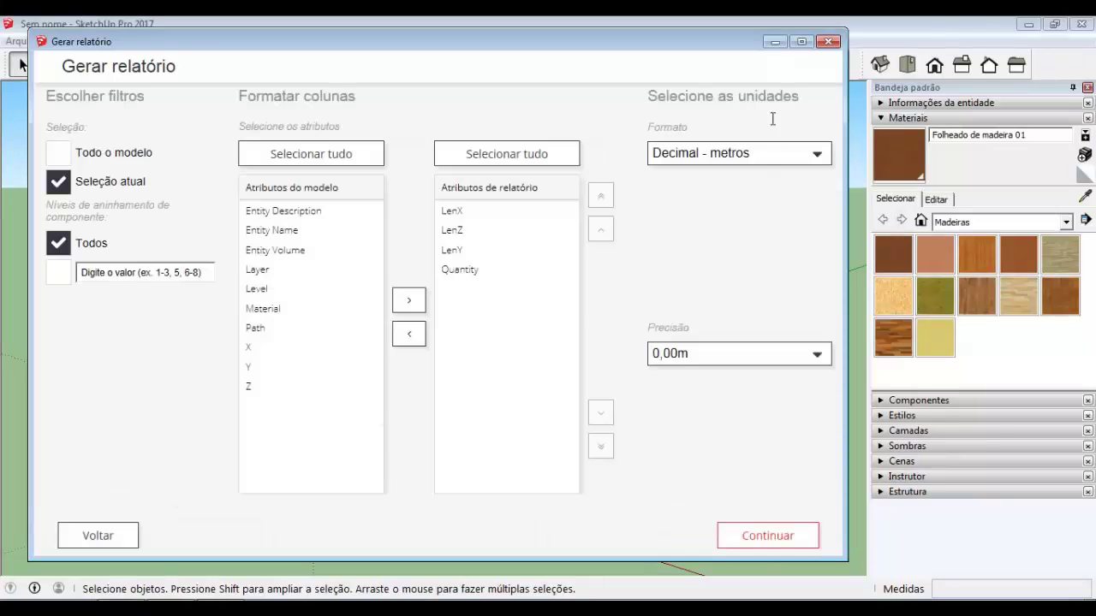
Minimize the report dialog, open the house group and select the side wall's bottom edge
left_click(775, 42)
middle_click_drag(643, 189, 495, 452)
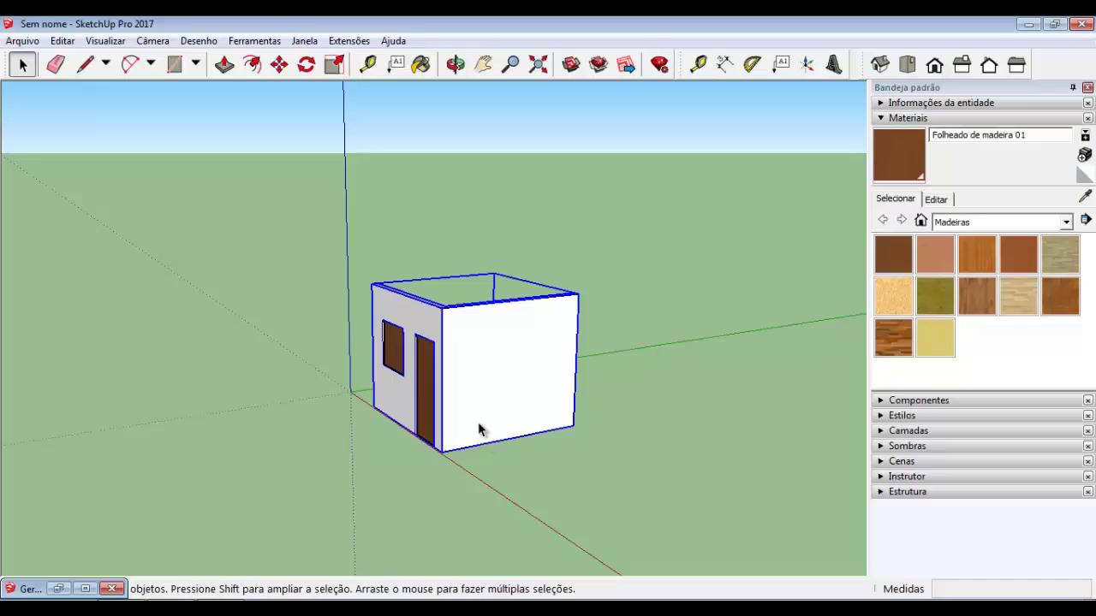
double_click(480, 429)
scroll(500, 449, "up", 2)
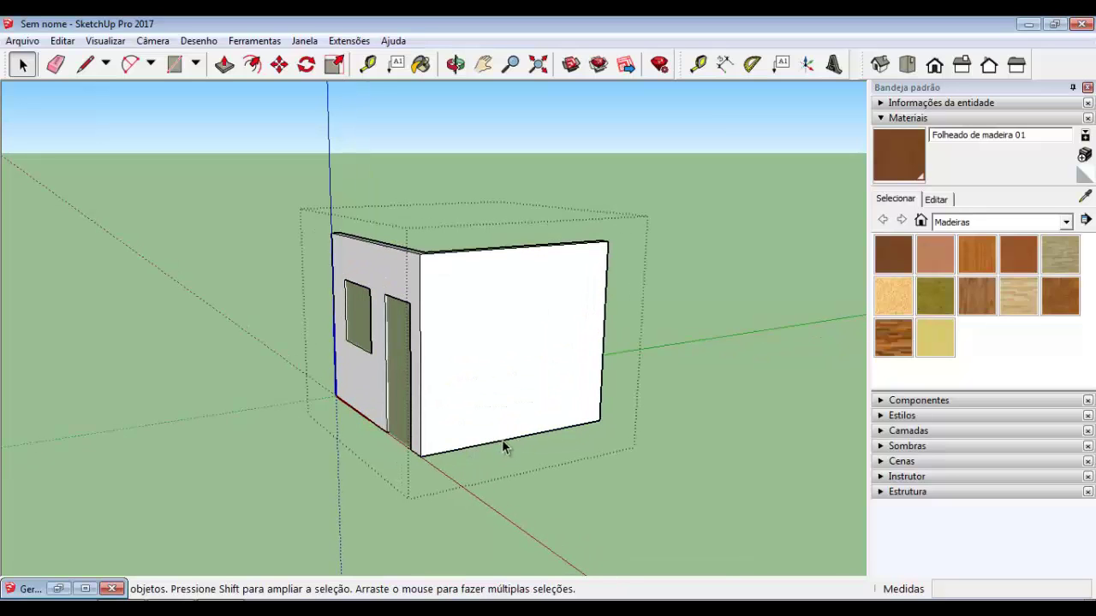
left_click(503, 441)
scroll(503, 437, "down", 2)
Copy the bottom edge upward twice, at 1,1 m and 2,1 m
middle_click_drag(504, 434, 477, 445)
scroll(472, 450, "up", 2)
scroll(471, 446, "up", 1)
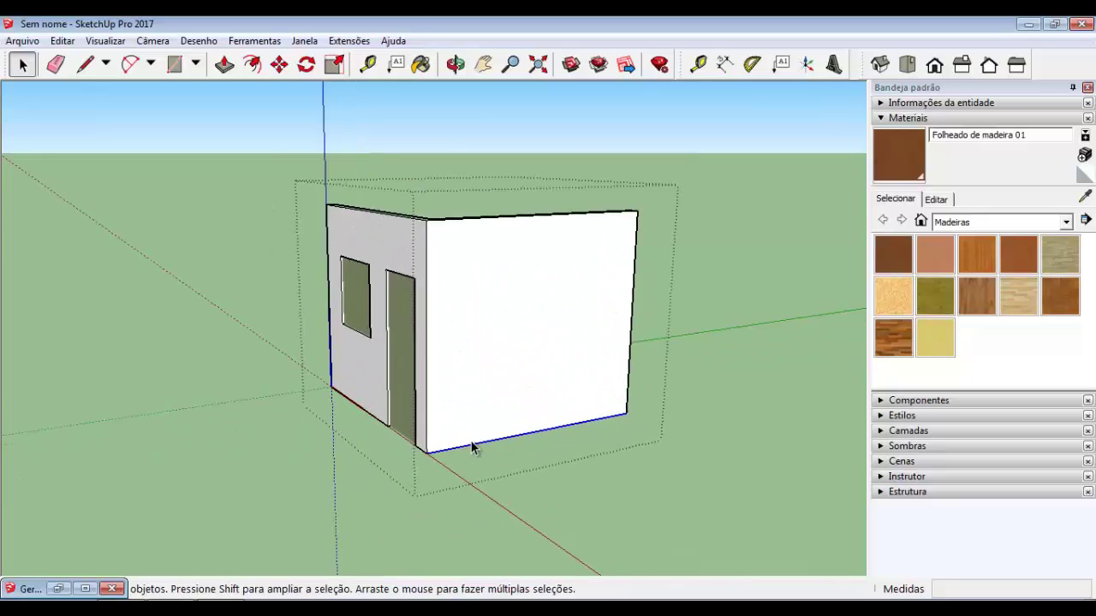
scroll(472, 447, "up", 1)
key("m")
key("ctrl")
left_click(414, 454)
type("1,1")
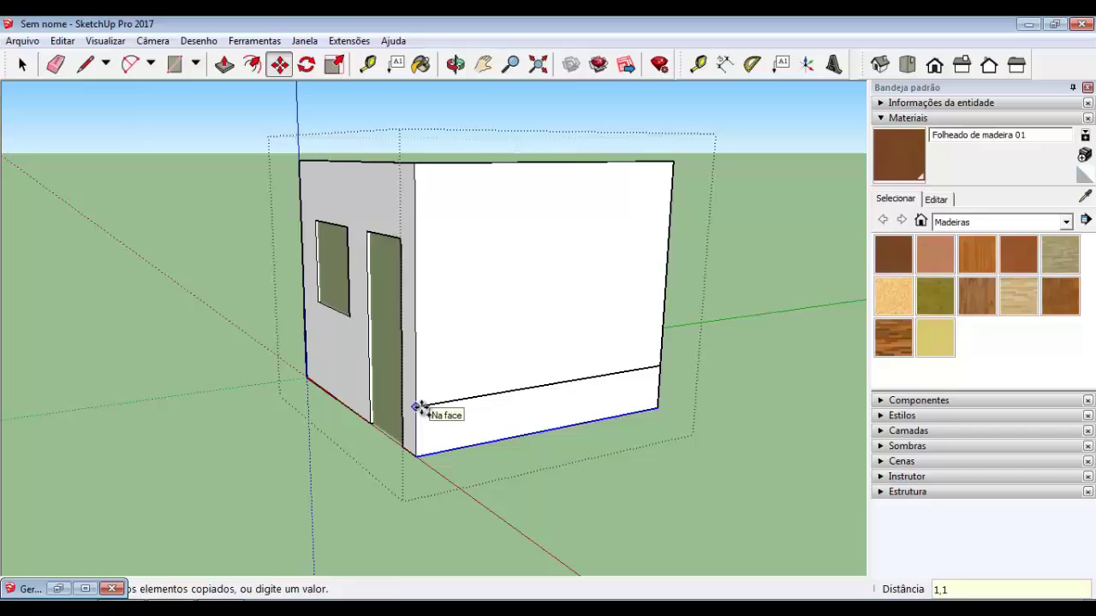
key("Return")
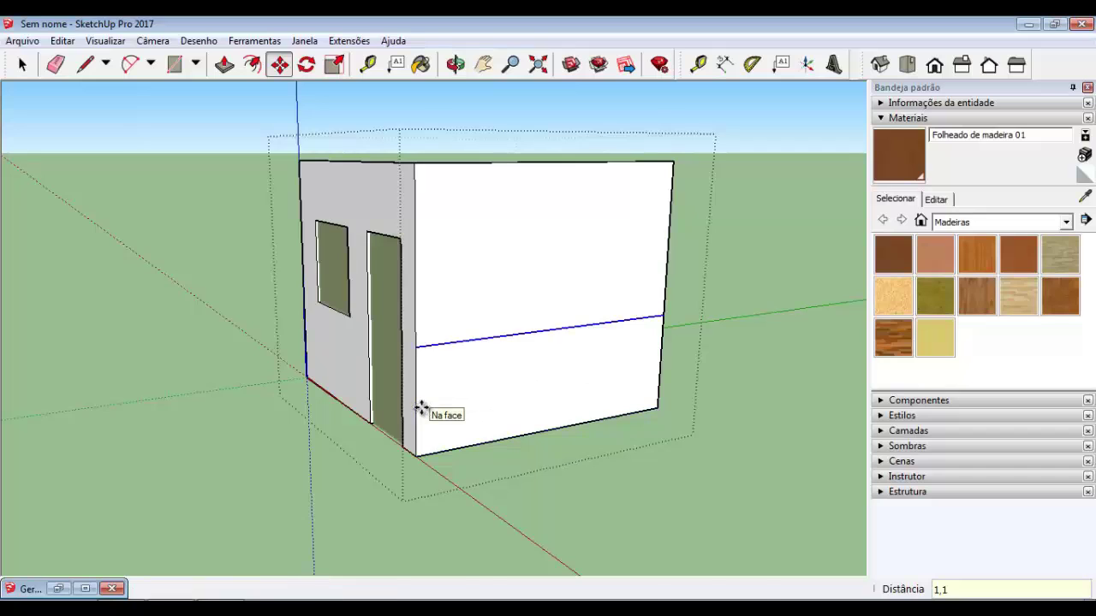
key("ctrl+t")
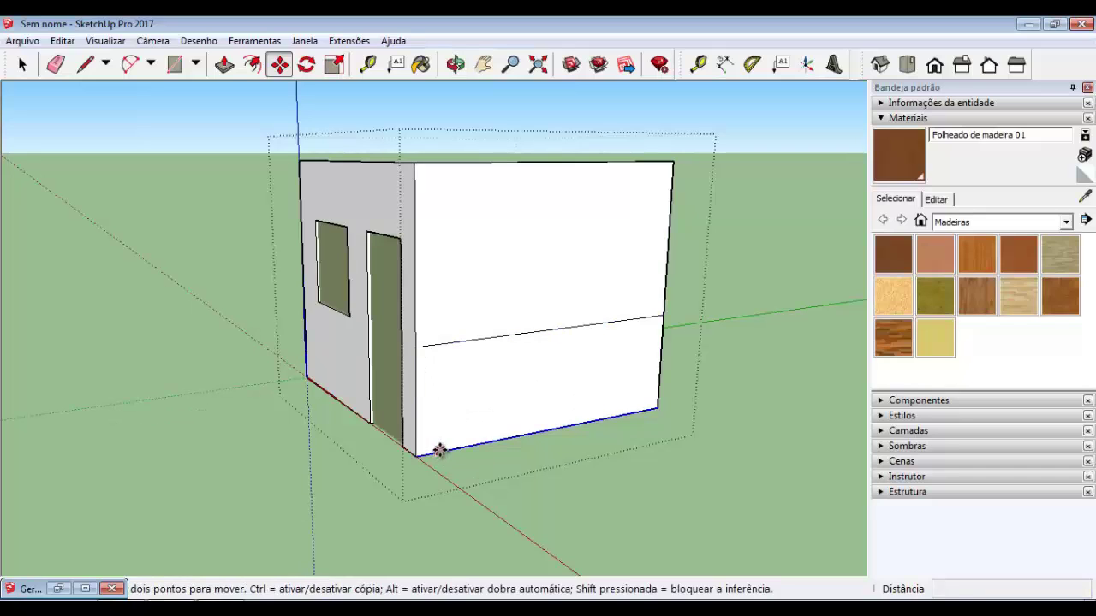
key("ctrl")
left_click(439, 452)
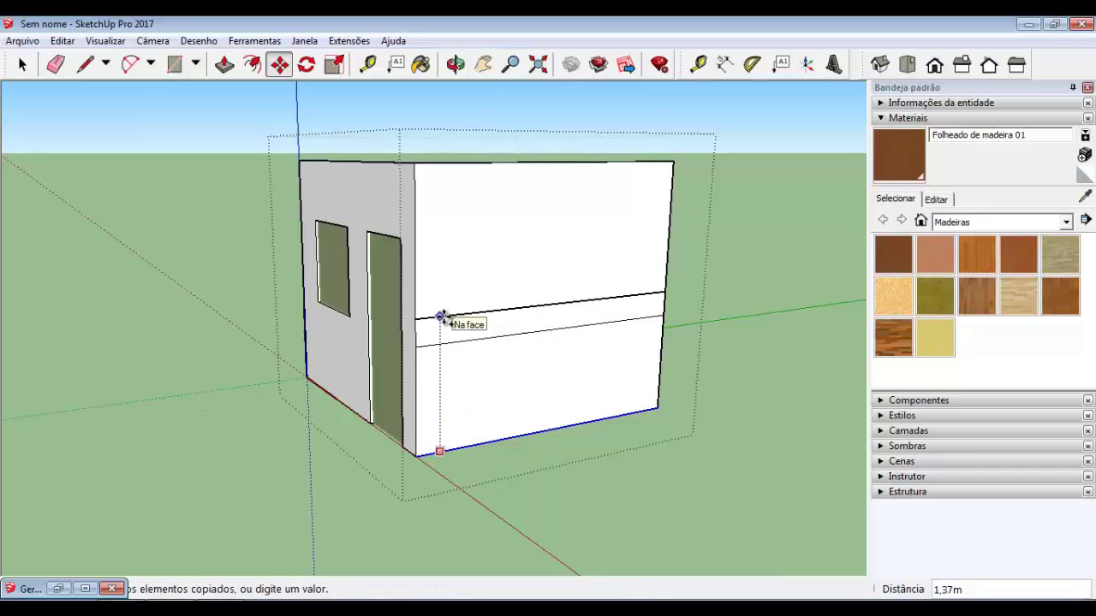
type("1")
key("Return")
Draw a vertical edge between the two horizontal lines on the wall and select it
left_click(85, 64)
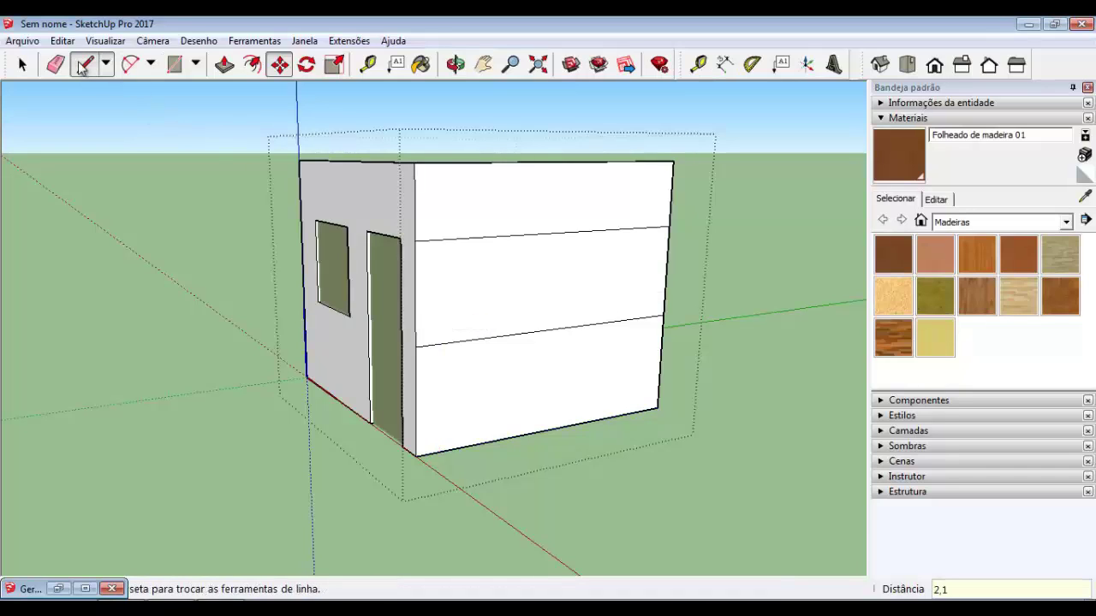
left_click(553, 233)
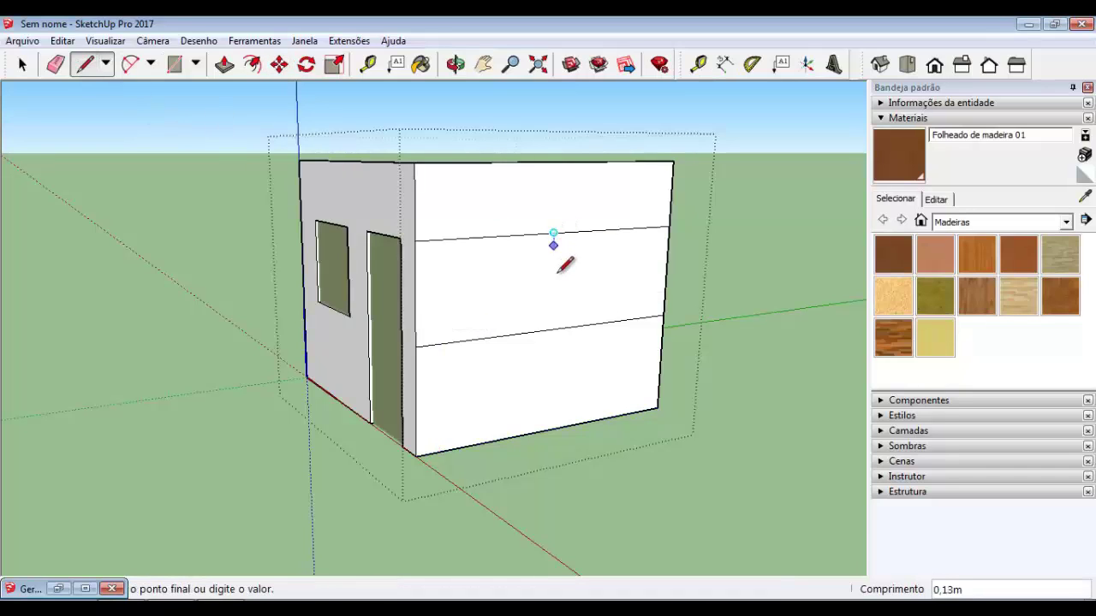
left_click(561, 328)
key("space")
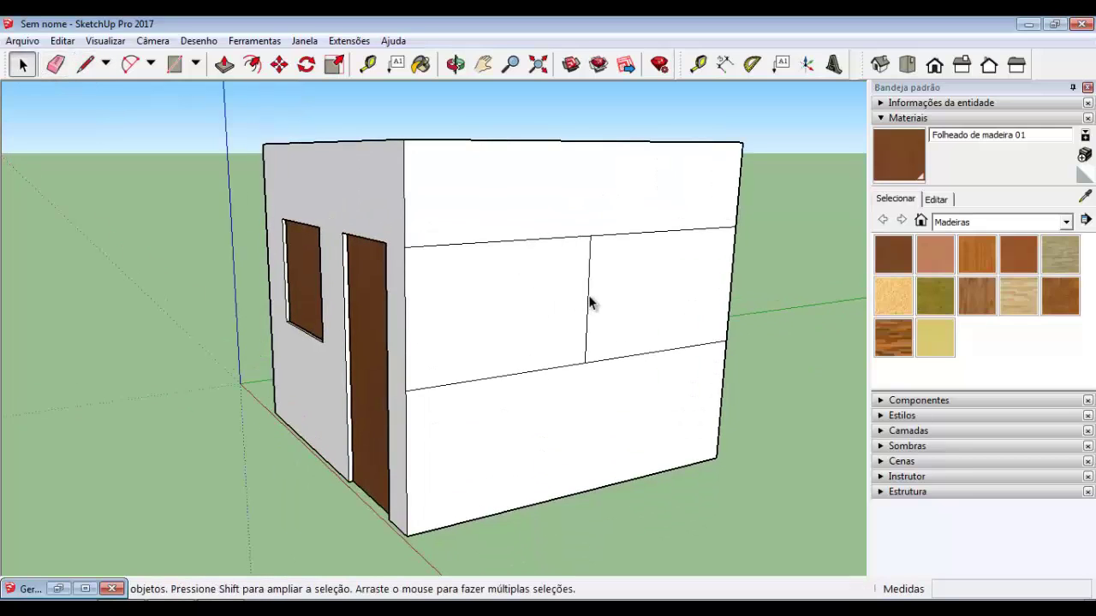
triple_click(589, 301)
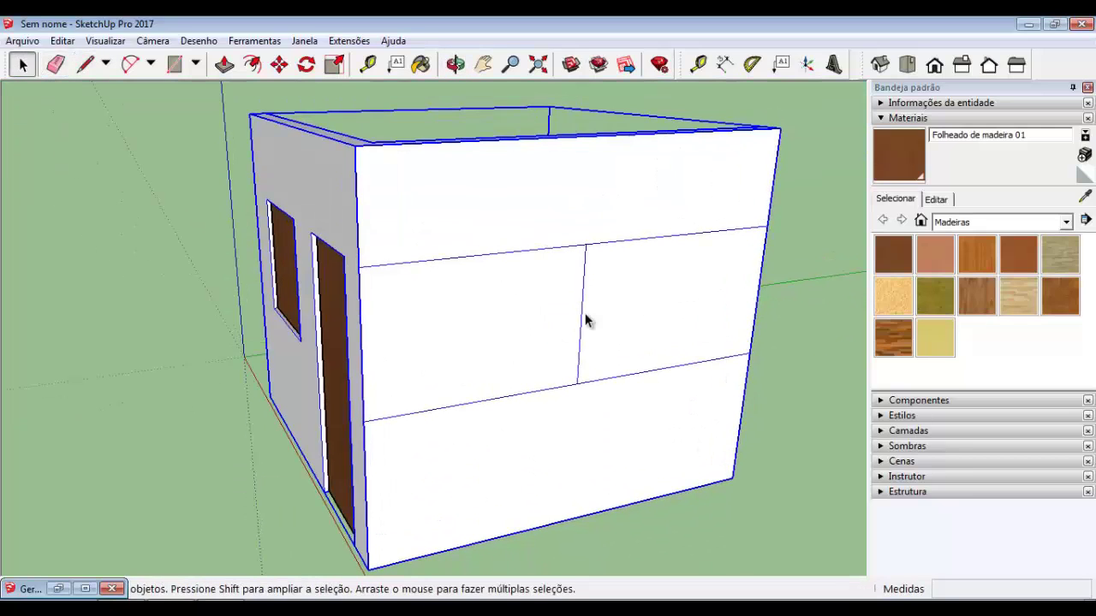
left_click(583, 320, "shift")
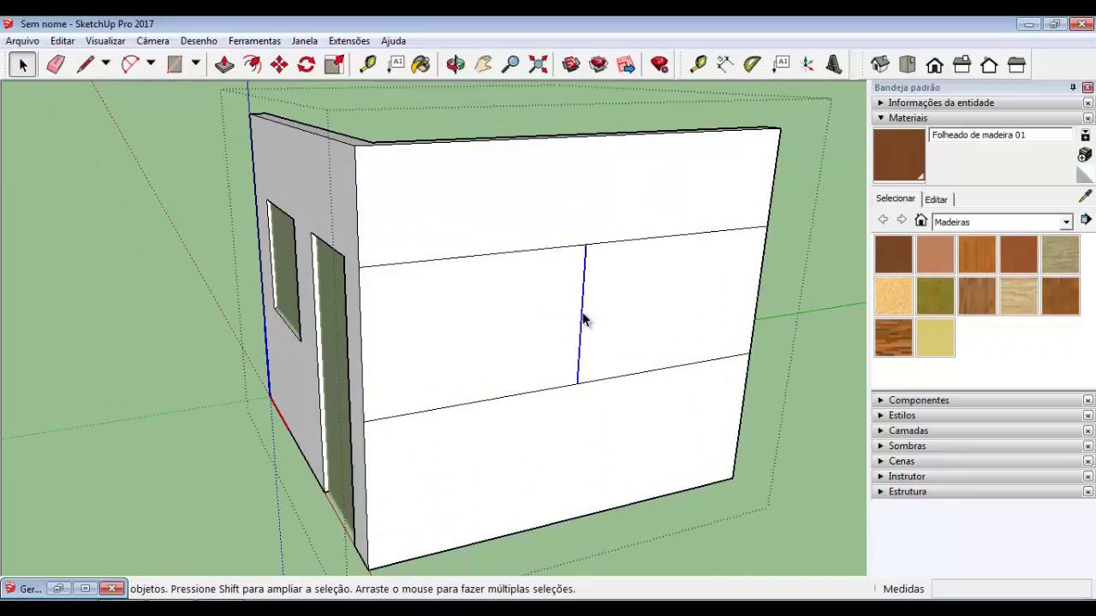
Copy the vertical edge 1 m sideways to outline a square
key("m")
left_click(586, 246)
key("ctrl")
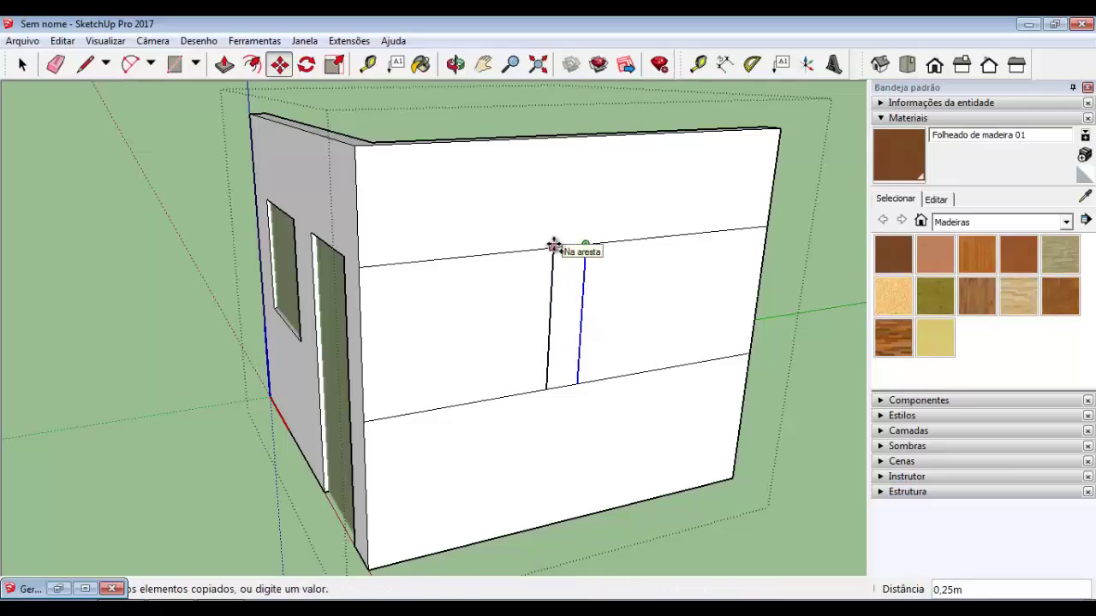
key("Return")
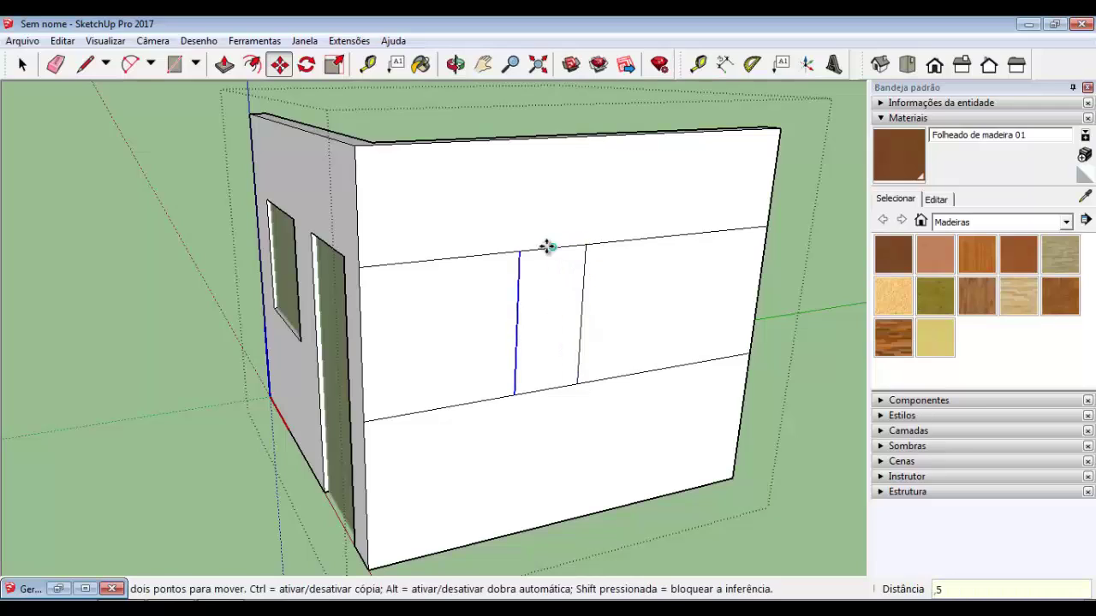
left_click(552, 247)
type("1")
key("Return")
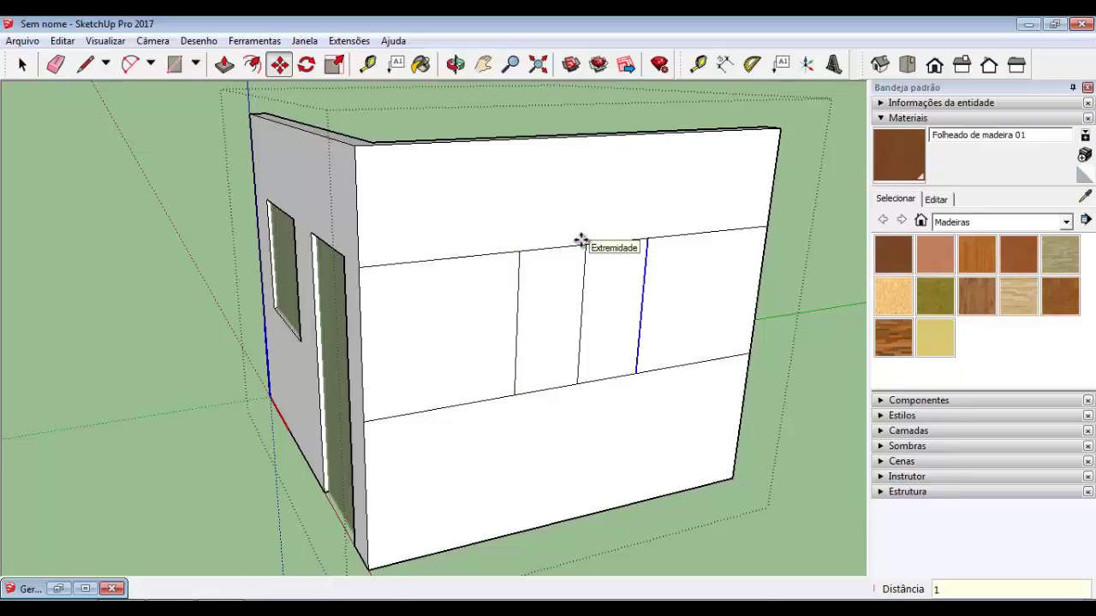
Erase the extra horizontal and vertical edge segments around the square
left_click(55, 65)
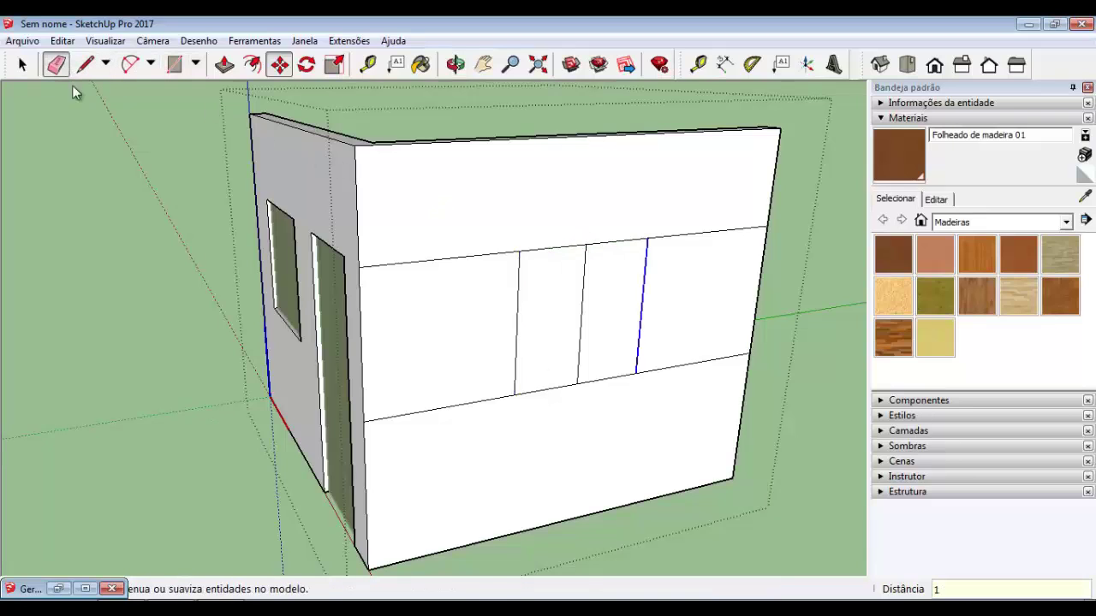
left_click(428, 410)
left_click_drag(444, 320, 597, 278)
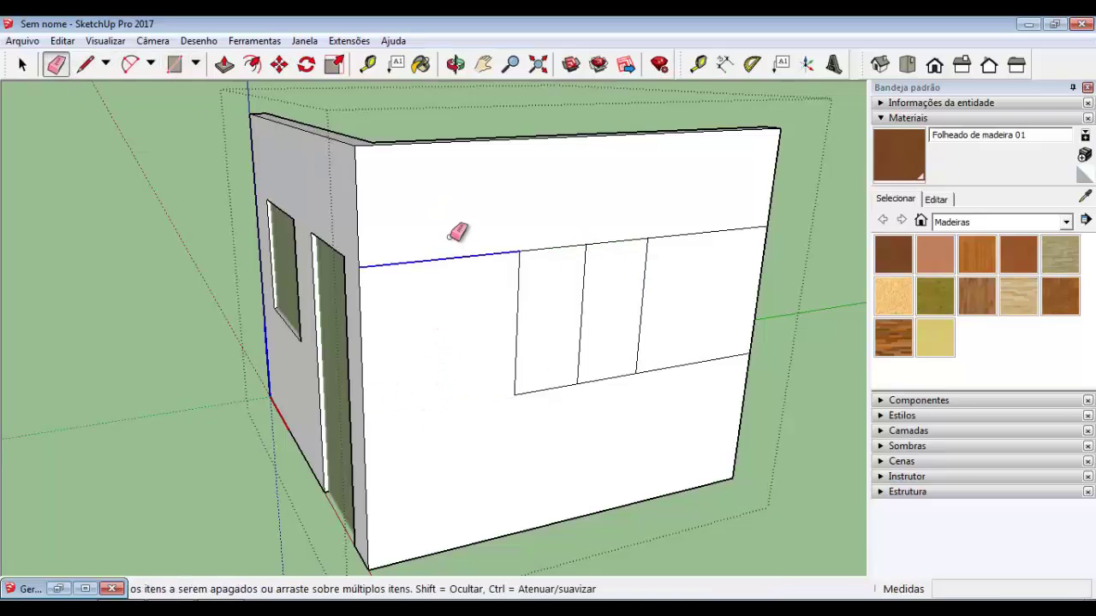
left_click(590, 294)
left_click(685, 234)
middle_click_drag(658, 309, 431, 201)
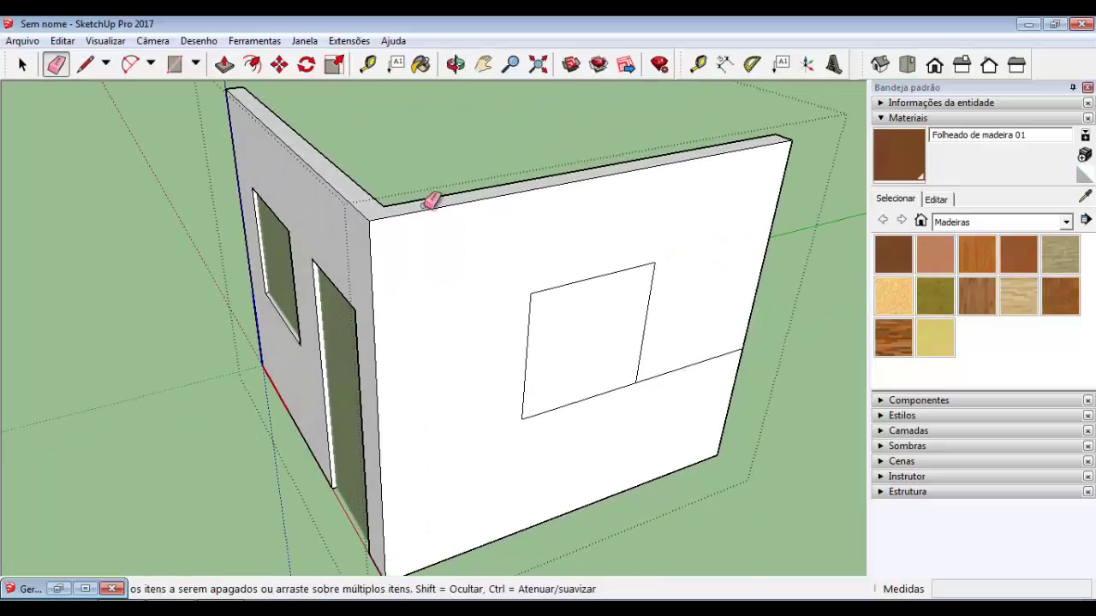
Push the square through the wall to make the window opening, then reopen the wall group
left_click(224, 64)
left_click(570, 310)
left_click(494, 196)
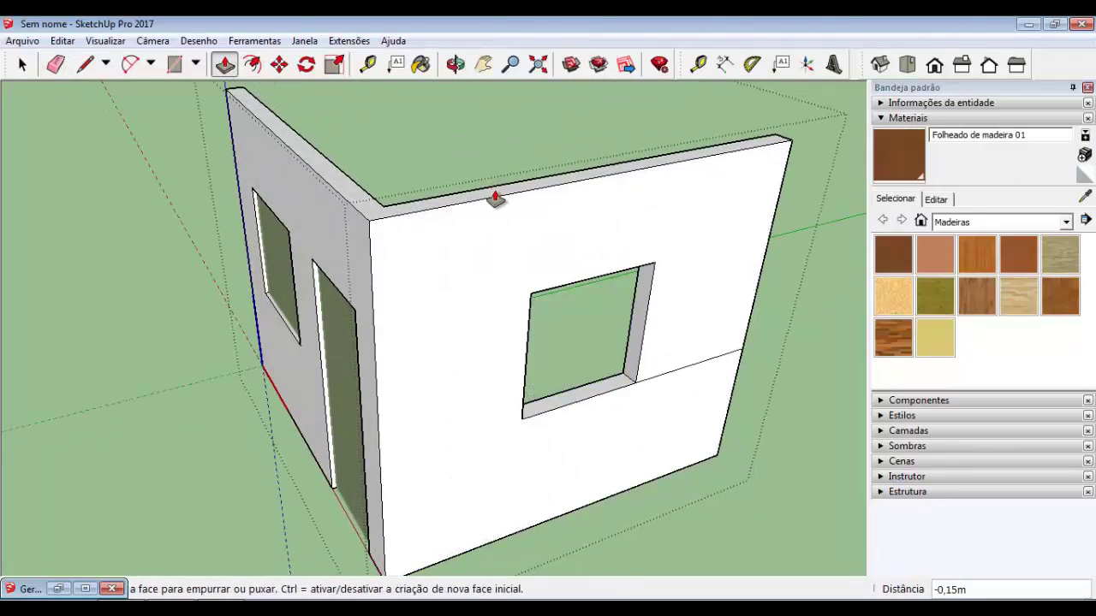
scroll(602, 215, "down", 3)
left_click(24, 65)
left_click(169, 190)
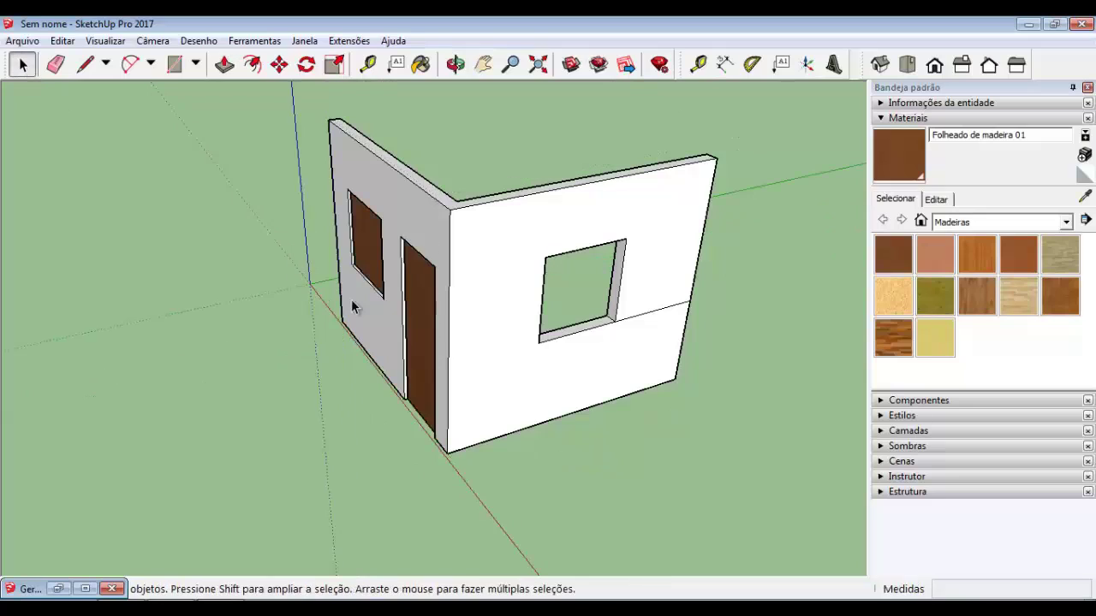
double_click(654, 311)
Copy the wooden window panel to a spot left of the walls
left_click(653, 317)
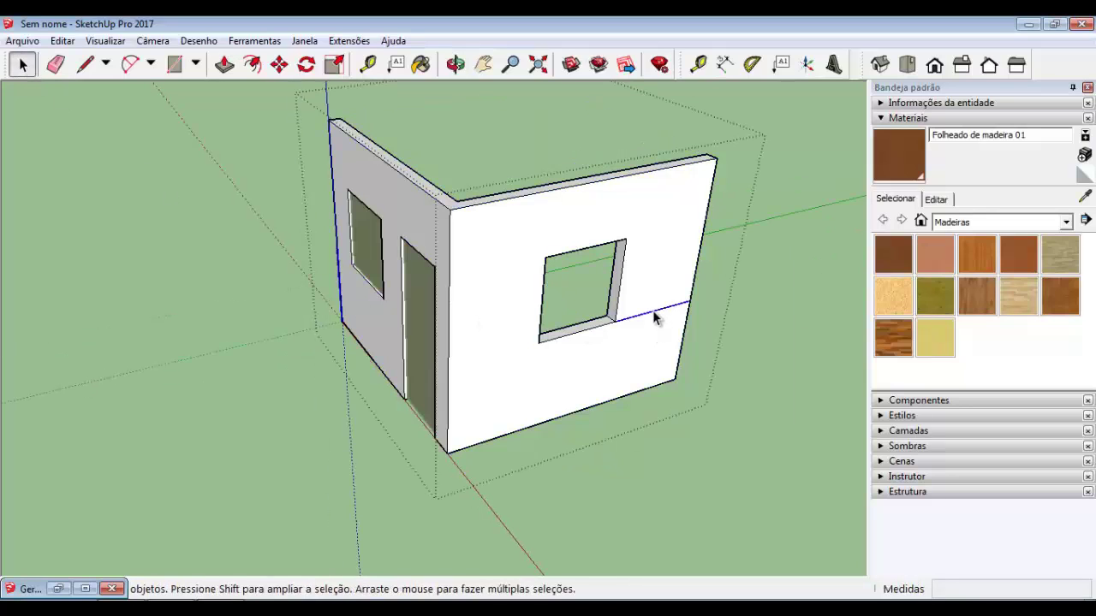
left_click(366, 390)
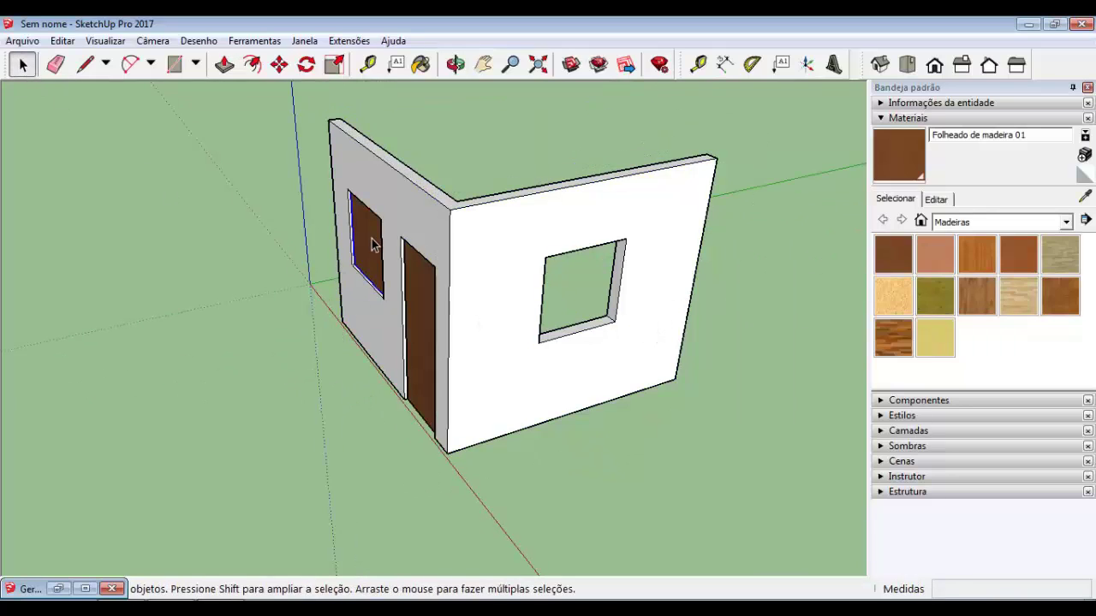
key("m")
left_click(354, 283)
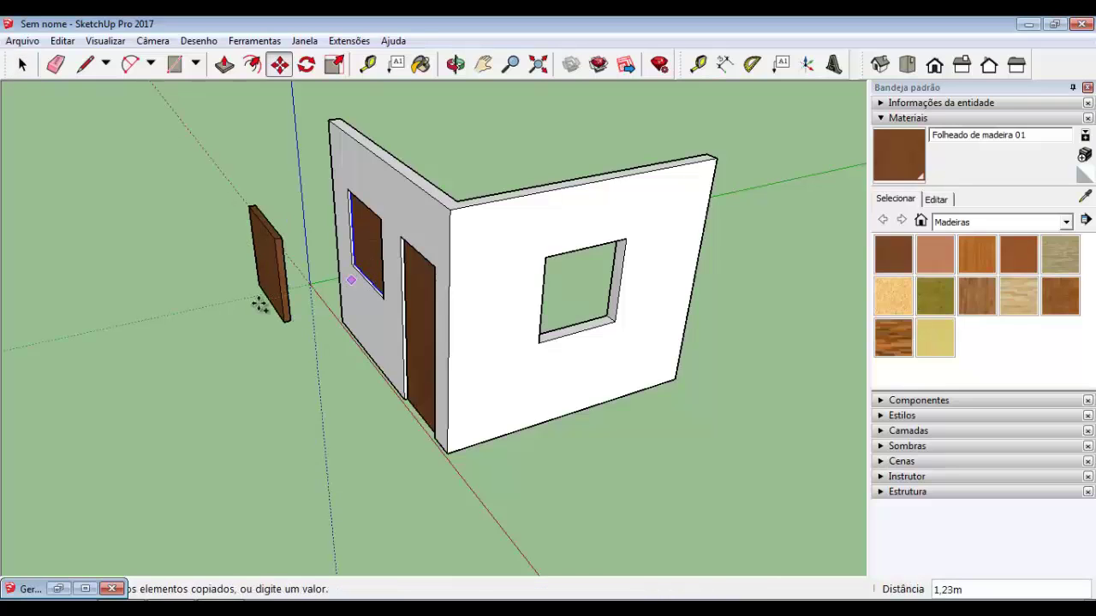
left_click(257, 291)
scroll(266, 257, "up", 2)
Rotate the panel copy 90° and move it into the right-wall opening
key("q")
left_click(285, 240)
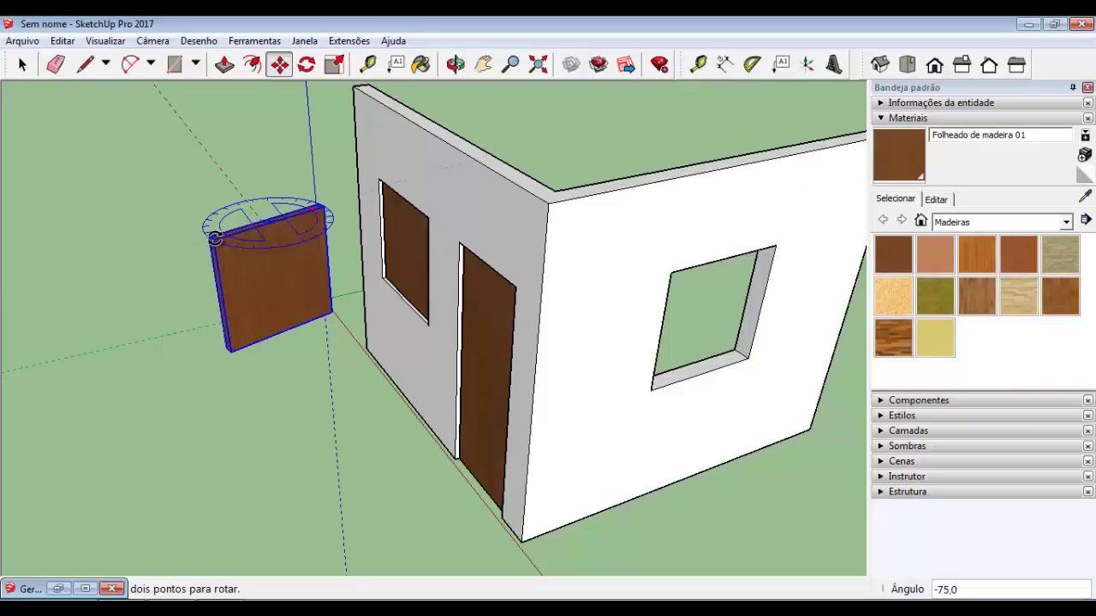
left_click(205, 248)
key("m")
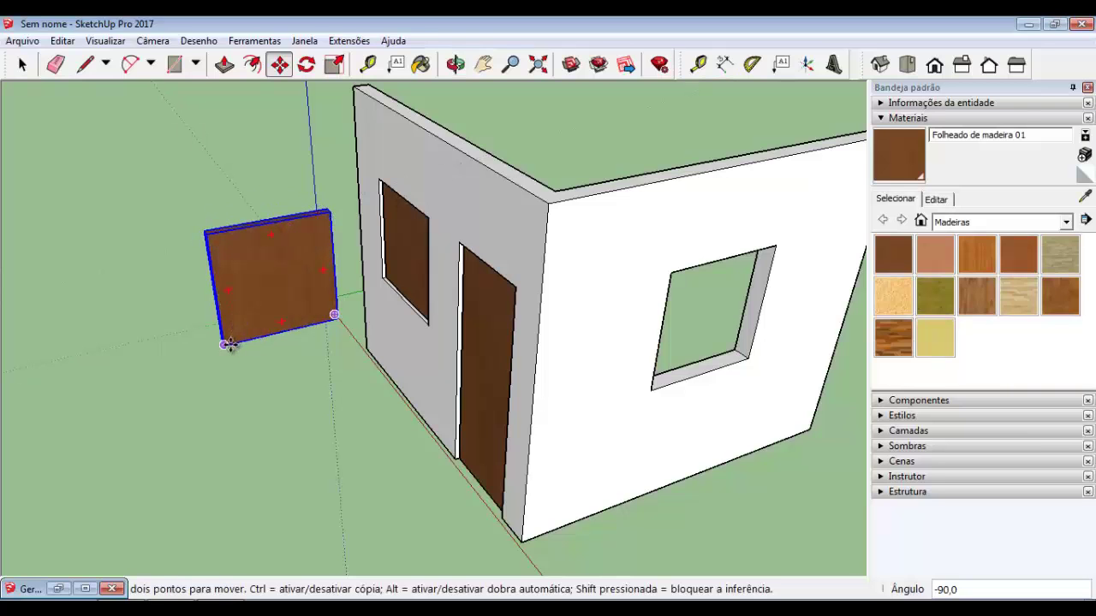
left_click(227, 345)
left_click(648, 386)
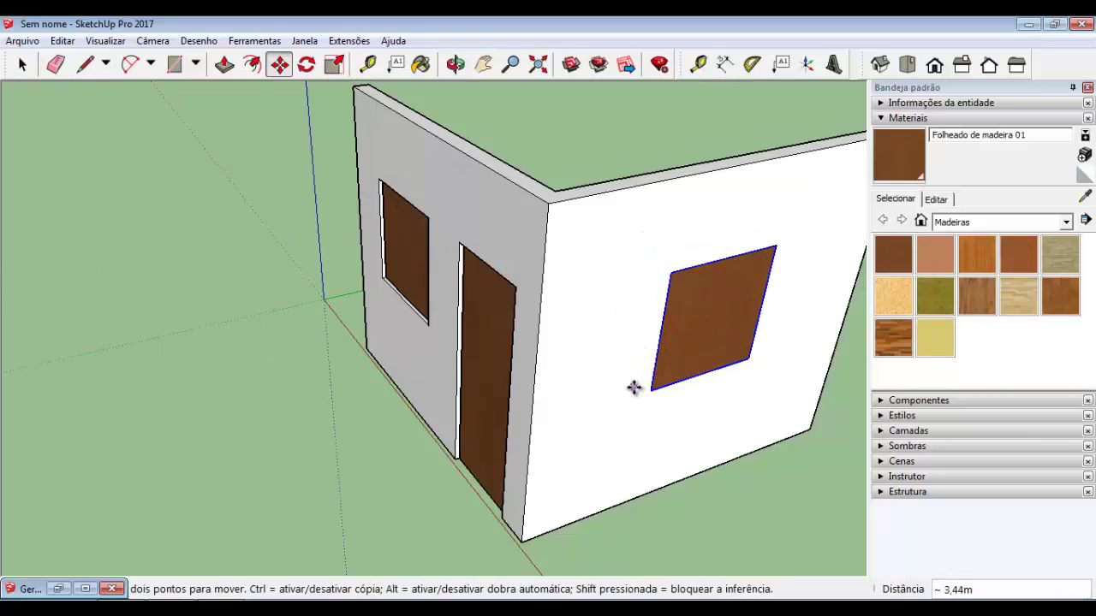
Orbit and zoom around the house to check how the panel fits the opening
mouse_move(633, 386)
middle_mouse_down()
mouse_move(657, 302)
mouse_move(562, 311)
mouse_move(626, 326)
mouse_move(612, 247)
middle_mouse_up()
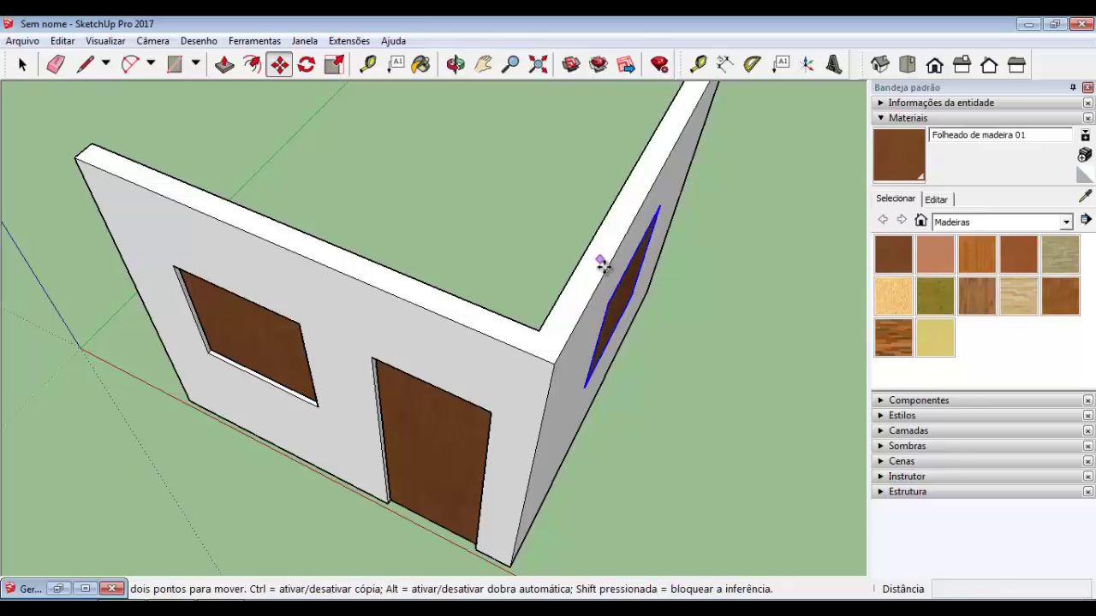
middle_click_drag(599, 282, 587, 232)
scroll(566, 235, "up", 3)
scroll(566, 235, "up", 3)
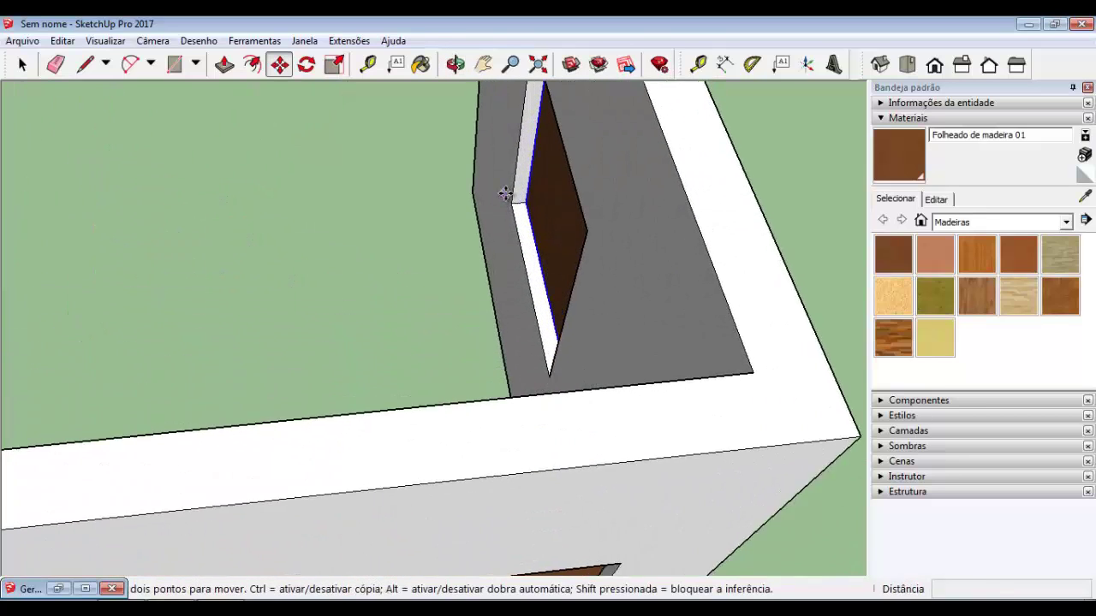
scroll(505, 191, "up", 3)
scroll(511, 196, "up", 2)
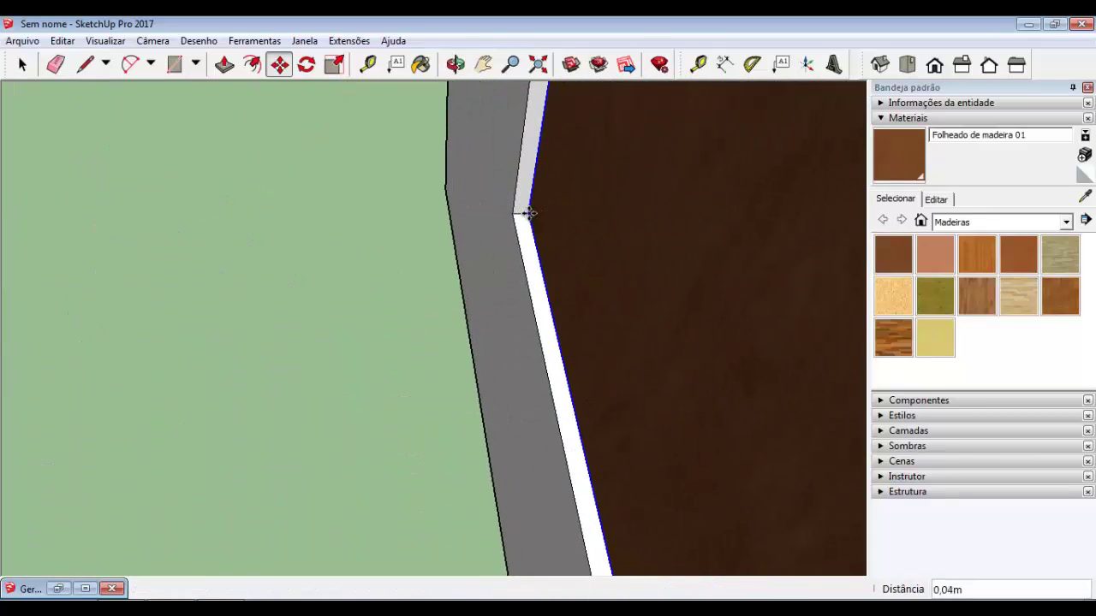
scroll(528, 213, "down", 3)
scroll(343, 163, "down", 5)
left_click(21, 65)
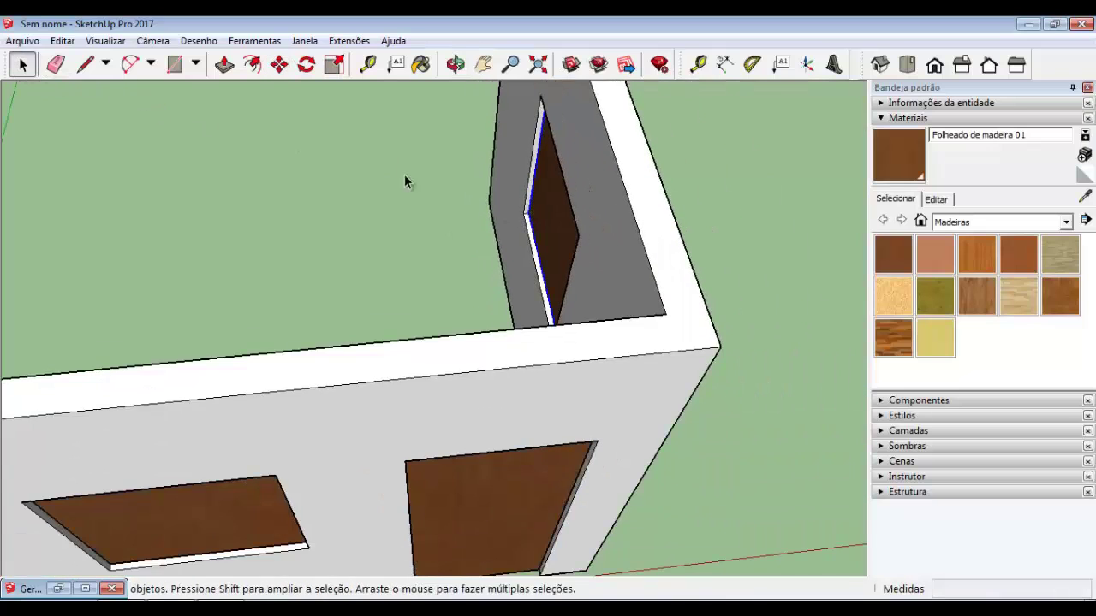
middle_click_drag(405, 173, 403, 205)
scroll(522, 319, "down", 5)
mouse_move(521, 320)
middle_mouse_down()
mouse_move(473, 298)
mouse_move(430, 390)
middle_mouse_up()
mouse_move(435, 345)
middle_mouse_down()
mouse_move(399, 411)
mouse_move(300, 339)
middle_mouse_up()
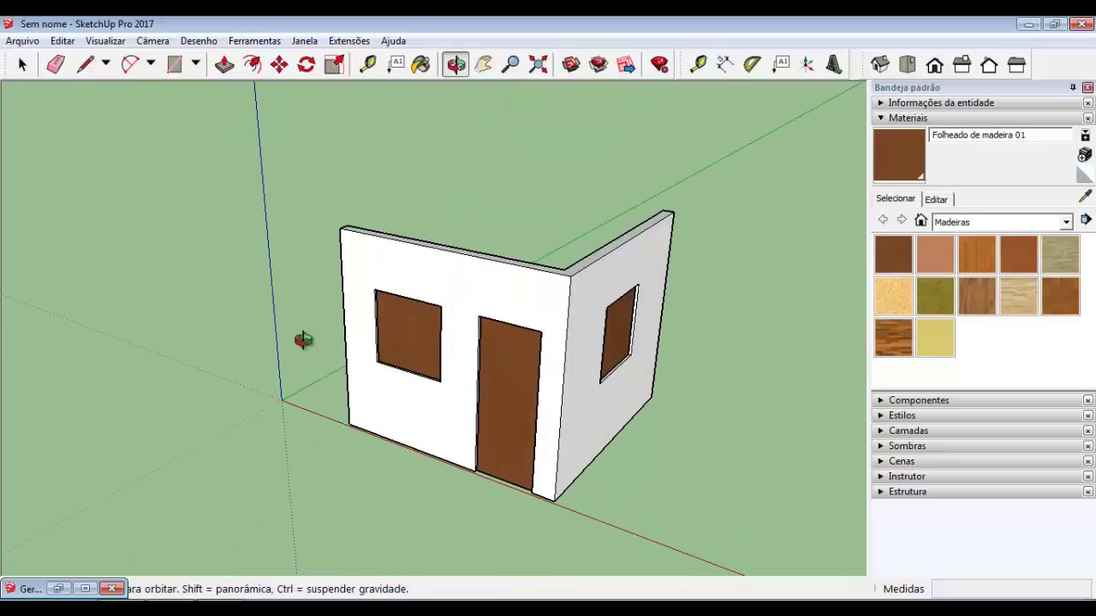
middle_click_drag(494, 389, 444, 385)
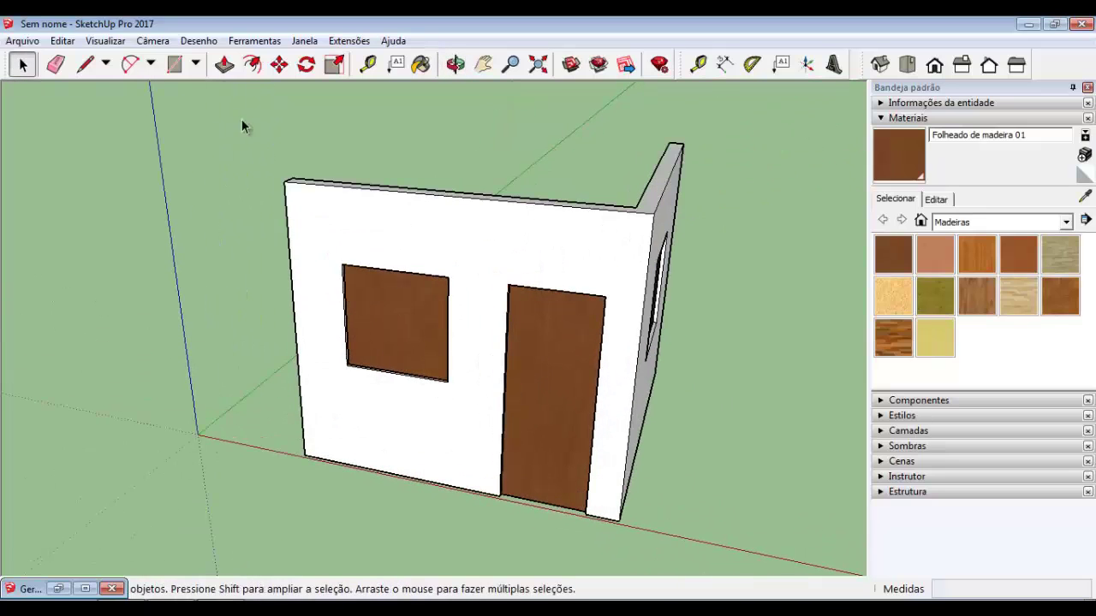
Draw a rectangle over the window on the wall face
left_click(174, 65)
scroll(328, 291, "up", 2)
left_click(345, 254)
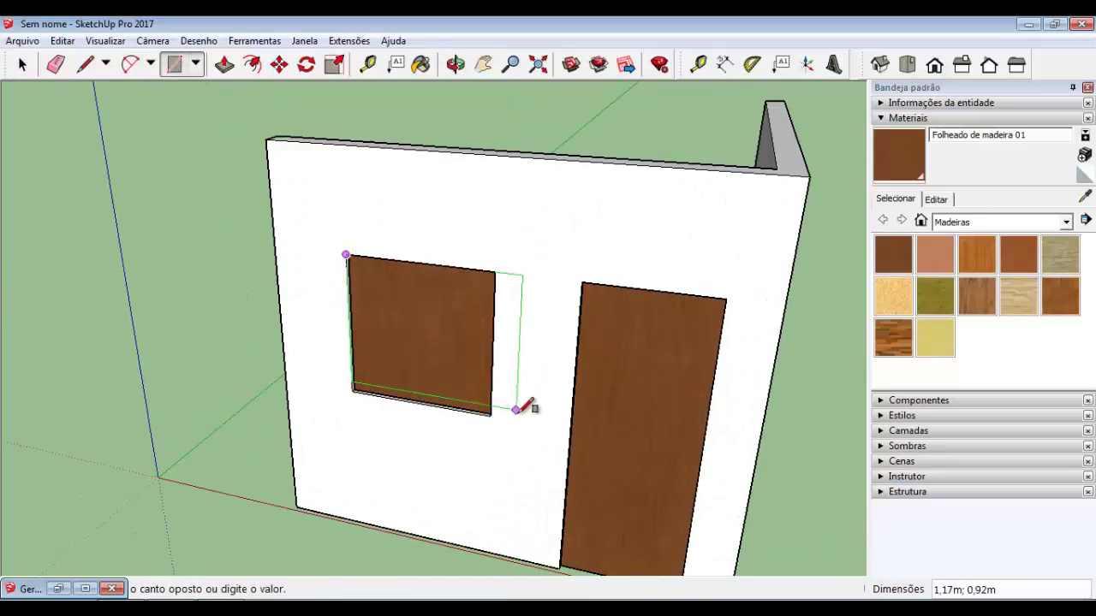
left_click(510, 412)
scroll(437, 308, "up", 2)
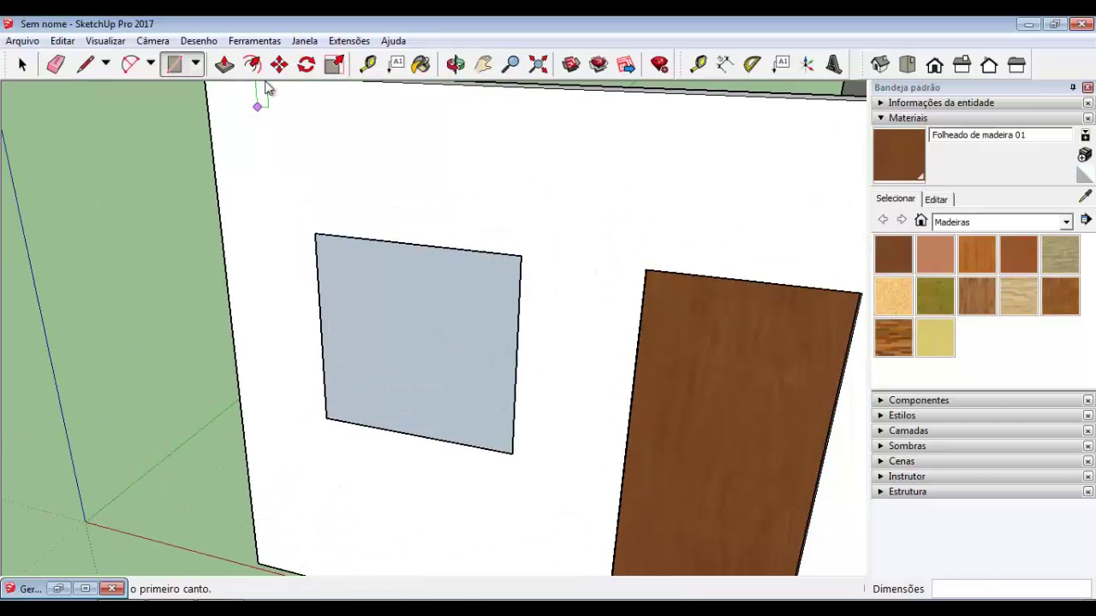
Offset the rectangle inward to outline a 0,05 m-wide window frame
left_click(337, 66)
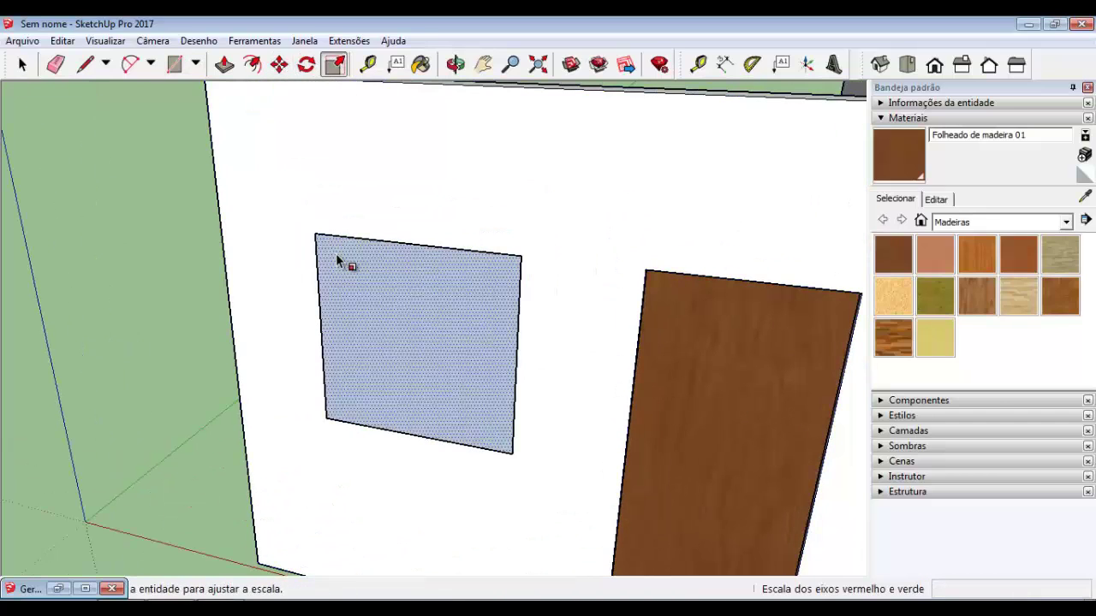
key("f")
middle_click_drag(336, 261, 438, 265, "shift")
left_click(438, 266)
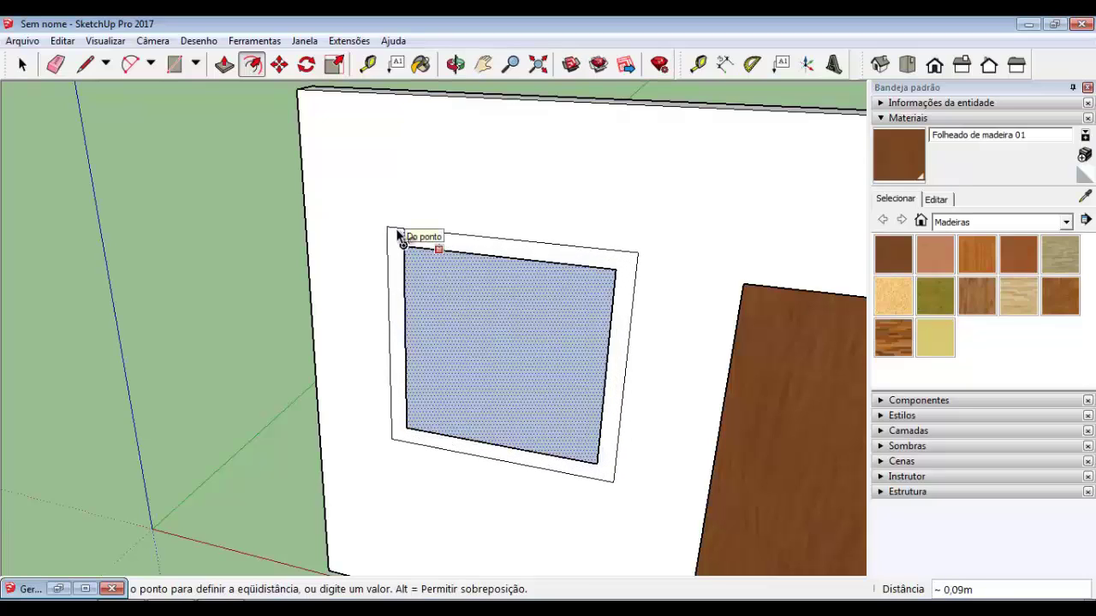
left_click(399, 238)
type(".05")
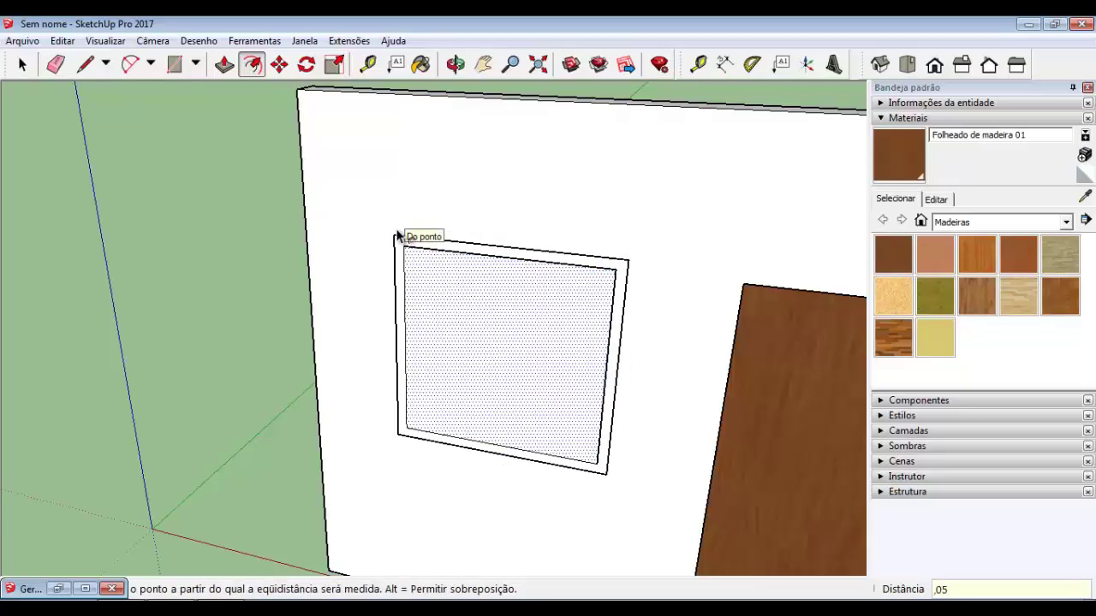
middle_click_drag(399, 238, 283, 137)
Push/Pull the window frame 0,02 out from the wall
left_click(225, 64)
scroll(402, 245, "up", 3)
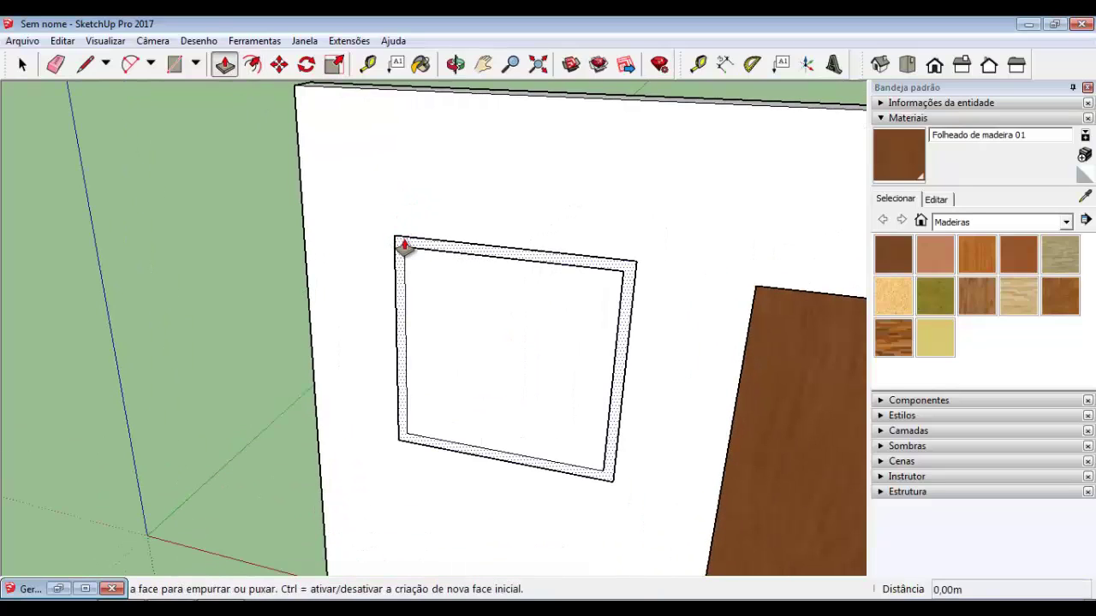
left_click(399, 248)
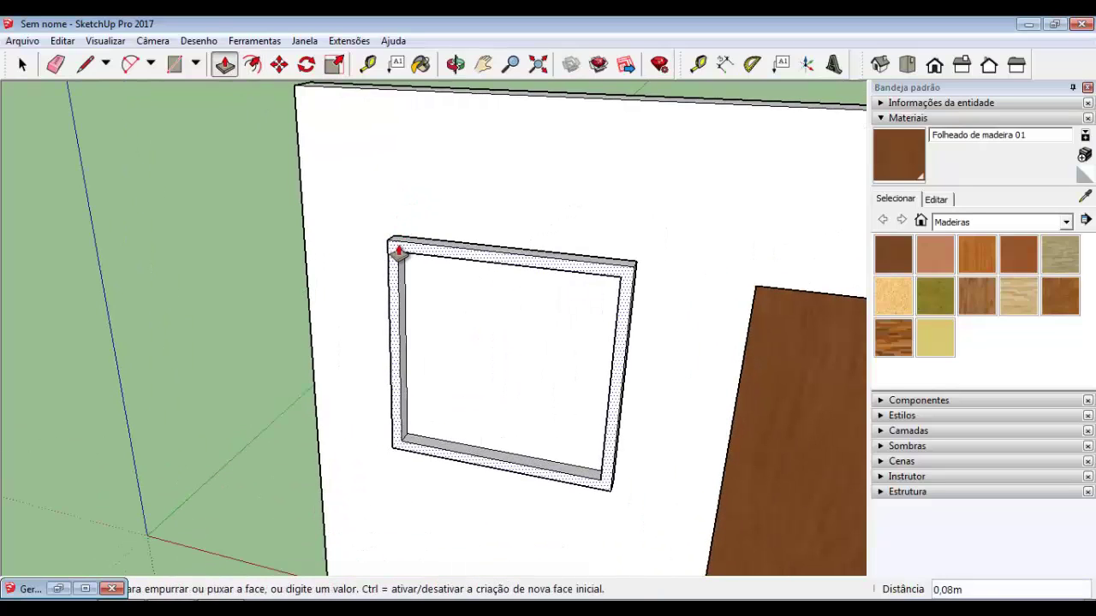
key("Return")
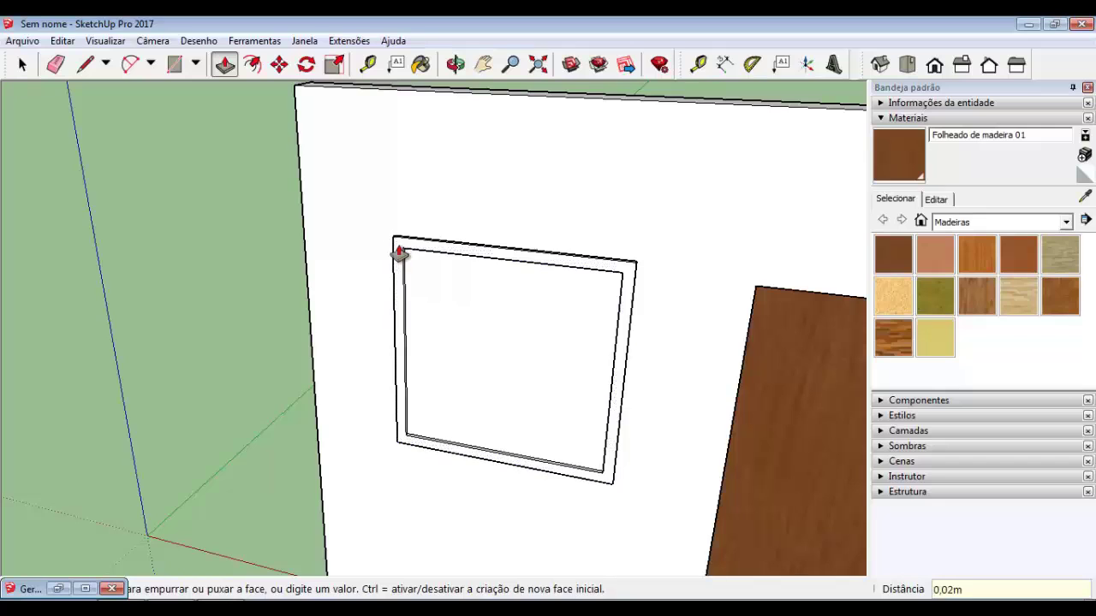
middle_click_drag(399, 249, 166, 108)
key("space")
Paint the inner window face with the Folheado de madeira 01 wood texture
left_click(447, 333)
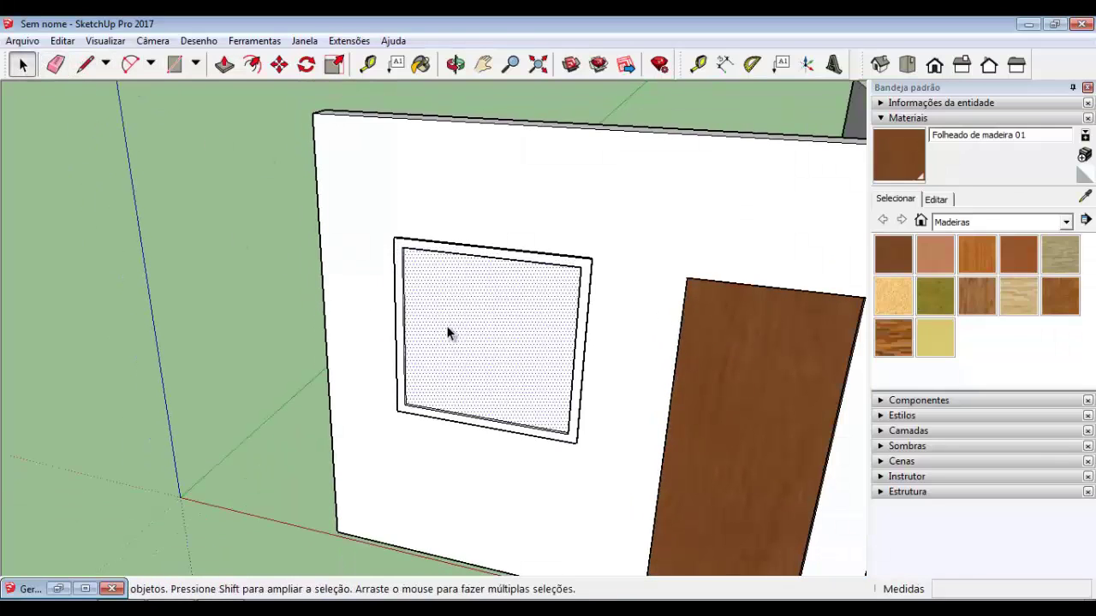
key("b")
left_click(443, 319)
middle_click_drag(443, 318, 392, 325)
Paint the window frame with the Madeira OSB wood material
key("space")
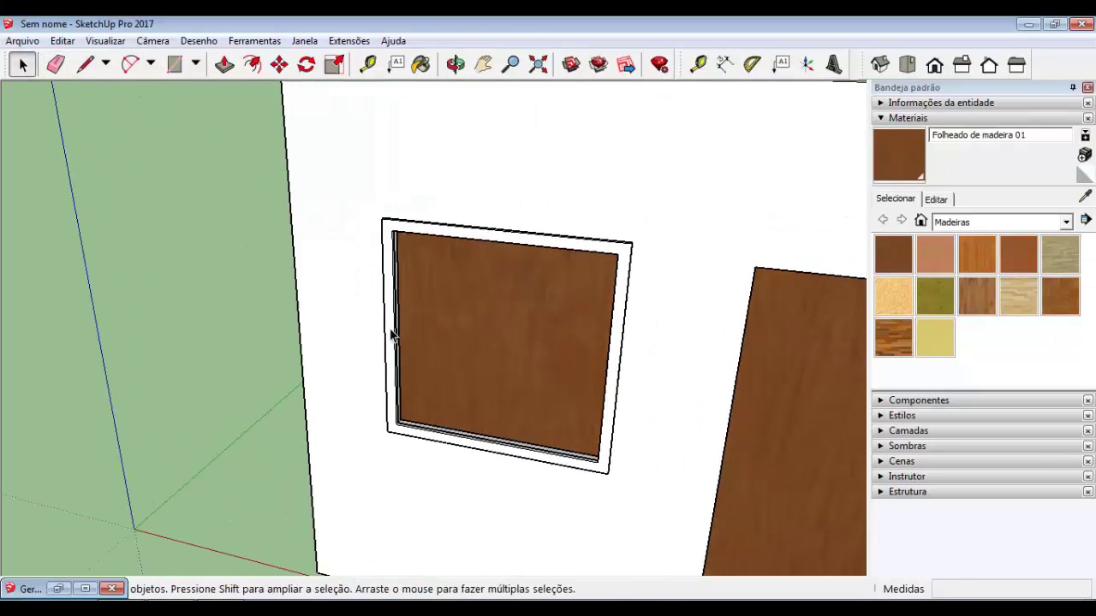
double_click(389, 334)
left_click(893, 295)
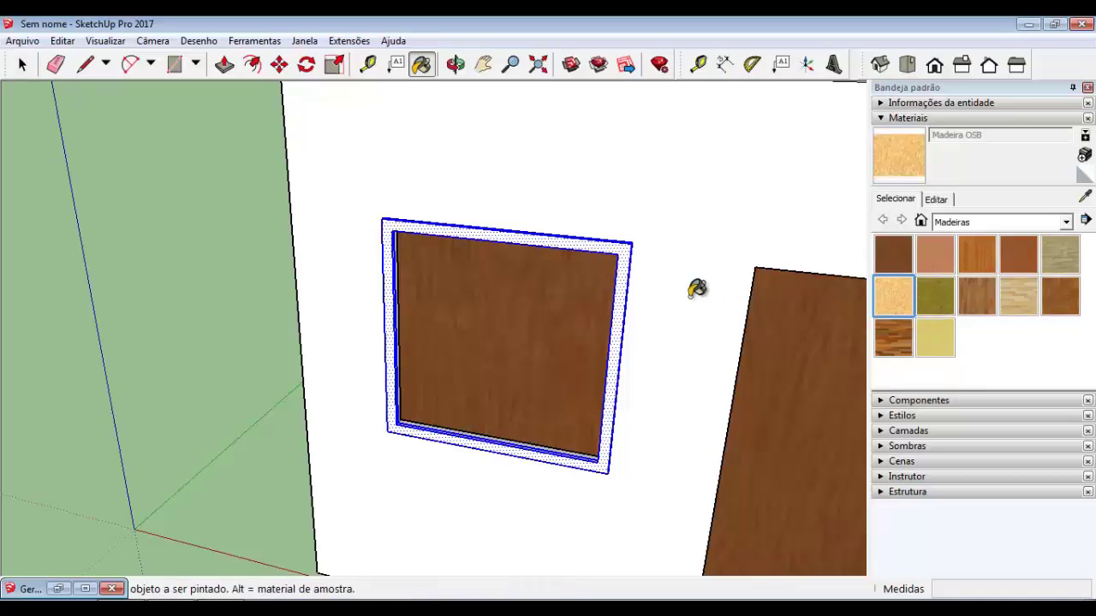
left_click(633, 267)
mouse_move(446, 320)
middle_mouse_down()
mouse_move(416, 364)
mouse_move(149, 176)
middle_mouse_up()
Select the whole window frame face together with its edges
left_click(22, 64)
mouse_move(423, 102)
middle_mouse_down()
mouse_move(367, 228)
mouse_move(322, 161)
mouse_move(409, 385)
middle_mouse_up()
scroll(321, 161, "down", 3)
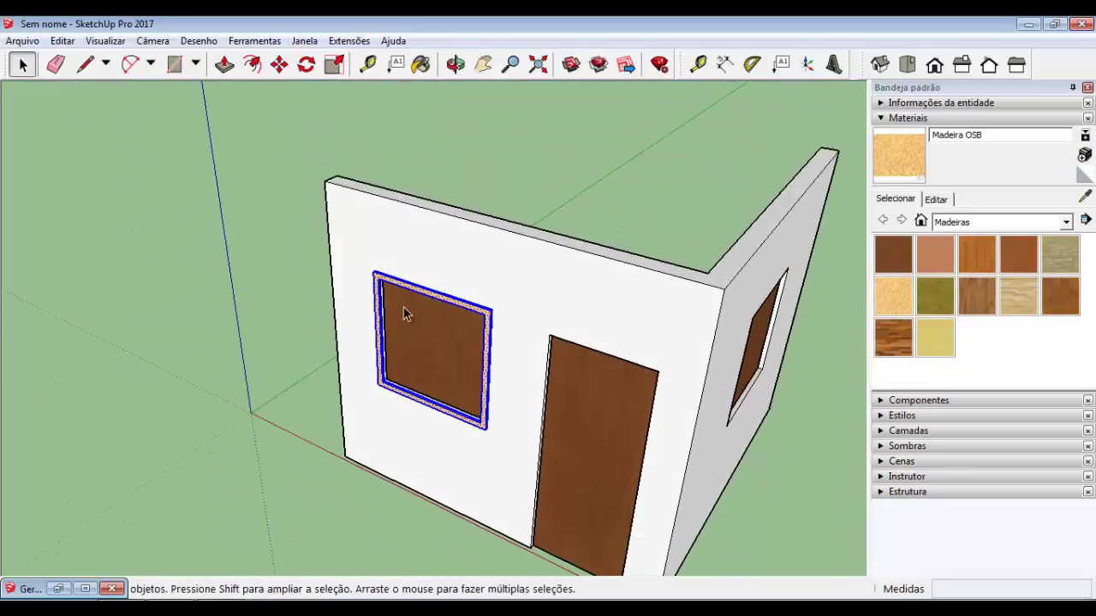
scroll(412, 304, "up", 2)
middle_click_drag(411, 298, 440, 299)
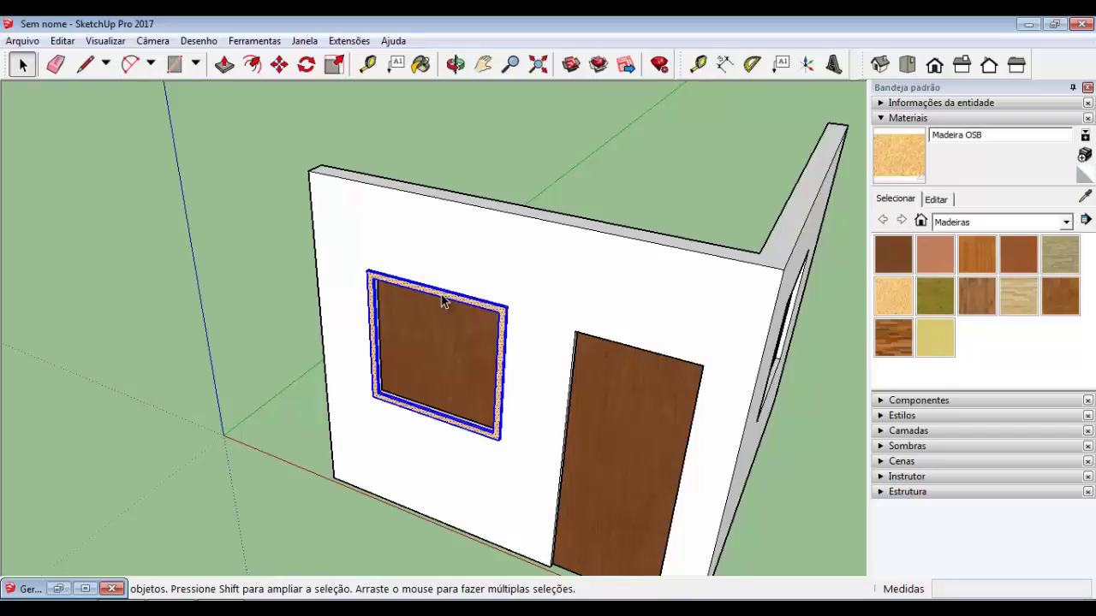
scroll(443, 300, "down", 1)
right_click(444, 300)
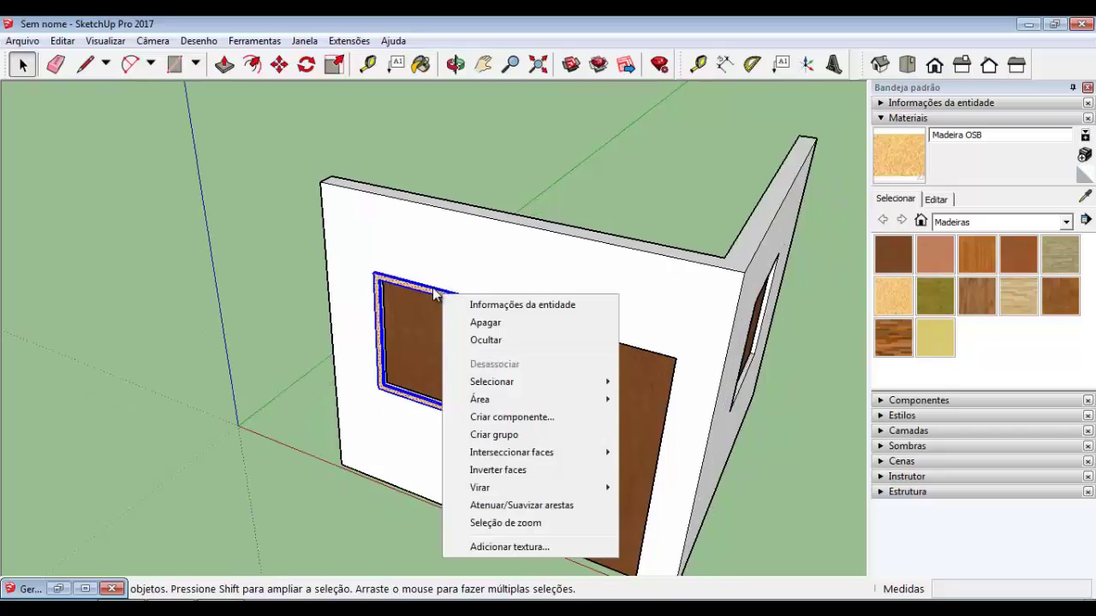
left_click(432, 294)
double_click(432, 294)
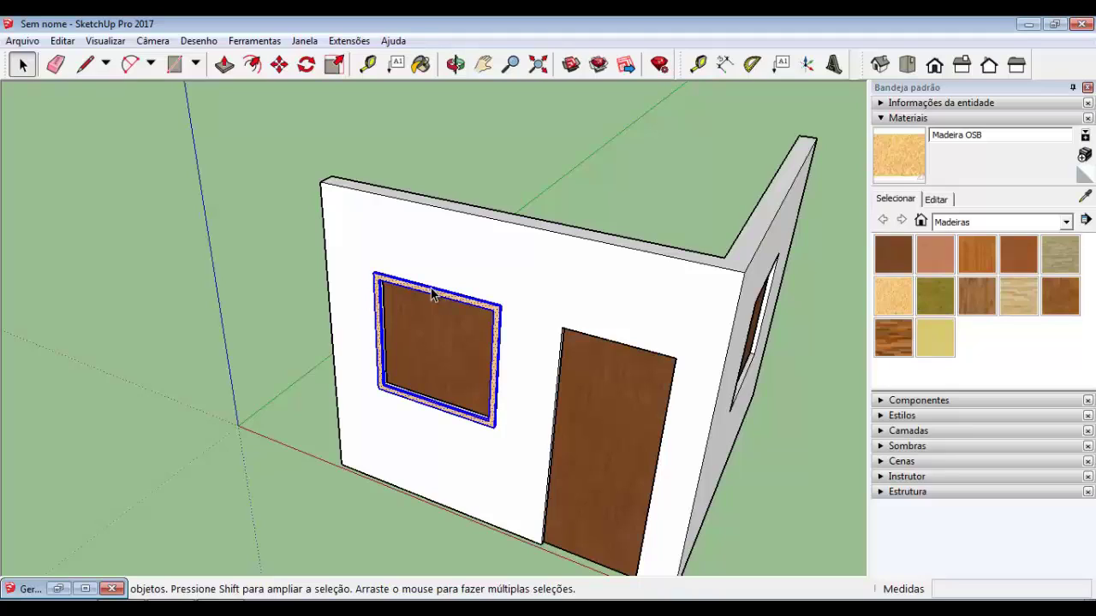
Make the selected frame a component named VISTA
right_click(432, 294)
left_click(525, 416)
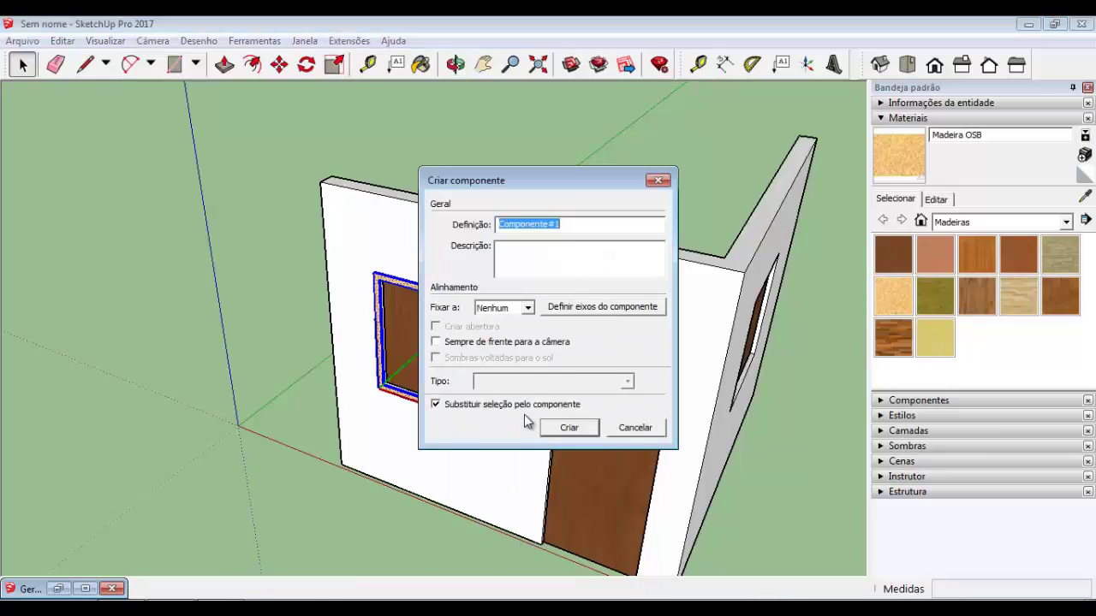
type("vist")
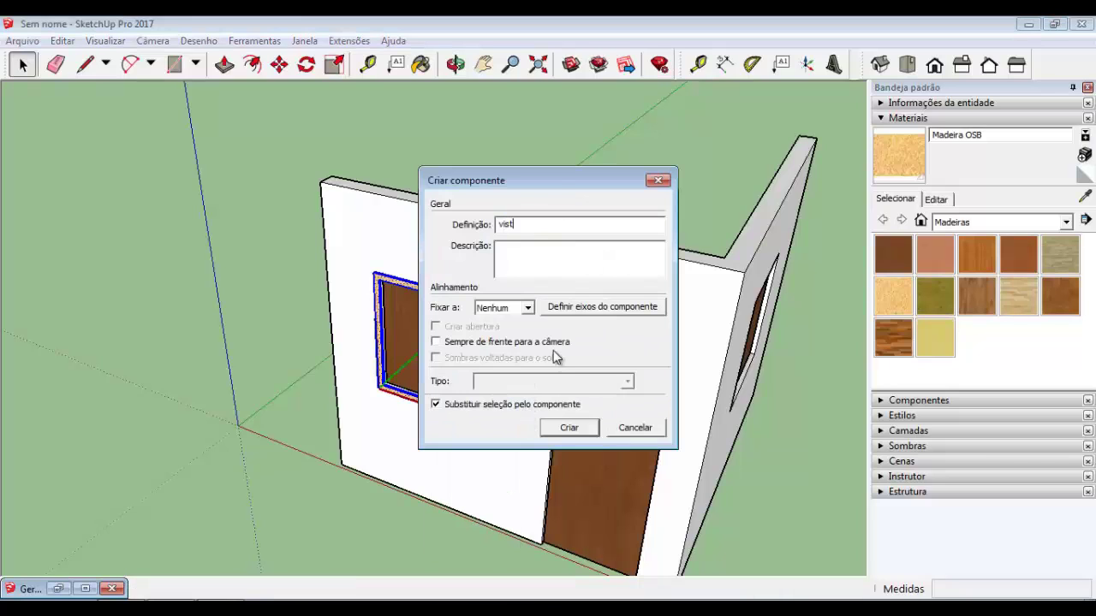
type("a")
type("VISTA")
left_click(577, 431)
scroll(464, 377, "down", 3)
Show Informações da entidade instead of materials and check the door's Model Info classifications
middle_click_drag(464, 377, 581, 421)
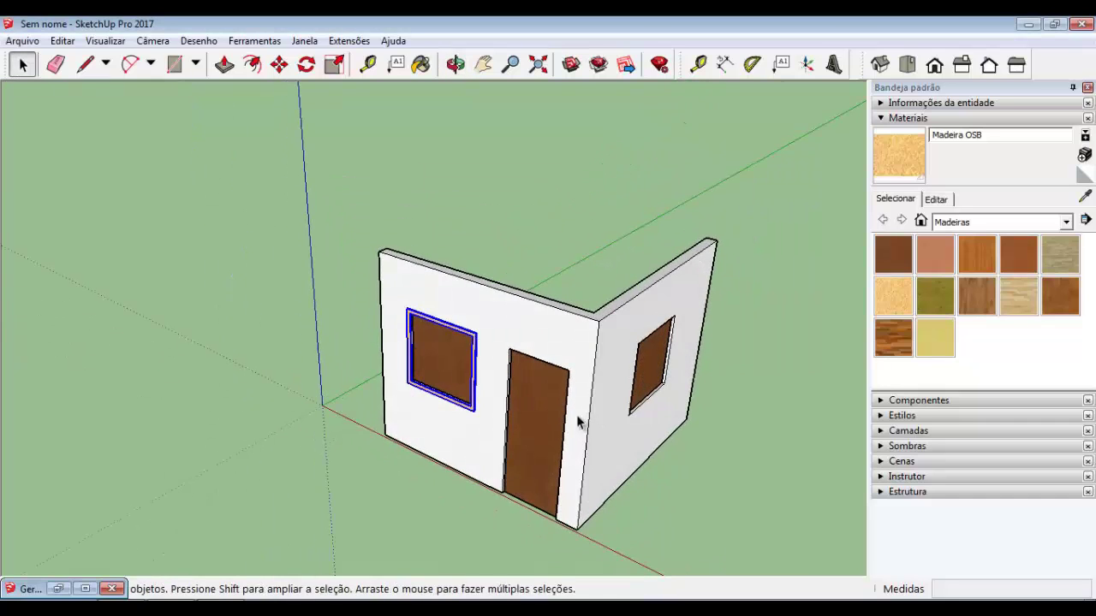
left_click(879, 118)
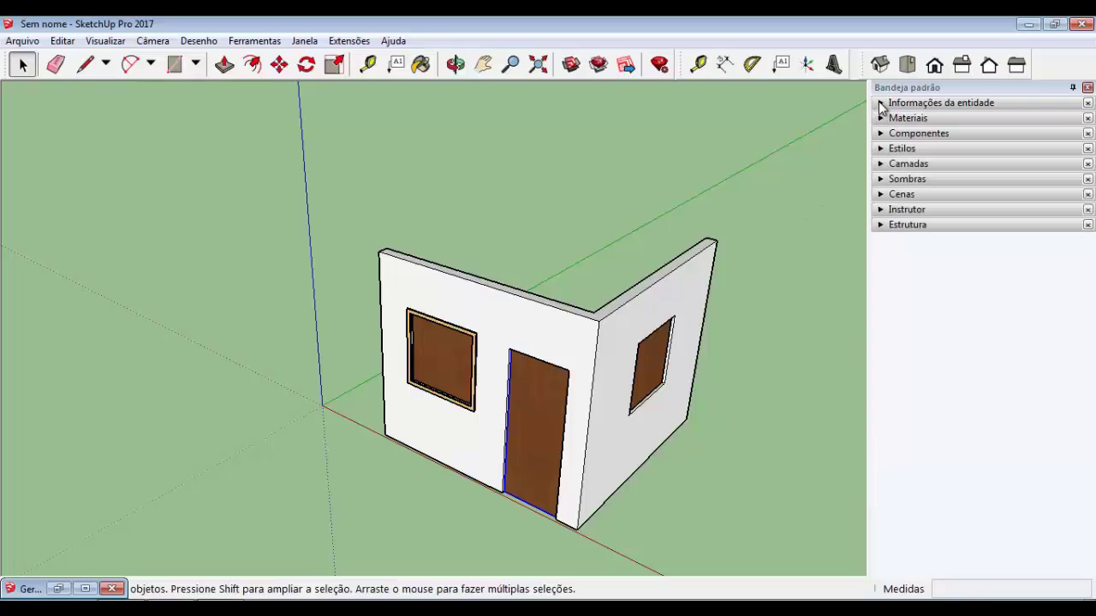
left_click(881, 103)
middle_click_drag(616, 476, 600, 441)
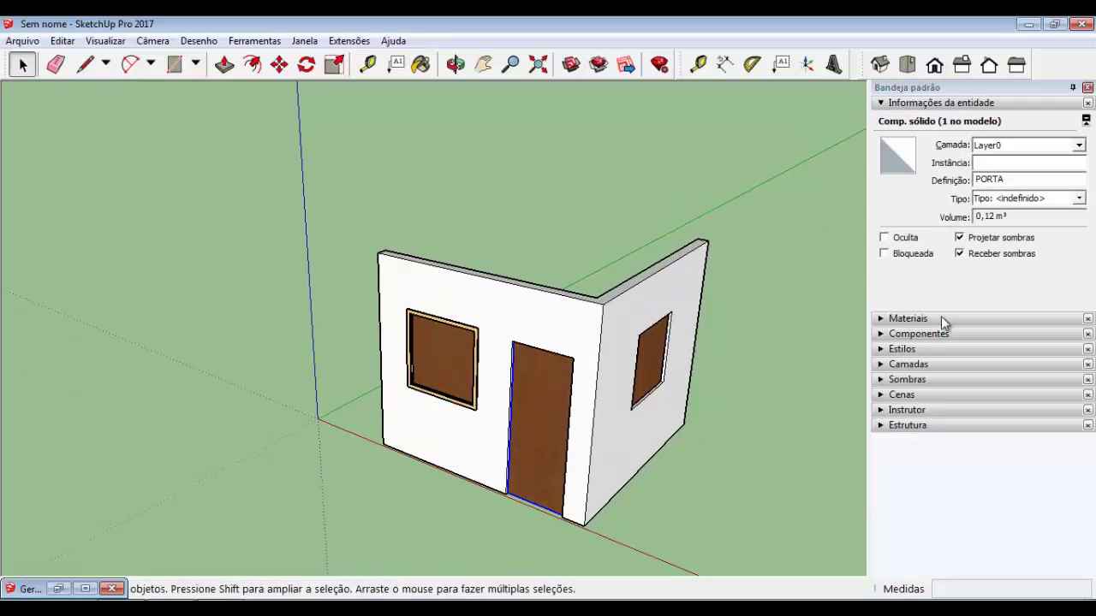
left_click(1069, 202)
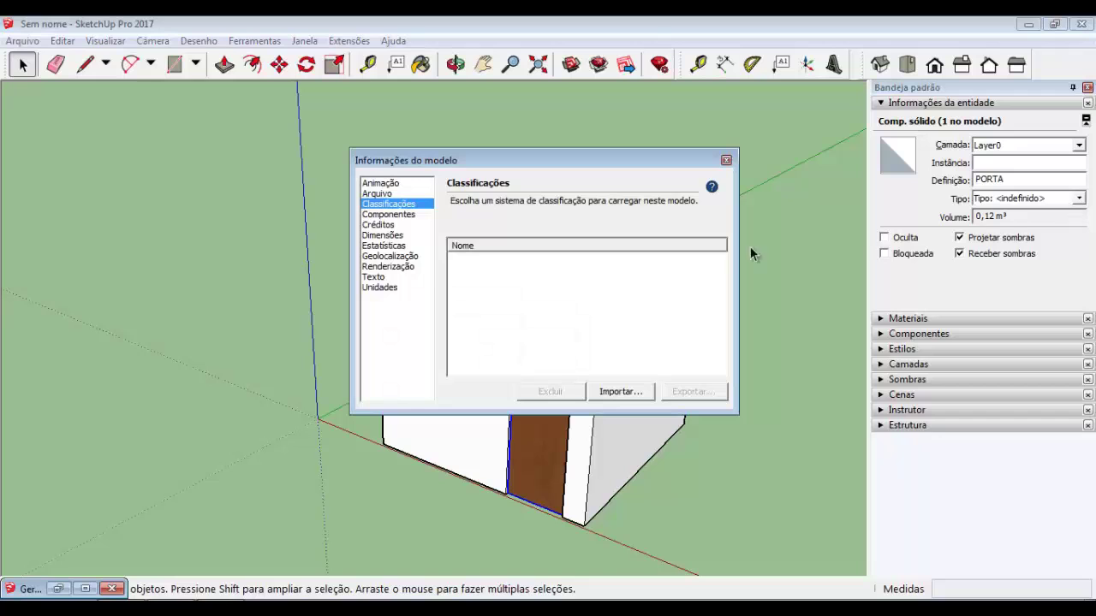
left_click(726, 161)
Inspect the window's entity info, then restore and close the Gerar relatório window
middle_click_drag(697, 343, 686, 389)
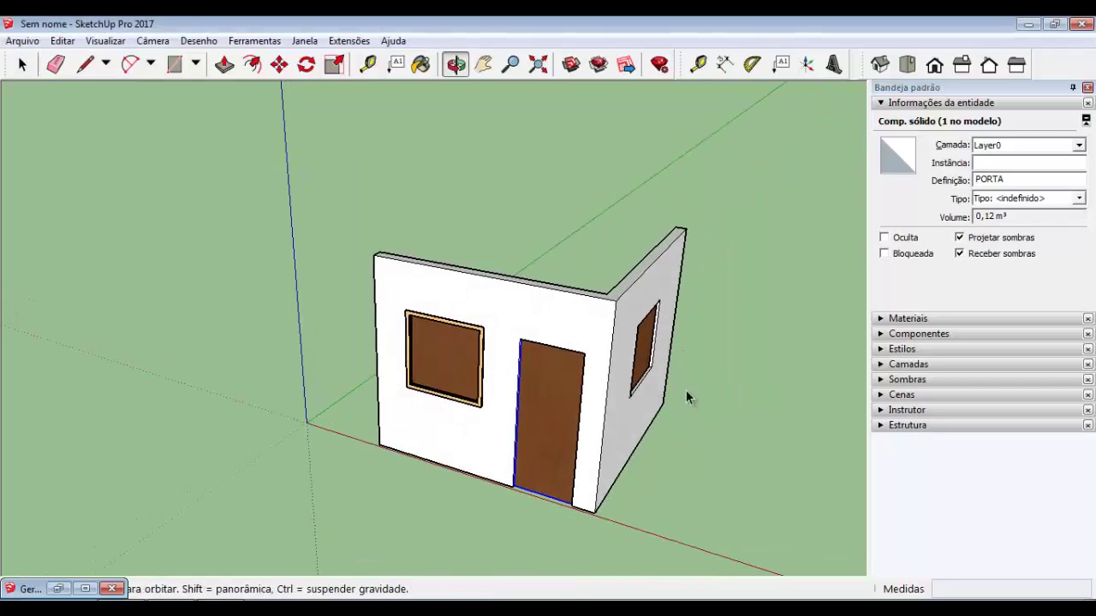
left_click(481, 372)
middle_click_drag(328, 405, 342, 416)
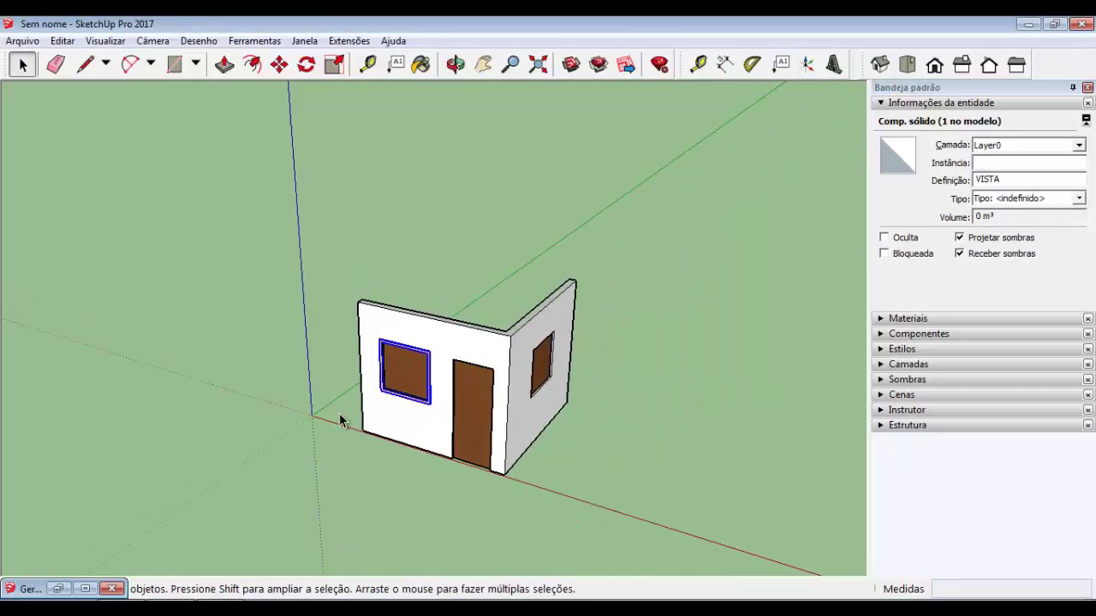
left_click(390, 447)
mouse_move(389, 446)
middle_mouse_down()
mouse_move(351, 428)
mouse_move(213, 465)
middle_mouse_up()
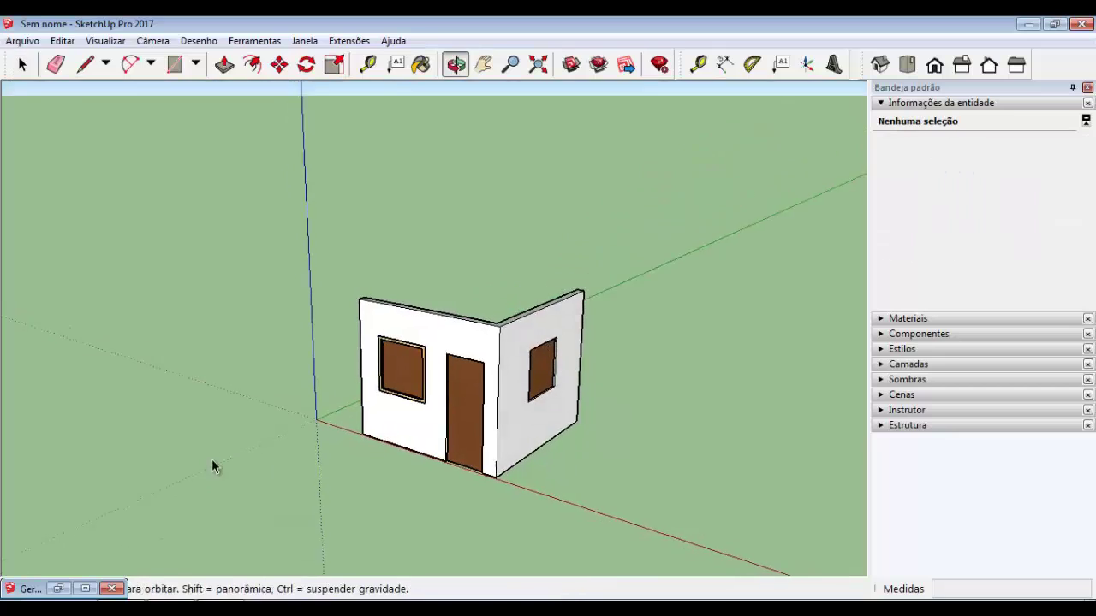
left_click(85, 588)
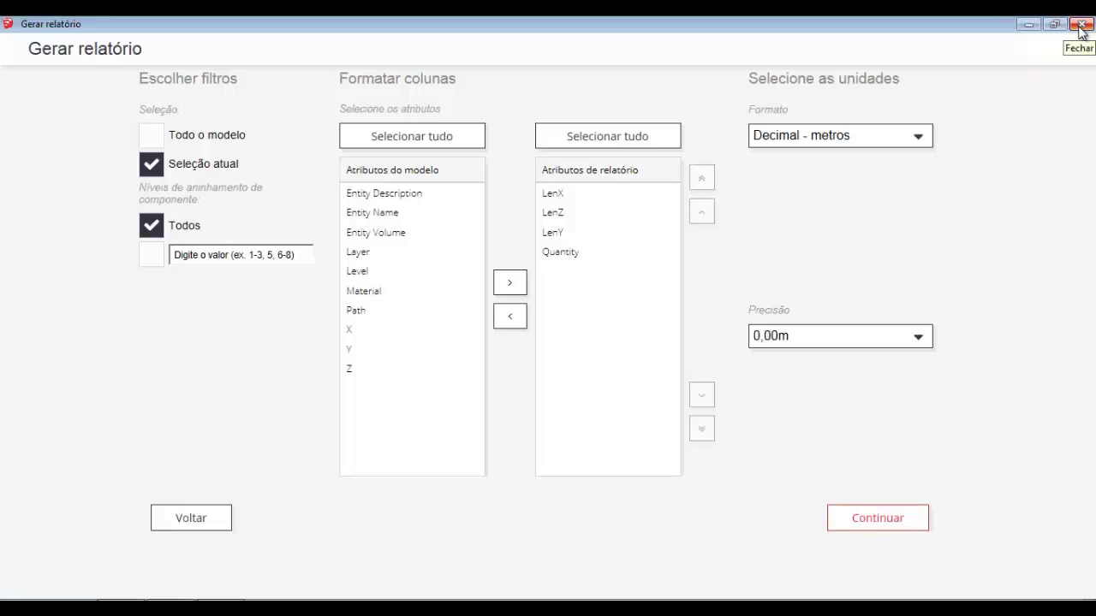
left_click(1081, 25)
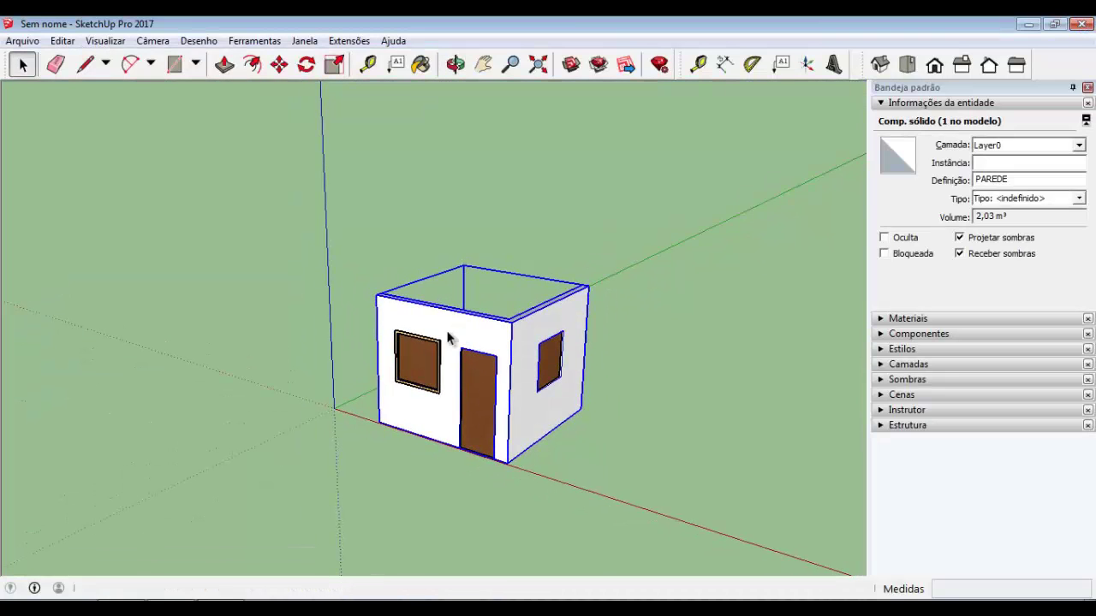
Turn on the Classificador toolbar from Visualizar > Barras de ferramentas
left_click(104, 41)
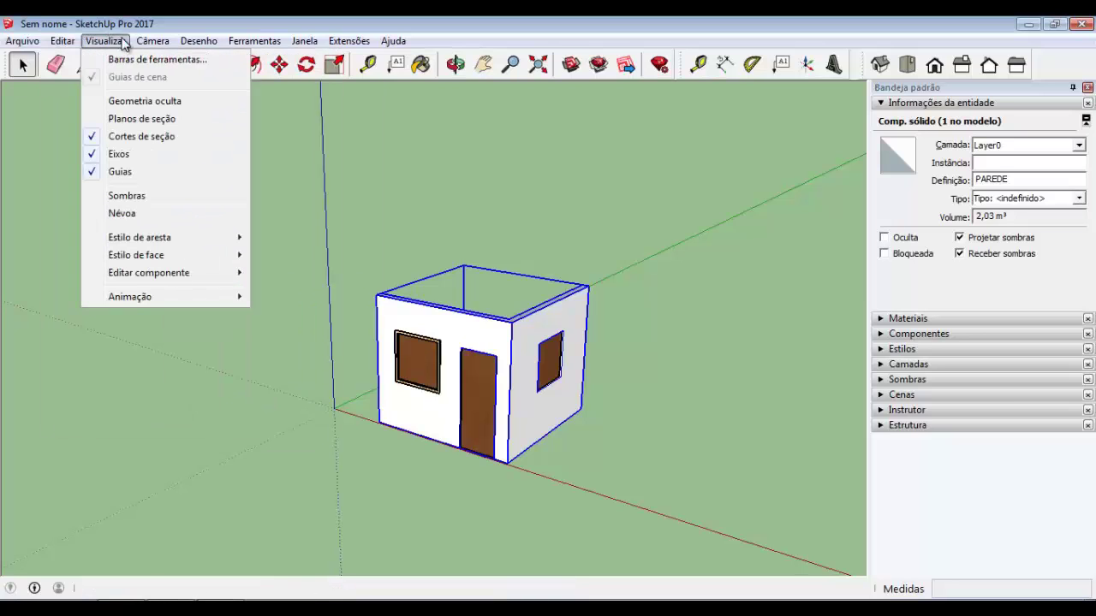
left_click(137, 59)
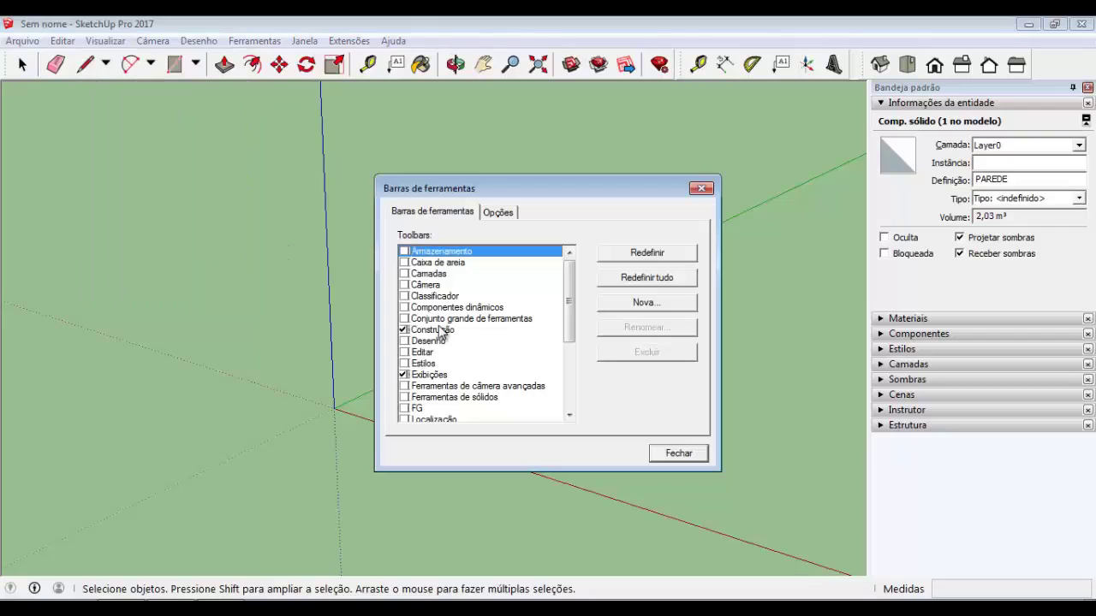
left_click(403, 297)
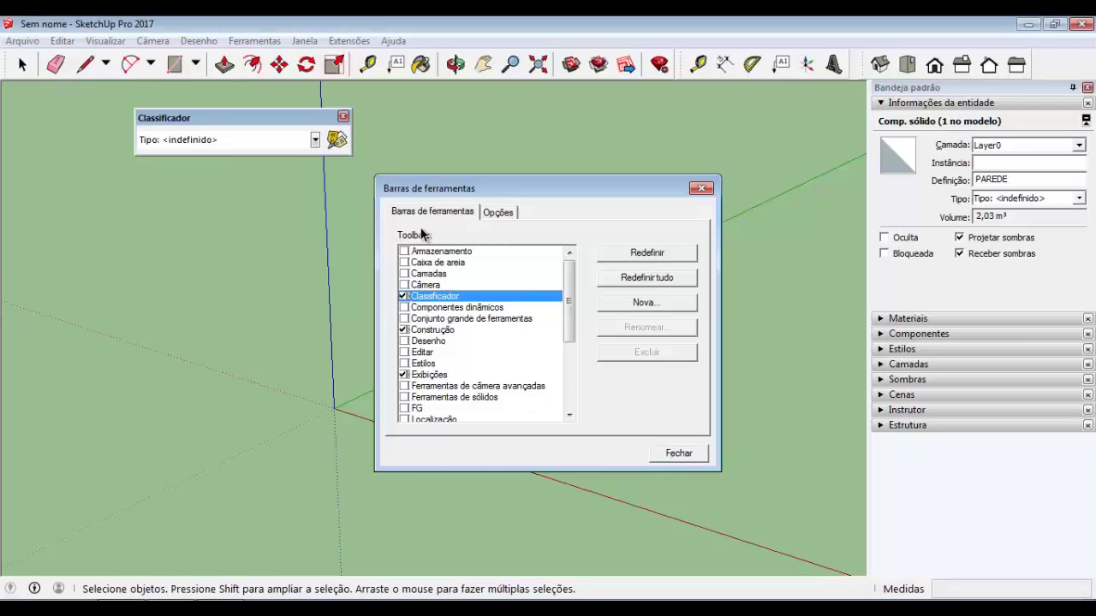
left_click(676, 453)
Import the IFC 2x3.skc classification file into the model
left_click(315, 141)
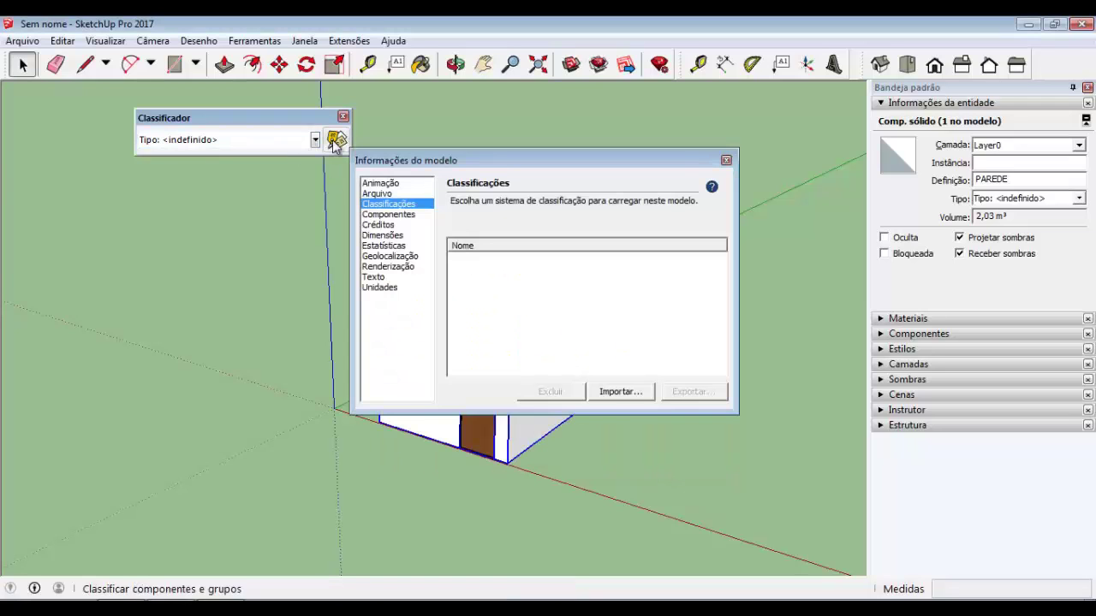
left_click(631, 394)
left_click(520, 285)
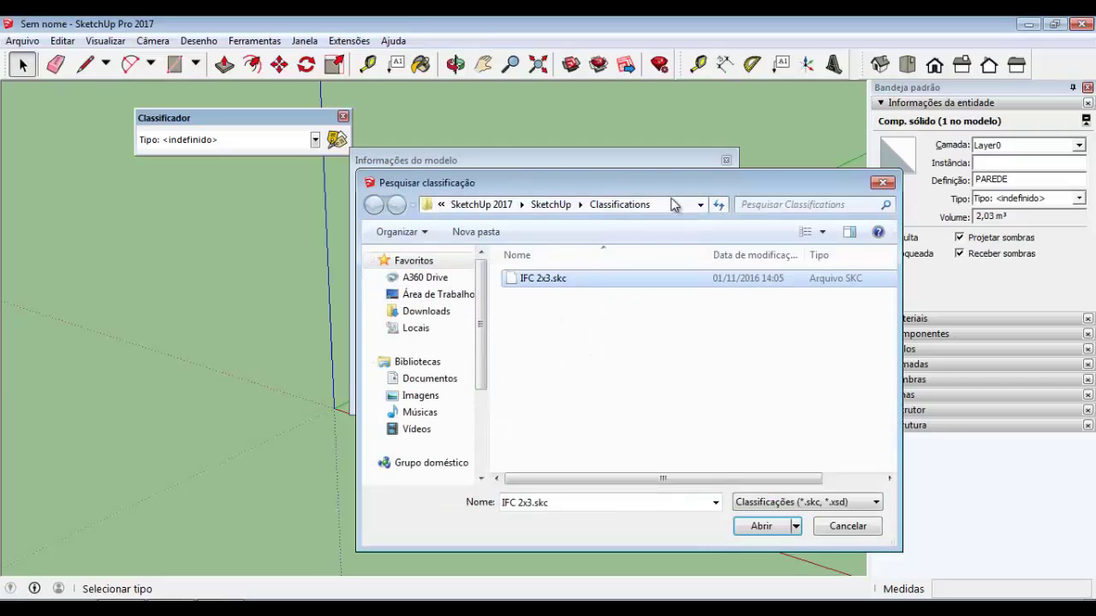
left_click(761, 526)
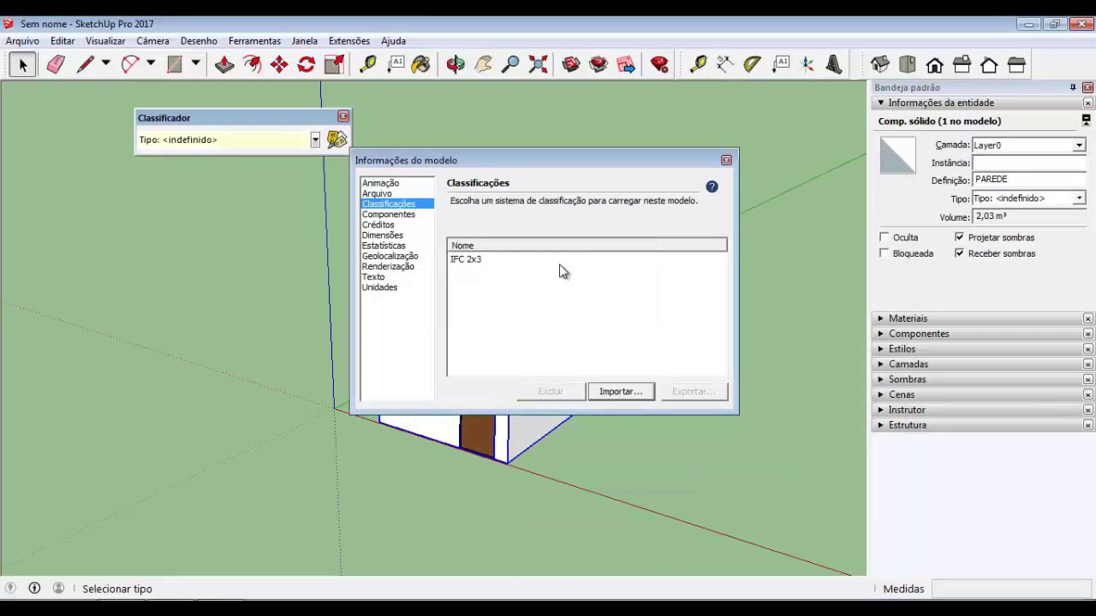
left_click(726, 160)
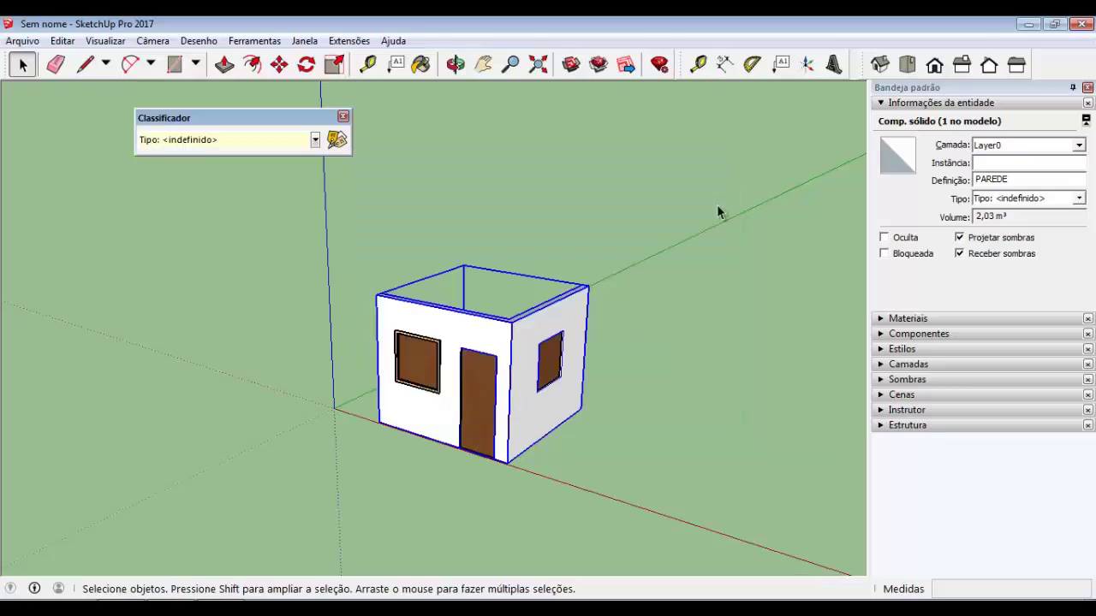
mouse_move(556, 398)
middle_mouse_down()
mouse_move(482, 368)
mouse_move(528, 349)
mouse_move(493, 367)
mouse_move(362, 274)
middle_mouse_up()
Select the PORTA door and pick IfcDoor from the Classificador type list, filtered by 'DOO'
left_click(482, 368)
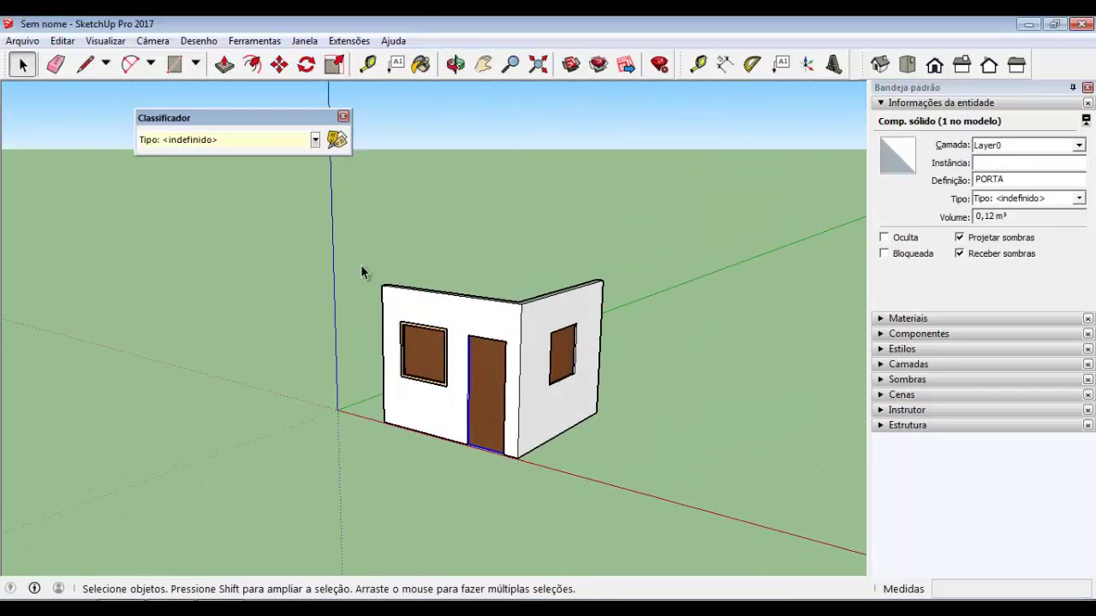
left_click(315, 141)
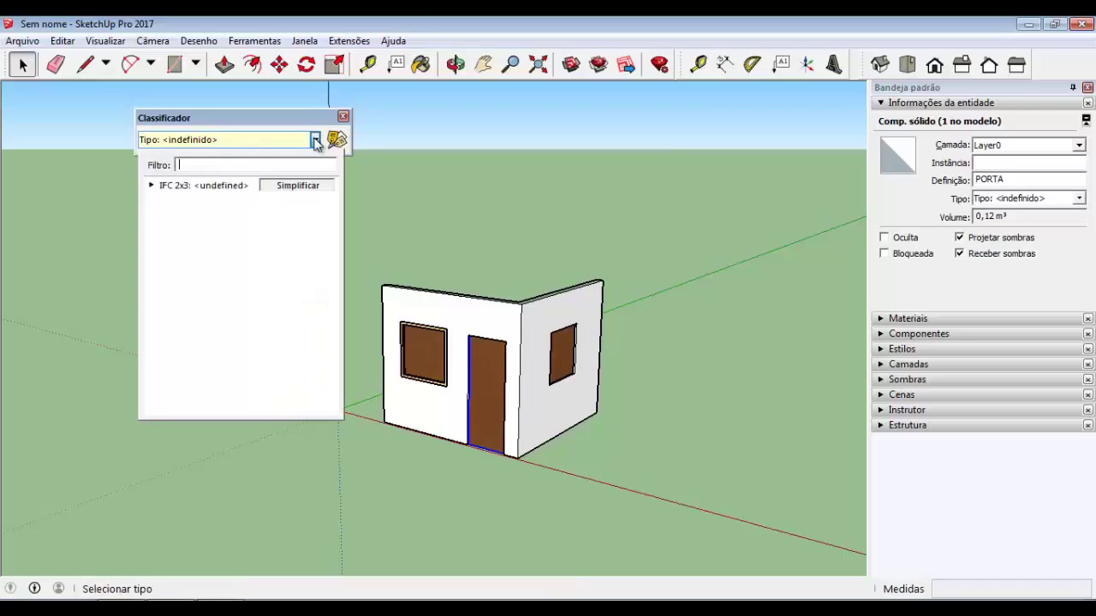
left_click(315, 190)
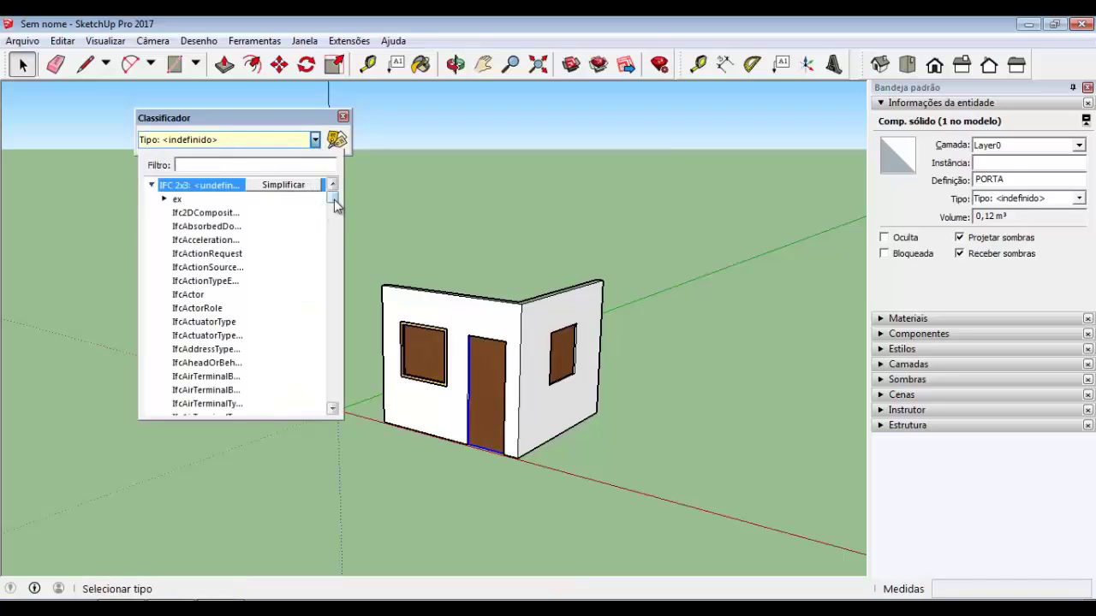
left_click_drag(335, 203, 339, 307)
type("D")
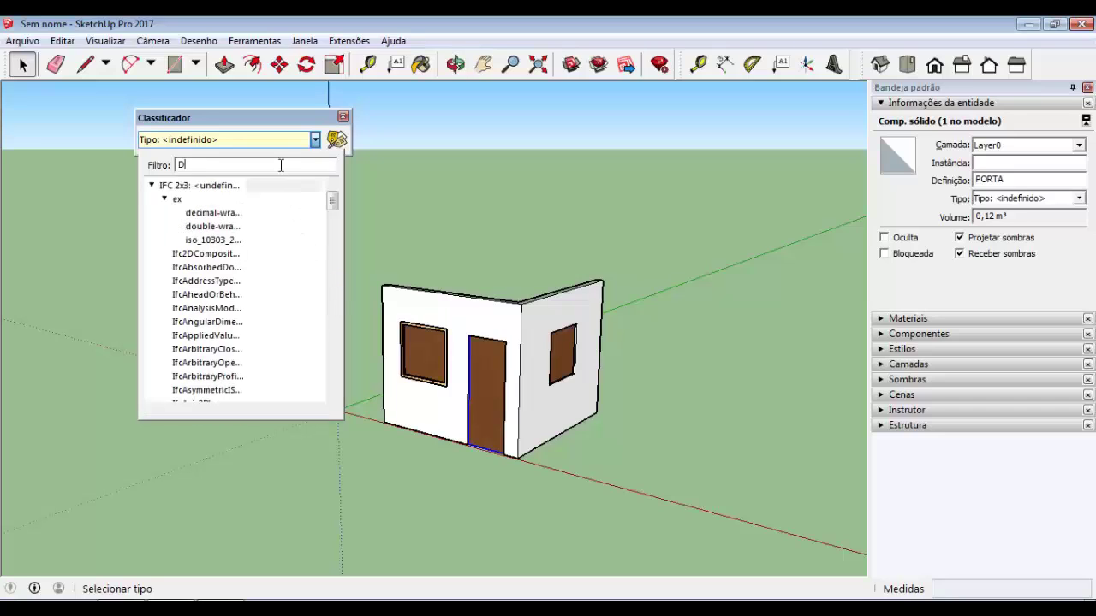
type("OOR")
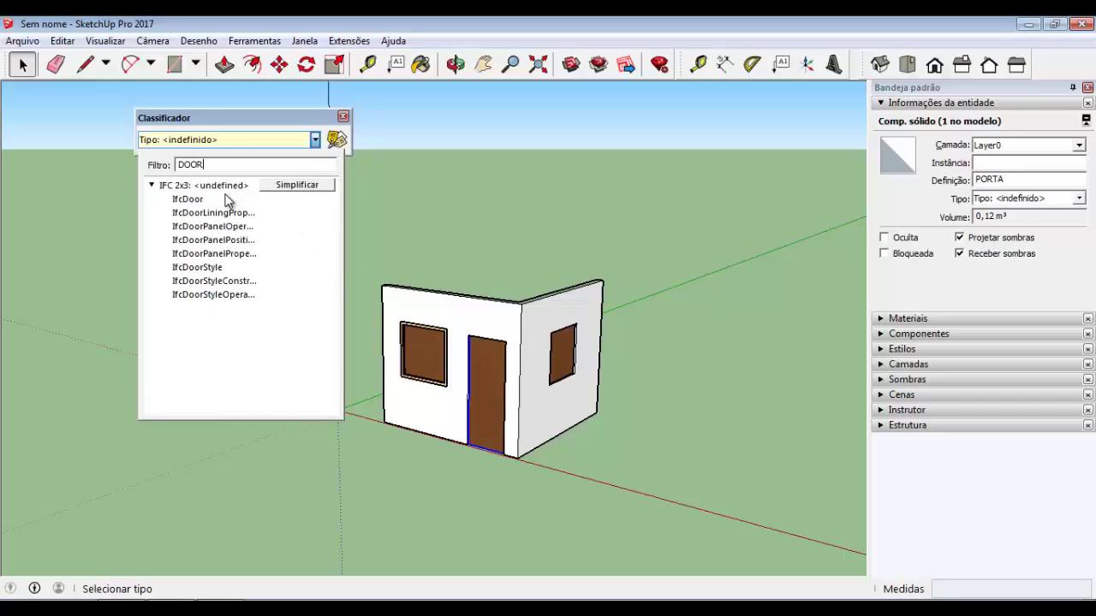
left_click(222, 198)
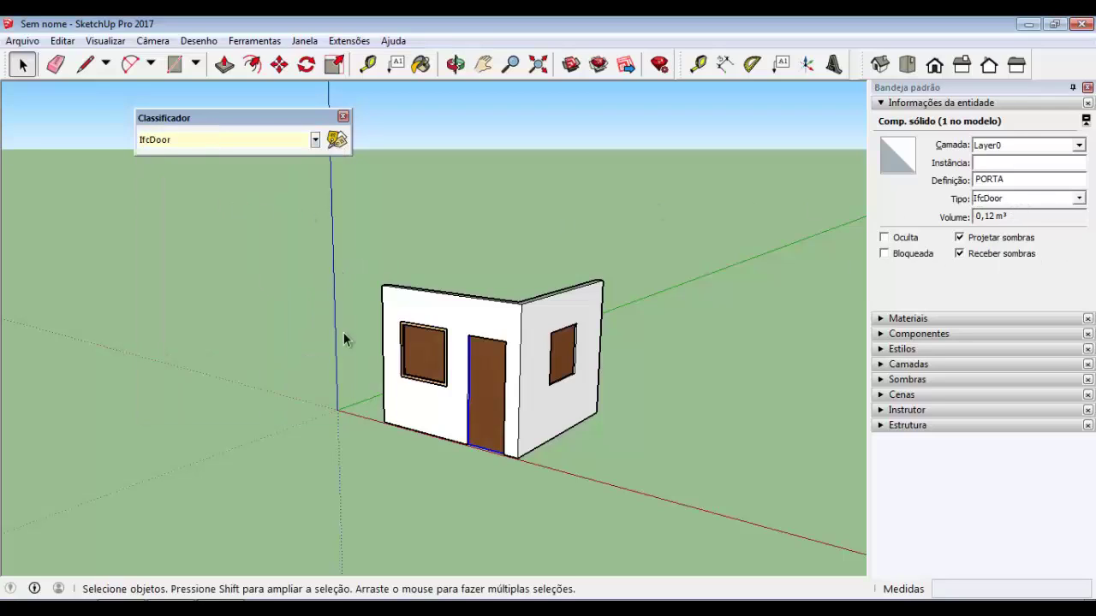
Give the left JANELA window the IfcWindow type by filtering the Type list for 'WIN'
left_click(420, 348)
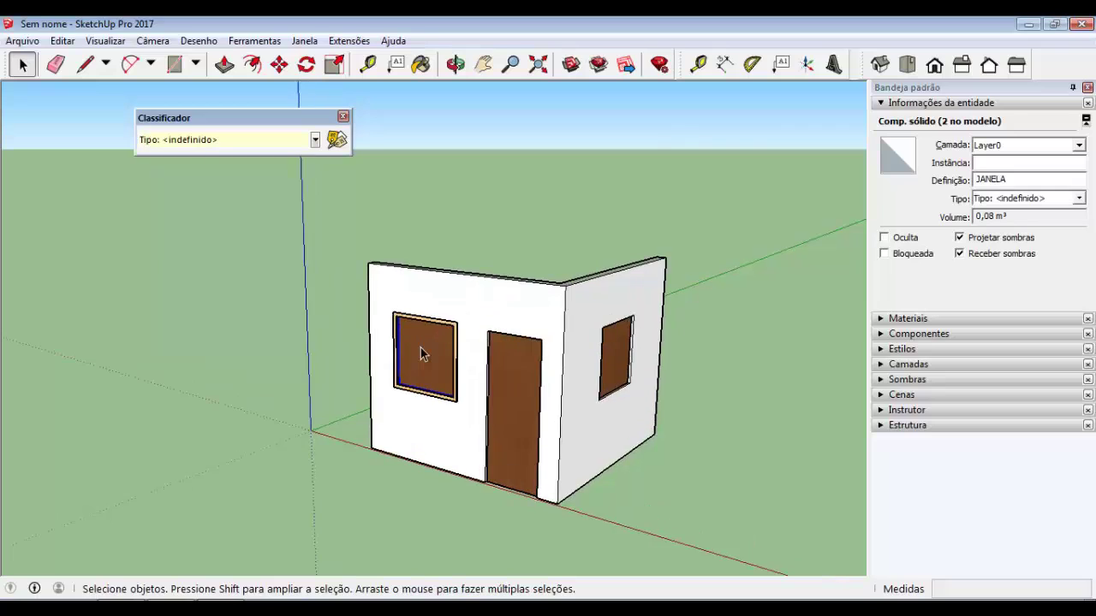
middle_click_drag(504, 357, 360, 245)
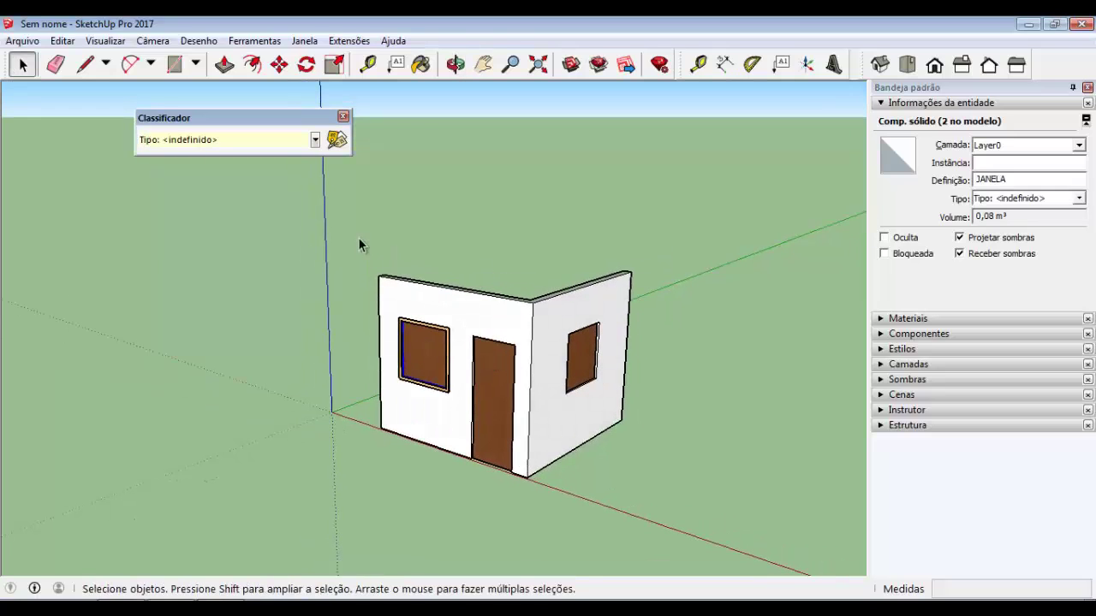
scroll(614, 385, "up", 2)
left_click(575, 358, "shift")
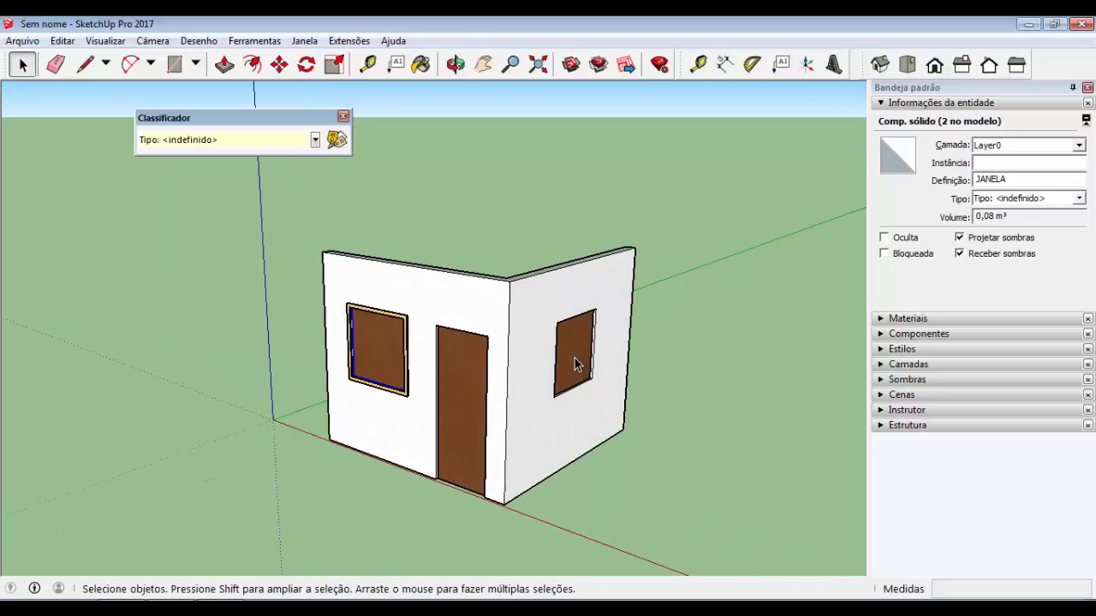
scroll(576, 364, "down", 1)
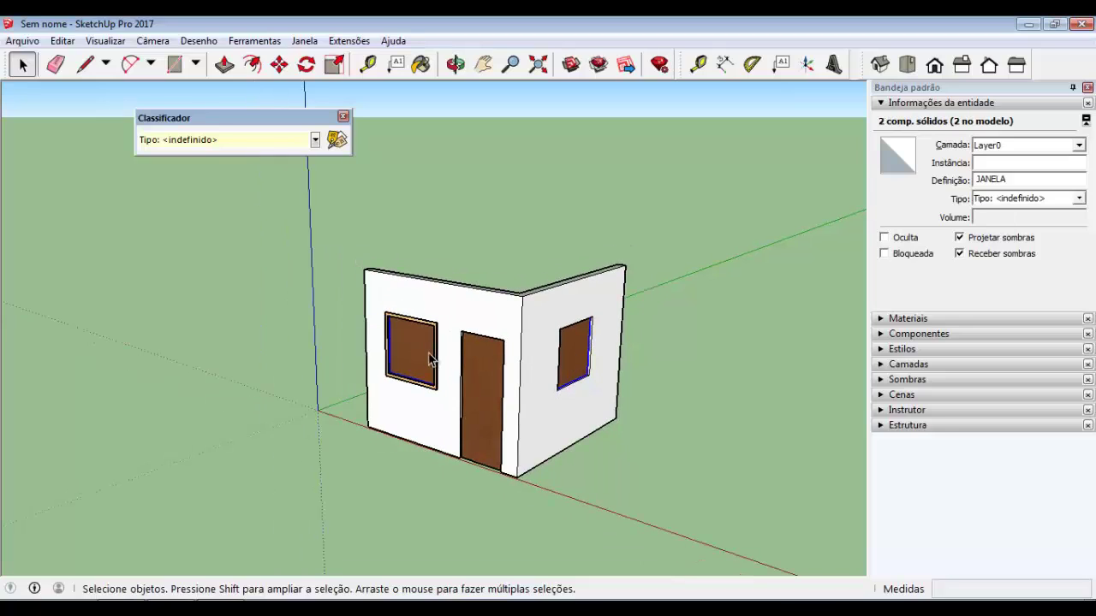
left_click(399, 359)
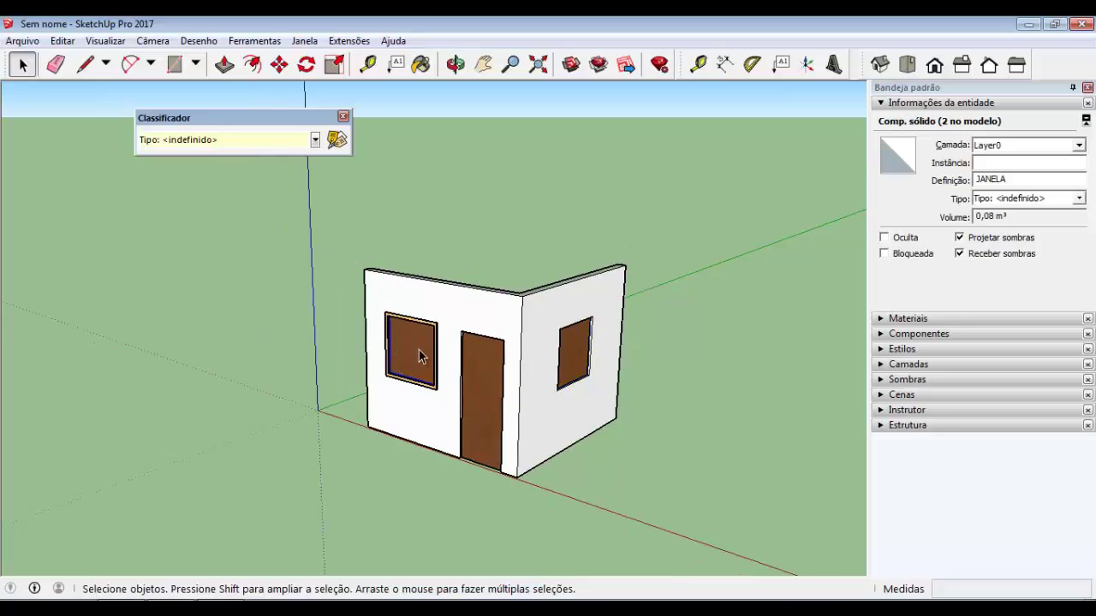
left_click(315, 140)
type("W")
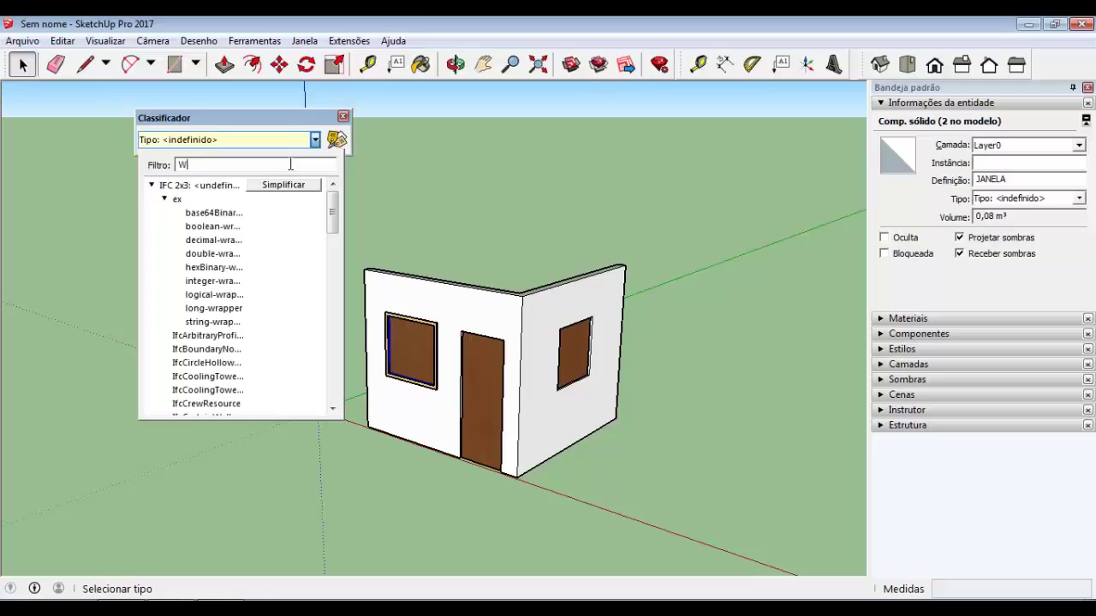
type("IN")
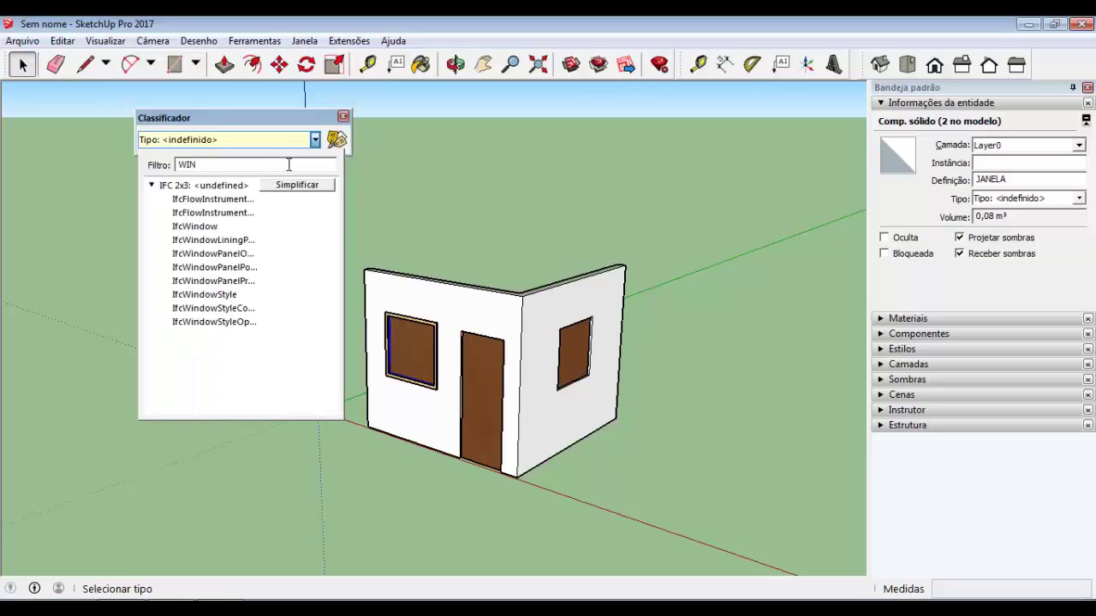
left_click(246, 225)
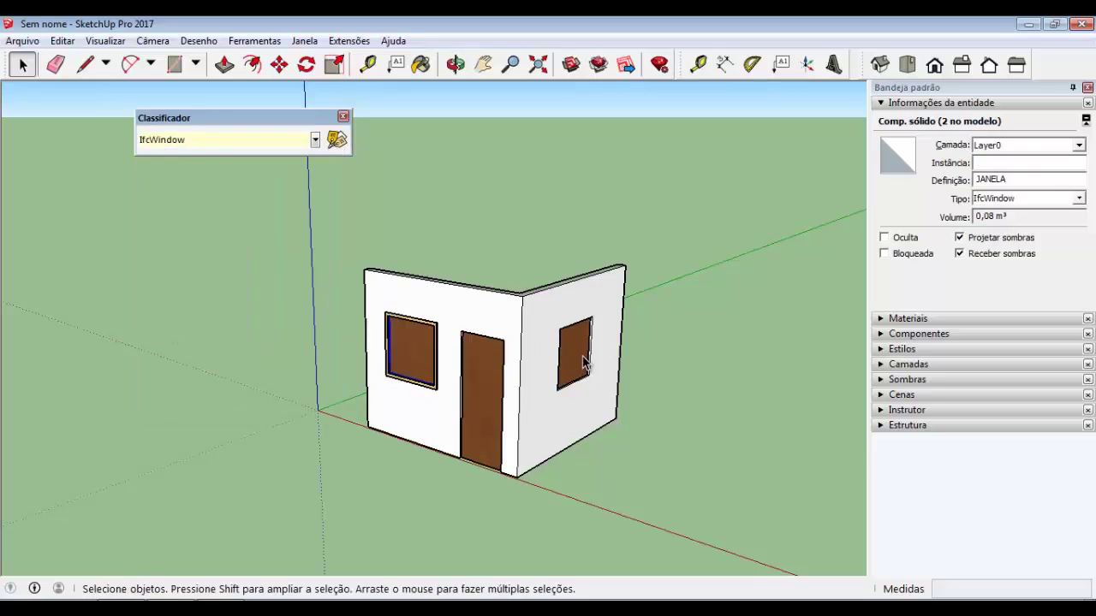
middle_click_drag(409, 362, 448, 334)
Filter the wall's Type list for 'WALL', then dismiss it so the wall stays unclassified
left_click(456, 308)
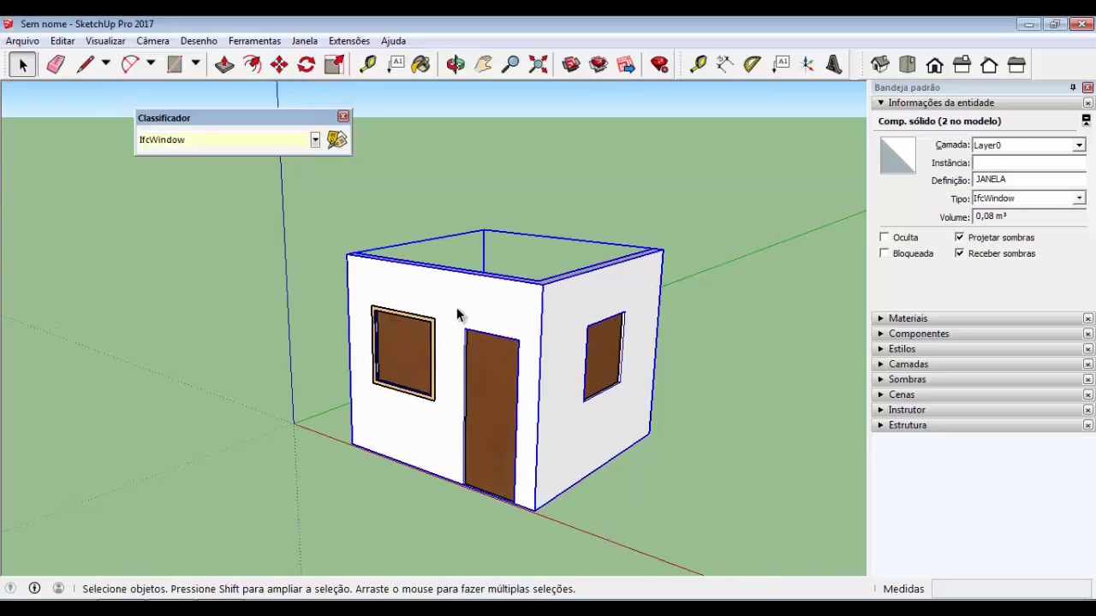
left_click(315, 140)
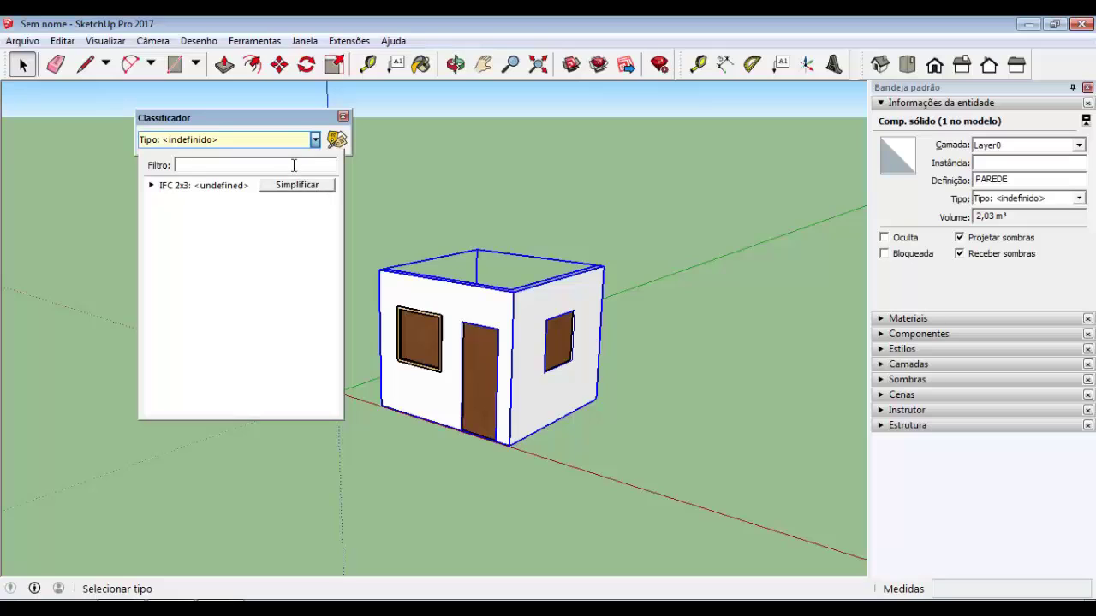
type("WA")
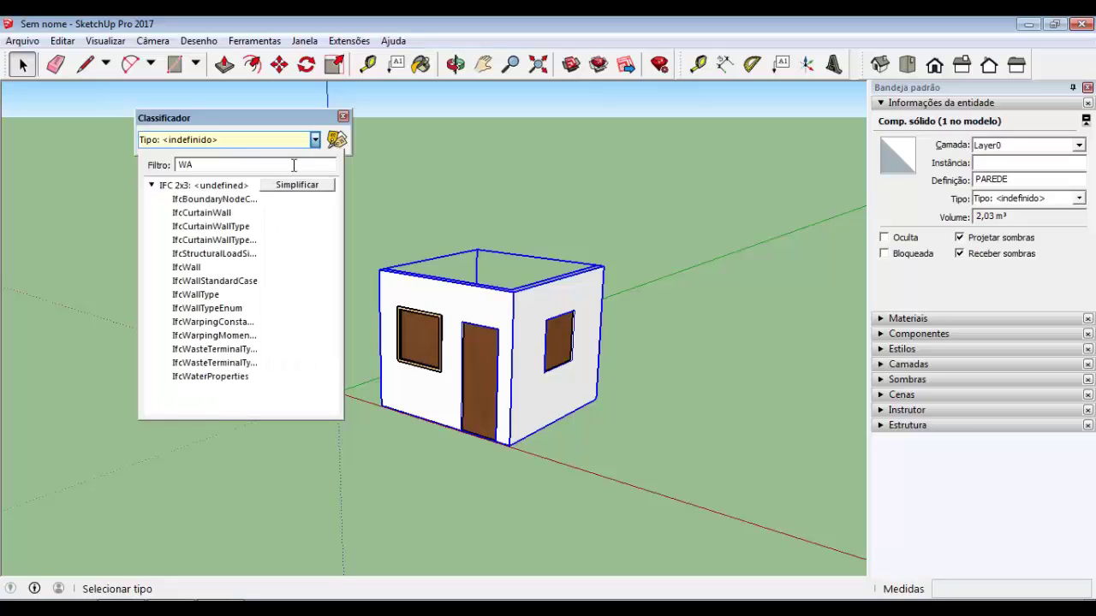
type("LL")
key("Escape")
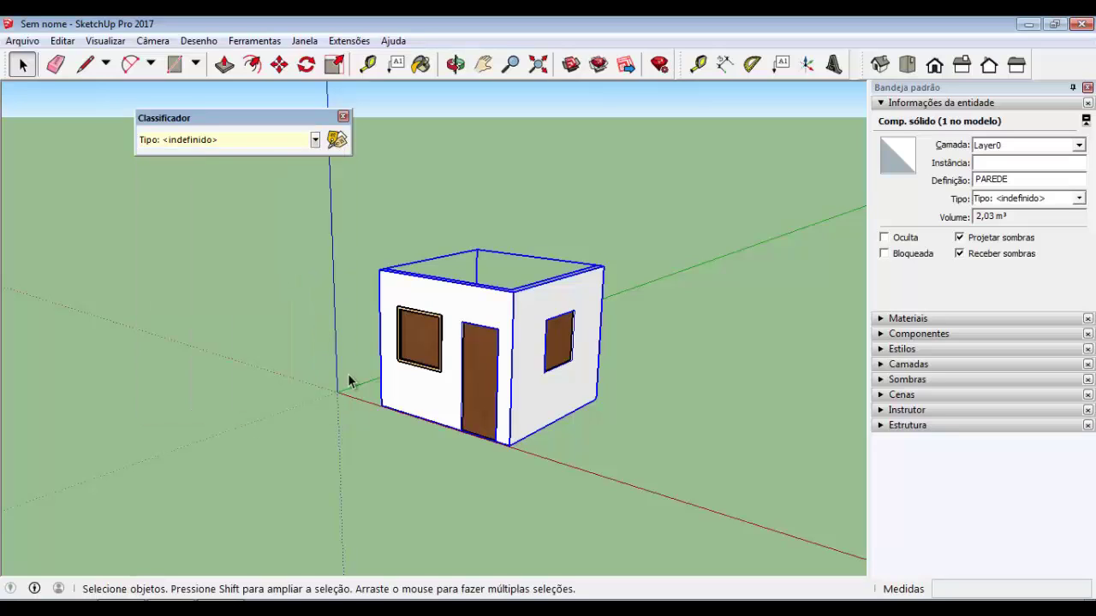
Classify the front-left VISTA window as IfcProject and close the Classifier panel
middle_click_drag(354, 379, 419, 364)
left_click(446, 379)
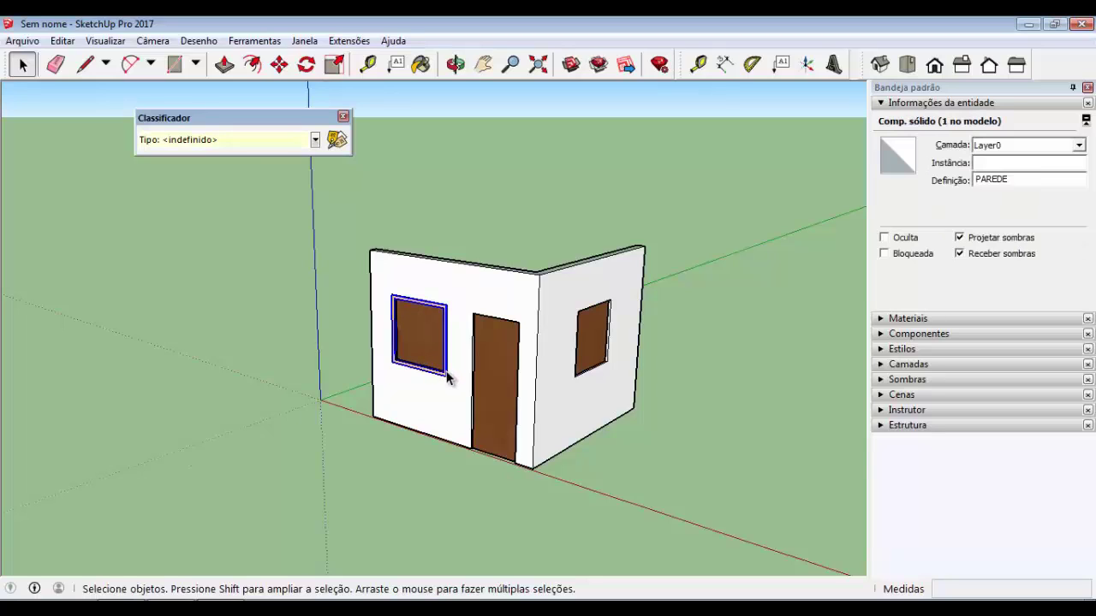
left_click(315, 140)
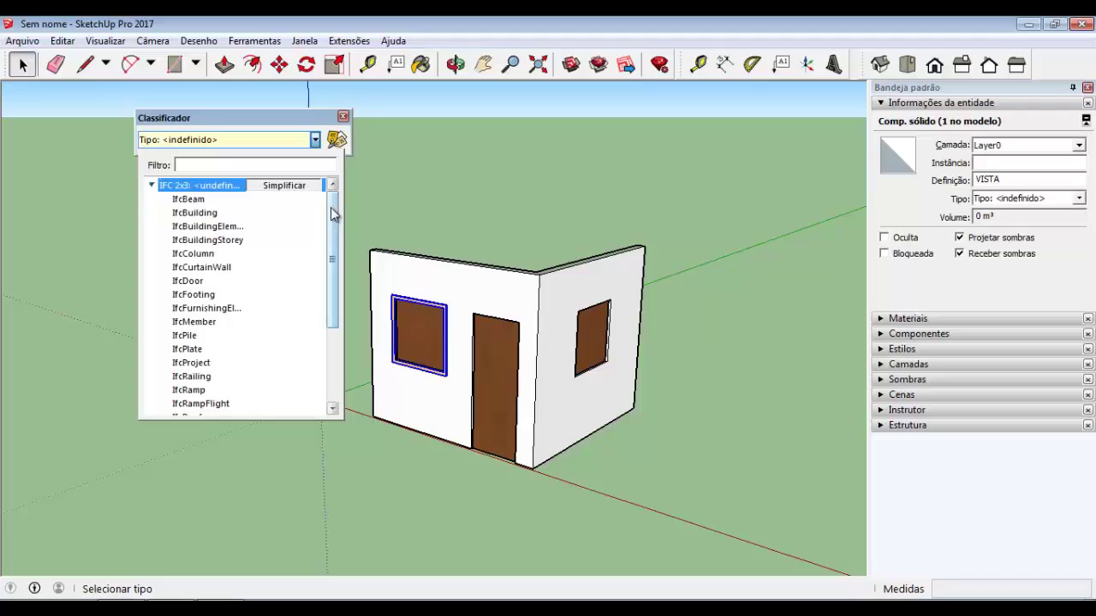
left_click_drag(338, 230, 341, 267)
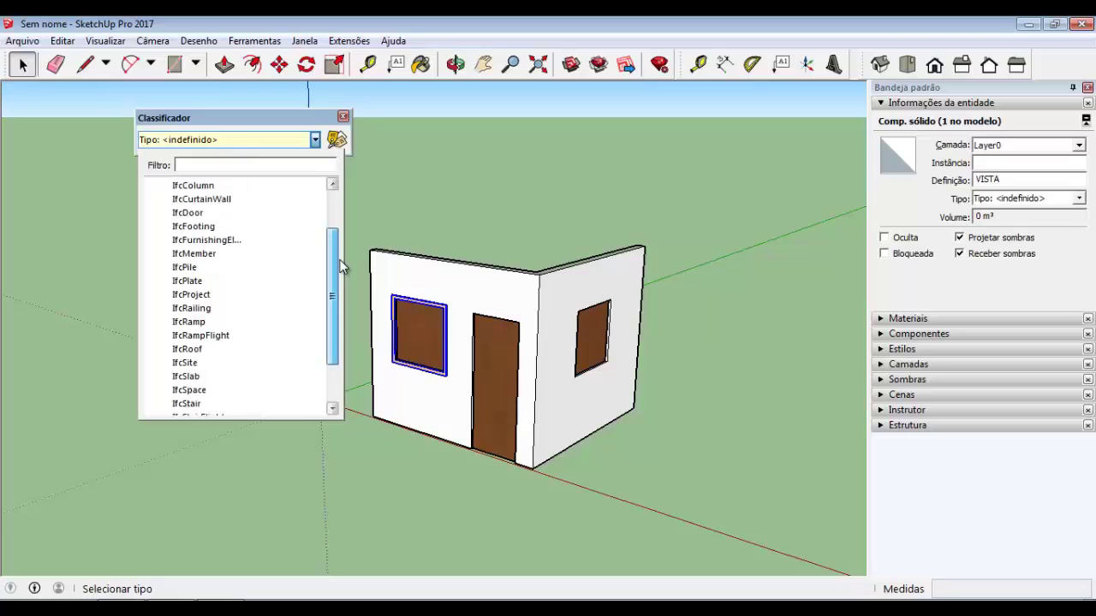
left_click(215, 294)
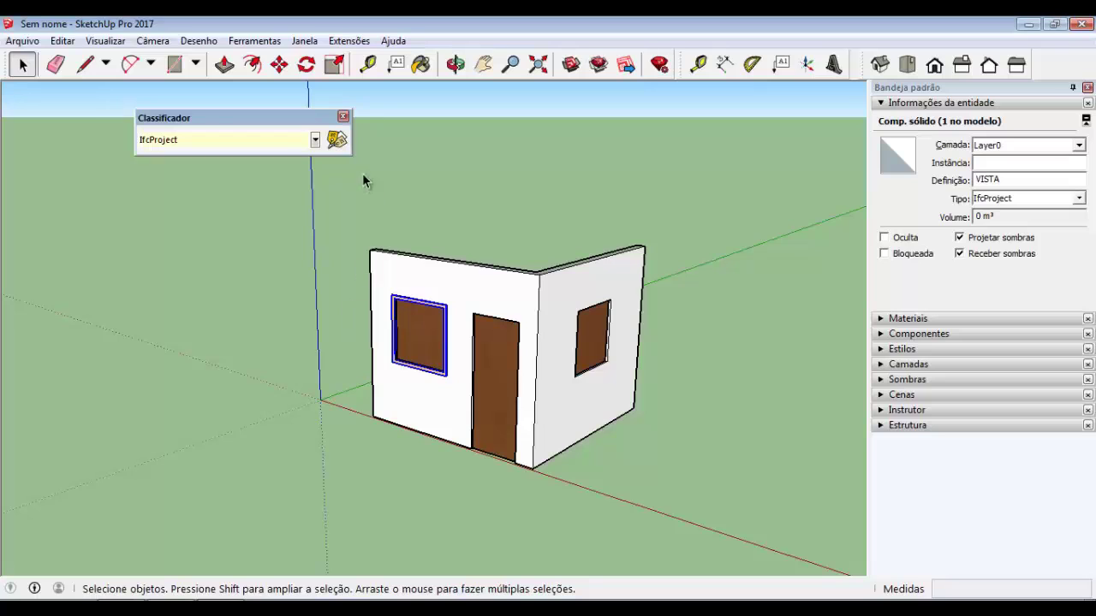
left_click(343, 115)
Box-select all five components of the house
left_click(316, 270)
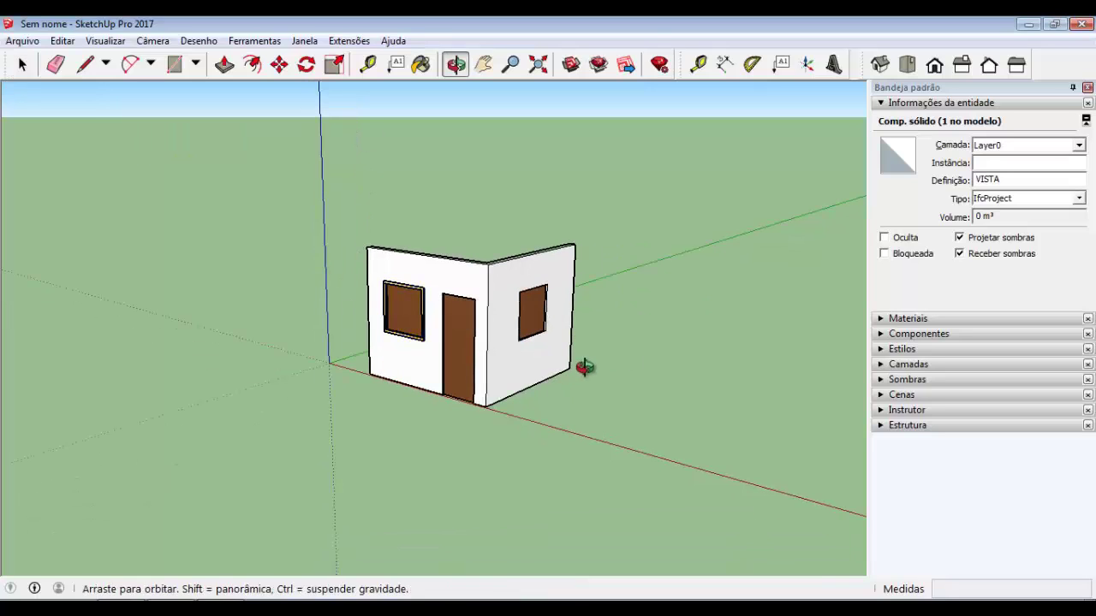
mouse_move(587, 367)
middle_mouse_down()
mouse_move(485, 348)
mouse_move(636, 484)
middle_mouse_up()
left_click_drag(402, 346, 394, 338)
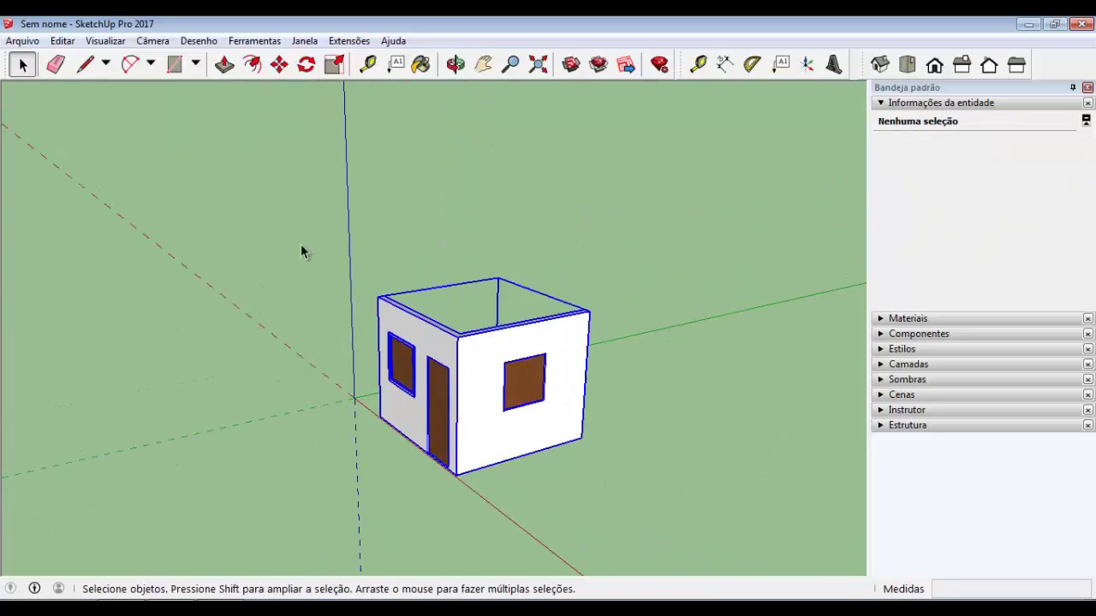
Open File > Generate Report and edit the Component Quantities template
left_click(22, 40)
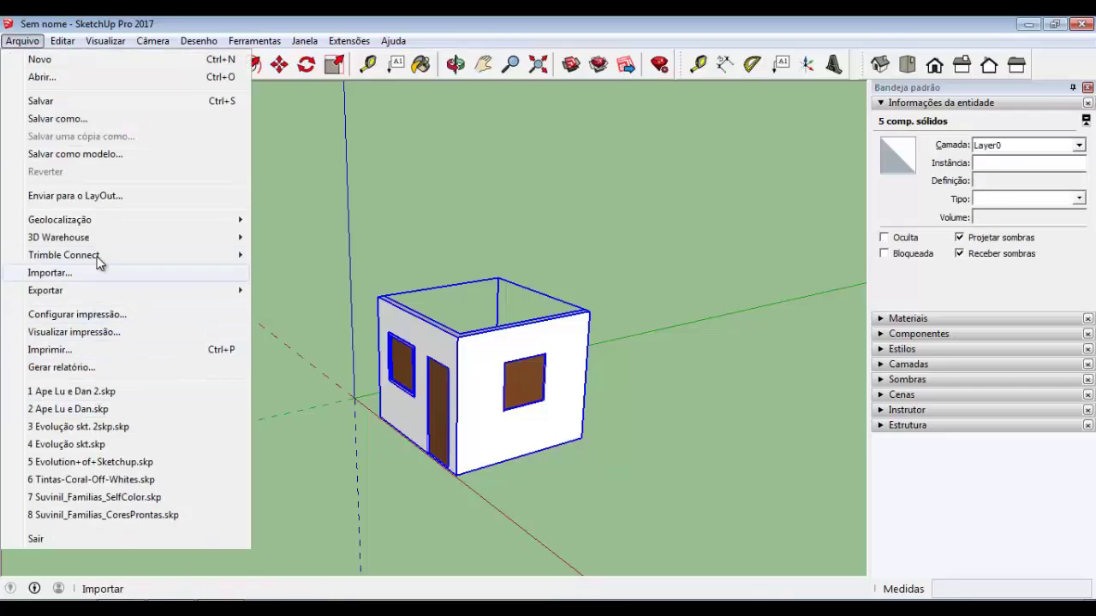
left_click(372, 363)
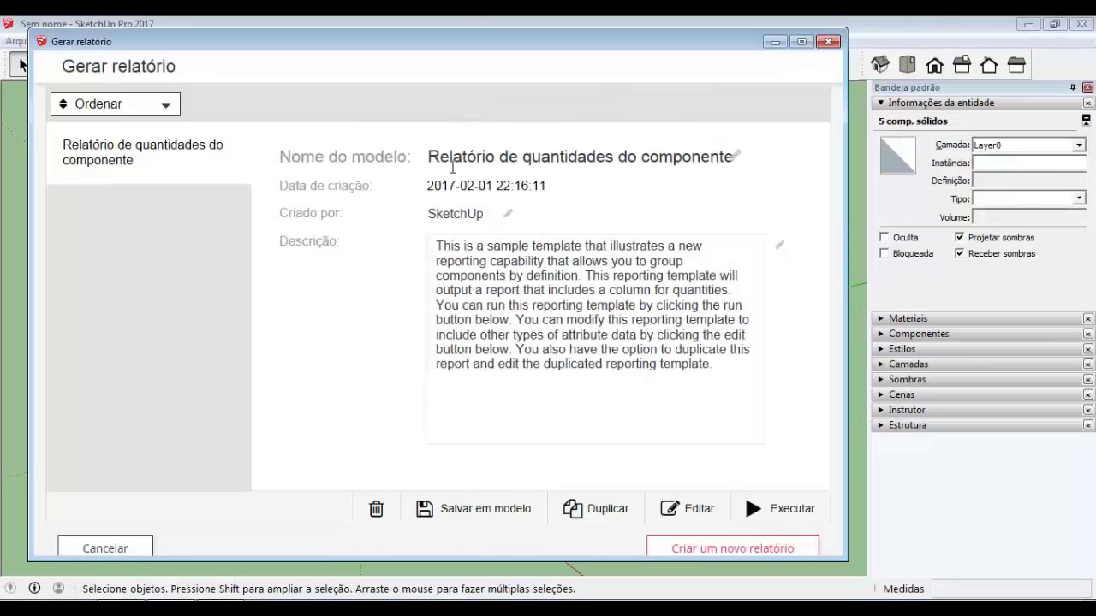
double_click(443, 213)
mouse_move(486, 246)
left_mouse_down()
mouse_move(643, 260)
mouse_move(581, 322)
left_mouse_up()
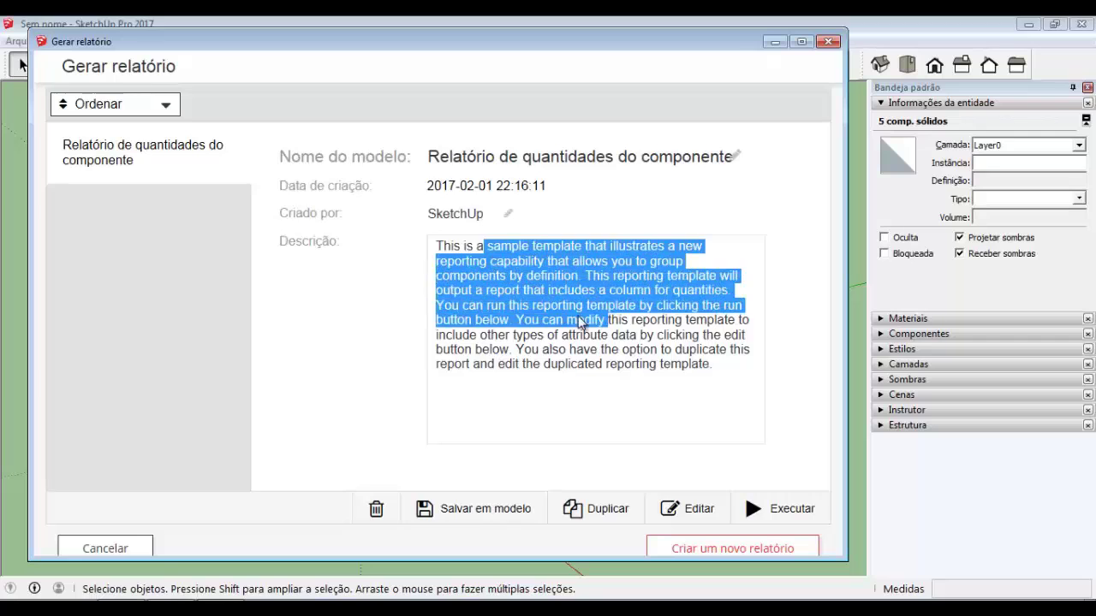
left_click(578, 321)
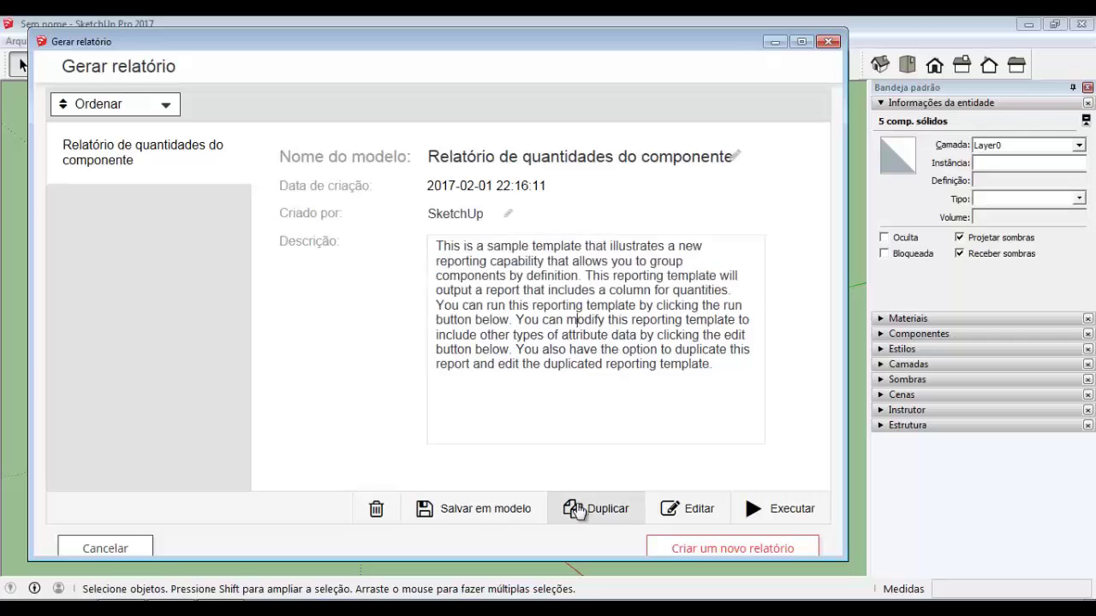
left_click(697, 511)
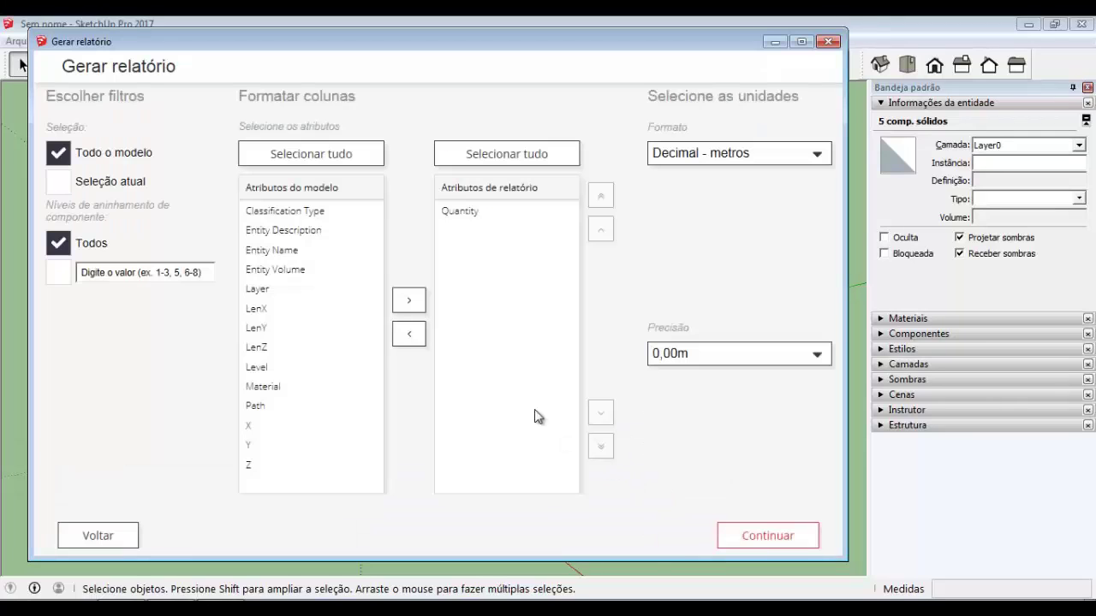
Limit the report to the current selection and add LenX, LenY and LenZ columns
left_click(58, 184)
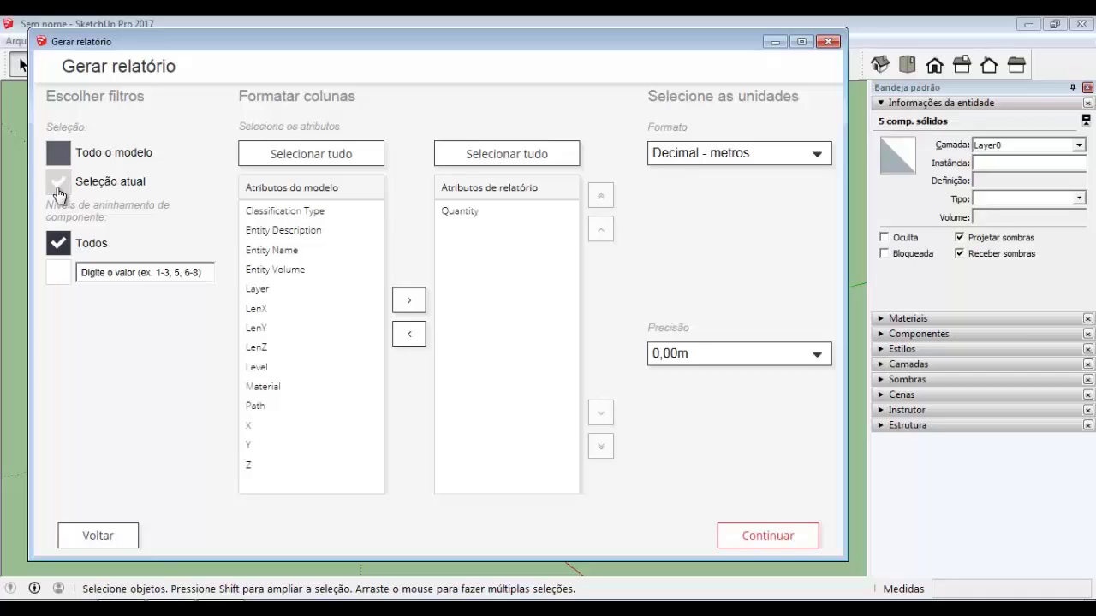
left_click(261, 309)
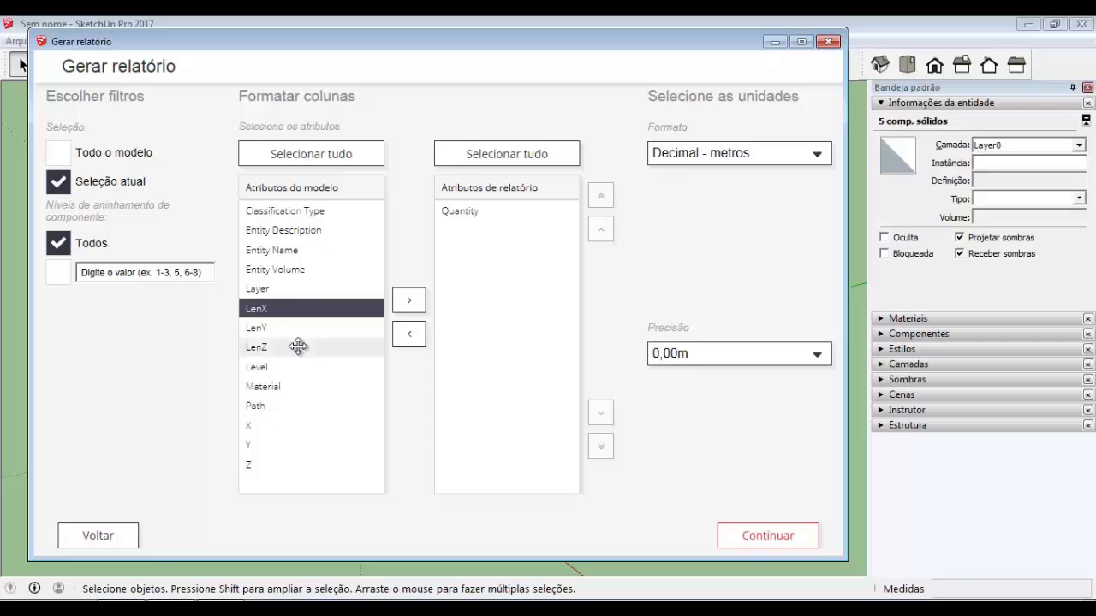
left_click(410, 301)
left_click(281, 310)
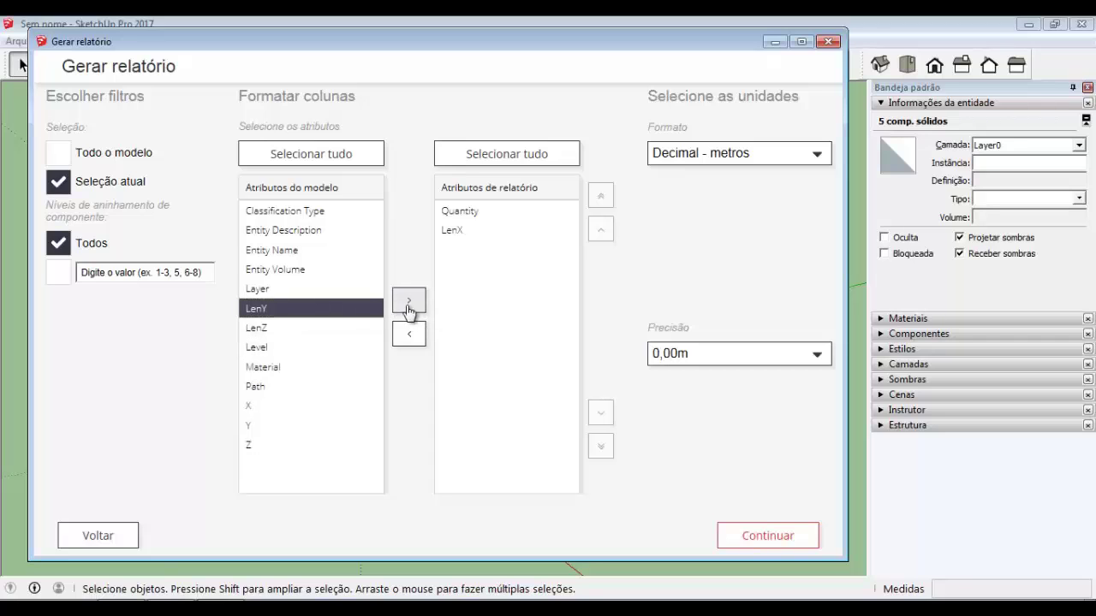
left_click(408, 300)
left_click(289, 309)
left_click(416, 311)
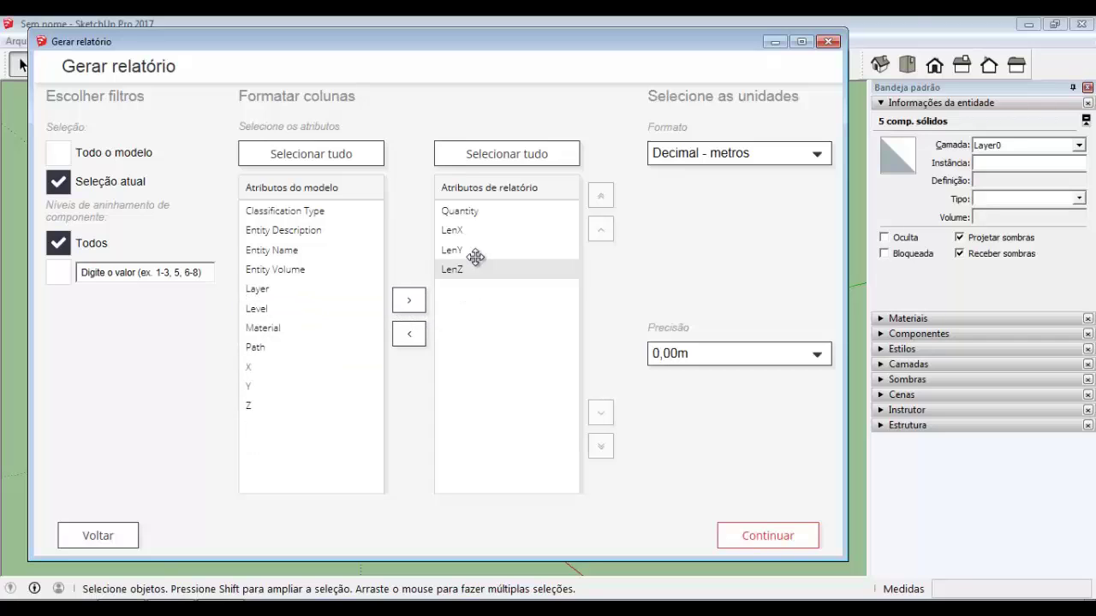
Reorder the columns: LenZ above LenY, and Quantity moved to last
left_click(540, 269)
left_click(601, 231)
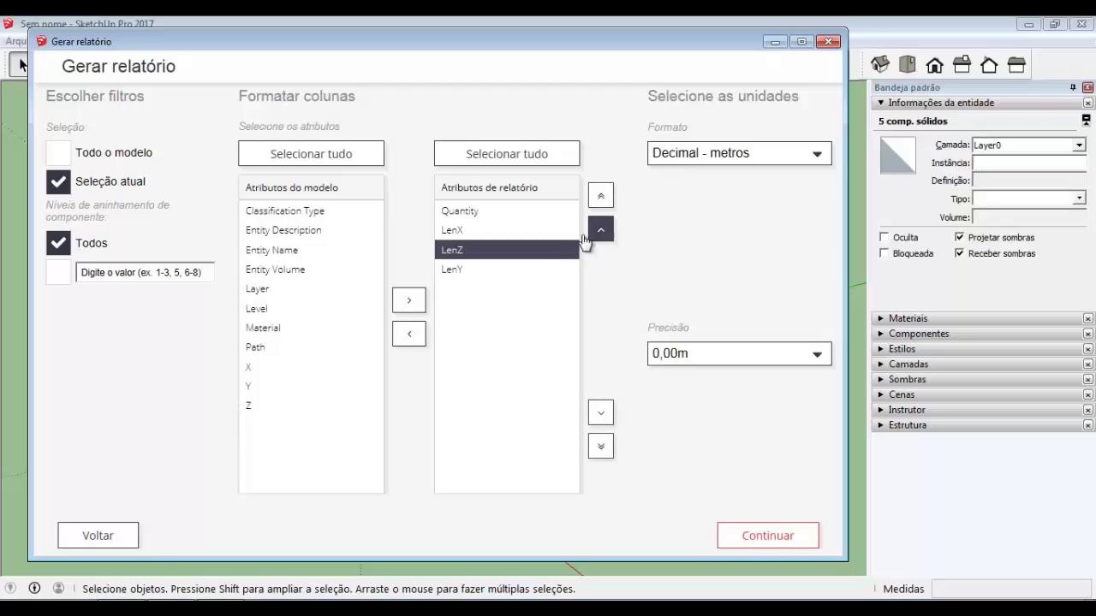
left_click(502, 211)
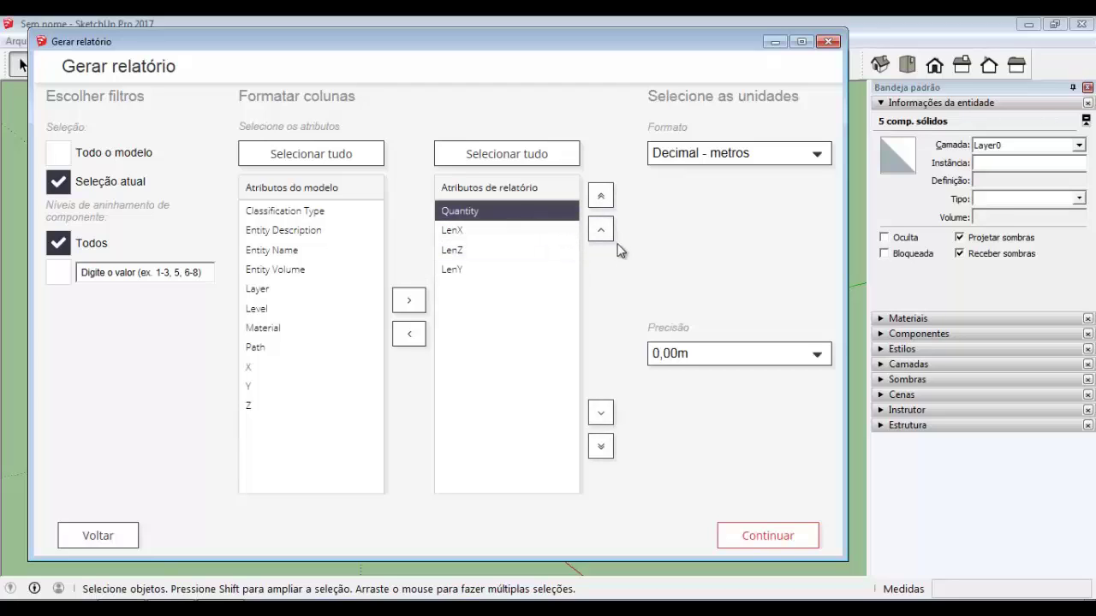
left_click(603, 417)
left_click(601, 414)
left_click(601, 414)
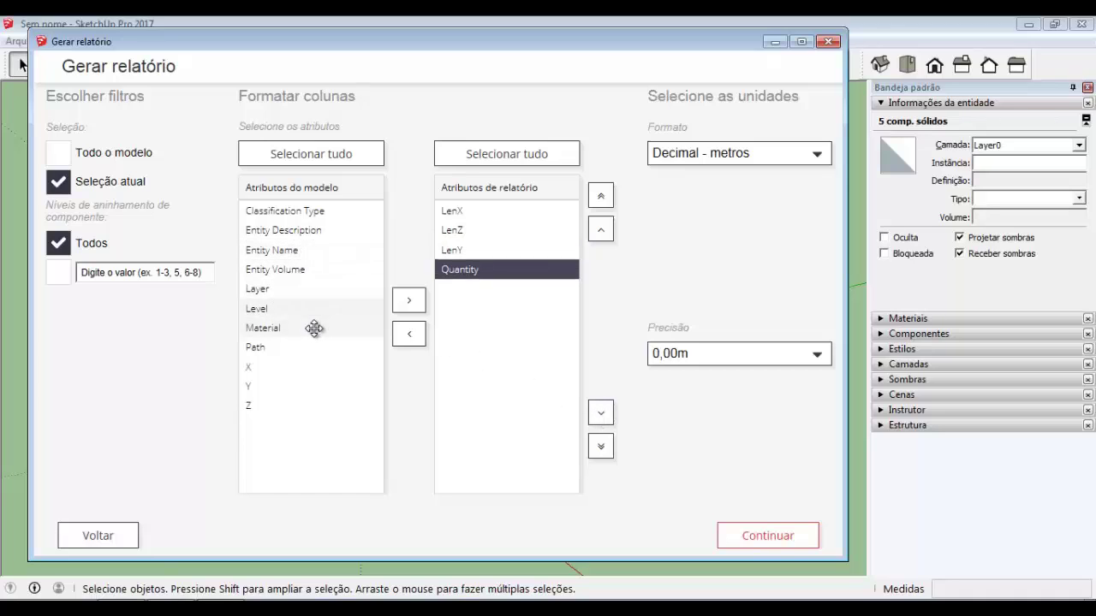
Add an Entity Volume column and generate the report table
left_click(304, 271)
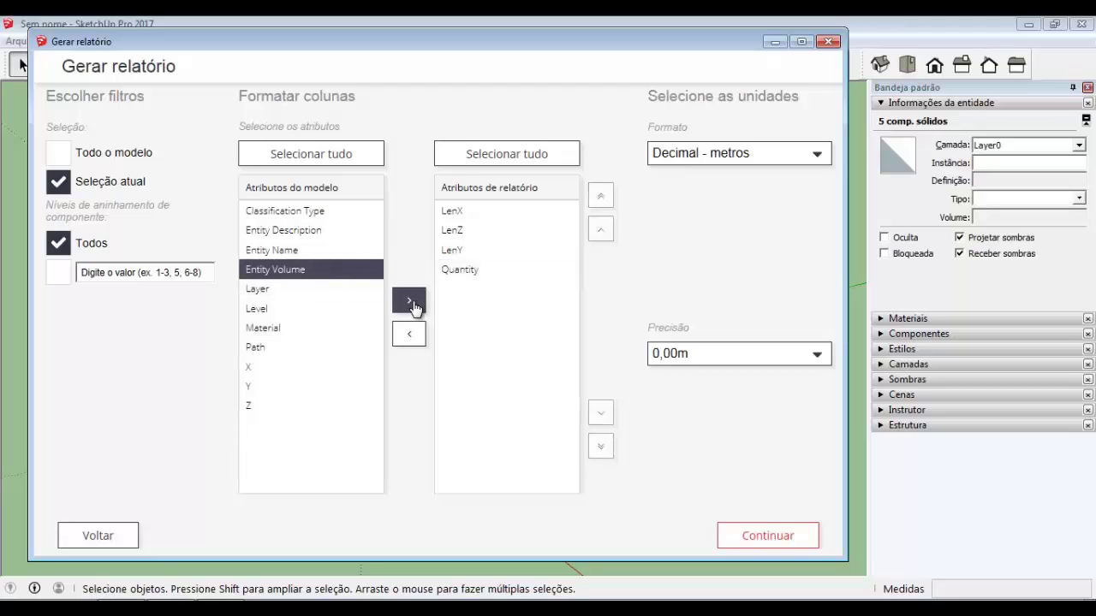
left_click(410, 300)
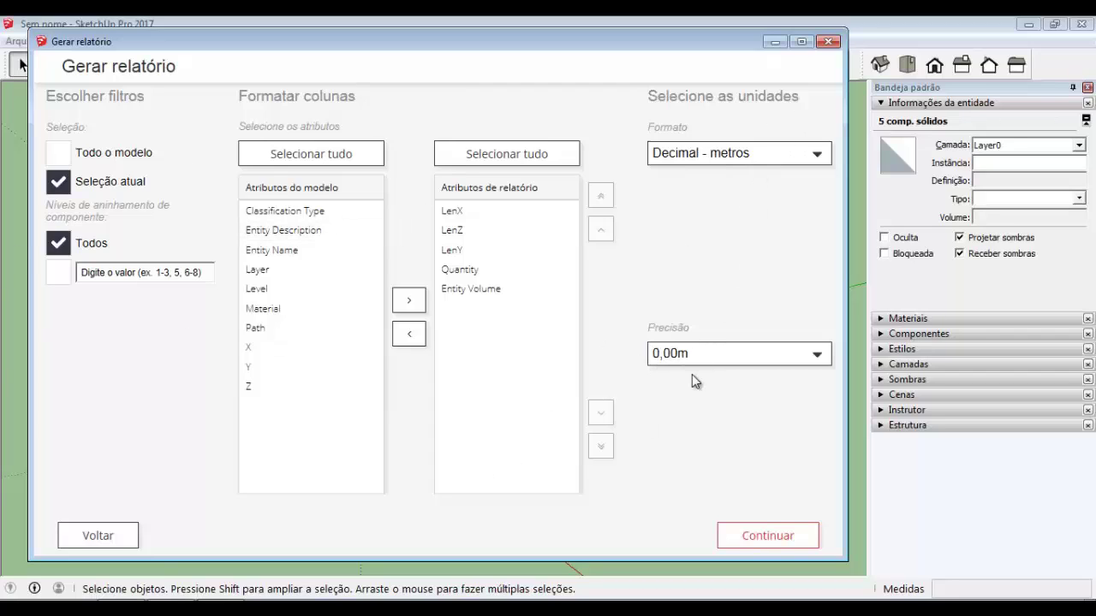
left_click(767, 537)
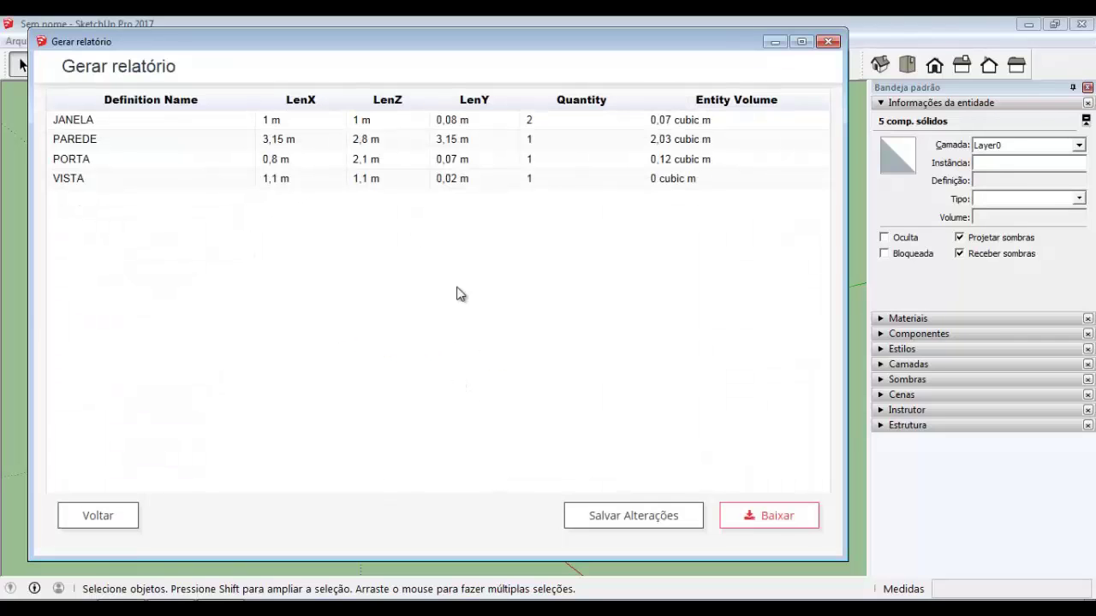
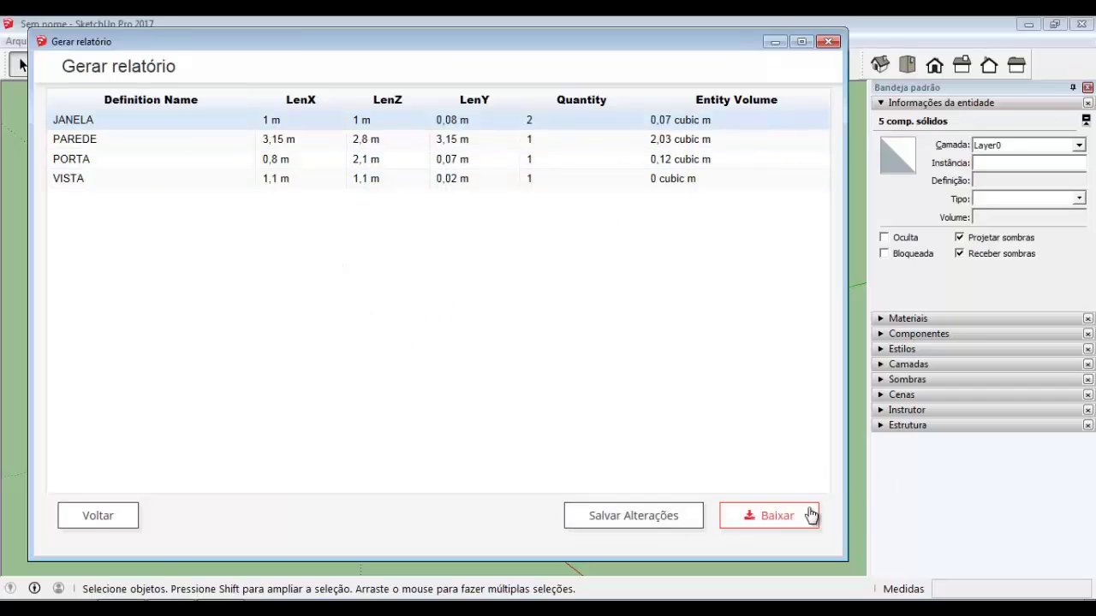
Download the component report as 2017-02-01.csv into the desktop's Curso SketchUp 2017 folder
left_click(765, 509)
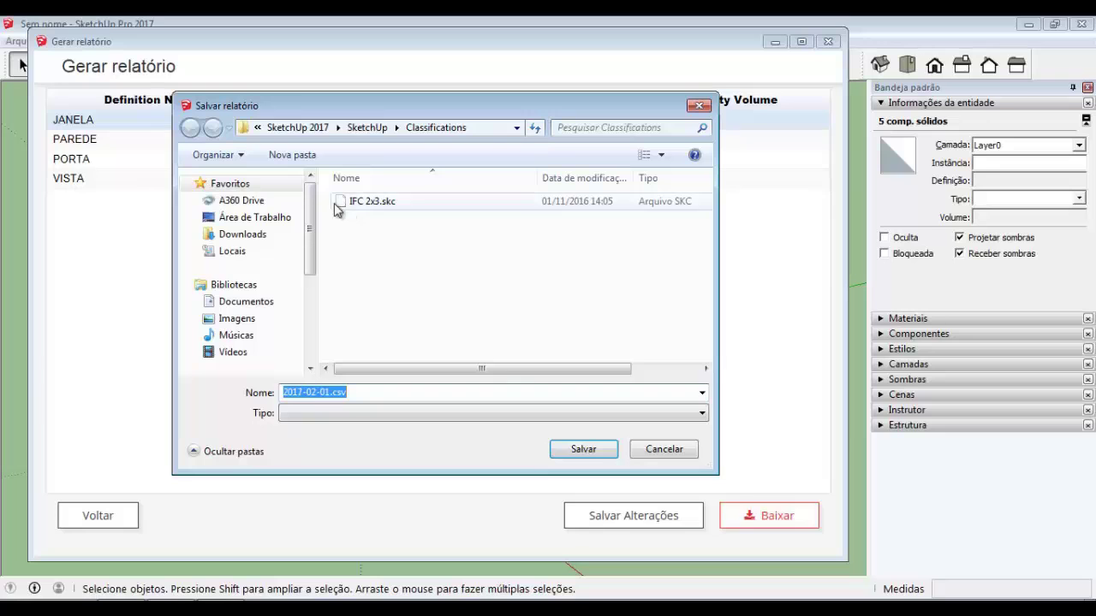
left_click(286, 217)
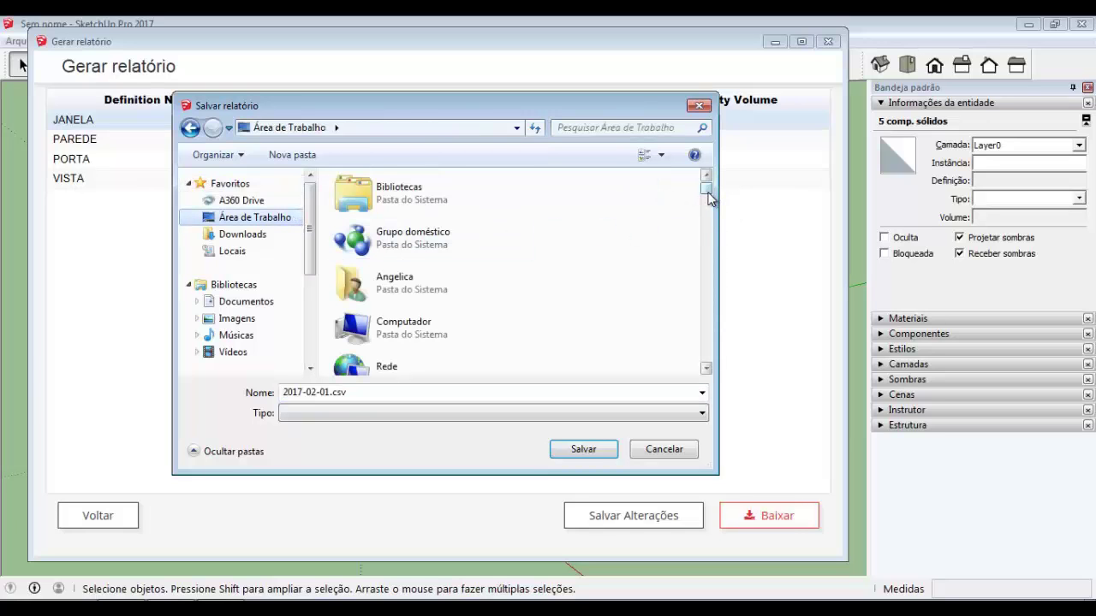
left_click_drag(707, 189, 711, 261)
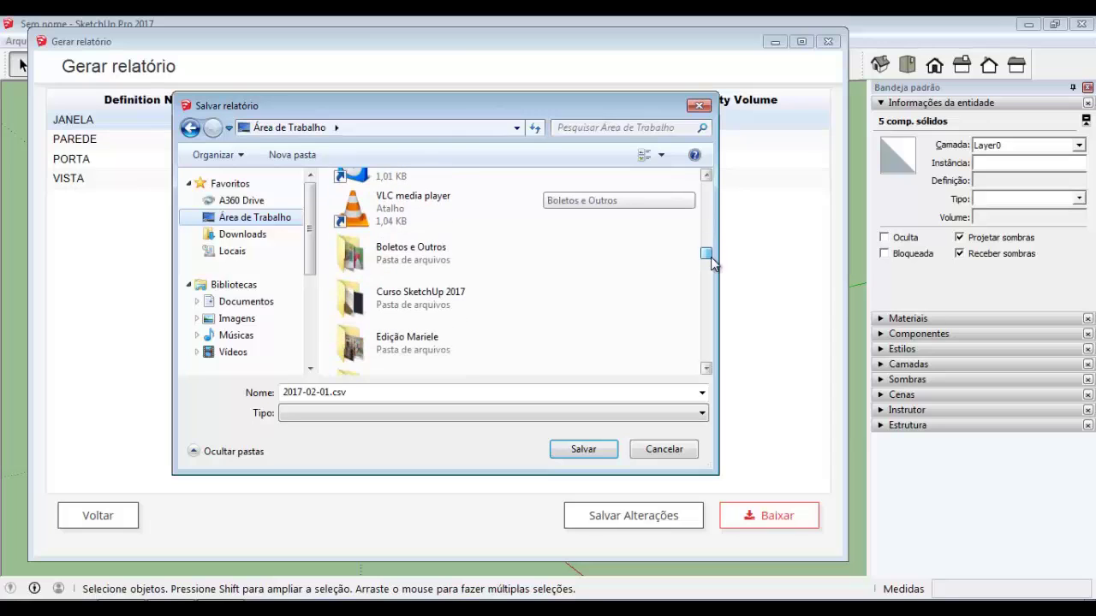
double_click(517, 286)
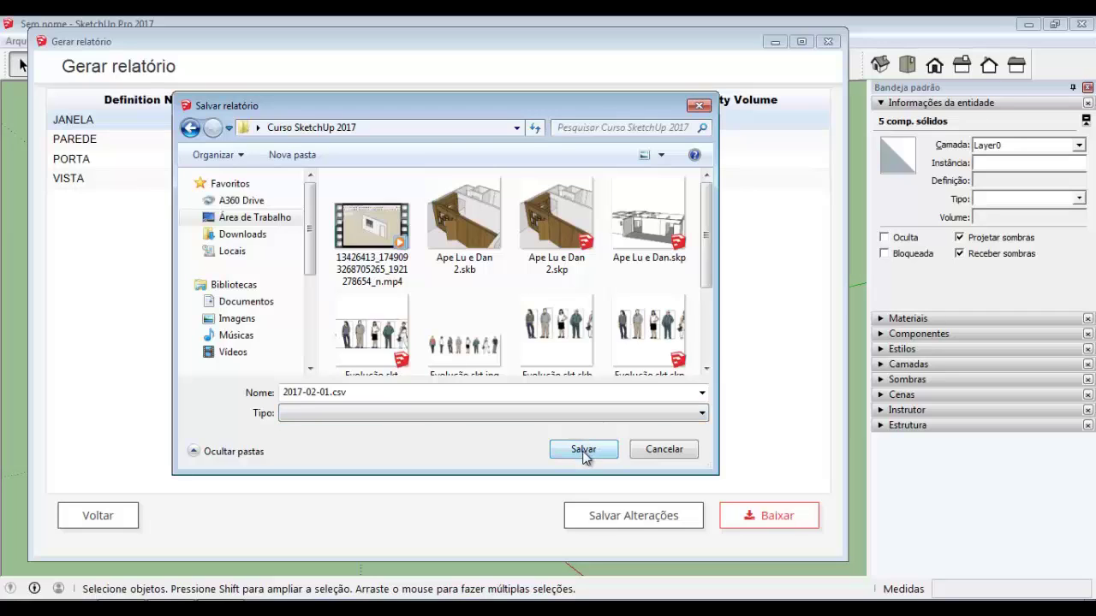
left_click(585, 451)
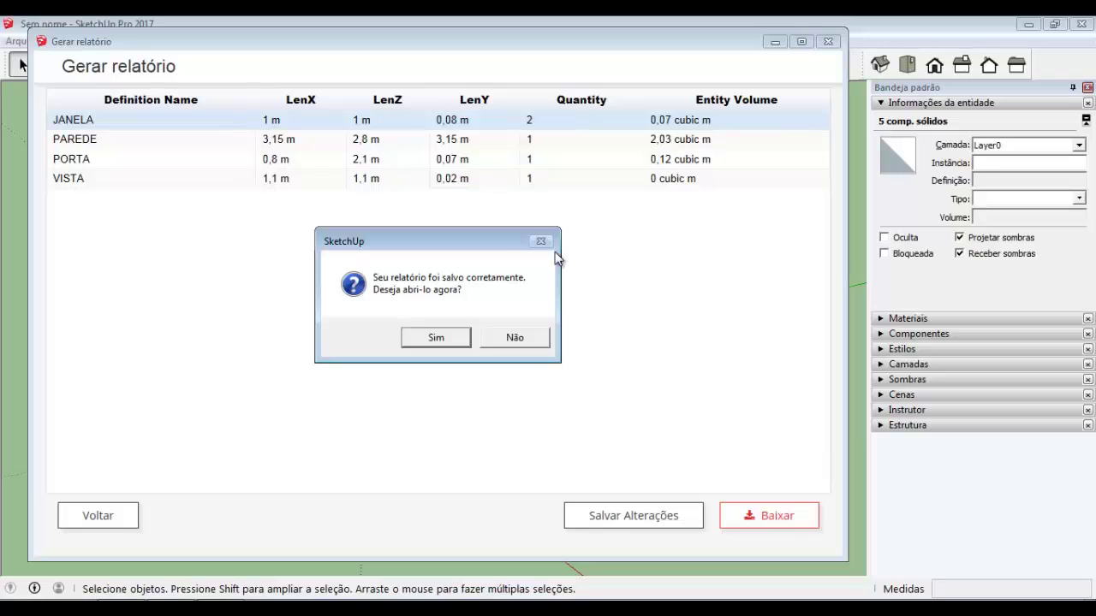
Open the saved CSV in Excel and check the empty cells below the data
left_click(452, 338)
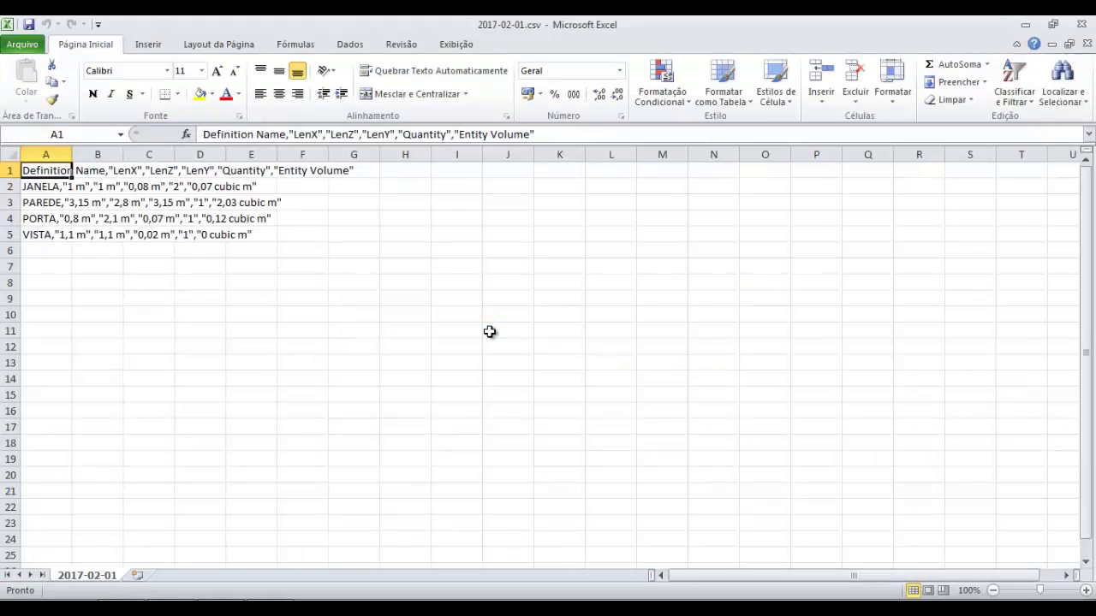
left_click(106, 283)
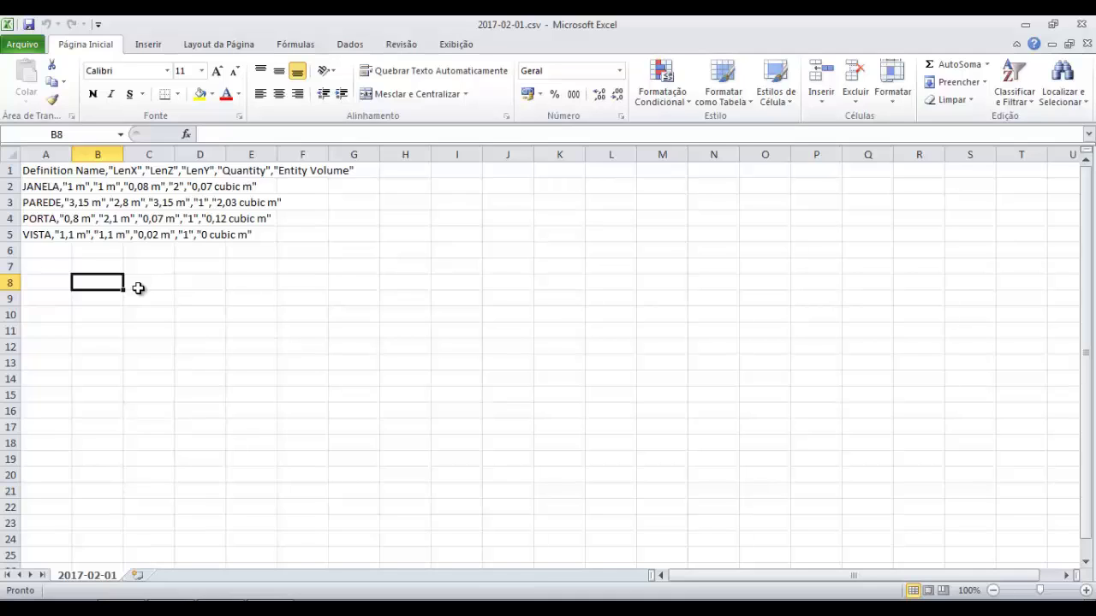
left_click(141, 283)
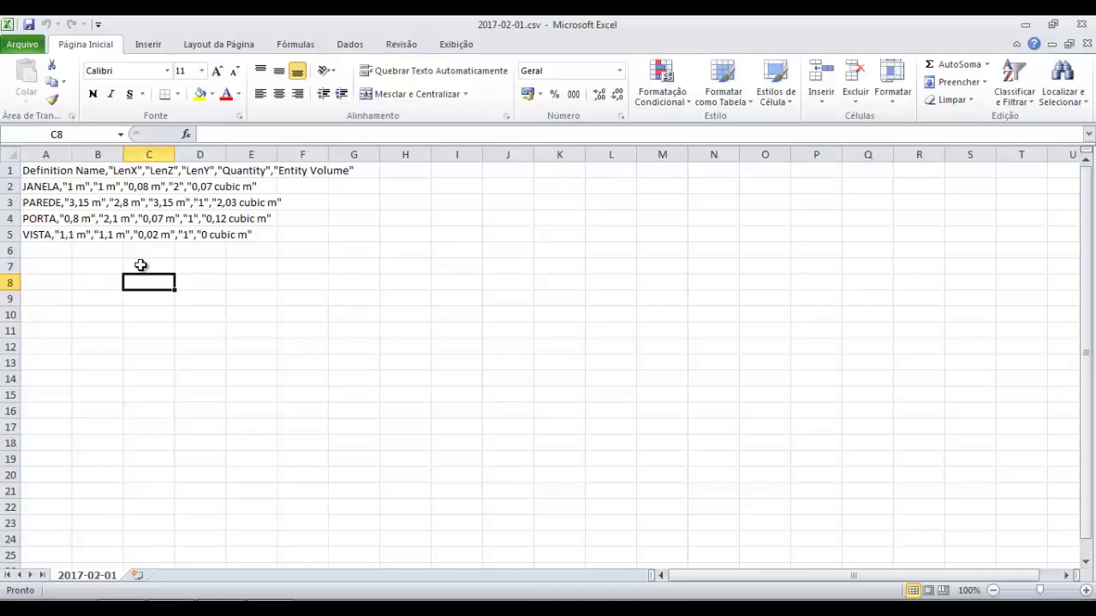
left_click(142, 265)
left_click(64, 251)
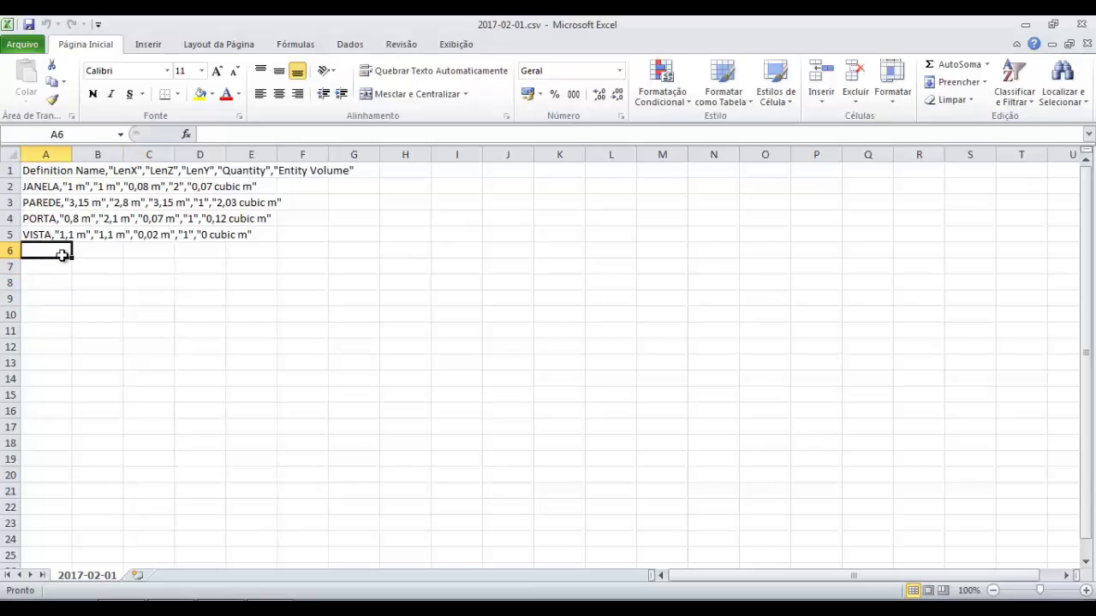
left_click(62, 264)
Show that the whole header row sits in A1, with B1 onward empty
left_click(47, 172)
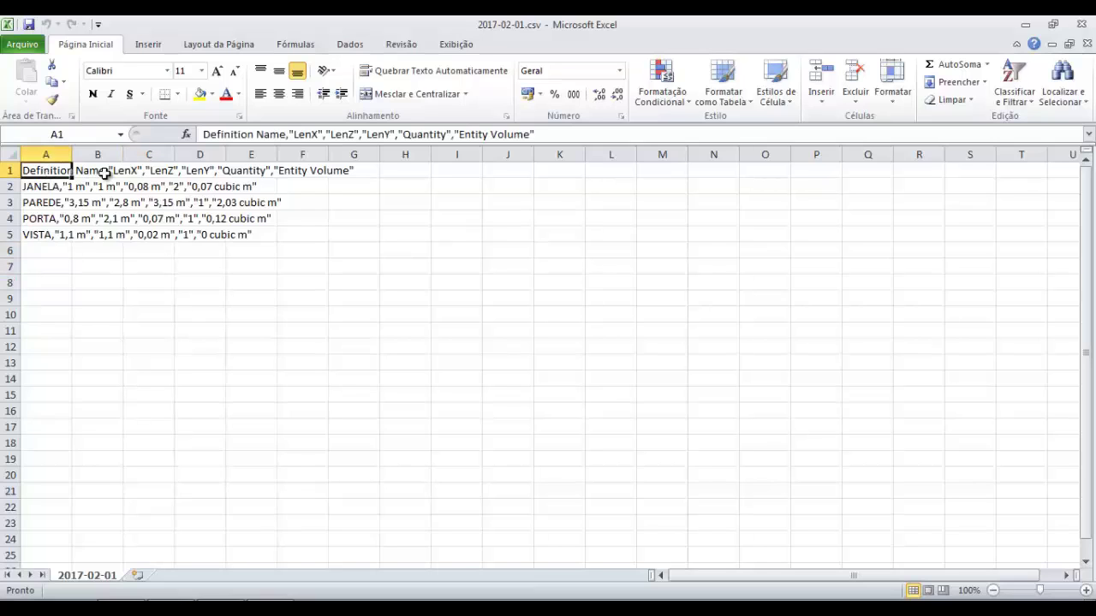
left_click(102, 171)
left_click(158, 172)
left_click(186, 172)
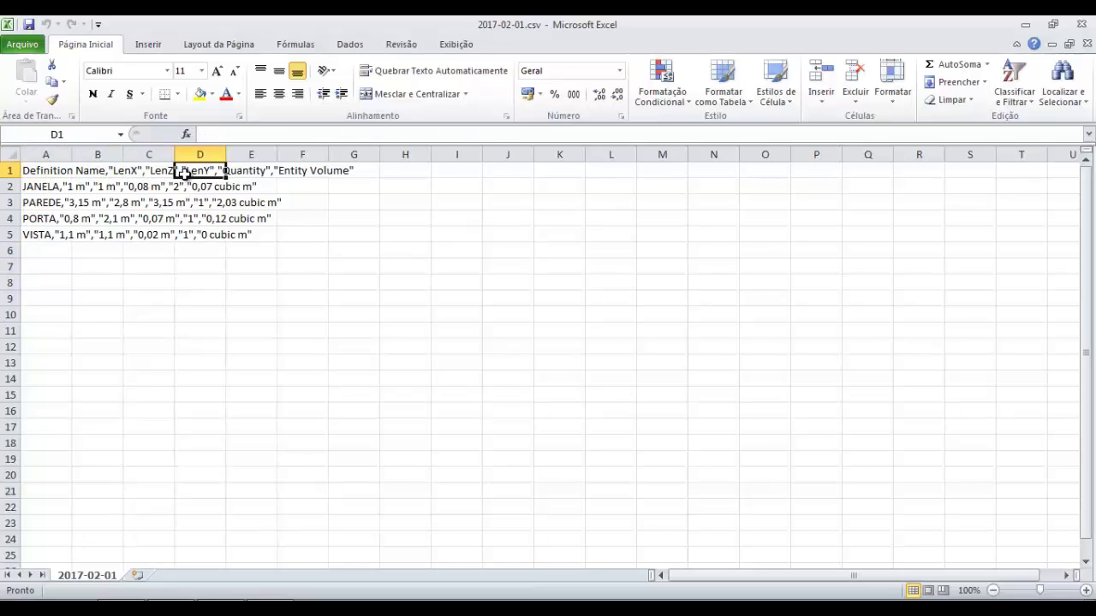
left_click(239, 172)
left_click(323, 172)
Check the empty cells around the data, then go to the workbook's File page
left_click(280, 271)
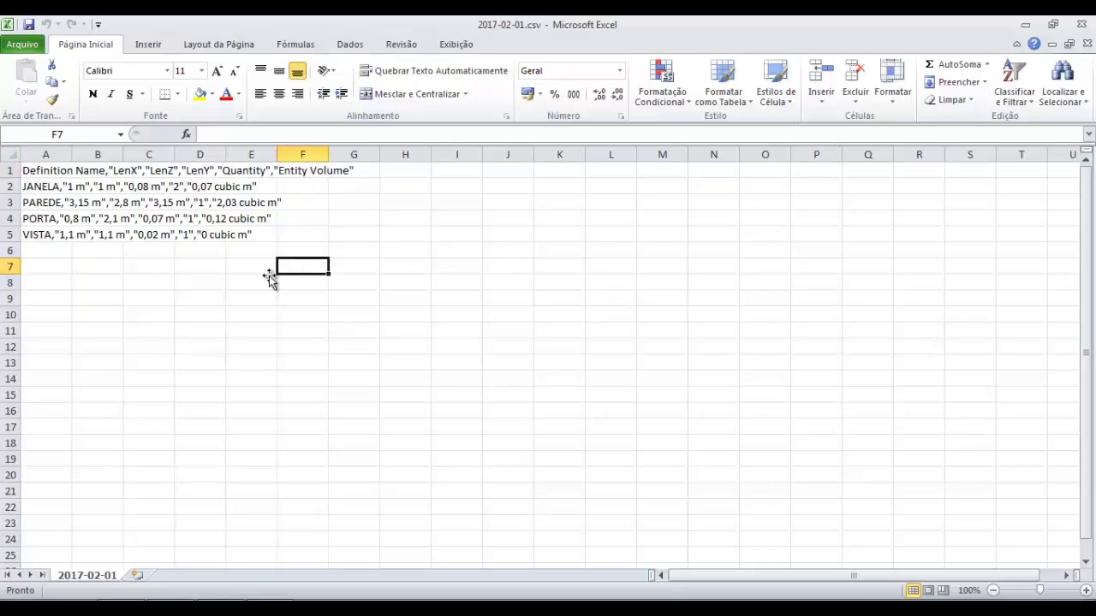
left_click(210, 281)
left_click(95, 255)
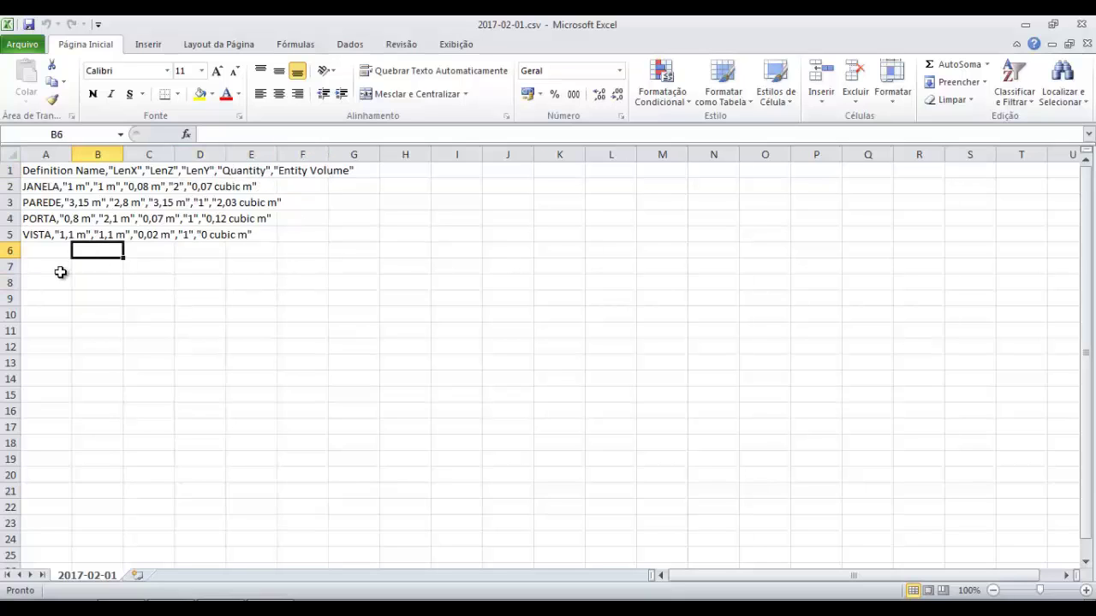
left_click(57, 269)
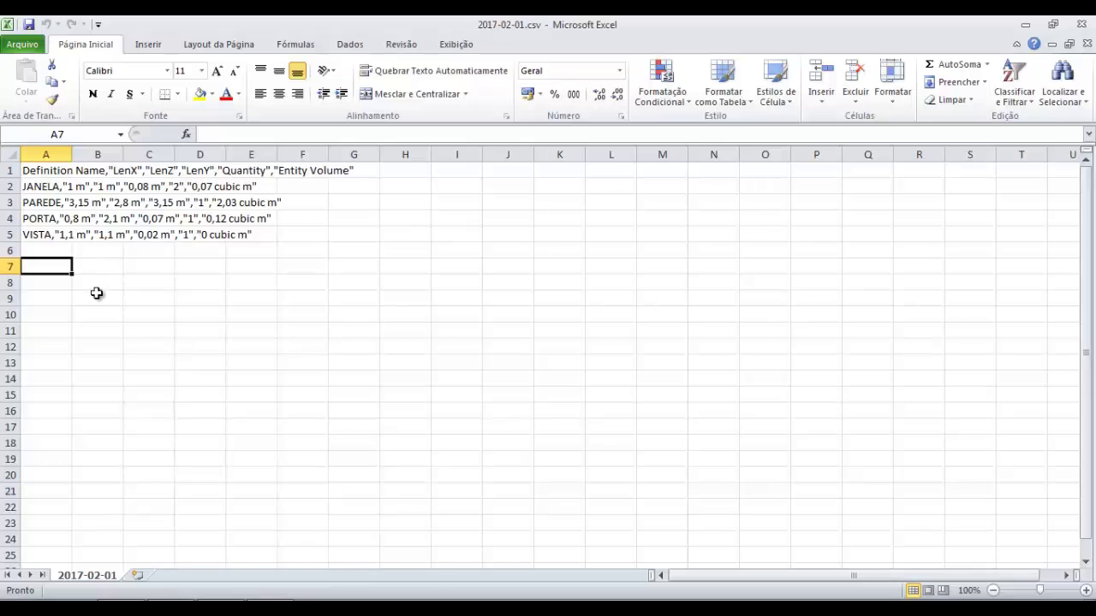
left_click(23, 47)
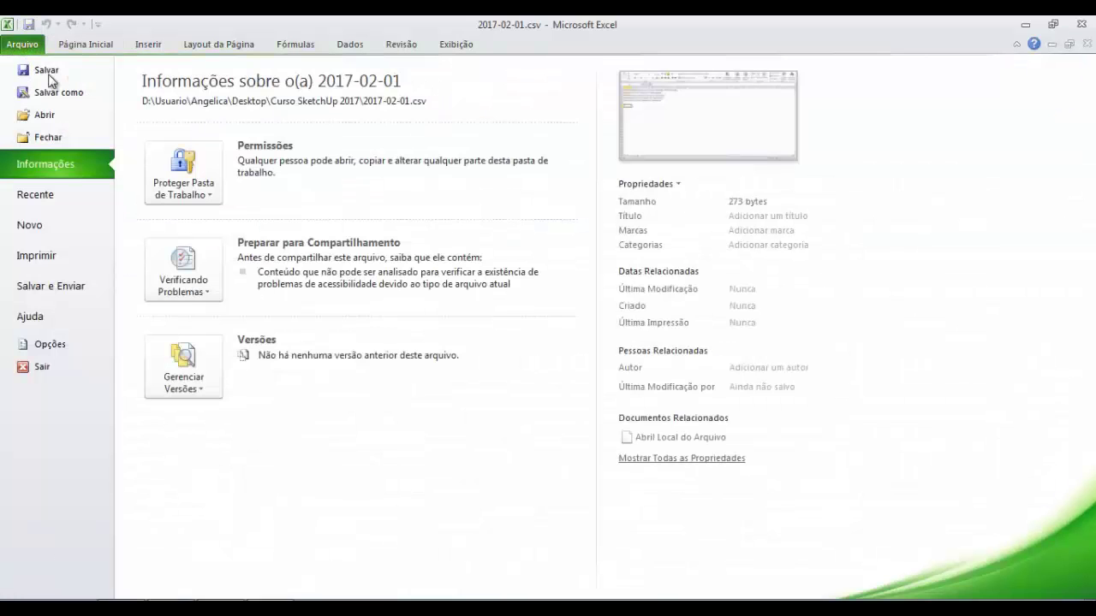
Create a new blank workbook and bring up its list of existing data connections
left_click(62, 233)
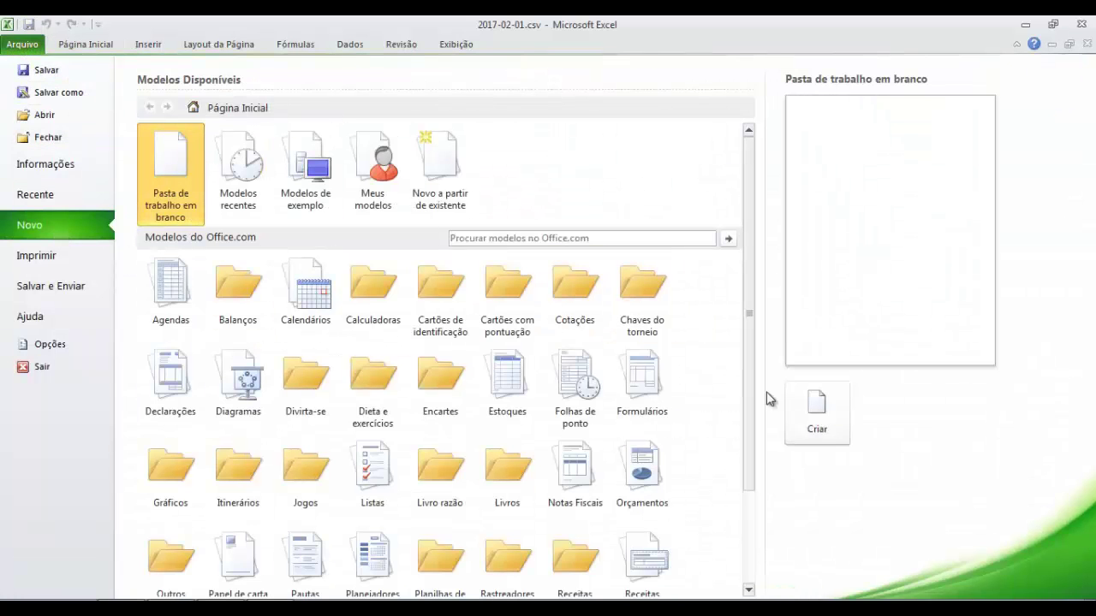
left_click(830, 409)
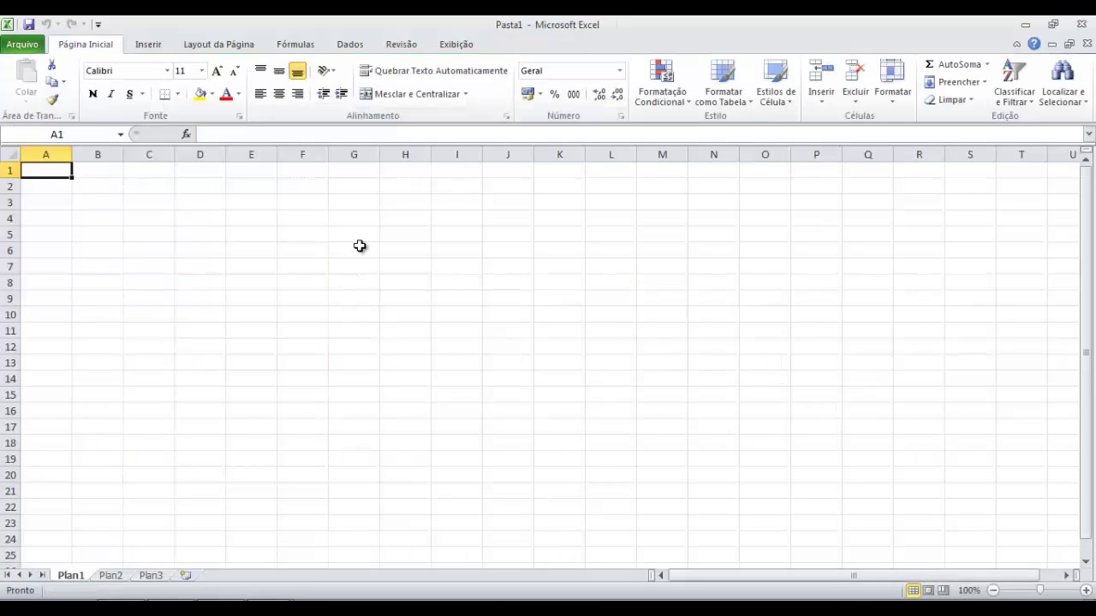
left_click(344, 43)
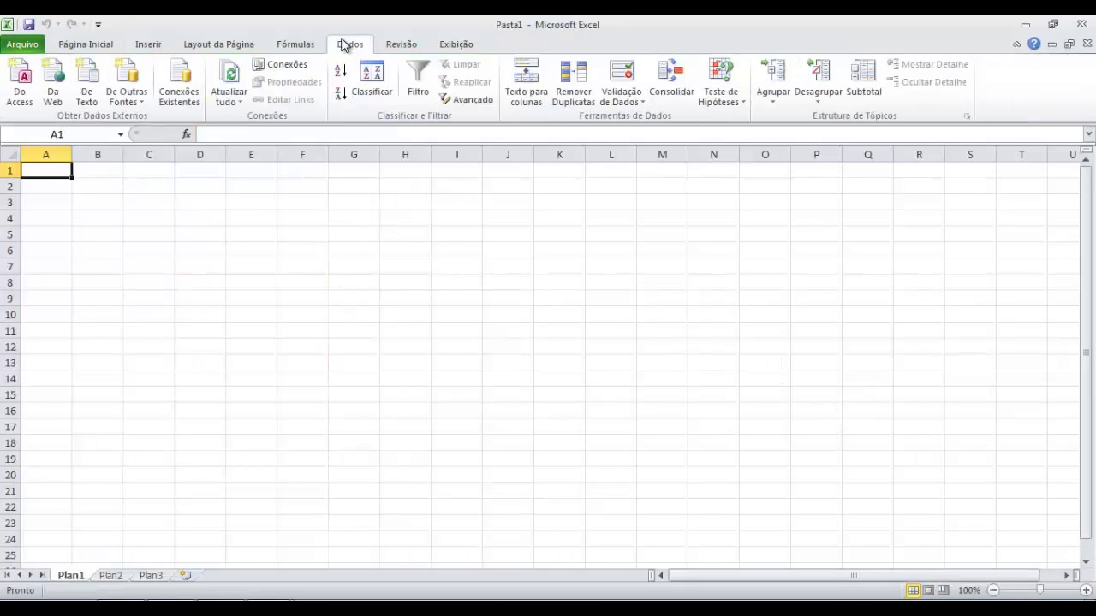
left_click(187, 79)
left_click(567, 147)
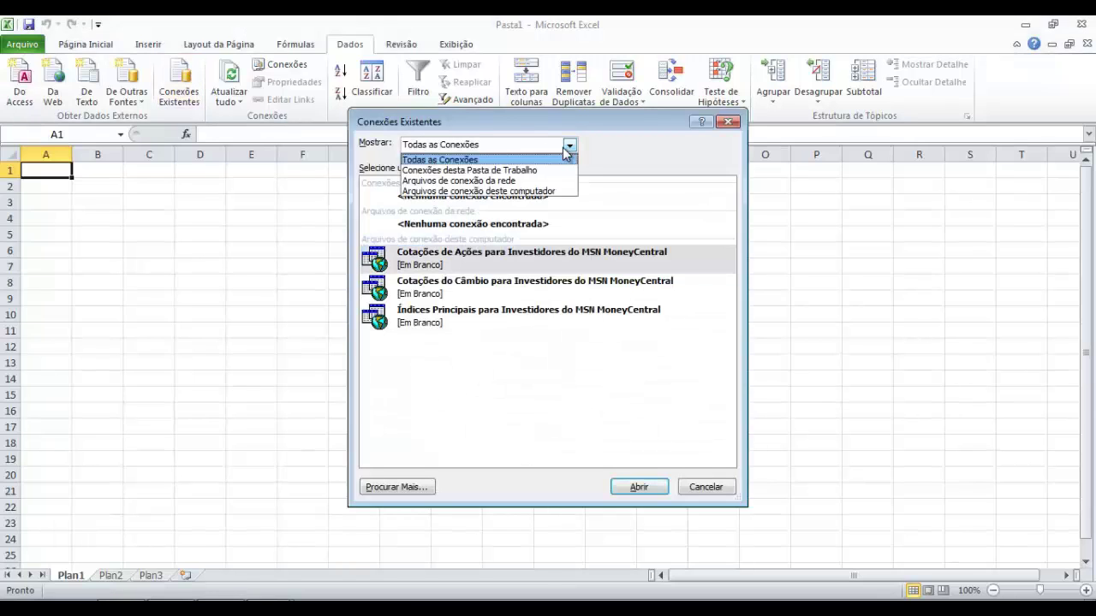
left_click(565, 149)
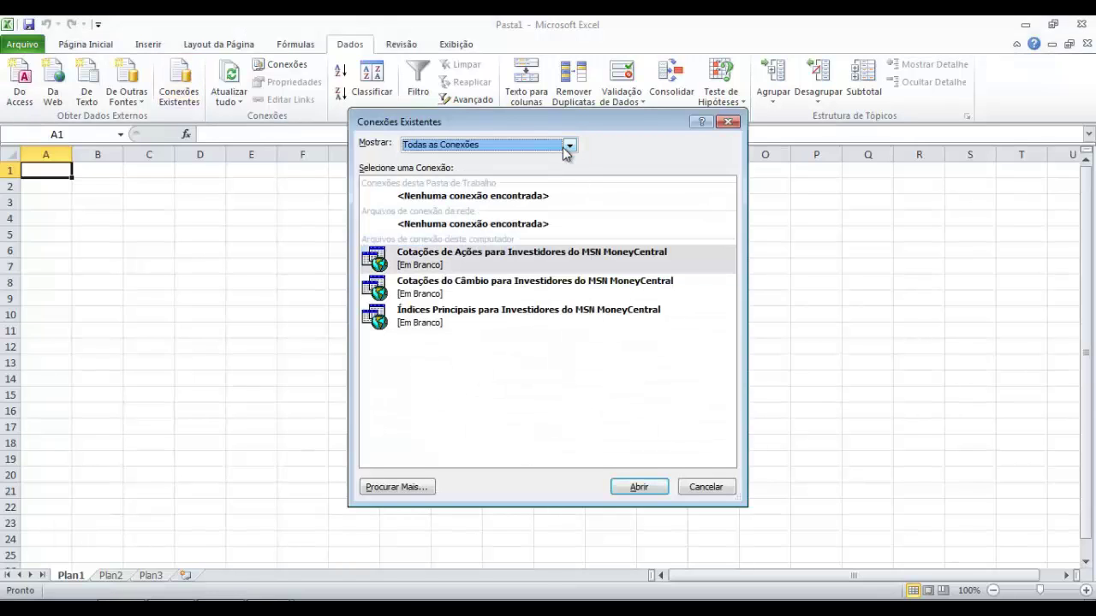
Browse to Desktop > Curso SketchUp 2017 and select 2017-02-01.csv as the data source
left_click(413, 488)
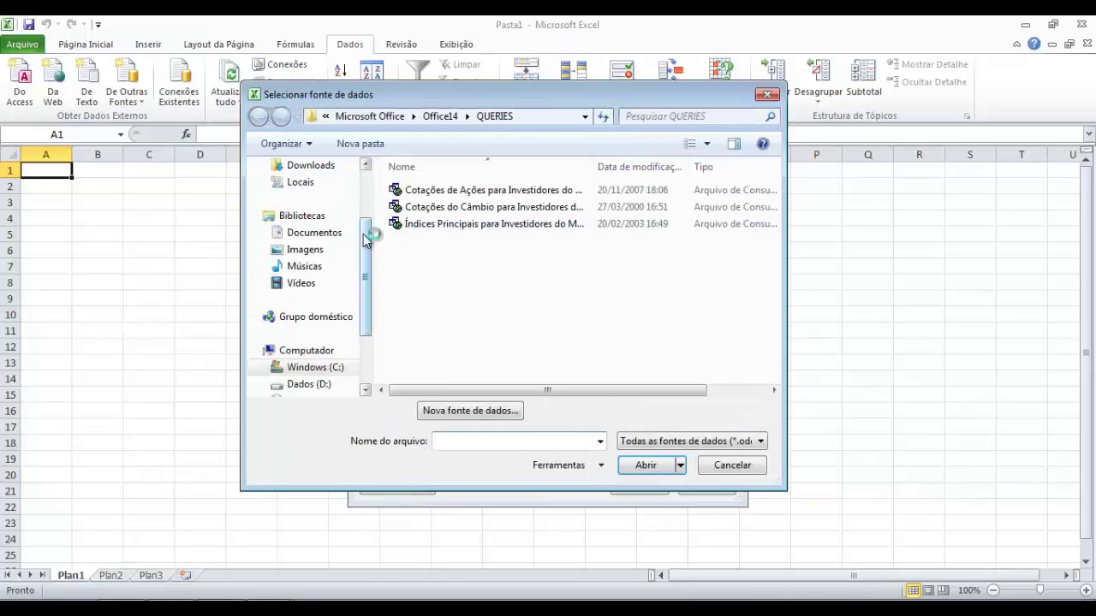
left_click_drag(367, 237, 369, 186)
left_click(345, 244)
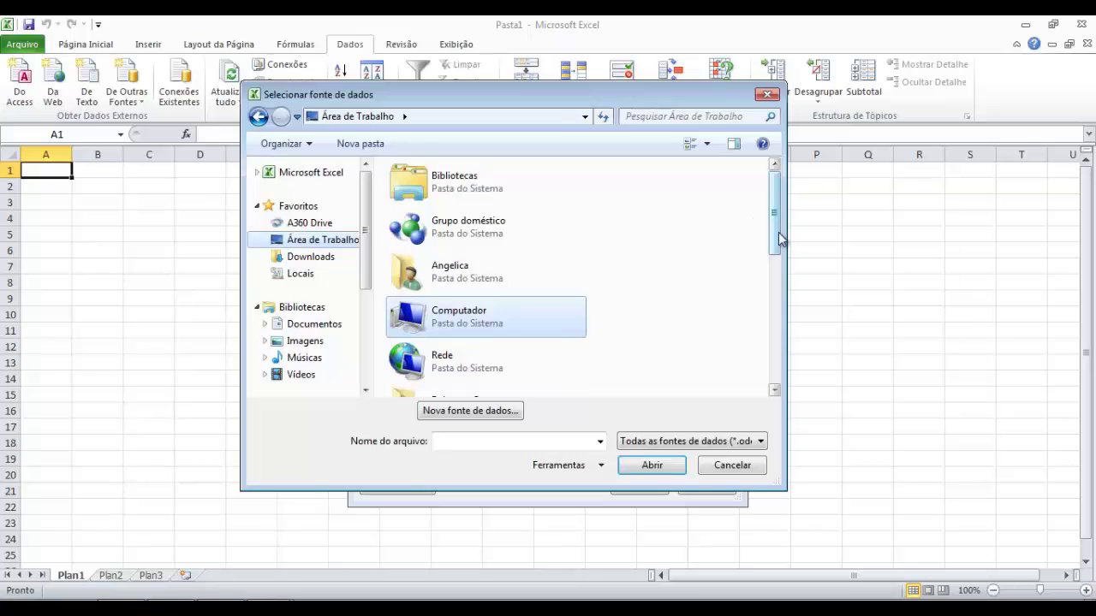
left_click_drag(777, 229, 777, 323)
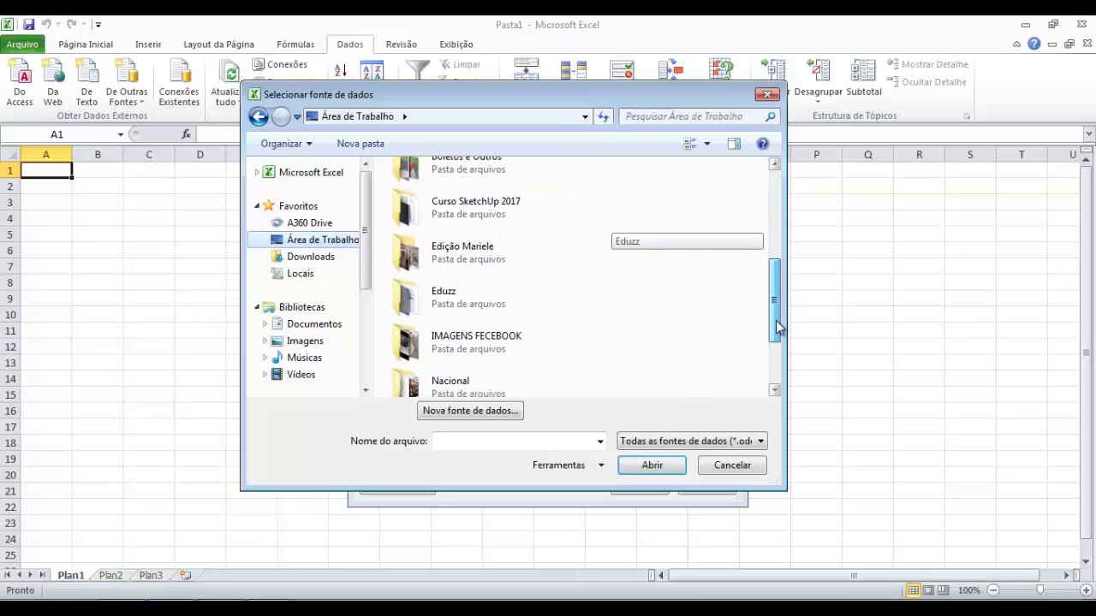
left_click_drag(777, 324, 776, 327)
double_click(526, 191)
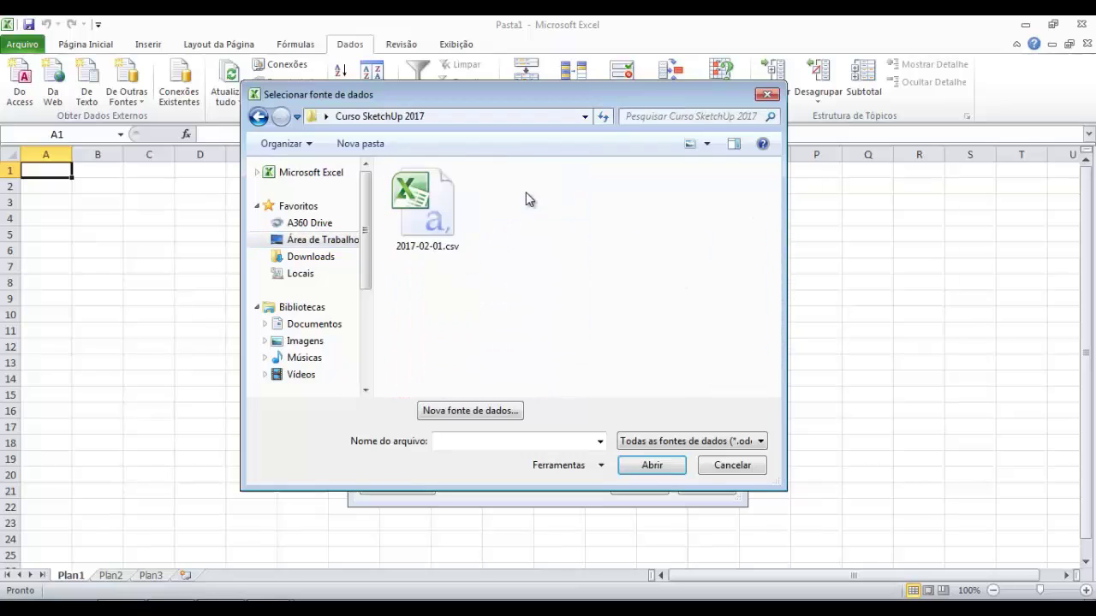
left_click(427, 206)
Start the delimited text import and set the text qualifier to double quotes
left_click(655, 466)
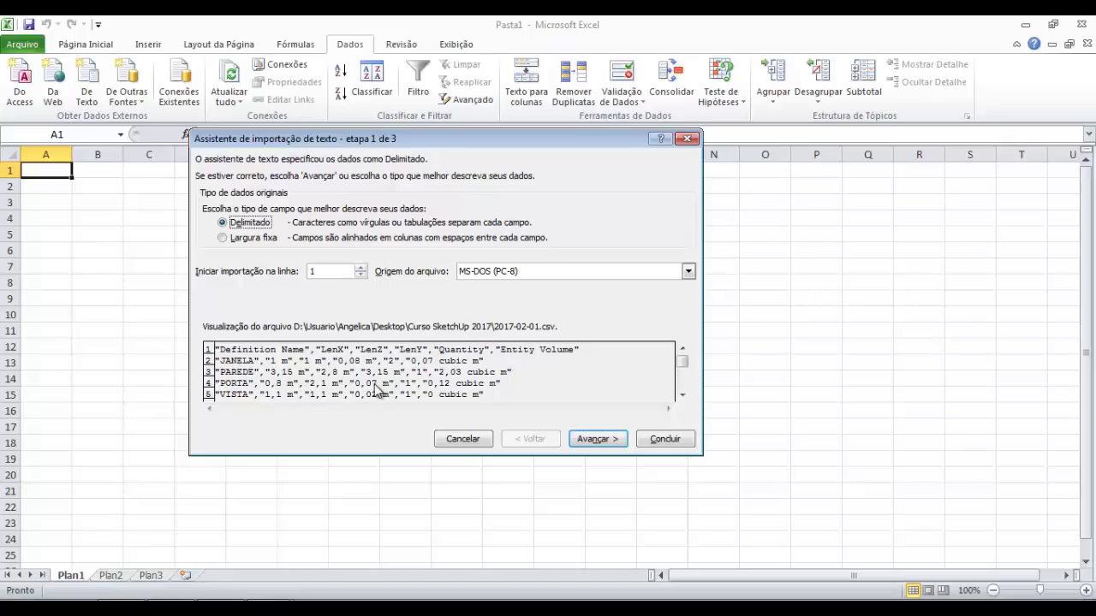
left_click(597, 439)
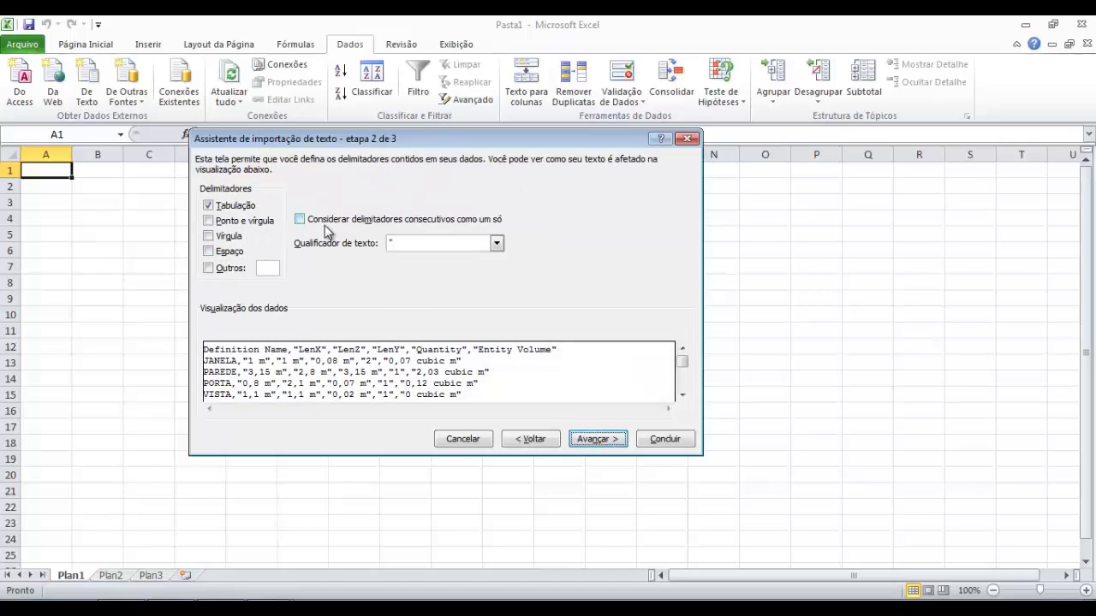
left_click(503, 244)
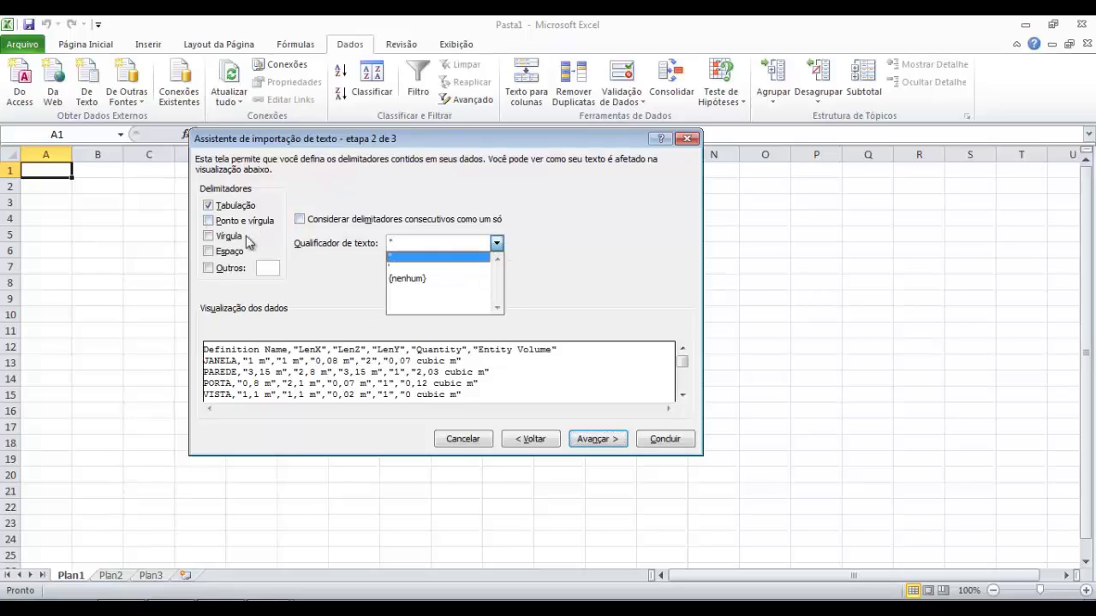
left_click(418, 280)
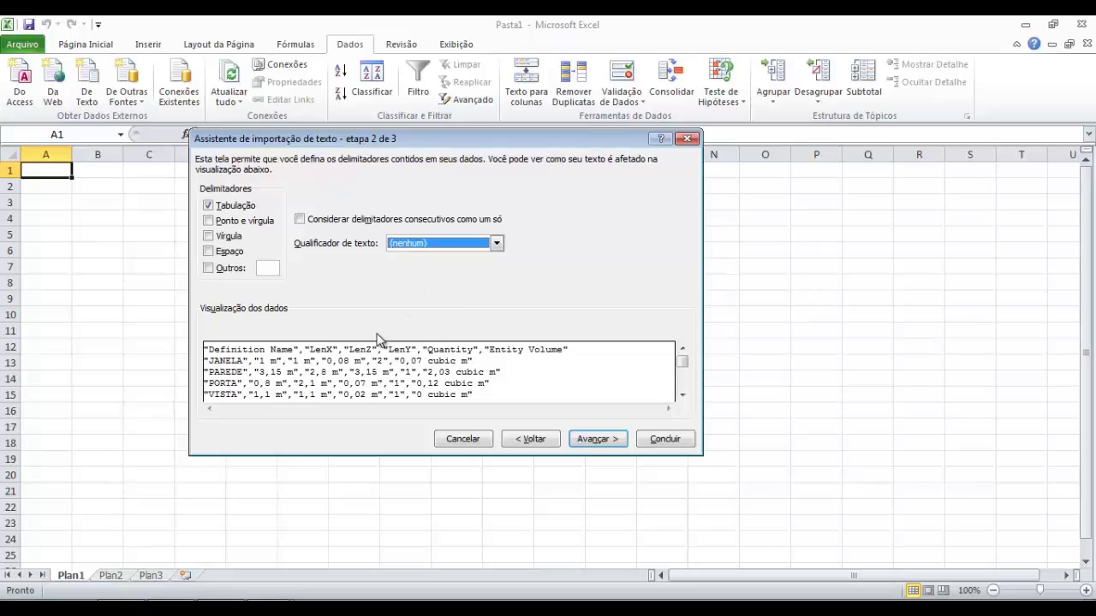
left_click(477, 244)
left_click(476, 255)
left_click(476, 244)
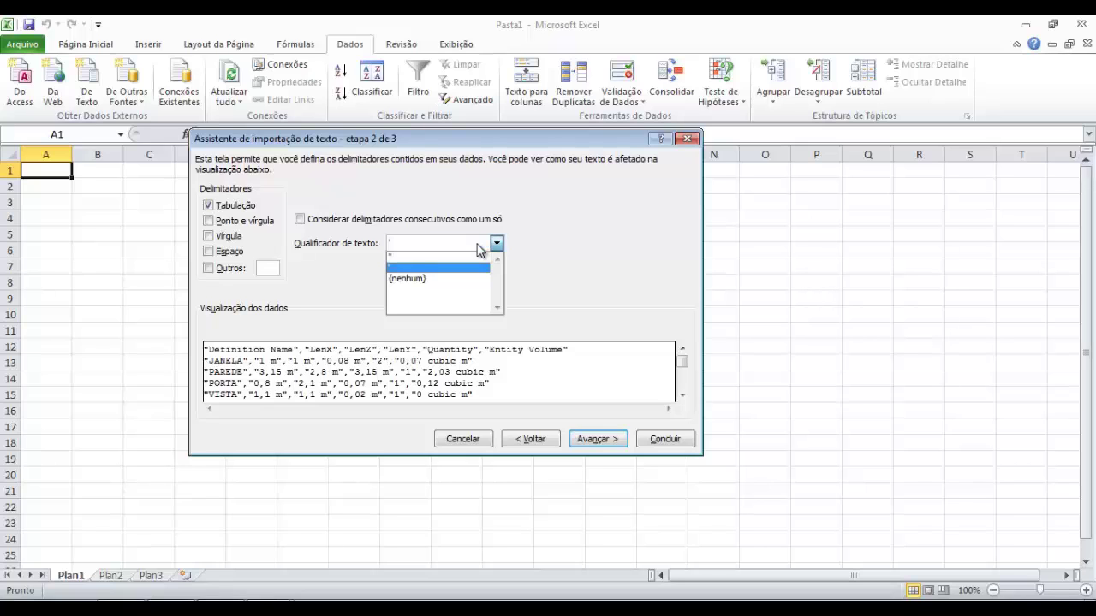
left_click(471, 257)
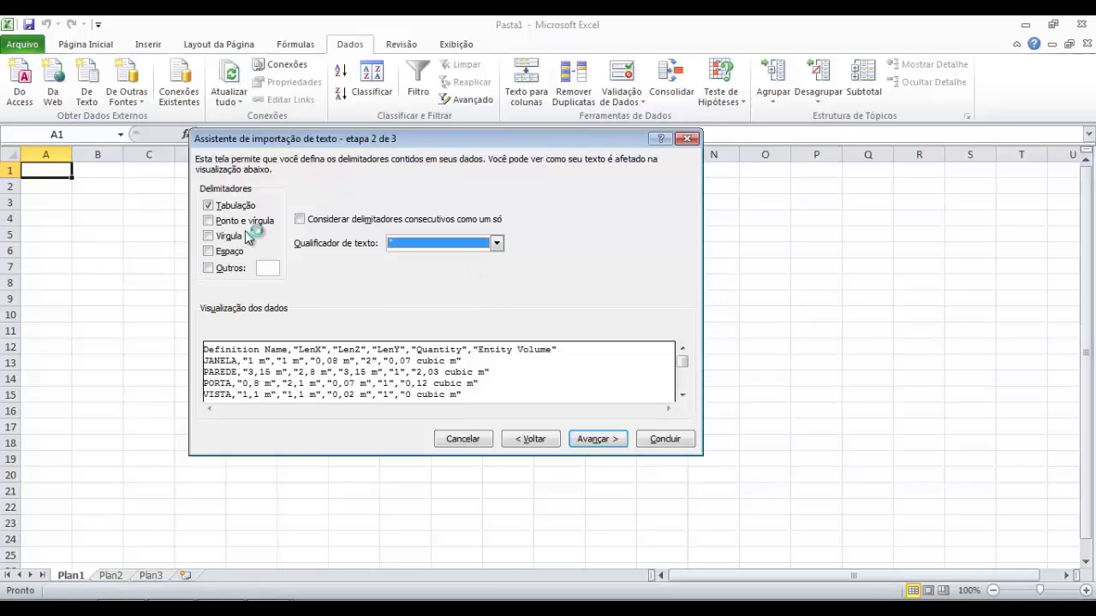
Try different delimiters, ending with only Comma checked so the data splits into six columns
left_click(243, 223)
left_click(208, 236)
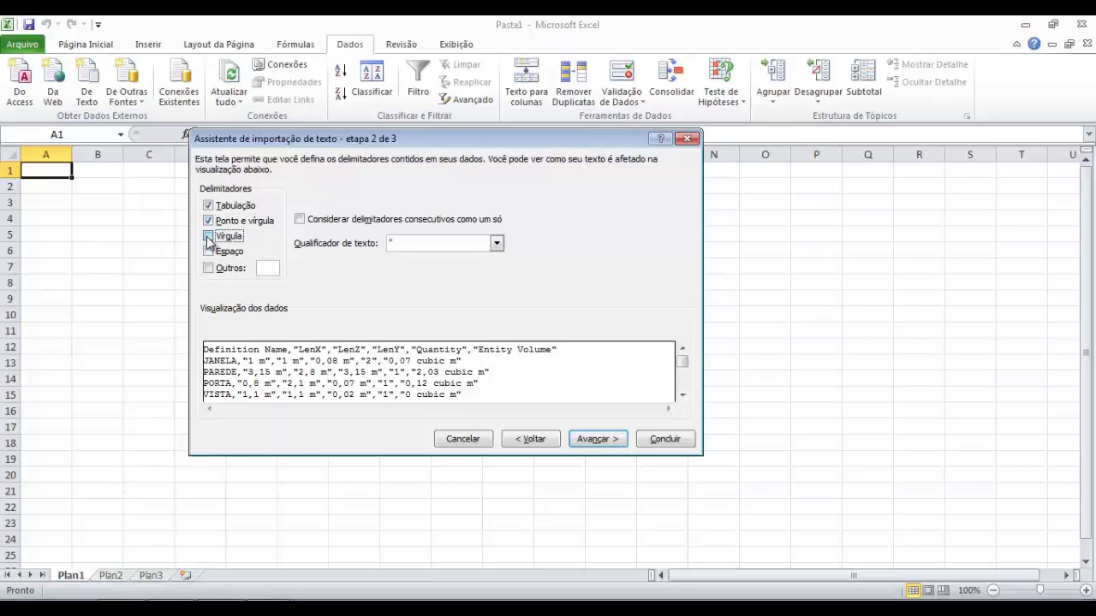
left_click(208, 252)
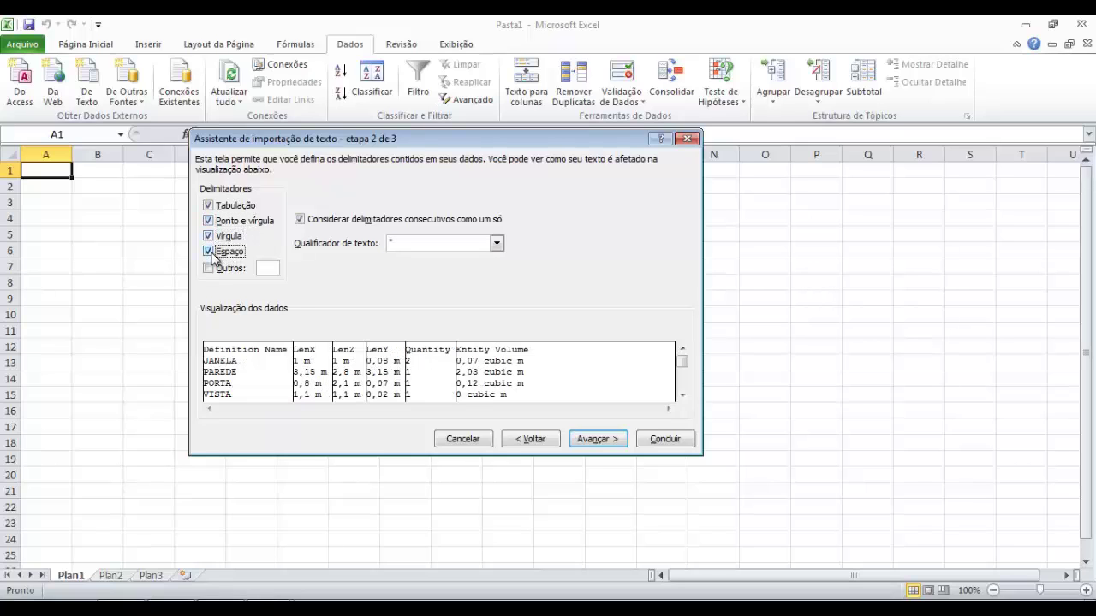
left_click(208, 268)
left_click(208, 267)
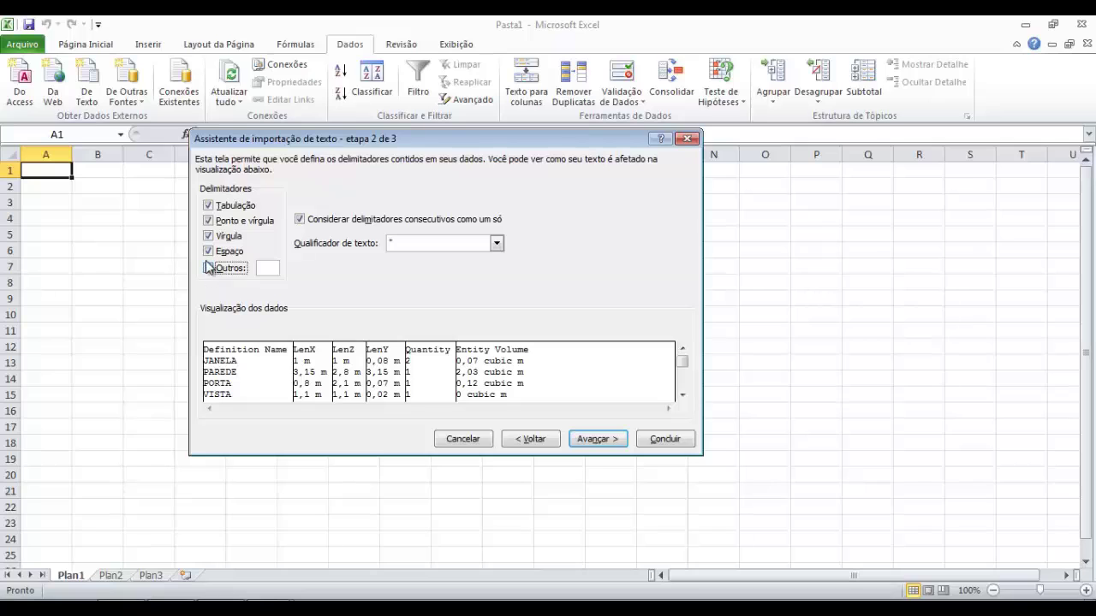
left_click(208, 251)
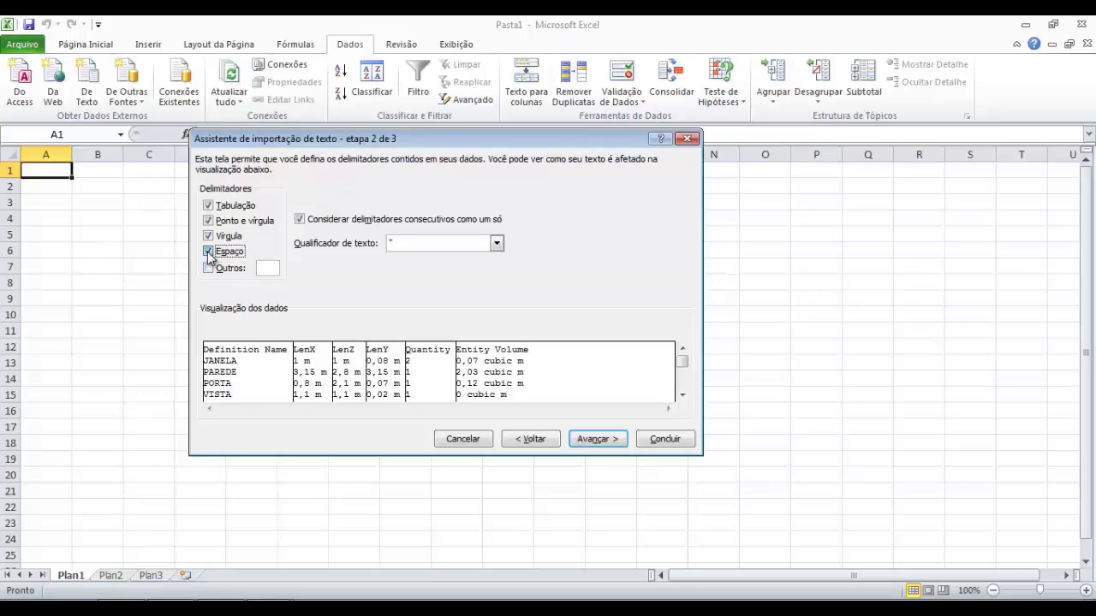
left_click(208, 253)
left_click(208, 221)
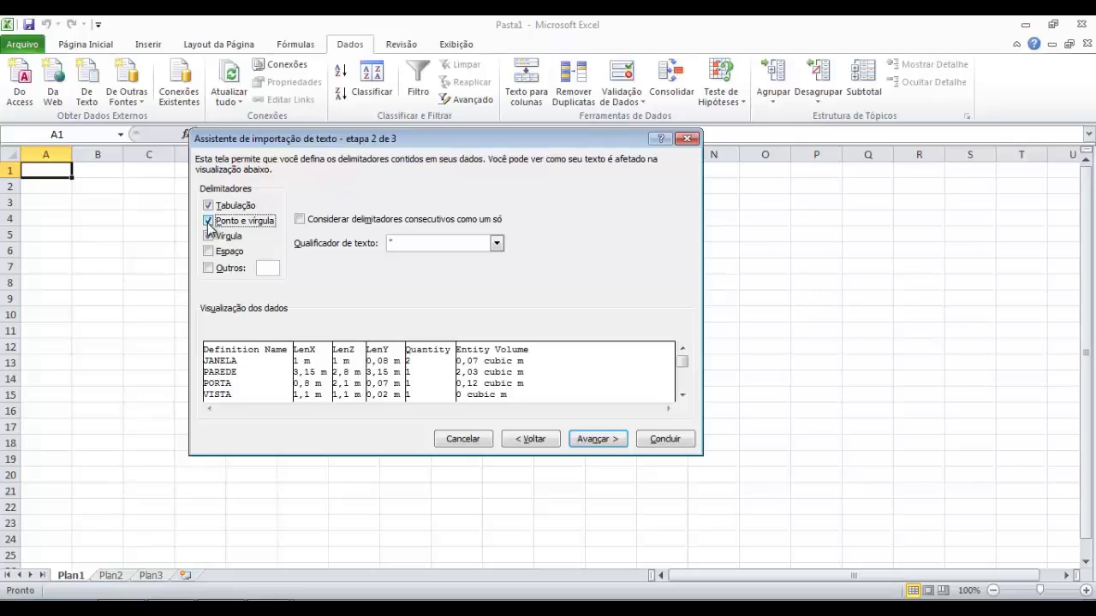
left_click(208, 236)
left_click(208, 237)
Confirm double quotes as the text qualifier and complete the wizard's remaining steps
left_click(486, 250)
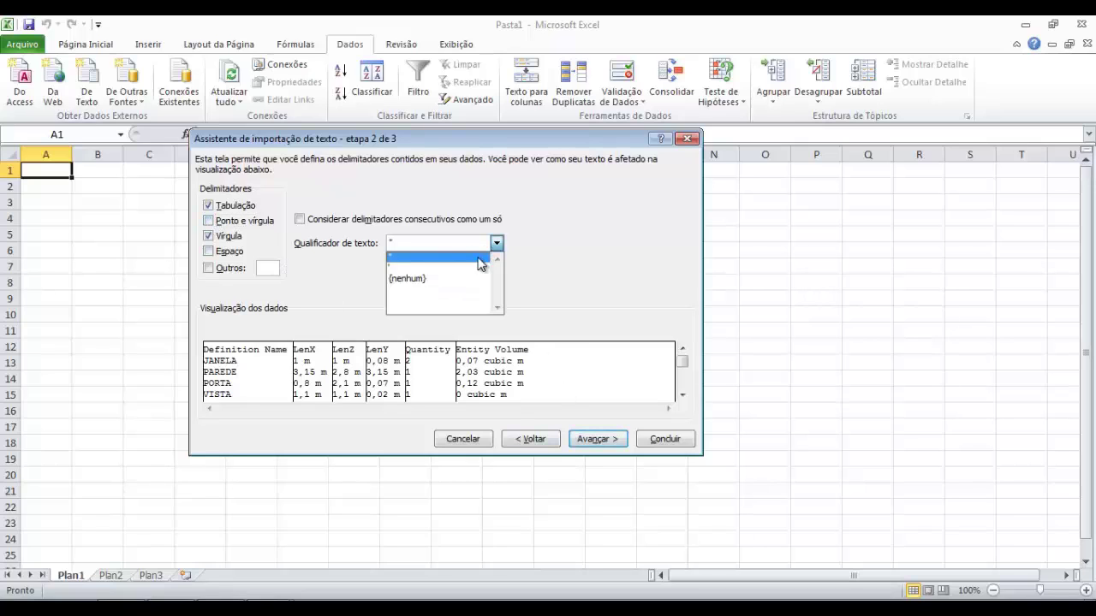
left_click(445, 262)
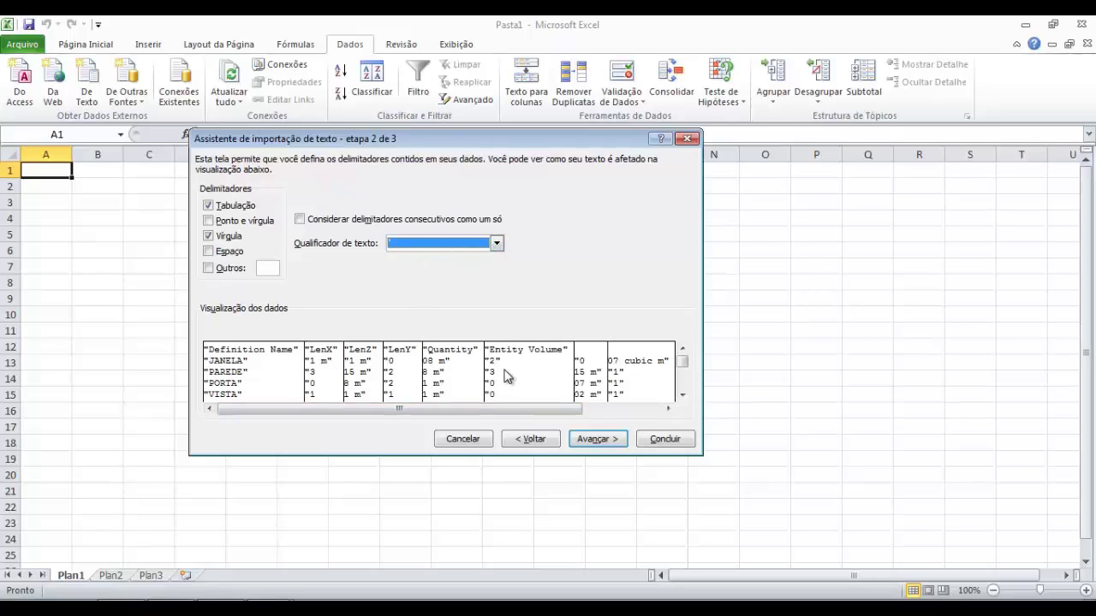
left_click(498, 245)
left_click(483, 279)
left_click(496, 244)
left_click(479, 255)
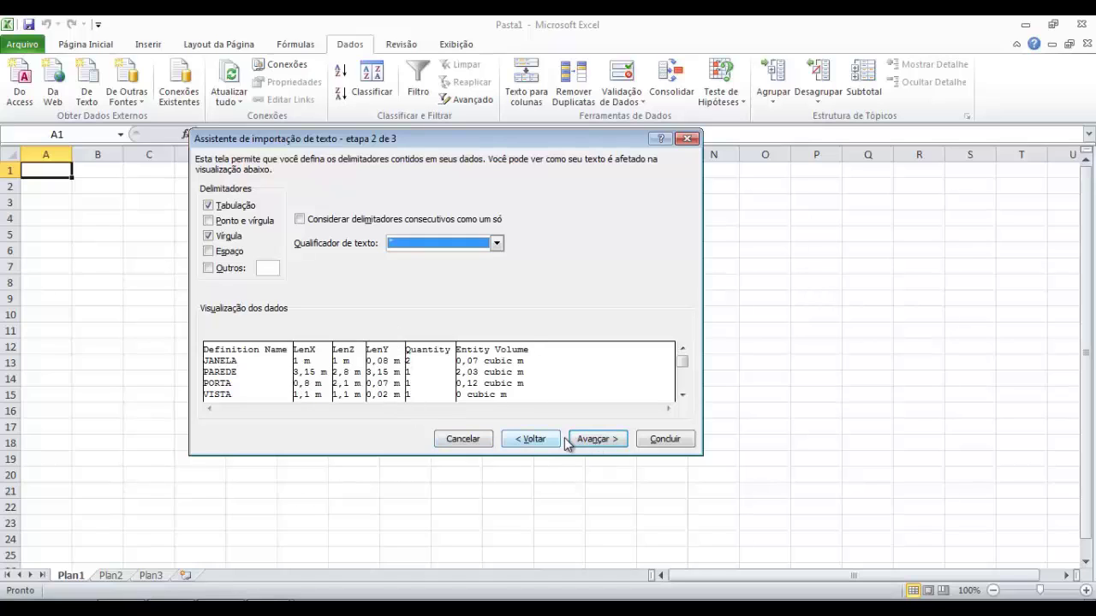
left_click(596, 440)
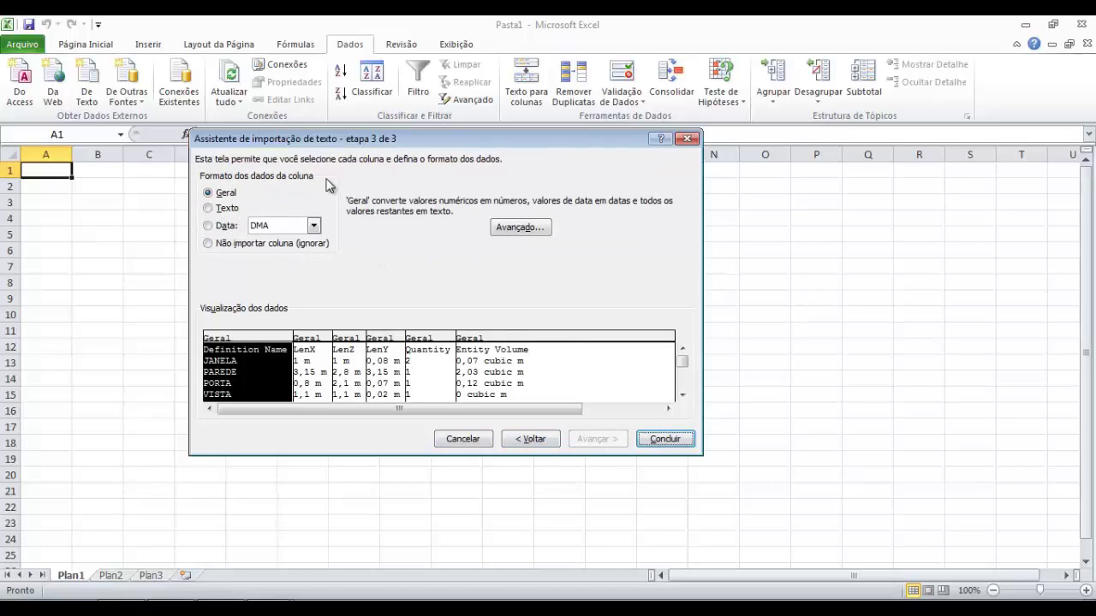
mouse_move(375, 148)
left_mouse_down()
mouse_move(406, 149)
mouse_move(372, 144)
left_mouse_up()
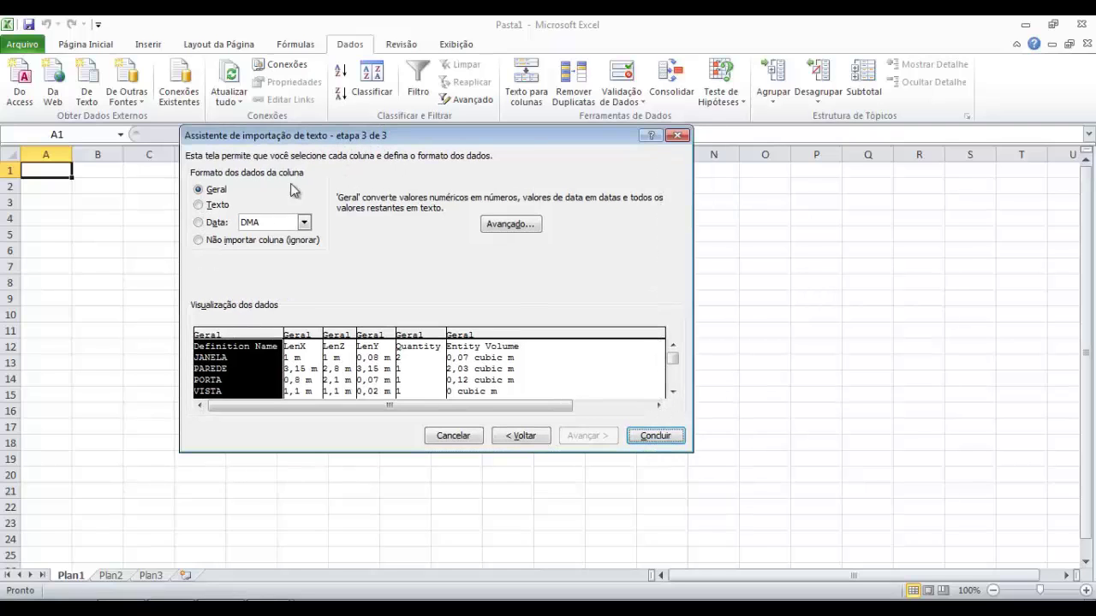
left_click(656, 438)
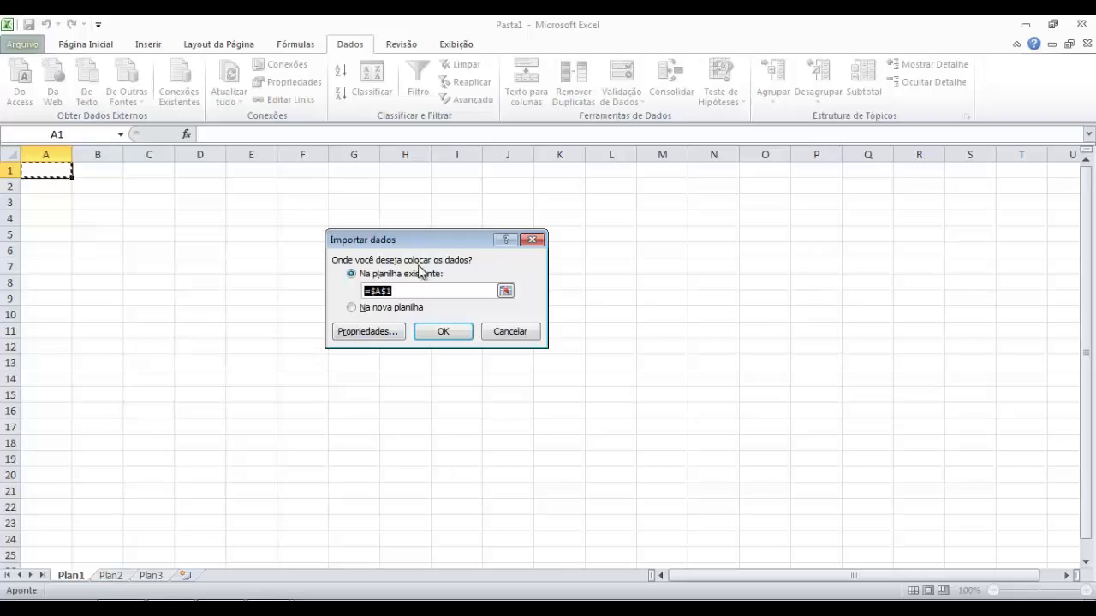
Place the import at $A$1, filling A1:F5 with headers and rows JANELA, PAREDE, PORTA, VISTA
left_click(460, 336)
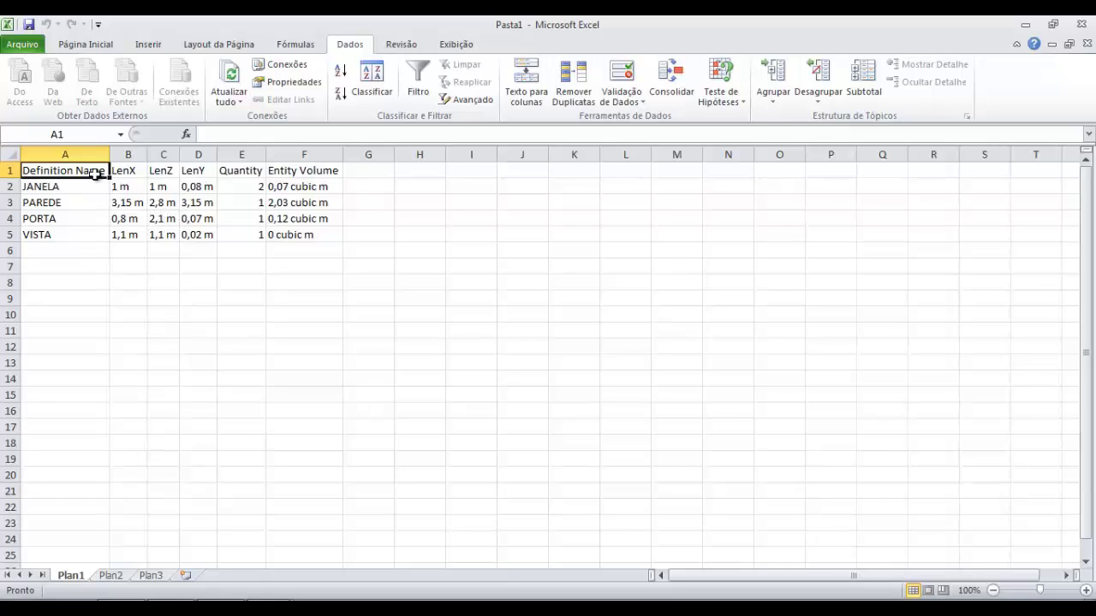
left_click(83, 301)
left_click(213, 329)
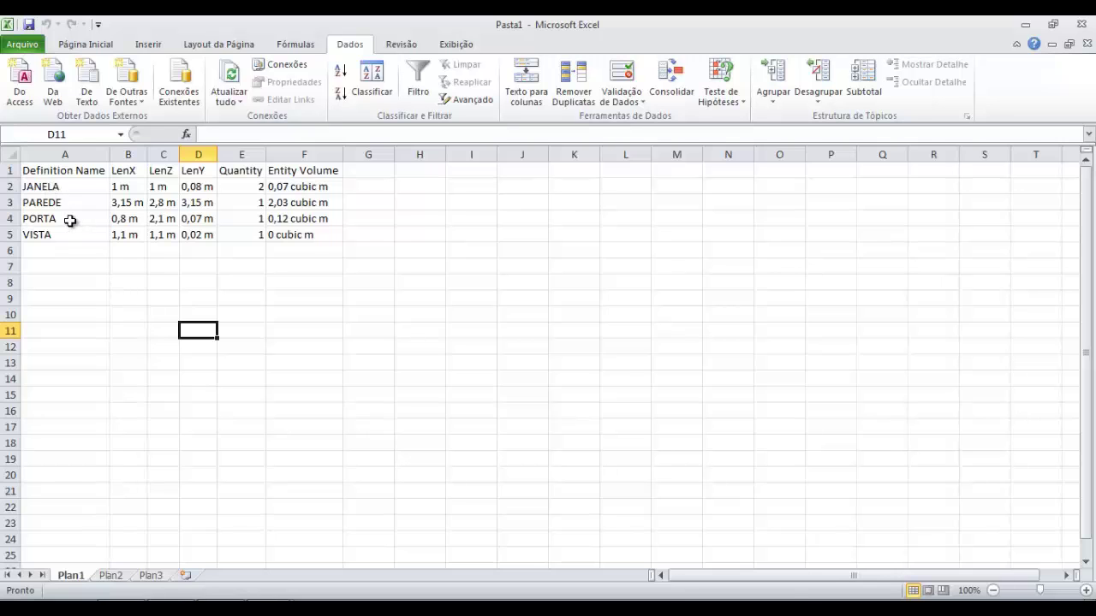
scroll(70, 220, "up", 3, "ctrl")
scroll(68, 215, "up", 2, "ctrl")
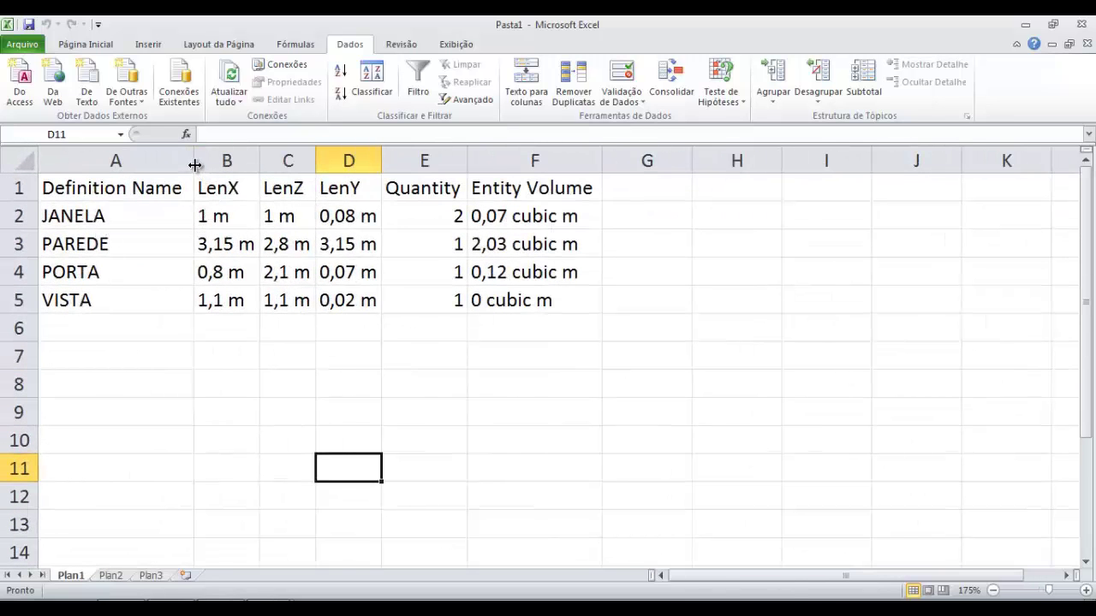
Widen columns A through E so the headers and values fit
left_click_drag(195, 163, 220, 162)
left_click_drag(286, 163, 418, 163)
left_click_drag(486, 163, 505, 163)
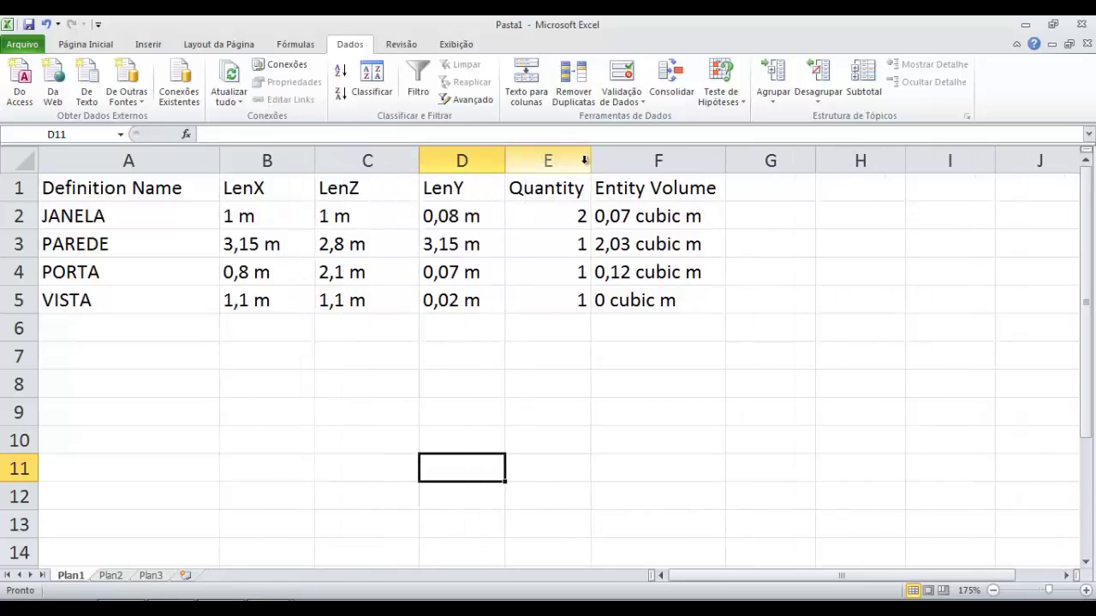
left_click_drag(591, 163, 613, 162)
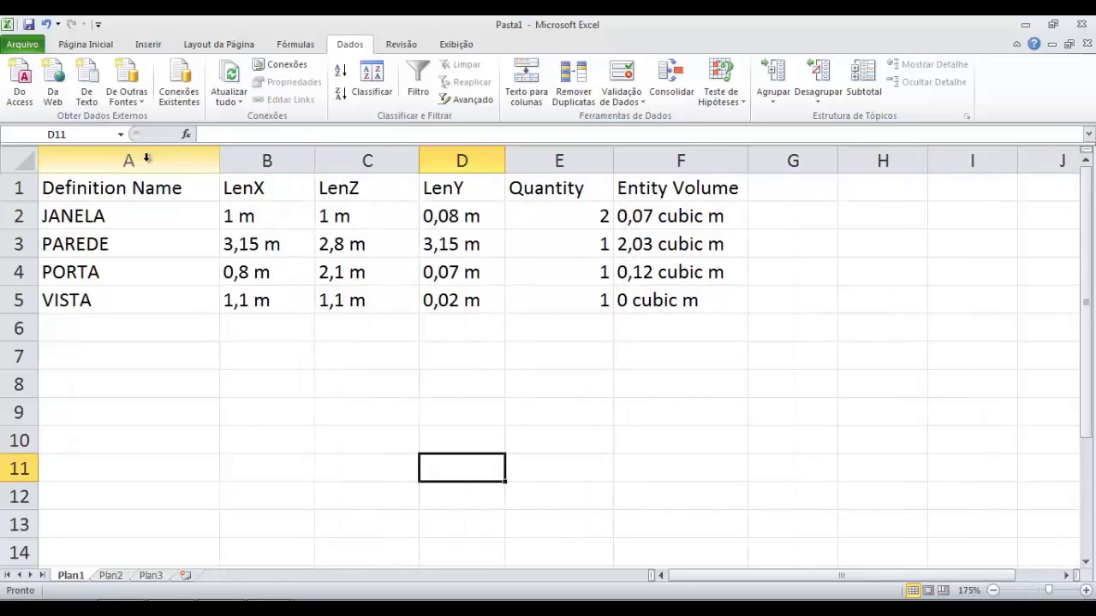
Insert a blank column A and a blank row 1, shifting the table to B2:G6
right_click(120, 160)
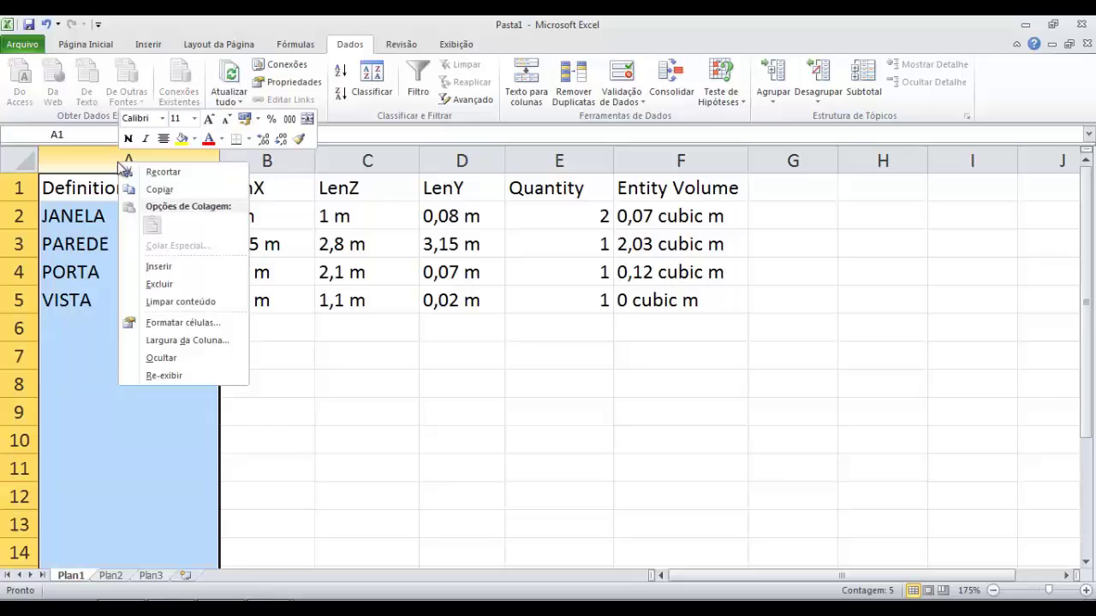
left_click(174, 267)
left_click(19, 187)
right_click(19, 187)
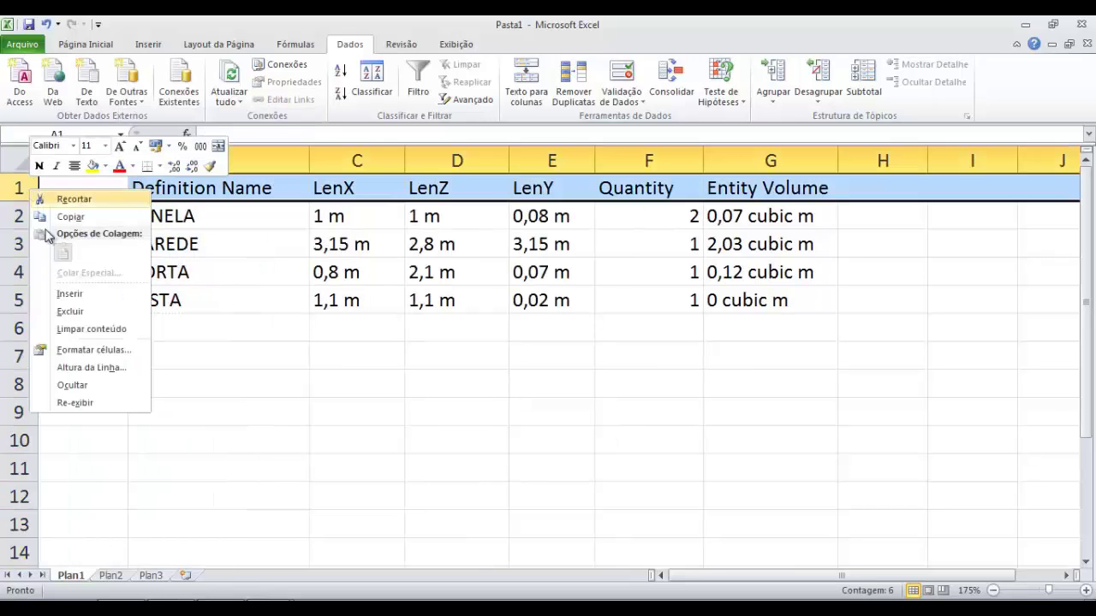
left_click(64, 293)
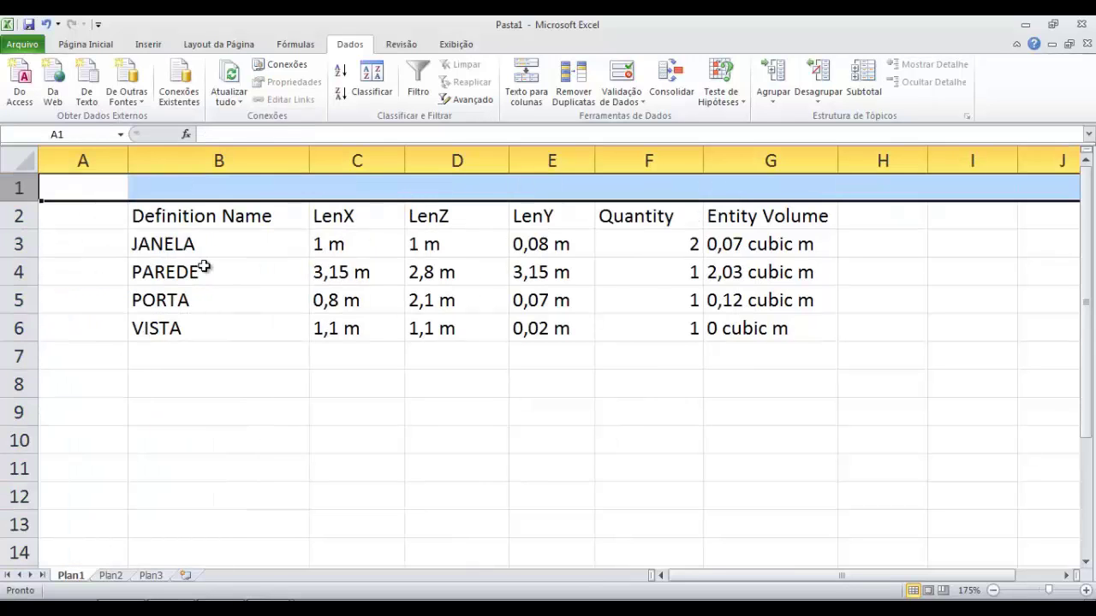
Inspect the header cells and select the Quantity values F3:F6
double_click(246, 218)
double_click(333, 217)
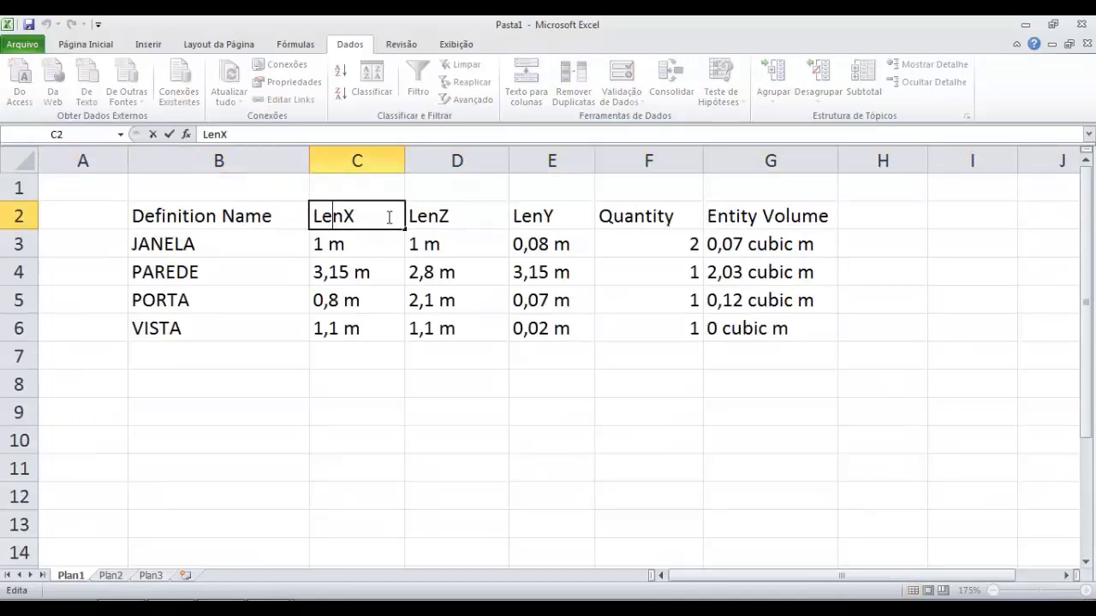
double_click(446, 214)
double_click(655, 221)
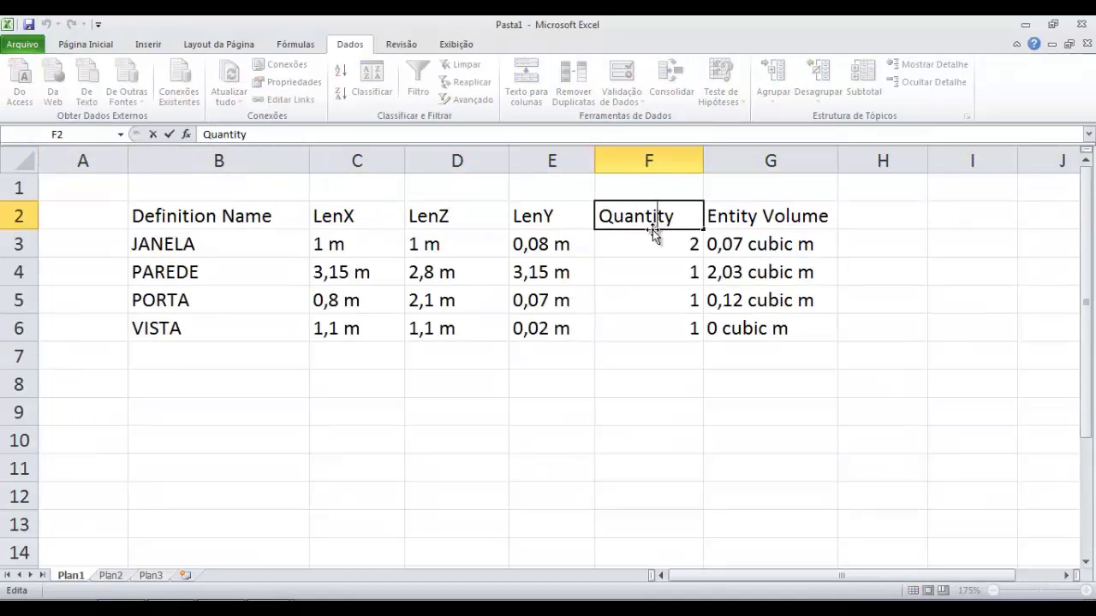
scroll(655, 244, "down", 1)
scroll(656, 244, "up", 1)
left_click_drag(661, 240, 660, 323)
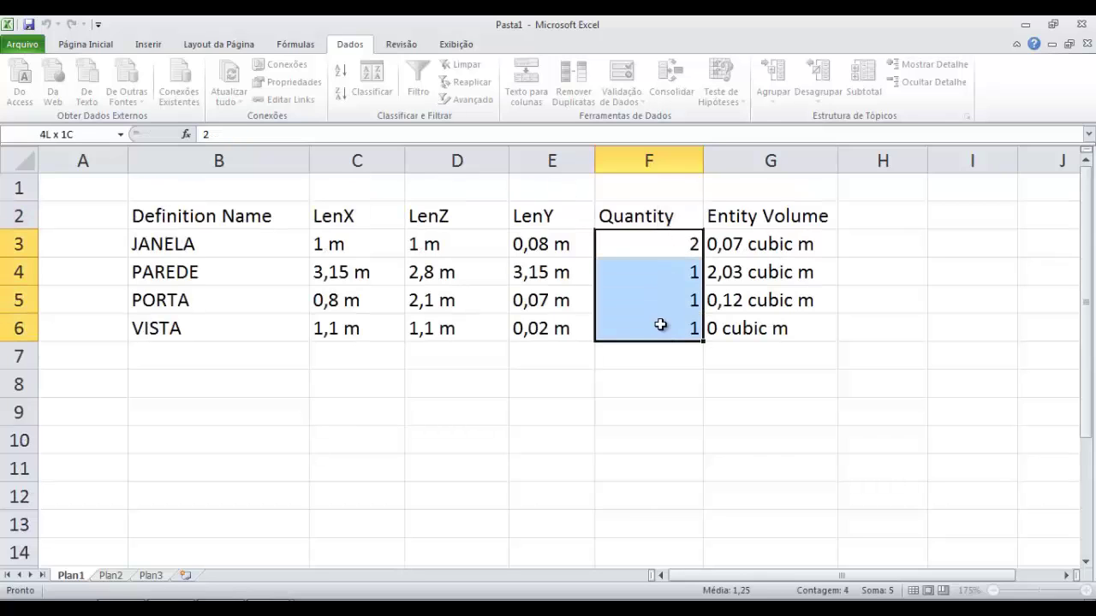
Centre the Quantity values in F3:F6
left_click(84, 44)
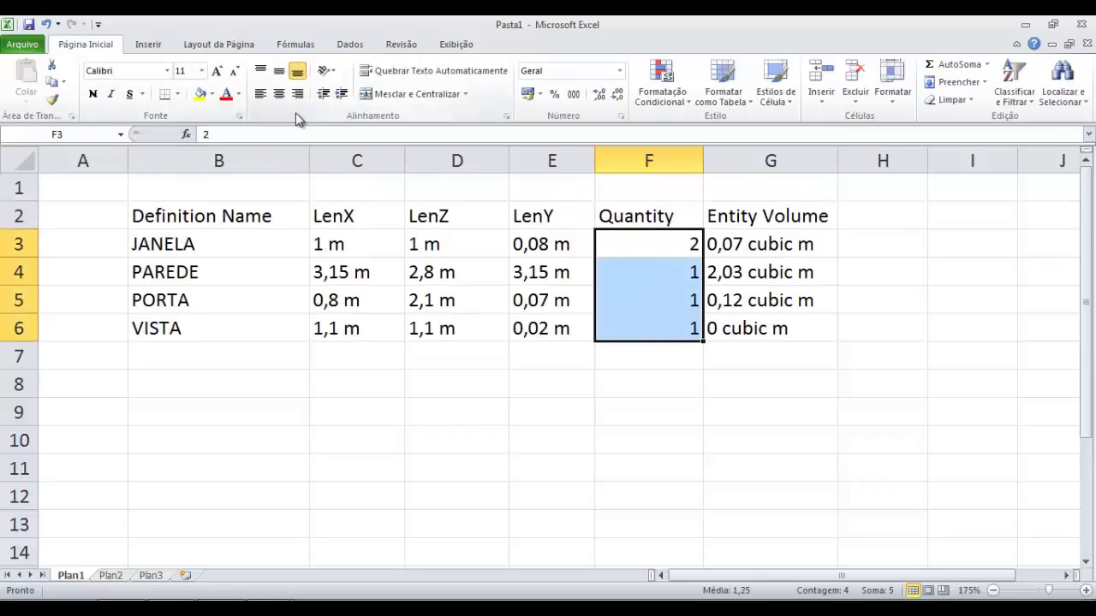
left_click(279, 94)
left_click(399, 380)
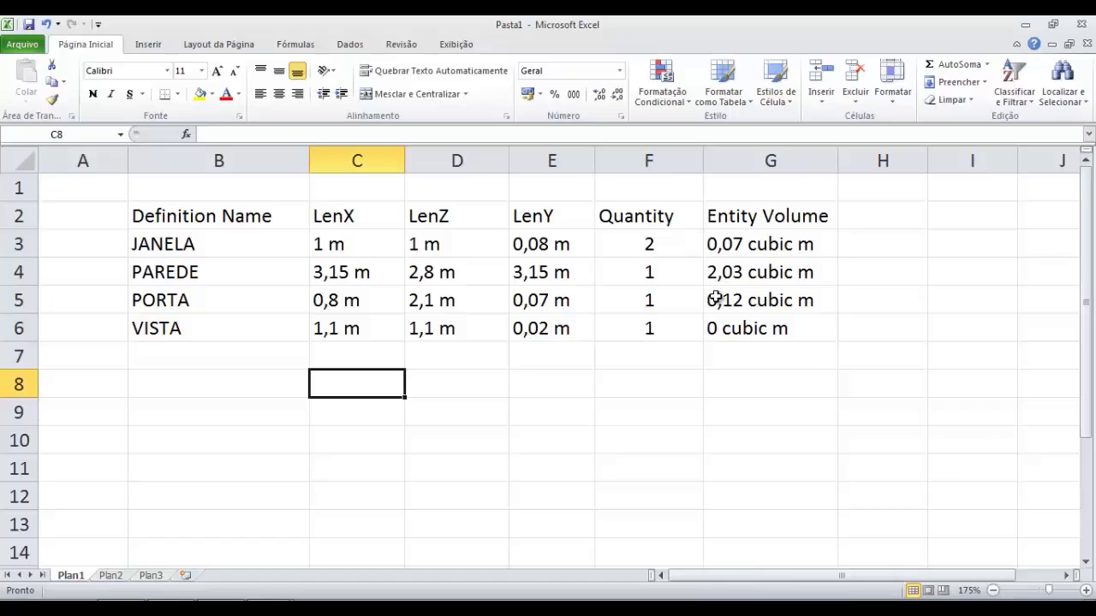
Shorten the G2 header from 'Entity Volume' to 'Volume'
left_click(778, 248)
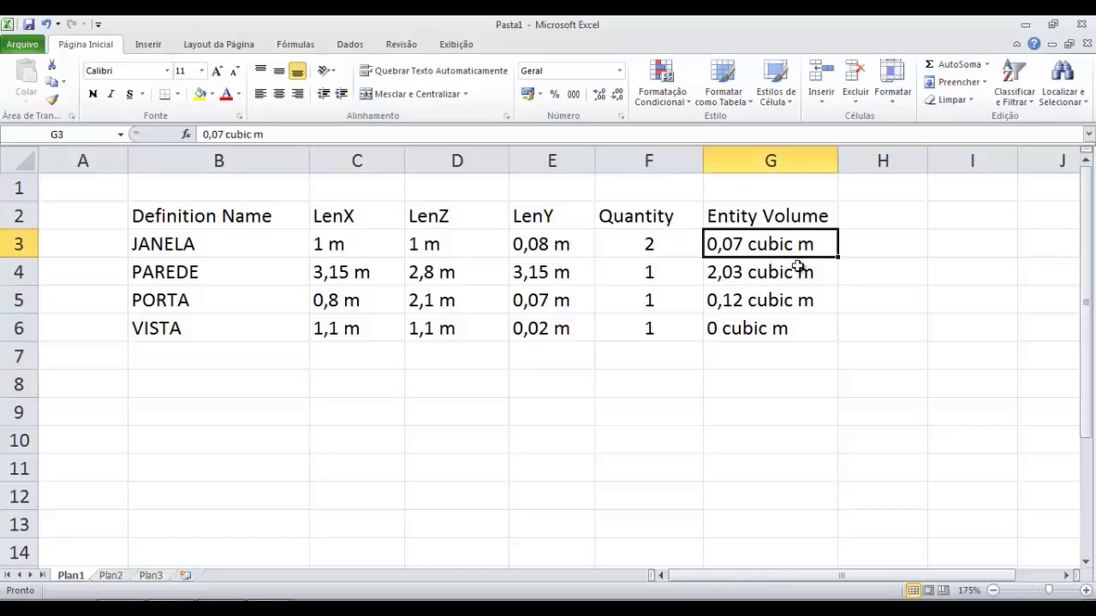
left_click(777, 216)
double_click(776, 216)
left_click_drag(759, 216, 685, 214)
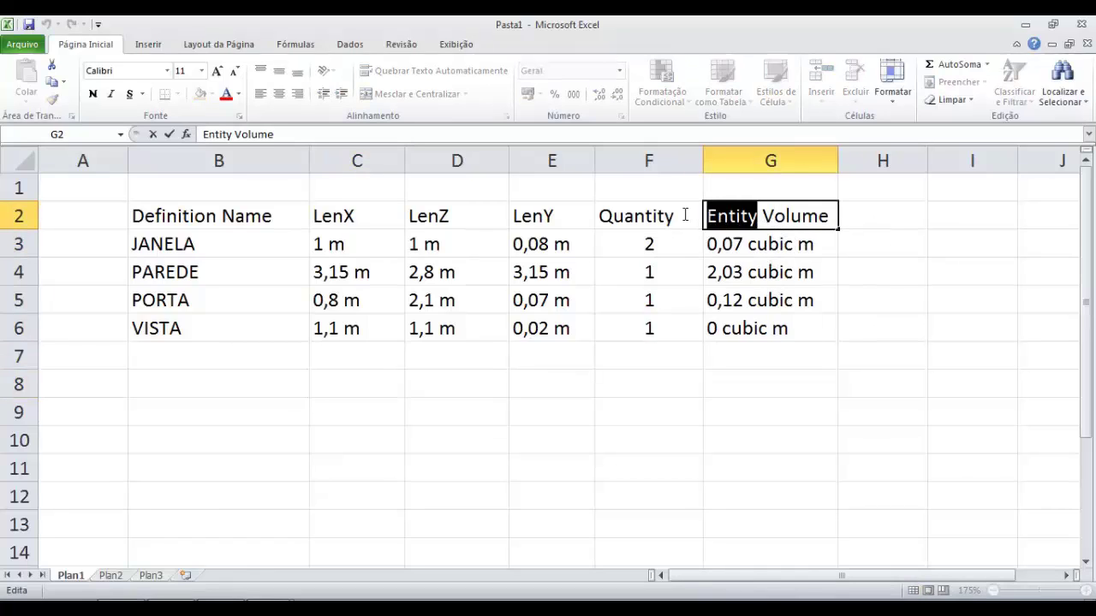
key("BackSpace")
left_click(775, 246)
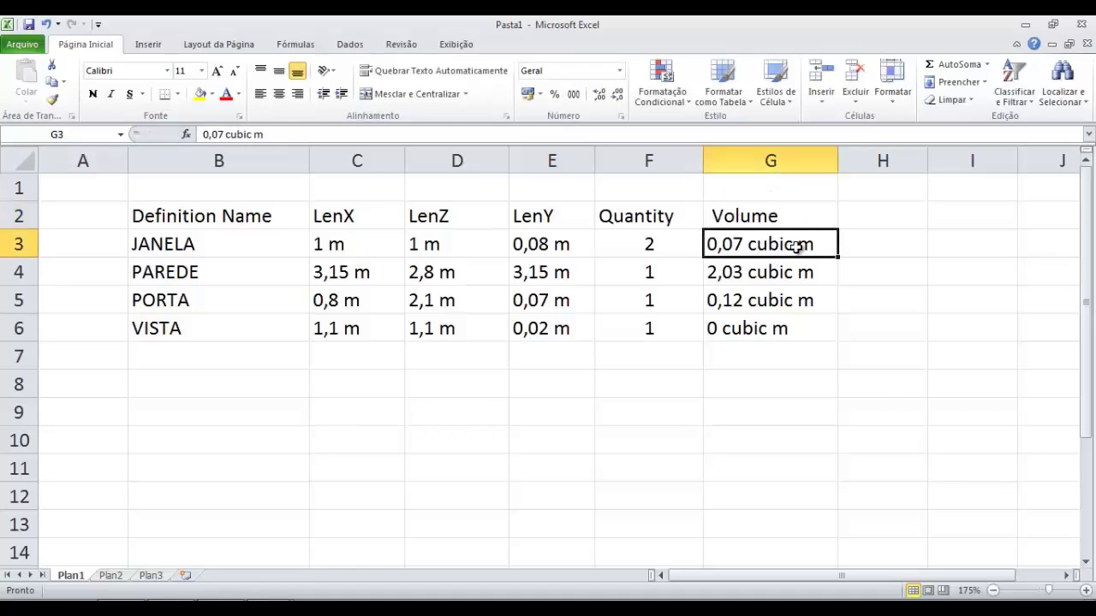
left_click(694, 377)
Apply All Borders to the whole table B2:G6
left_click(538, 222)
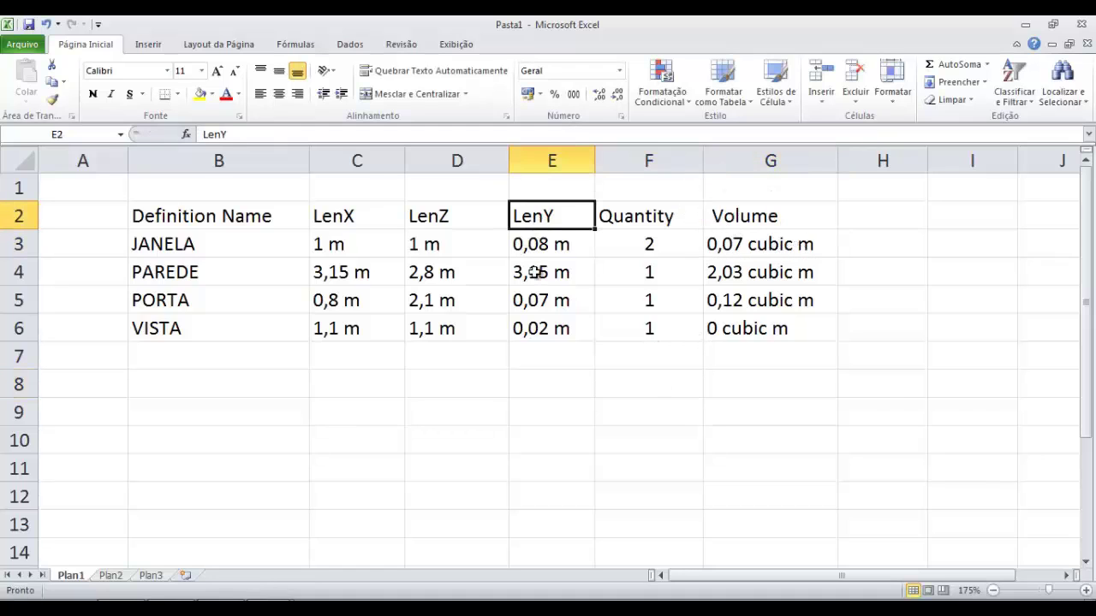
left_click(335, 362)
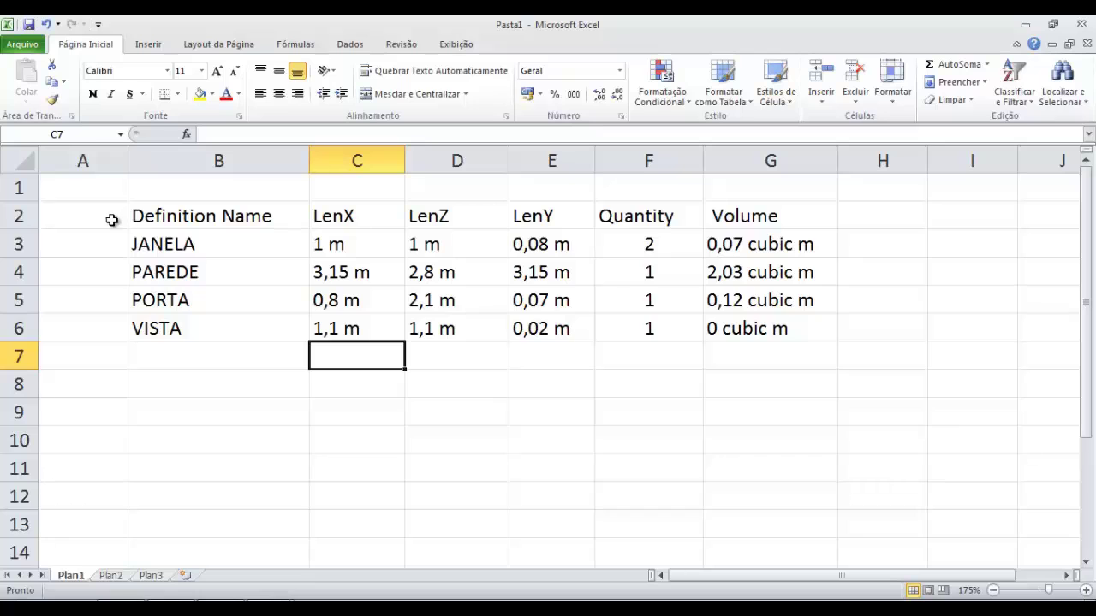
left_click_drag(171, 221, 788, 332)
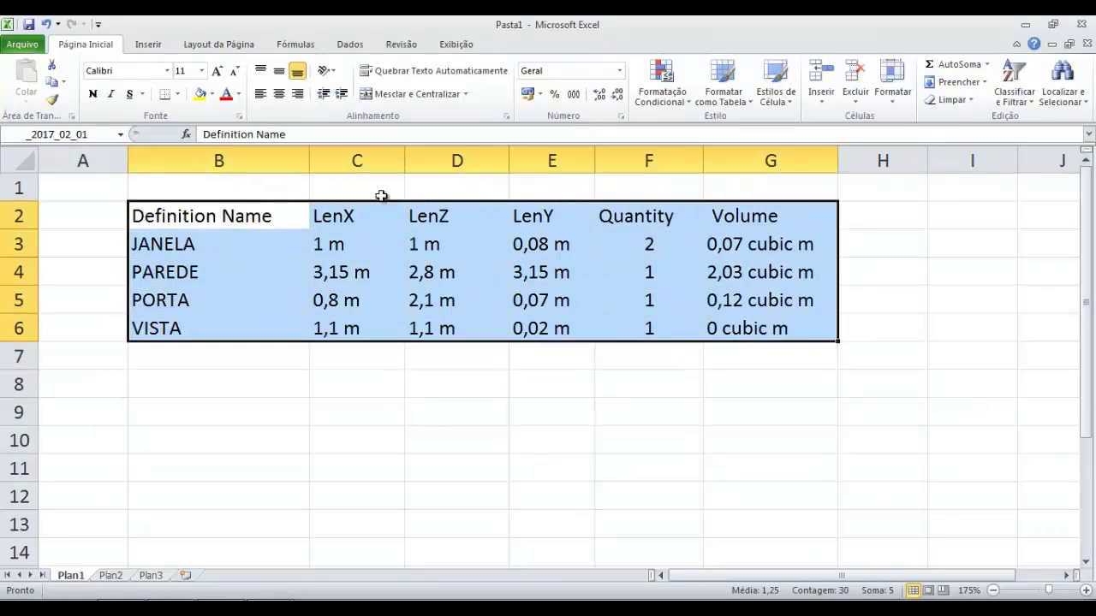
left_click(176, 94)
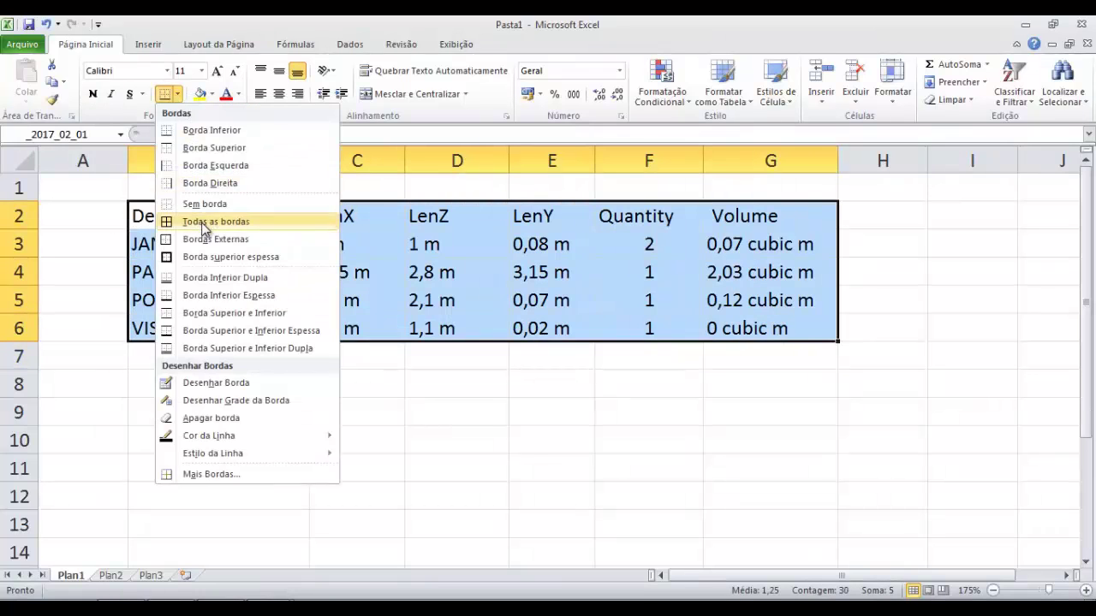
left_click(204, 223)
Fill the header row B2:G2 with yellow
left_click(351, 373)
left_click_drag(286, 220, 751, 221)
left_click(208, 95)
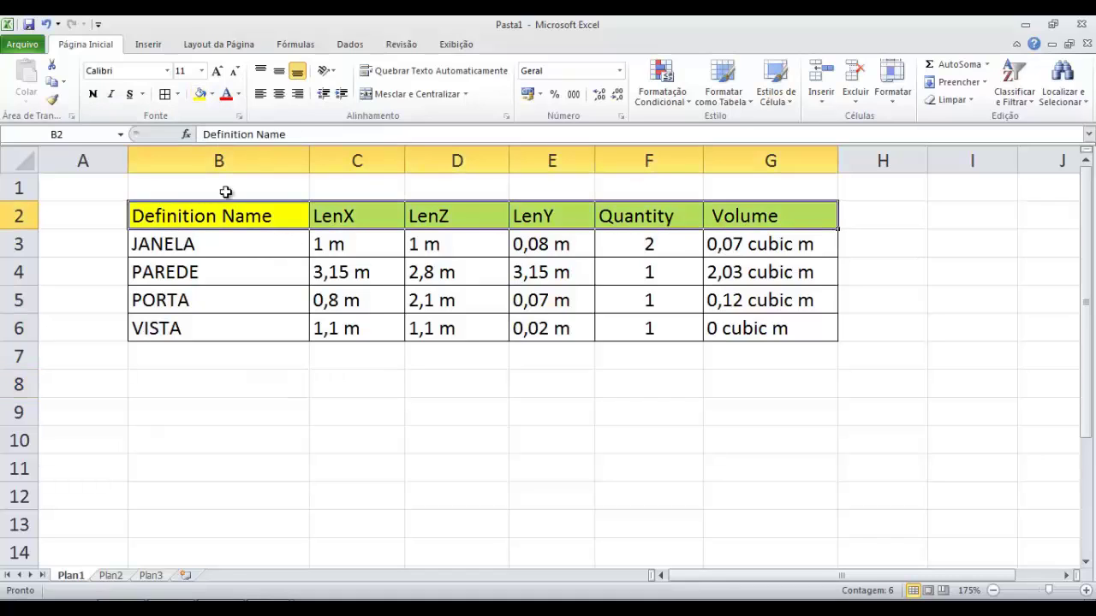
left_click(262, 373)
left_click(342, 462)
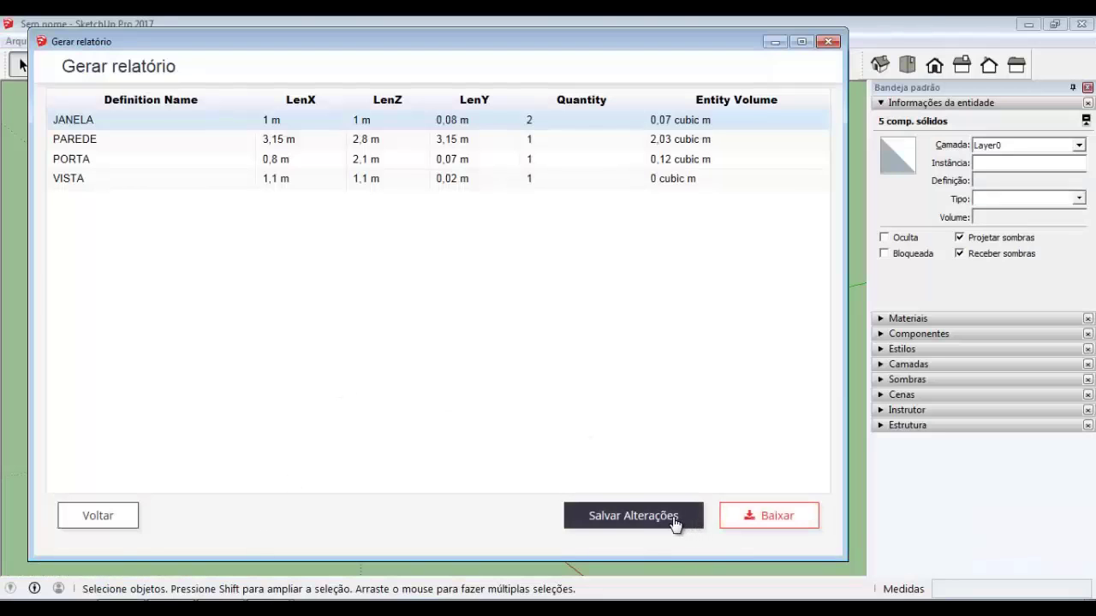
Go back to the report template page and close the Gerar relatório dialog
left_click(677, 520)
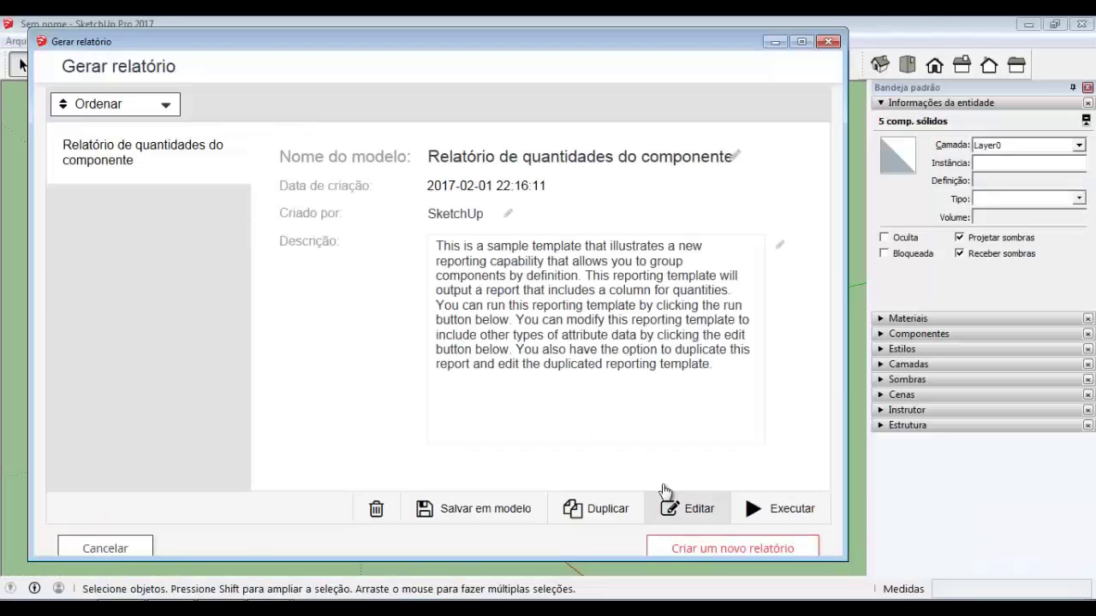
left_click(828, 42)
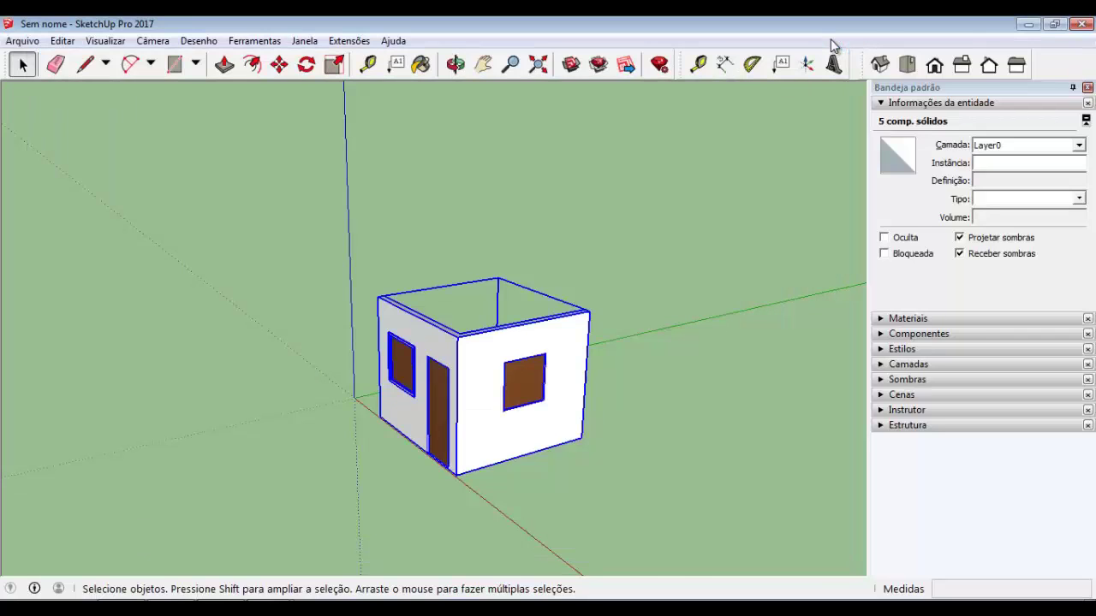
Deselect the house, then orbit and zoom to frame its corner larger with sky visible
left_click(589, 216)
mouse_move(379, 257)
middle_mouse_down()
mouse_move(460, 270)
mouse_move(476, 343)
mouse_move(384, 386)
mouse_move(205, 360)
mouse_move(455, 344)
middle_mouse_up()
scroll(460, 270, "up", 2)
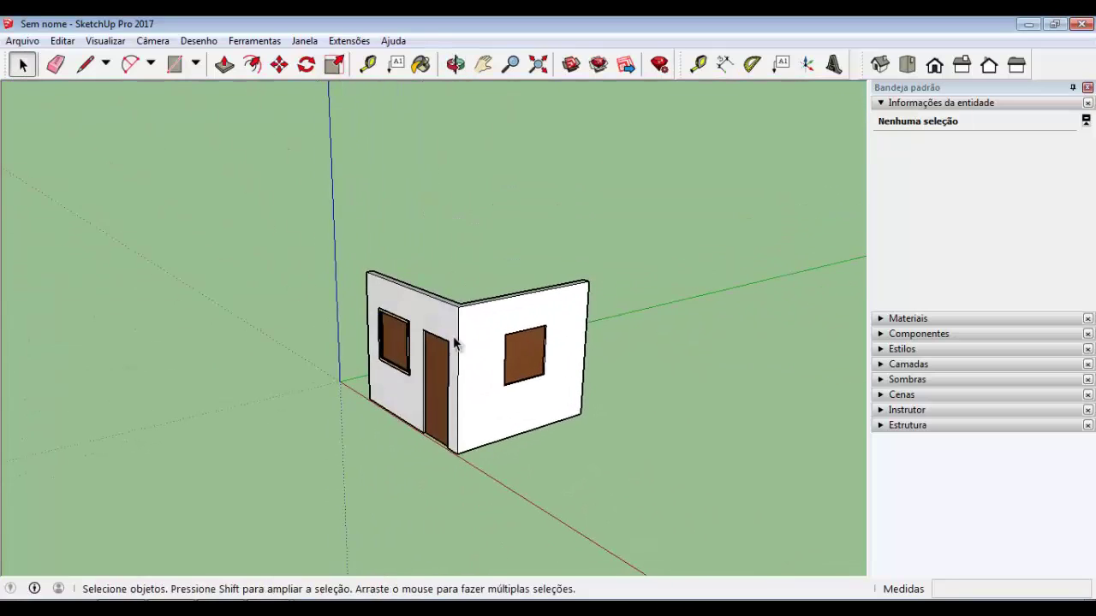
scroll(462, 339, "up", 2)
scroll(435, 320, "down", 1)
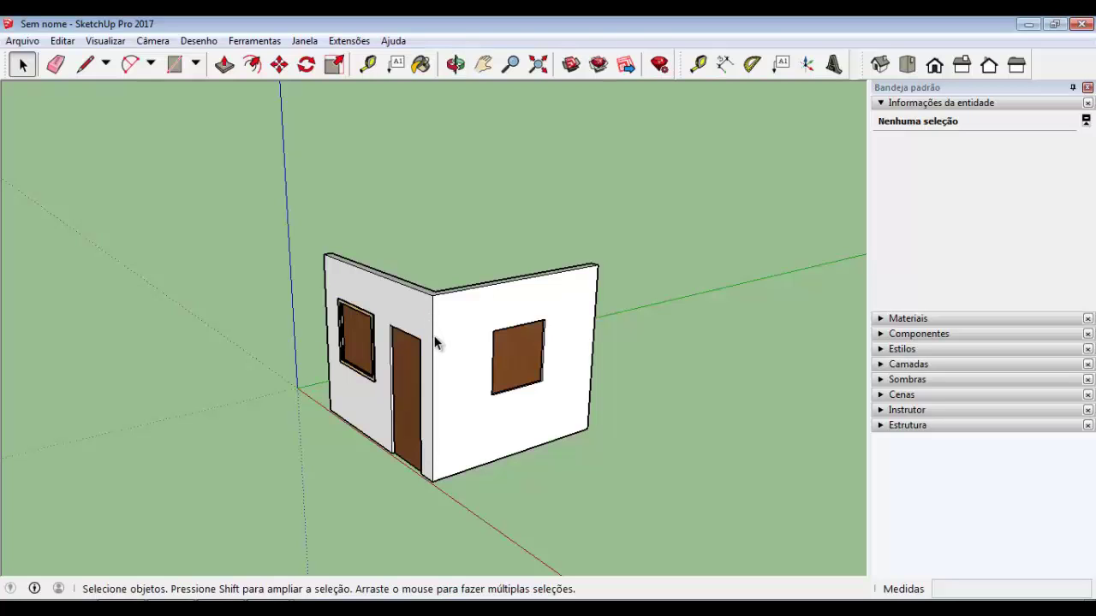
mouse_move(421, 300)
middle_mouse_down()
mouse_move(335, 333)
mouse_move(491, 314)
mouse_move(485, 321)
mouse_move(457, 257)
mouse_move(467, 293)
mouse_move(268, 337)
mouse_move(408, 303)
mouse_move(447, 324)
middle_mouse_up()
scroll(447, 320, "up", 2)
scroll(447, 320, "down", 2)
scroll(447, 325, "up", 2)
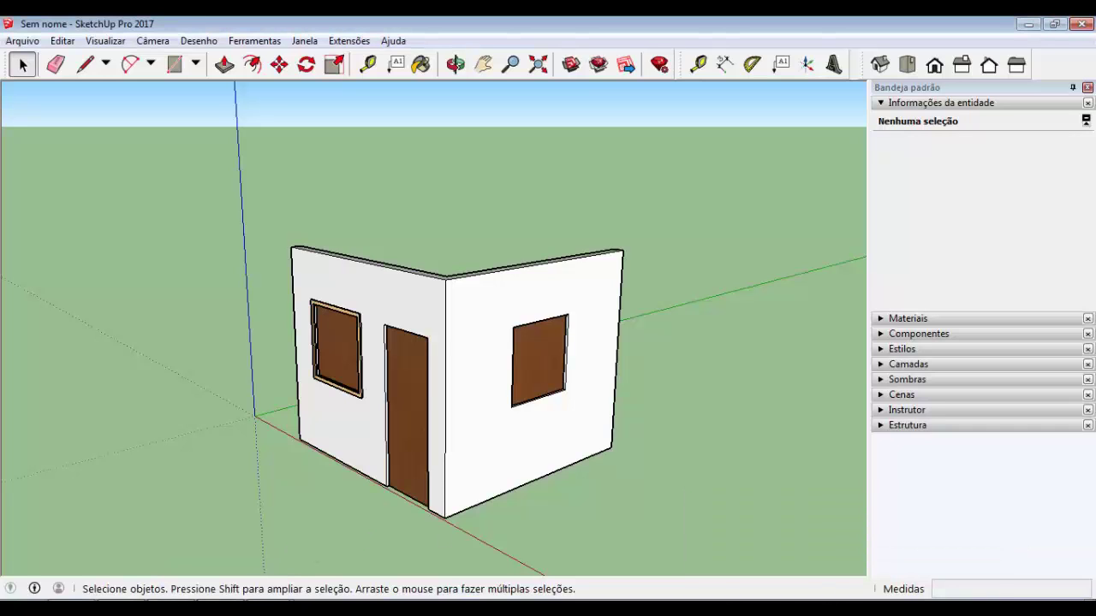
Scroll through the course's Facebook page, ending at the top with the cover image and menu
scroll(20, 366, "down", 2)
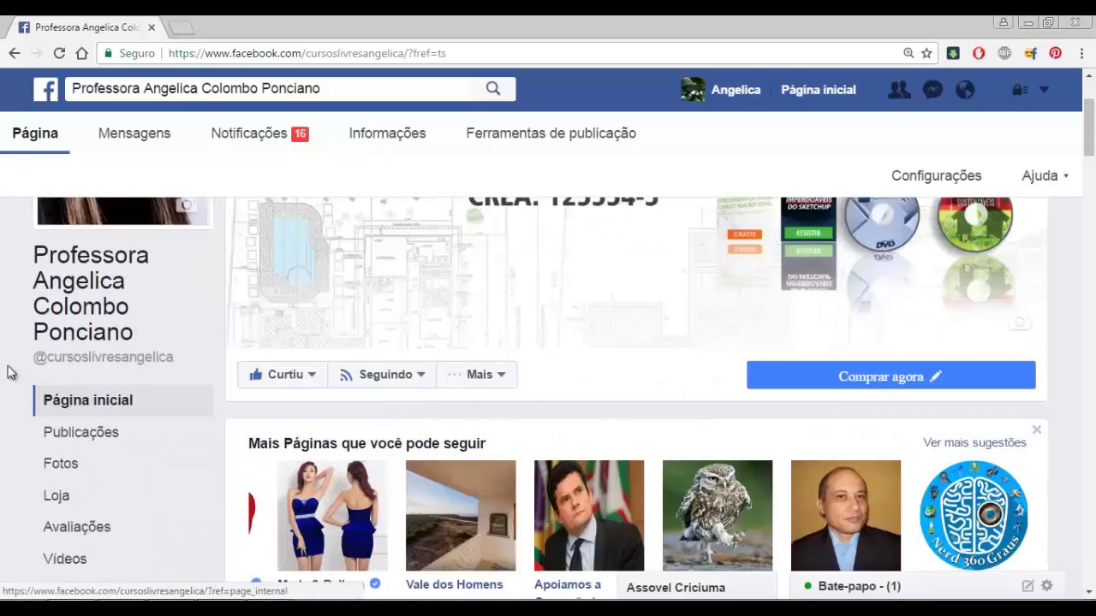
scroll(5, 396, "up", 2)
scroll(4, 395, "down", 2)
scroll(7, 392, "up", 2)
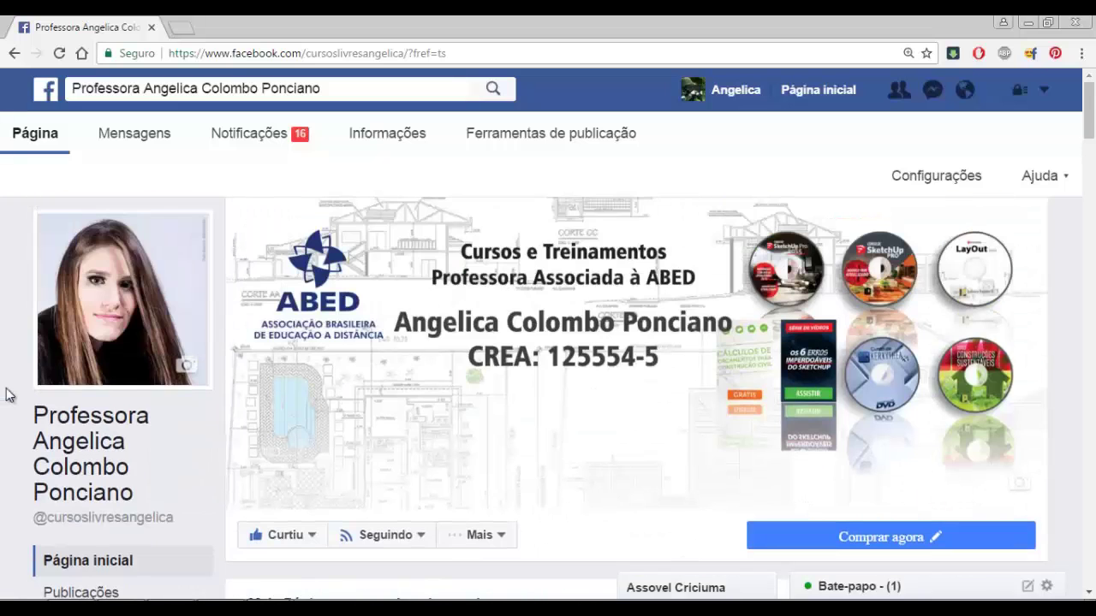
scroll(22, 390, "down", 1)
scroll(26, 395, "down", 2)
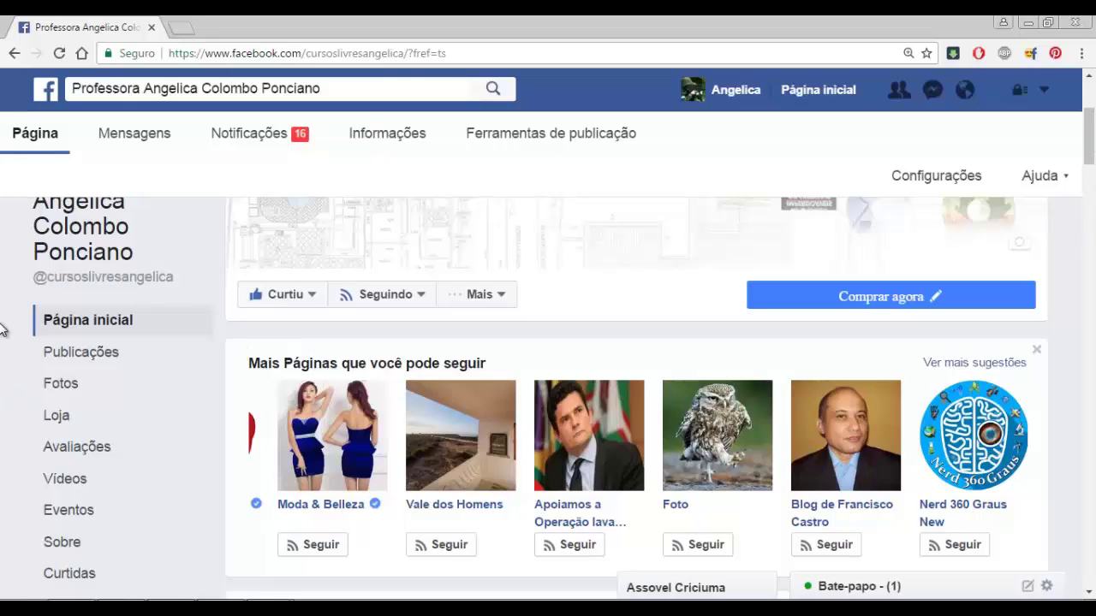
scroll(976, 163, "down", 1)
scroll(998, 191, "up", 4)
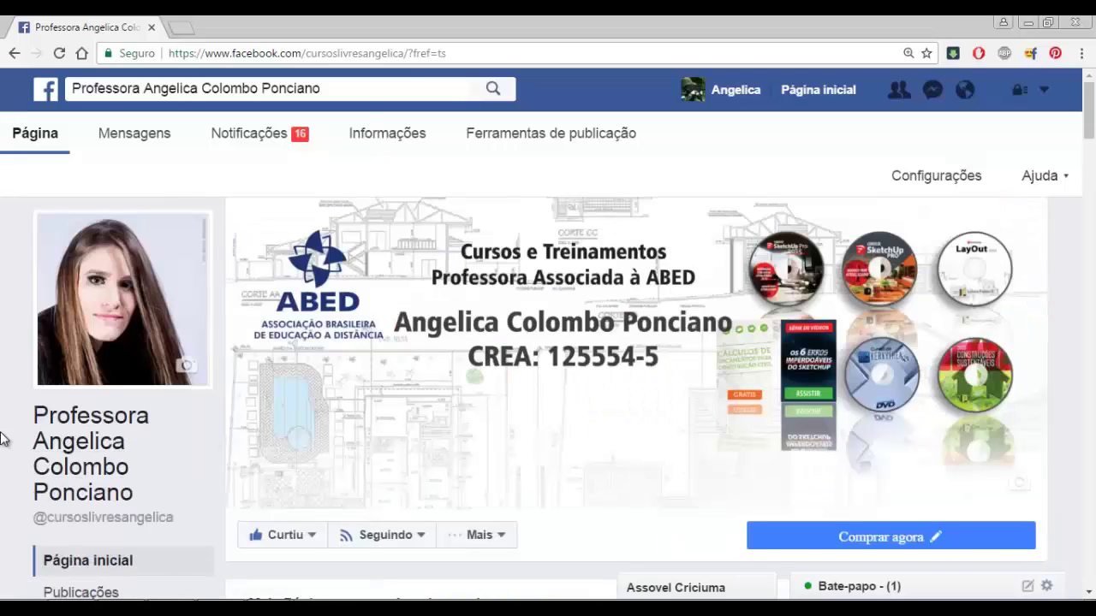
scroll(7, 411, "down", 1)
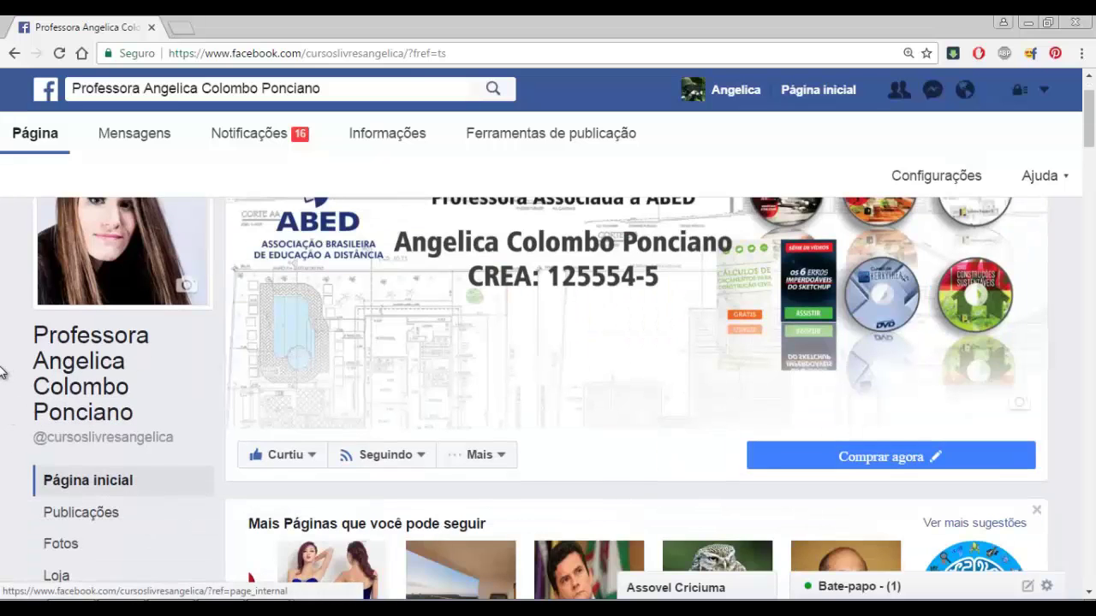
scroll(4, 370, "down", 2)
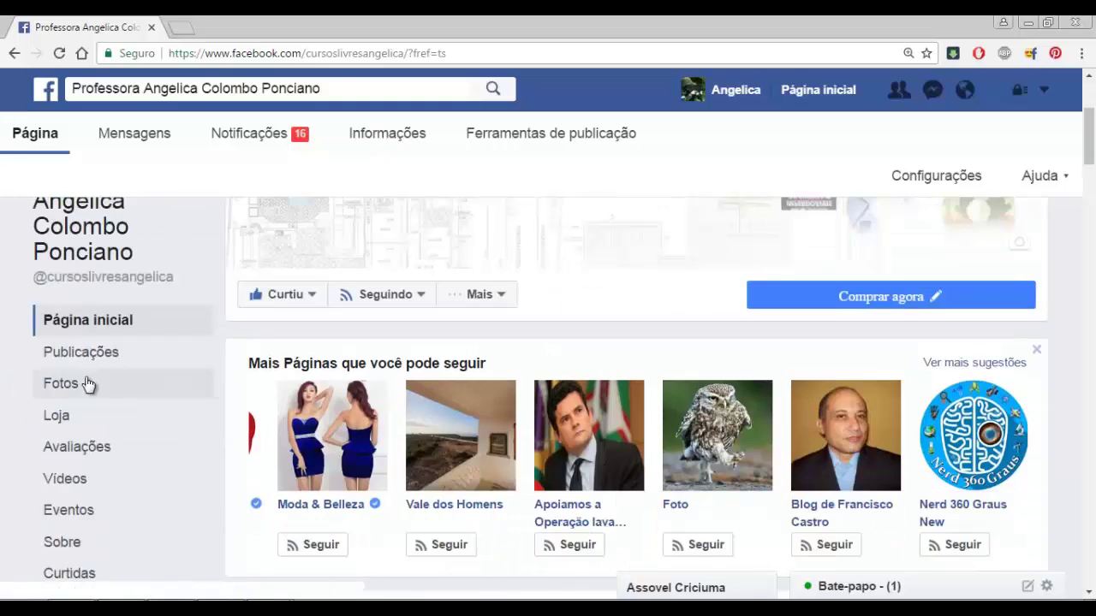
scroll(5, 391, "up", 2)
scroll(4, 398, "up", 1)
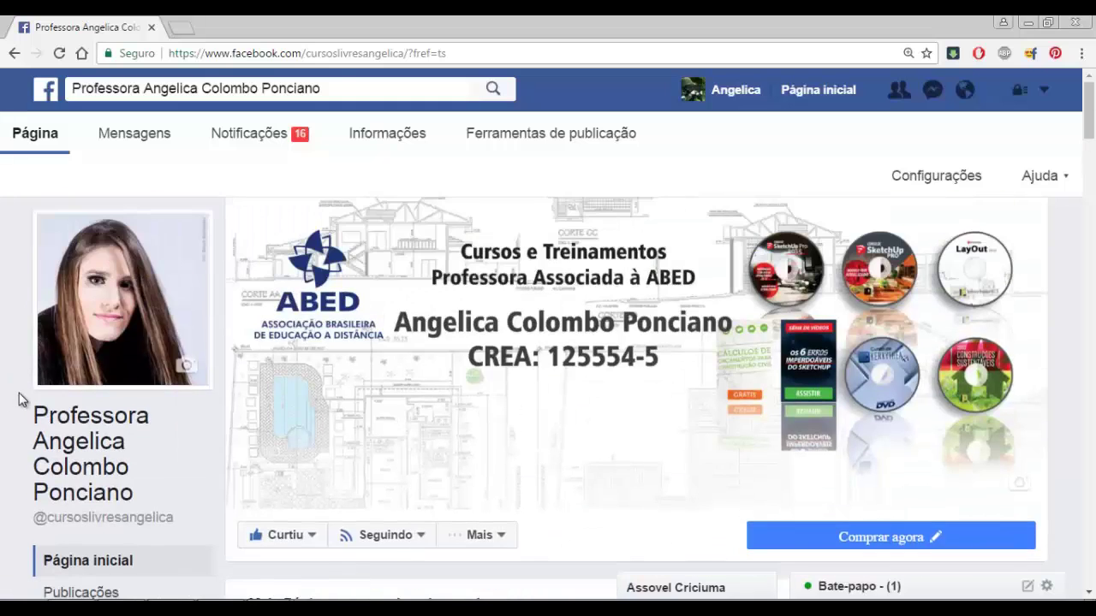
scroll(4, 395, "down", 1)
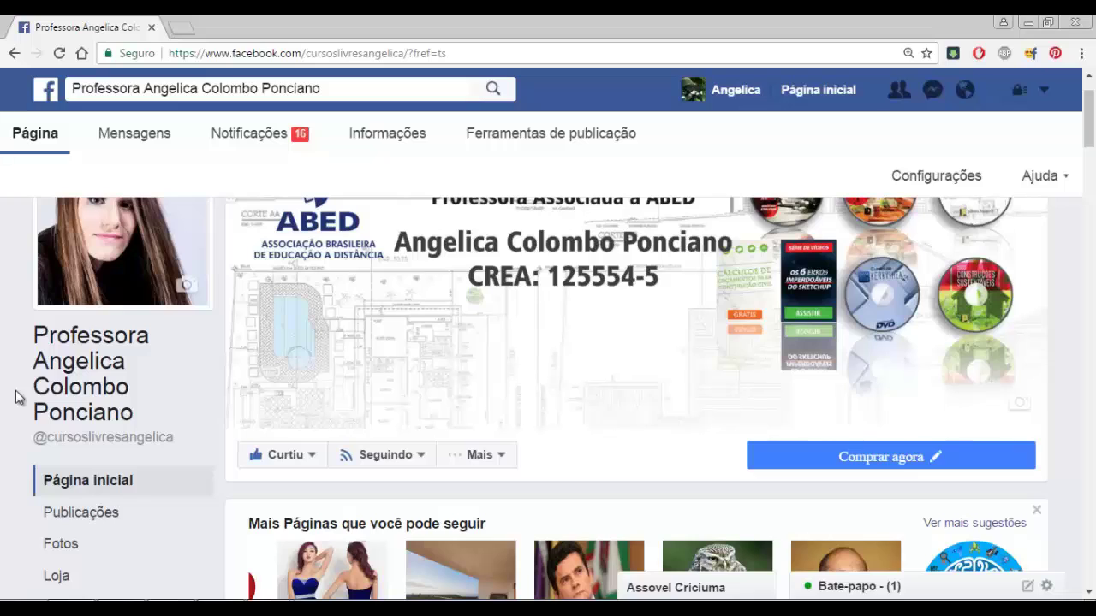
scroll(19, 397, "up", 1)
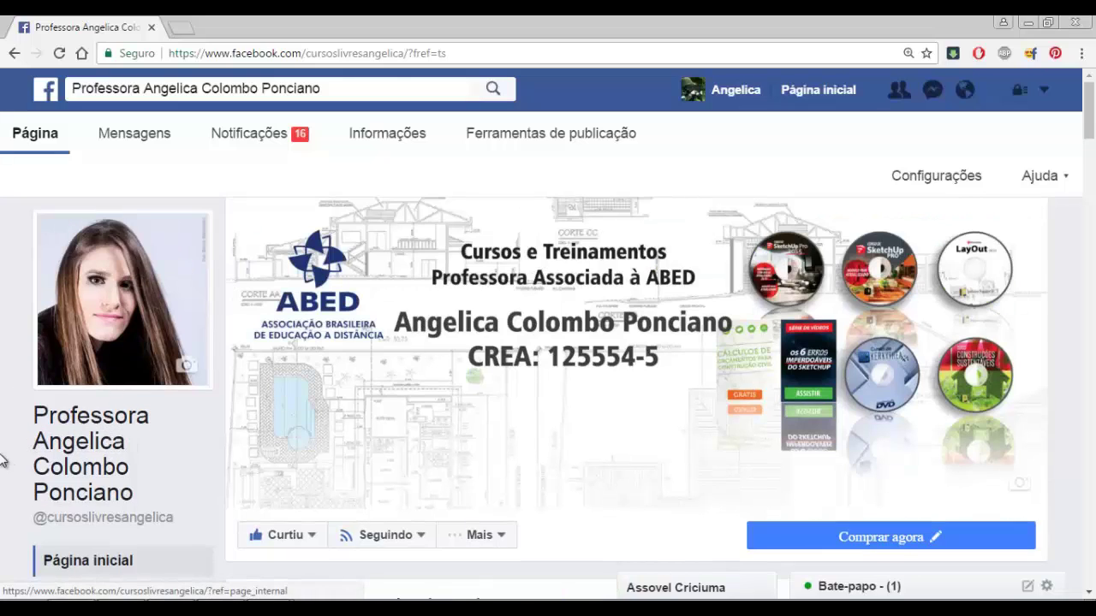
scroll(3, 440, "down", 2)
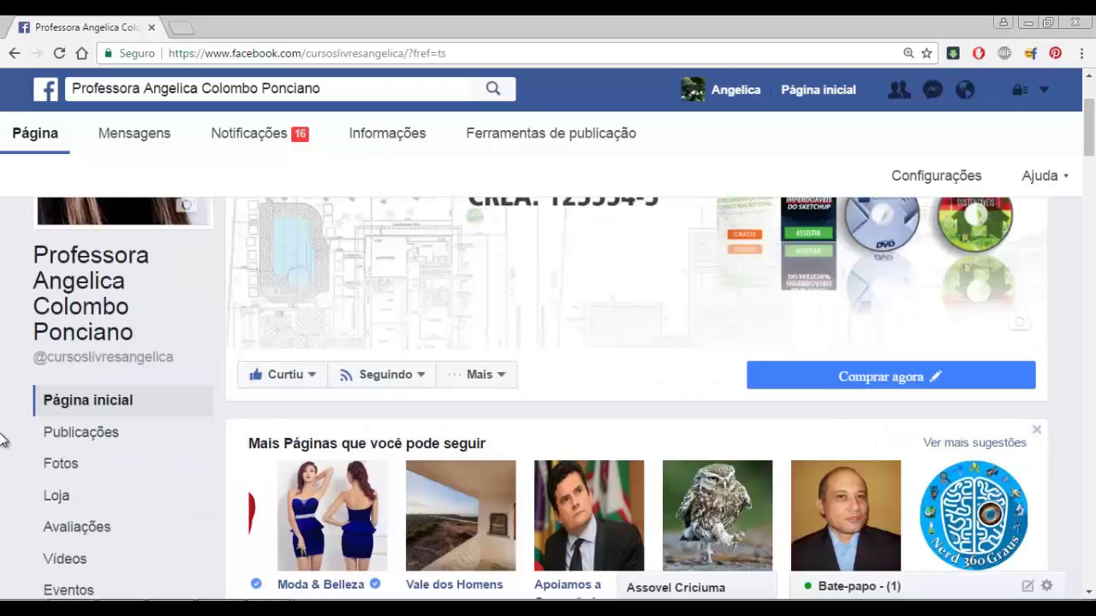
scroll(4, 440, "up", 2)
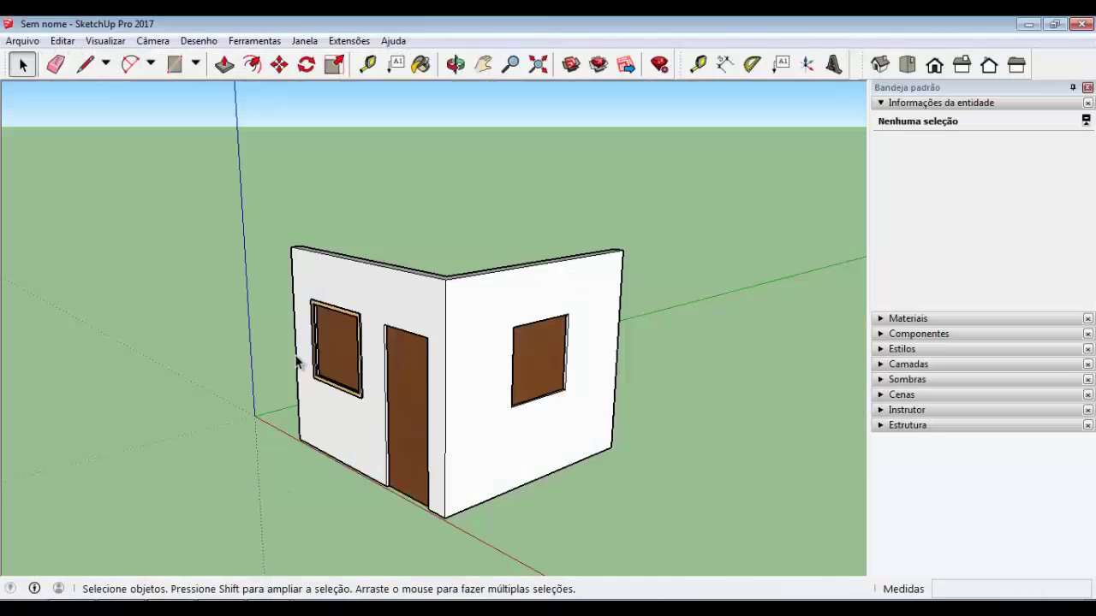
Orbit the view slightly around the two-wall house with the brown door and windows
middle_click_drag(296, 360, 345, 359)
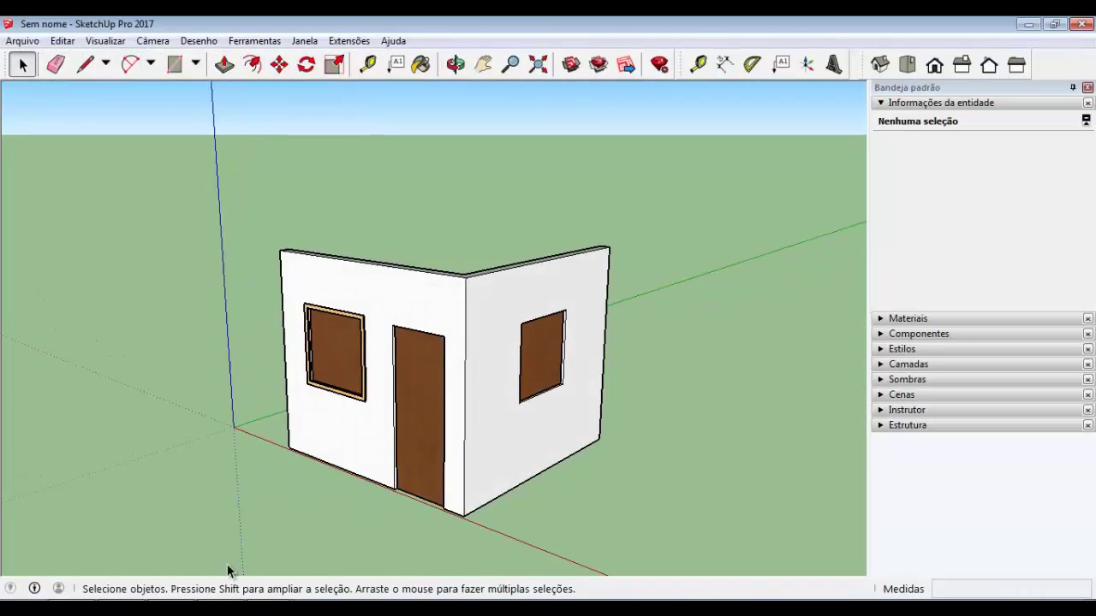